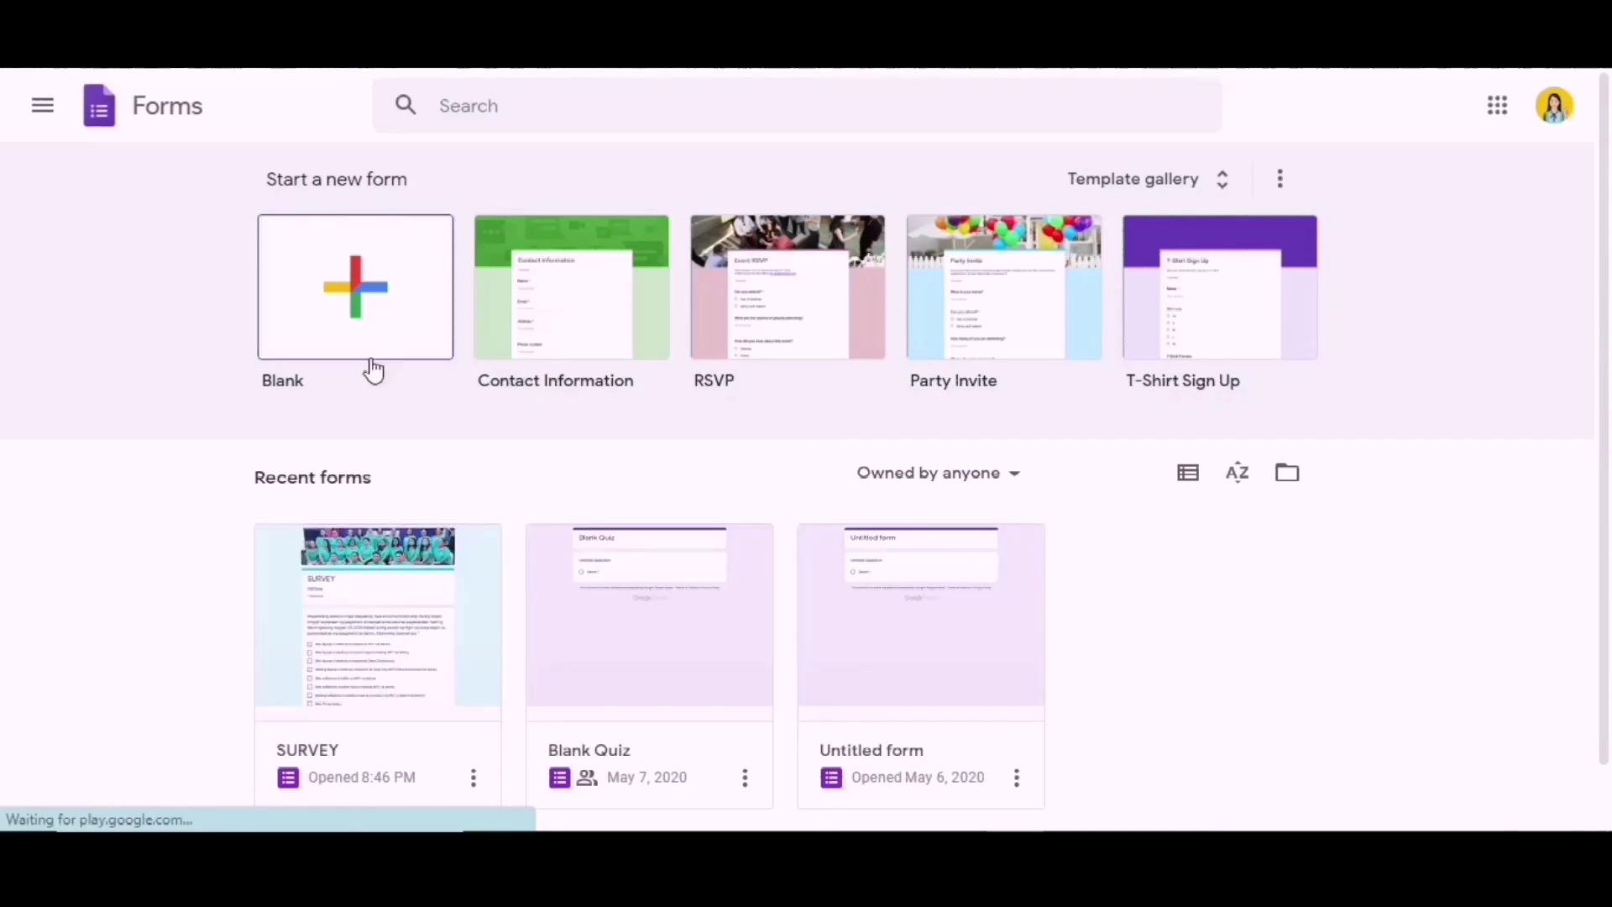
# - Create a new blank form and title it "Quiz 1"
pyautogui.click(366, 298)
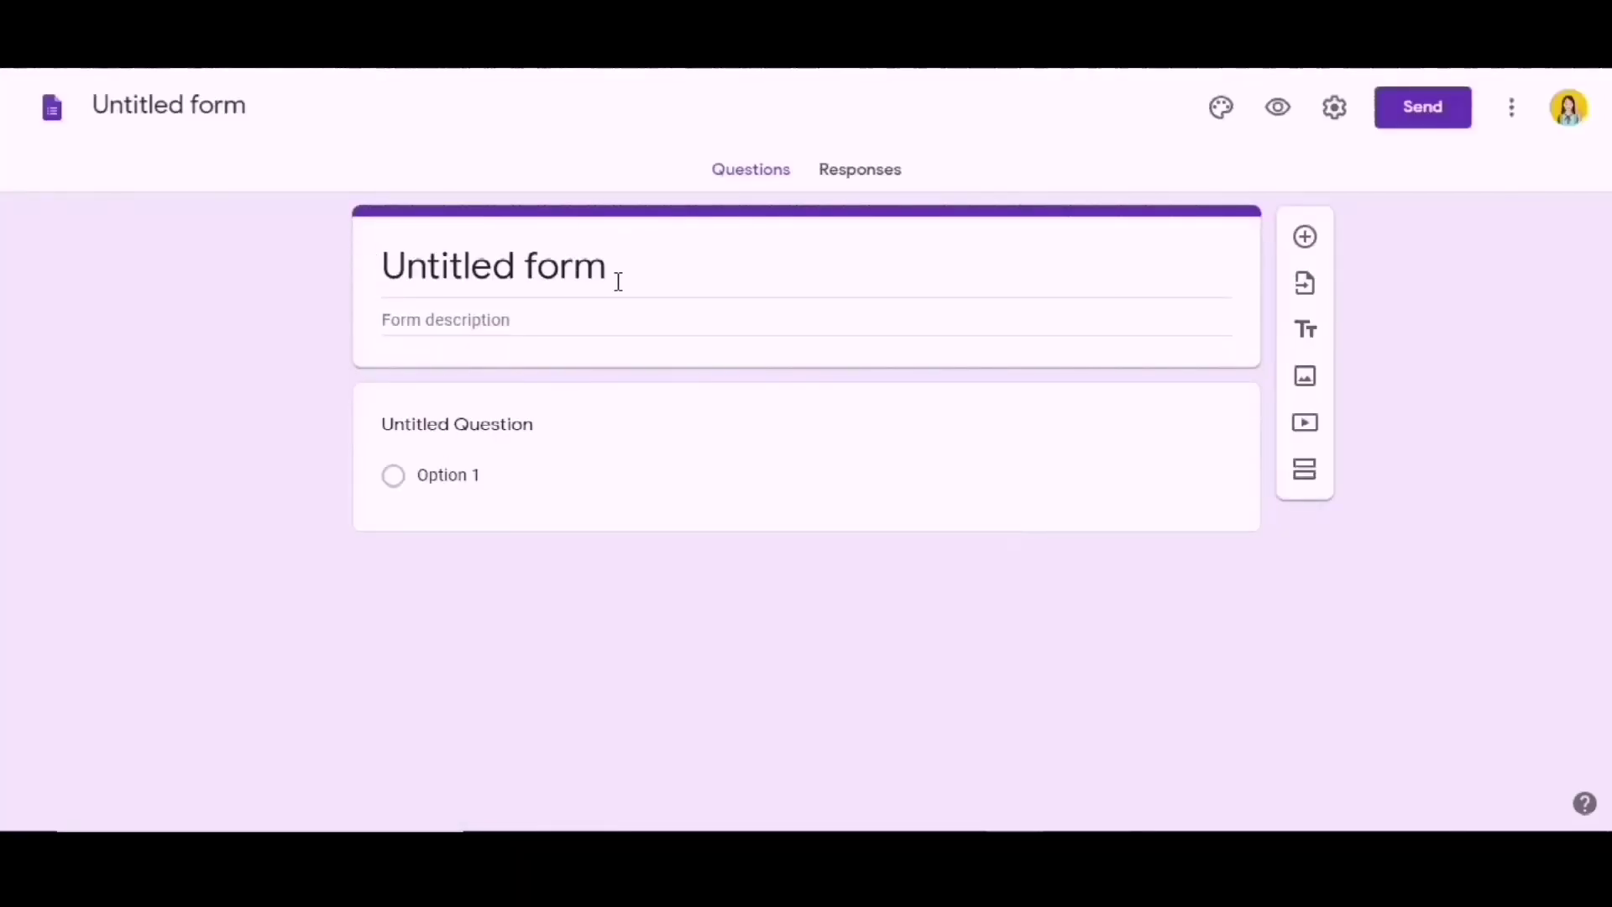
pyautogui.press('BackSpace')
pyautogui.press('BackSpace')
pyautogui.press('BackSpace')
pyautogui.press('BackSpace')
pyautogui.press('BackSpace')
pyautogui.press('BackSpace')
pyautogui.press('BackSpace')
pyautogui.press('BackSpace')
pyautogui.press('BackSpace')
pyautogui.press('BackSpace')
pyautogui.press('BackSpace')
pyautogui.press('BackSpace')
pyautogui.press('BackSpace')
pyautogui.write('Quiz 1')
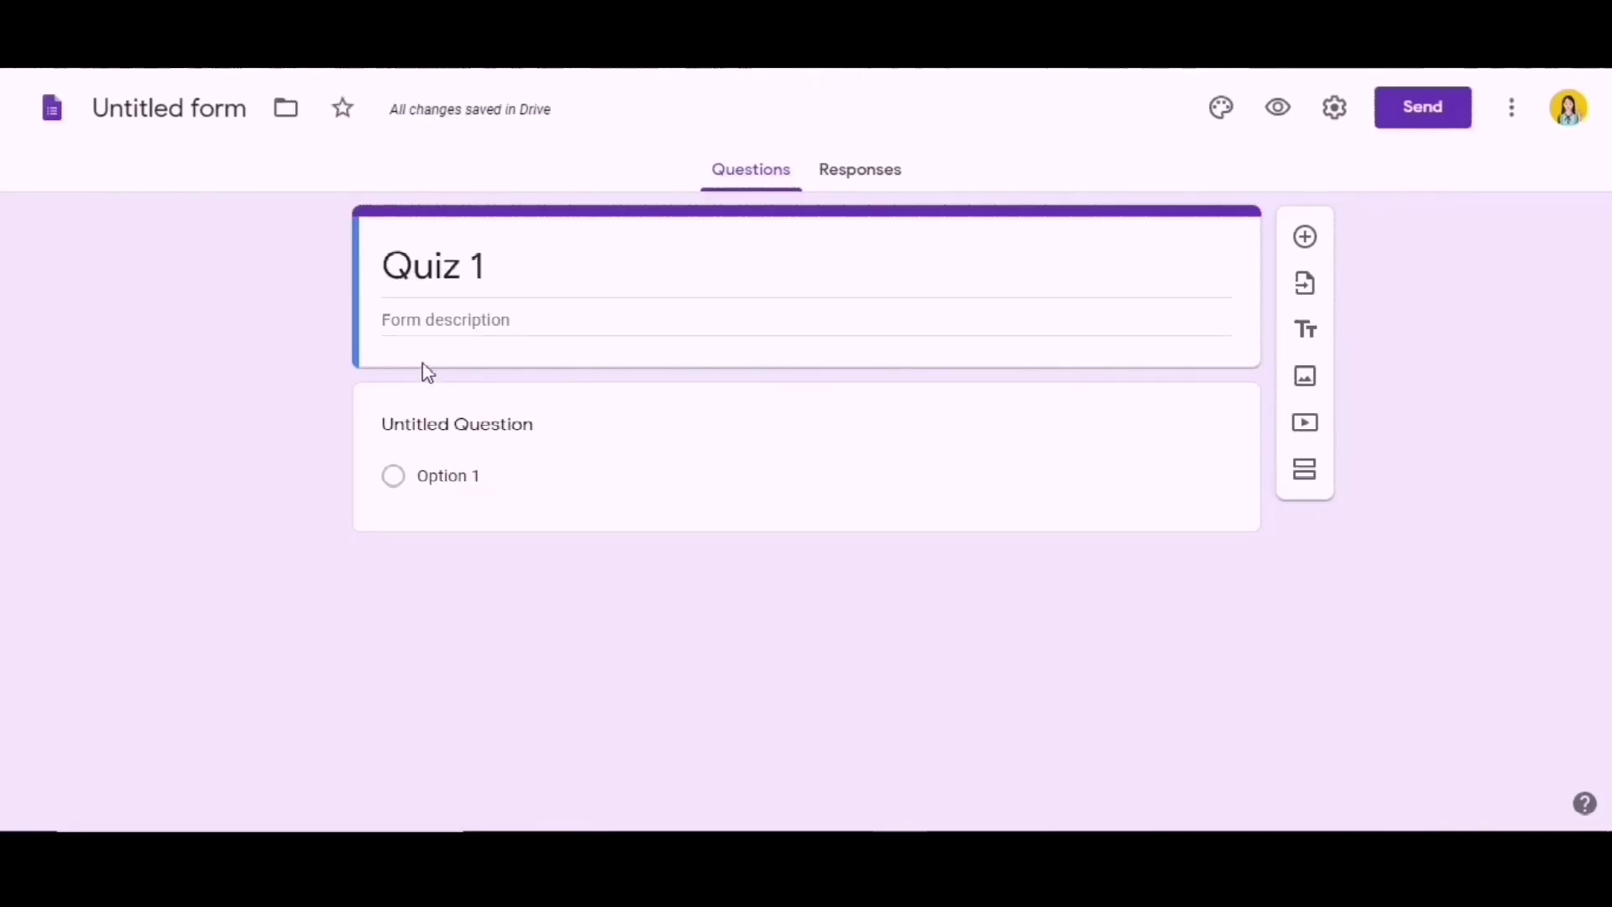
# - Enter the form description "Choose the letter of the correct answer."
pyautogui.click(428, 322)
pyautogui.write('c')
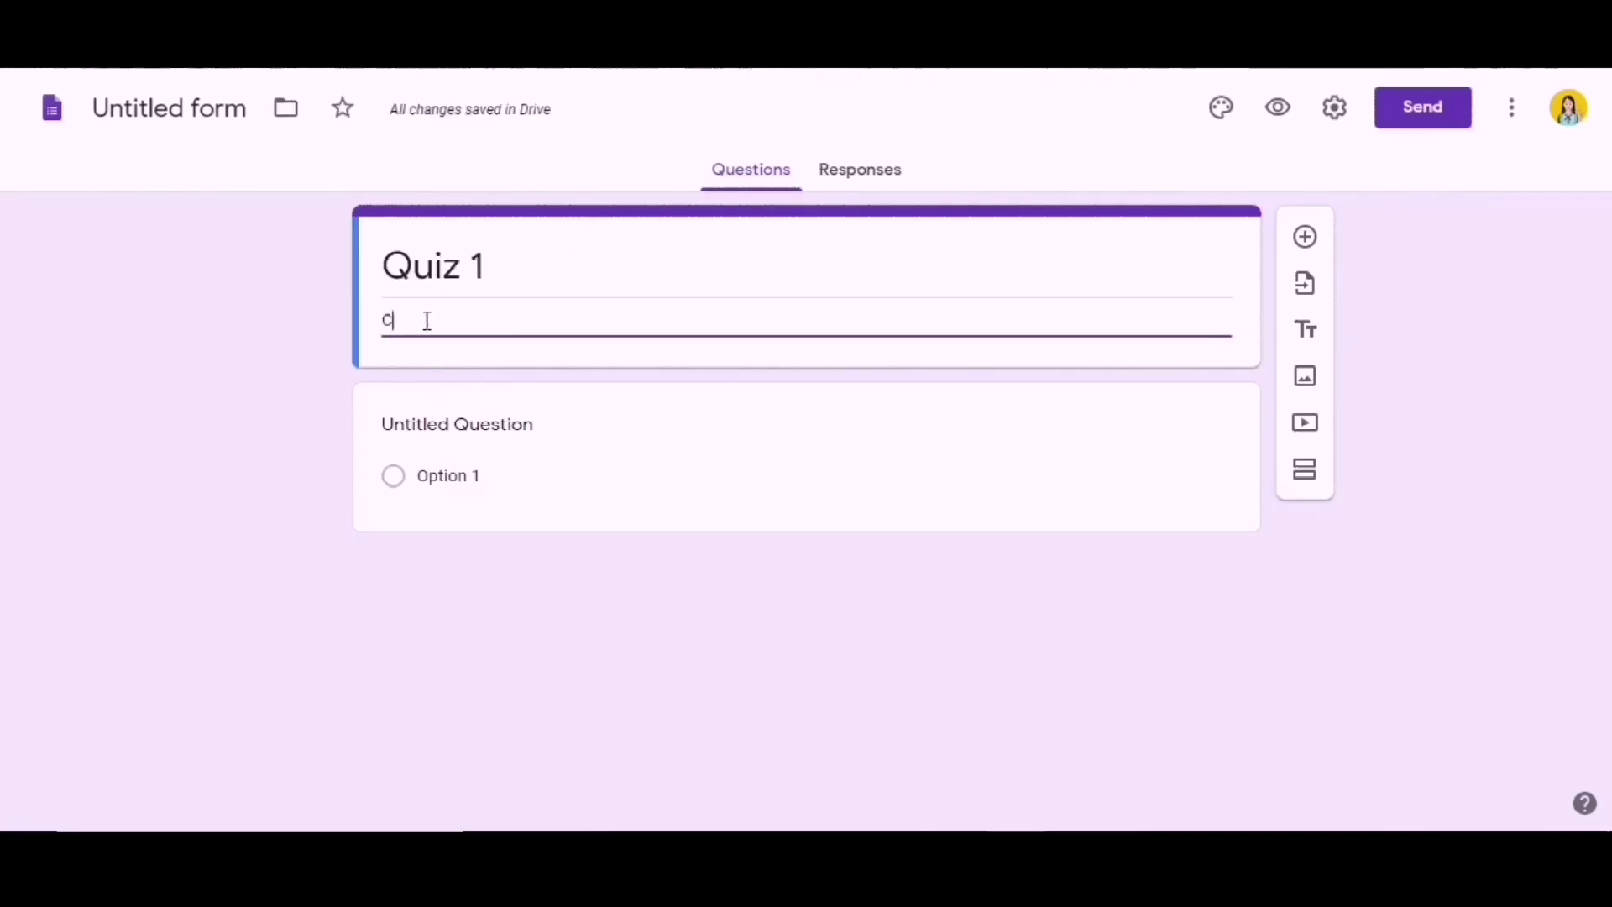
pyautogui.write('hoose the letter of the')
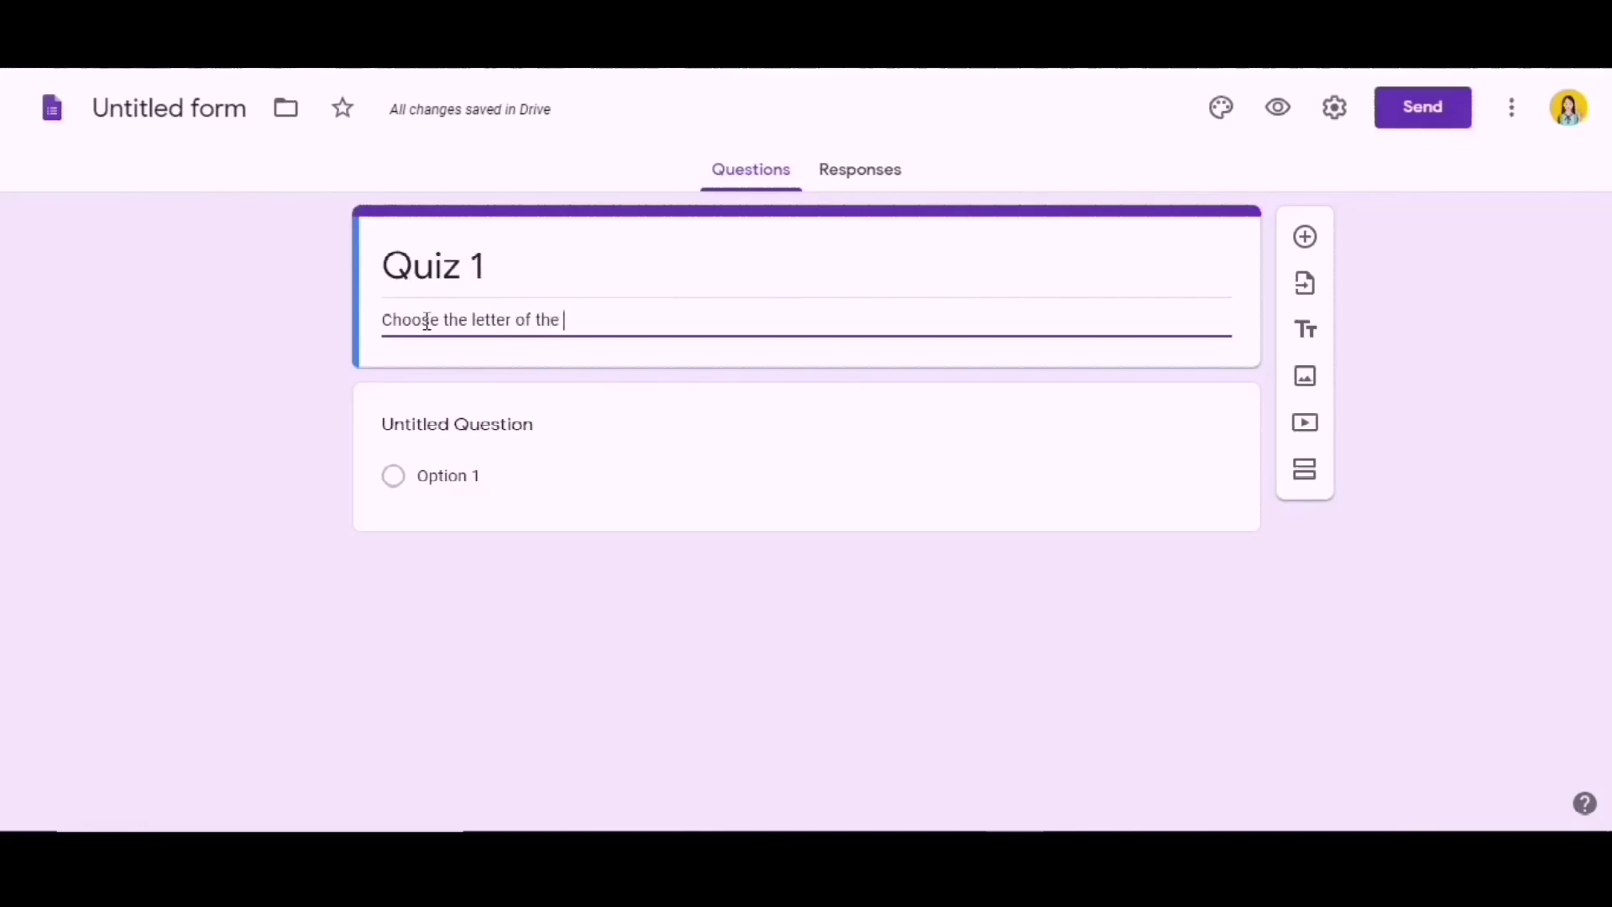
pyautogui.write(' correc')
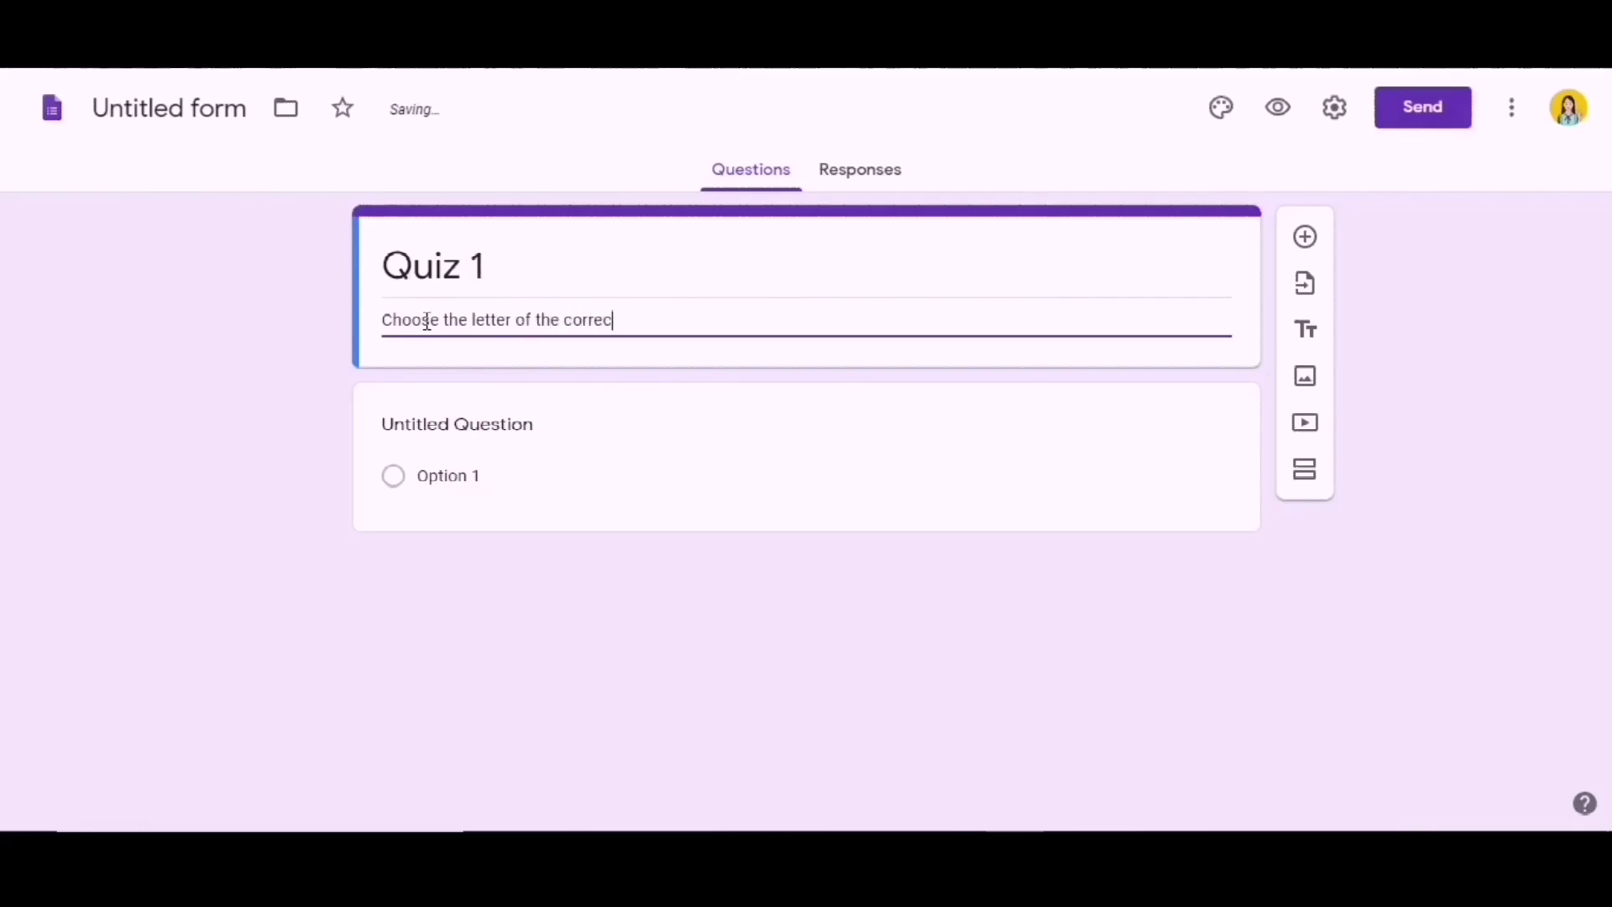
pyautogui.write('t answer.')
# - Change the form title to "Math 6: Quiz 1"
pyautogui.tripleClick(482, 267)
pyautogui.press('BackSpace')
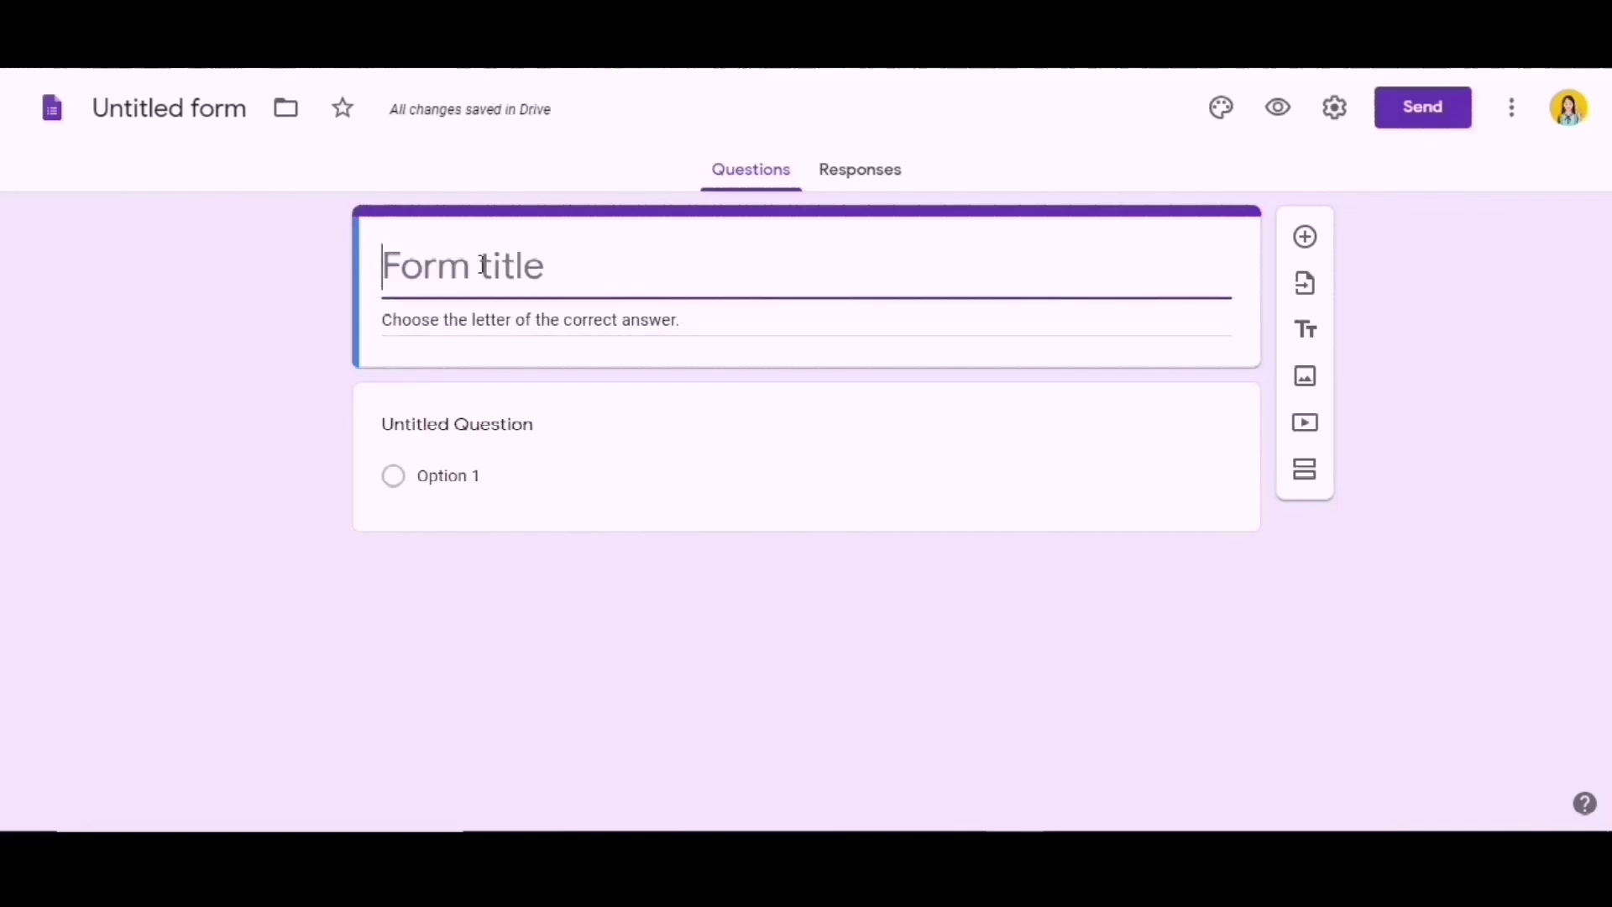
pyautogui.write('Math ')
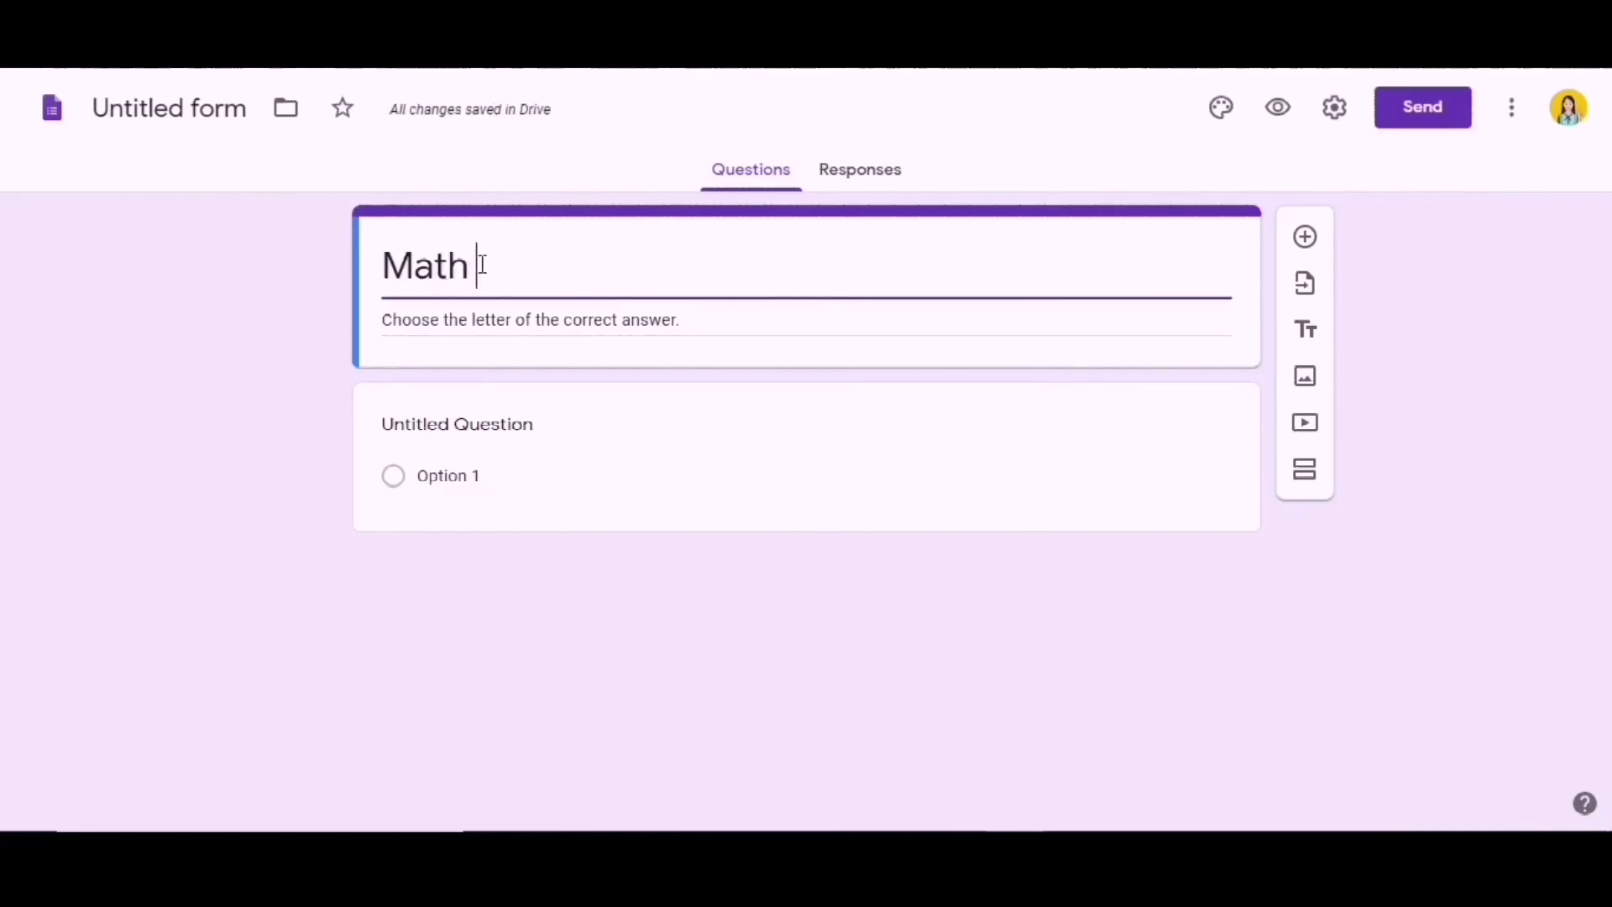
pyautogui.write('Quiz 1')
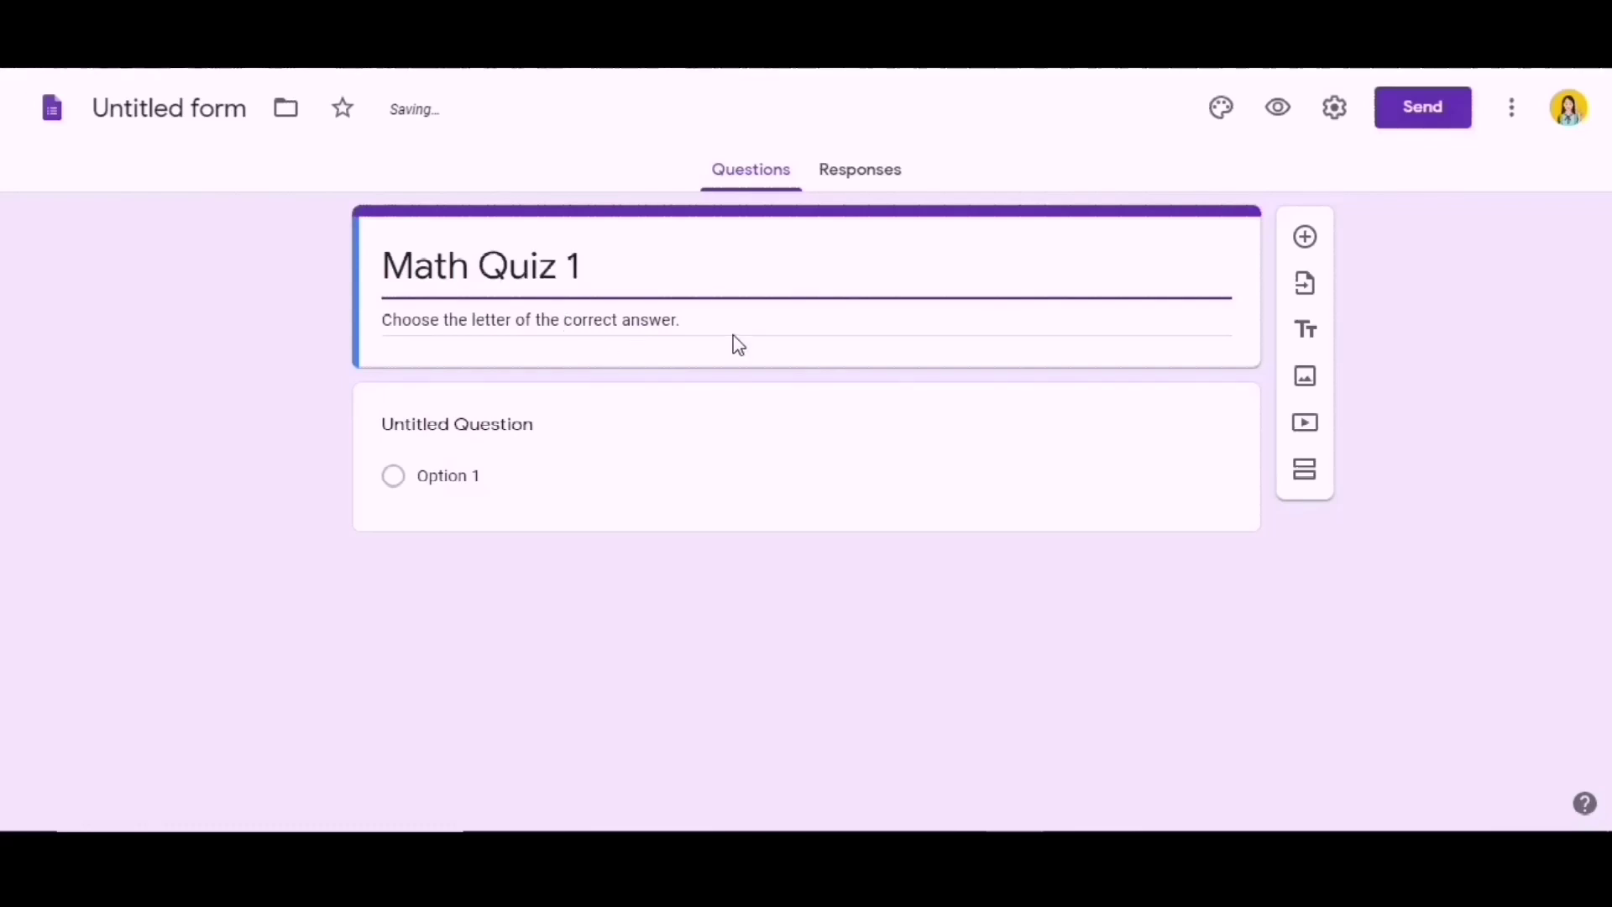
pyautogui.tripleClick(712, 316)
pyautogui.tripleClick(491, 280)
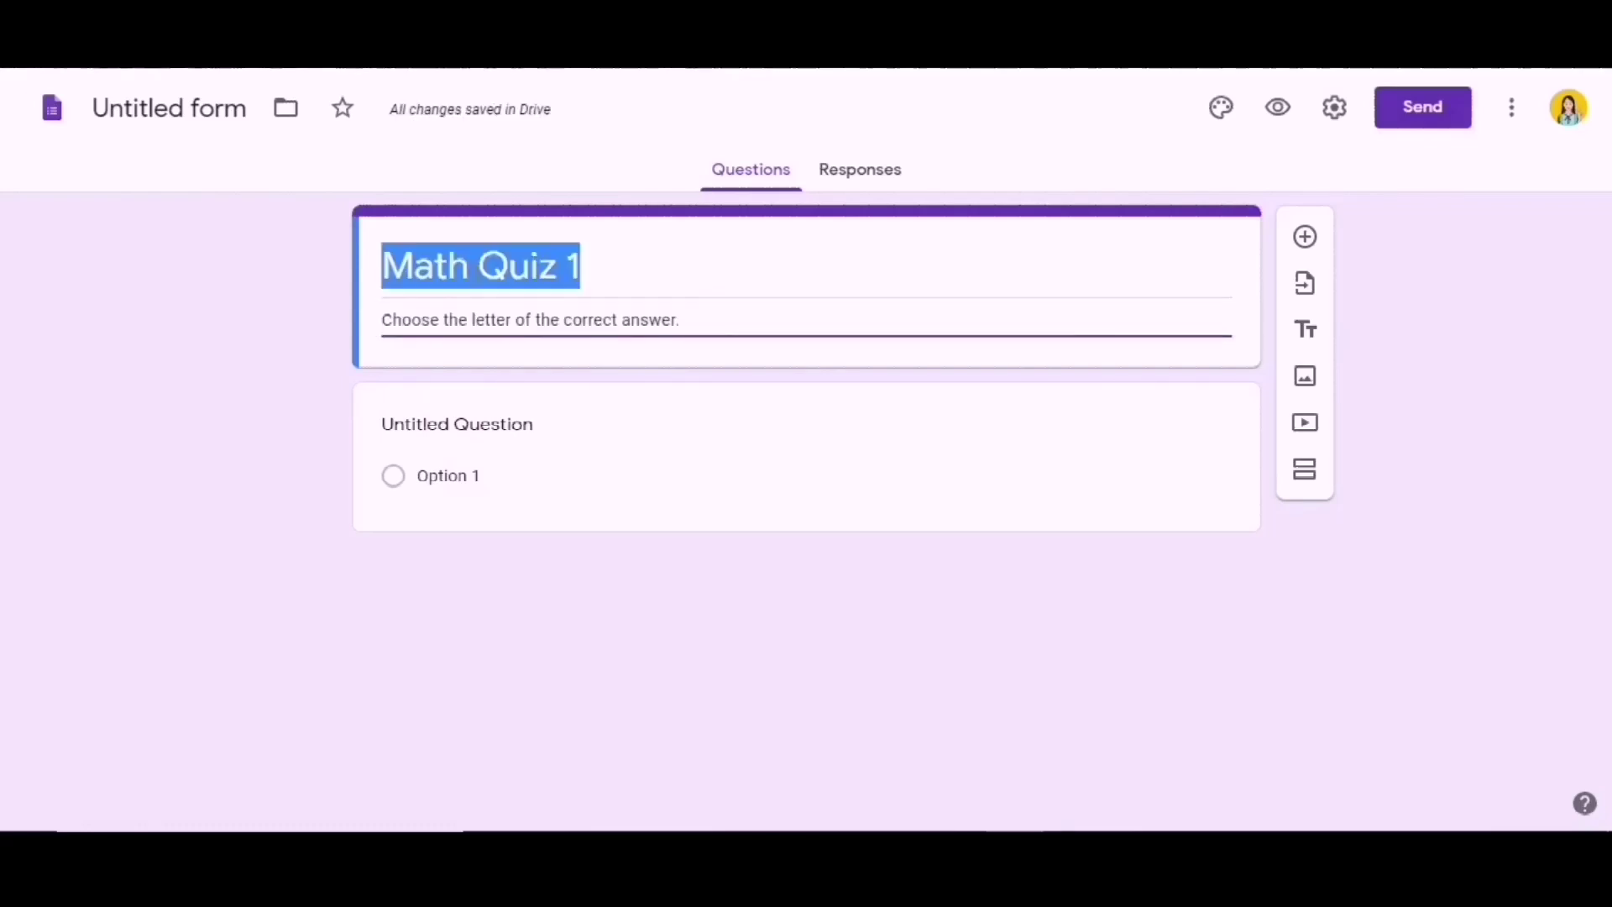
pyautogui.click(471, 266)
pyautogui.write('6:')
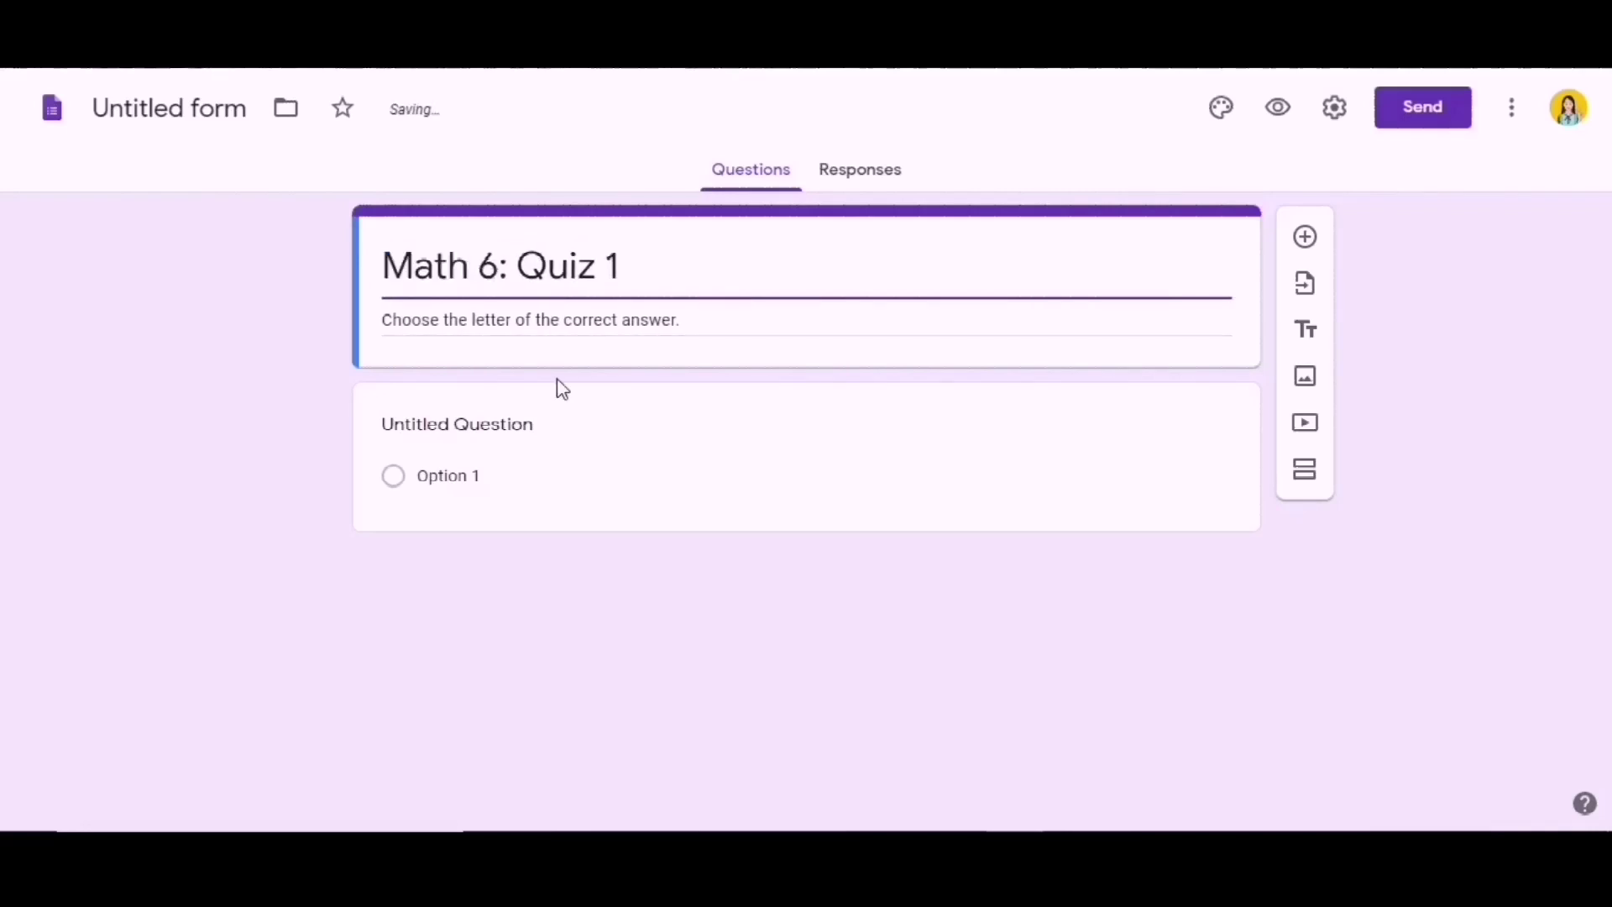
# - Replace the first question's placeholder text with "What solid figure has 6 faces?"
pyautogui.click(518, 428)
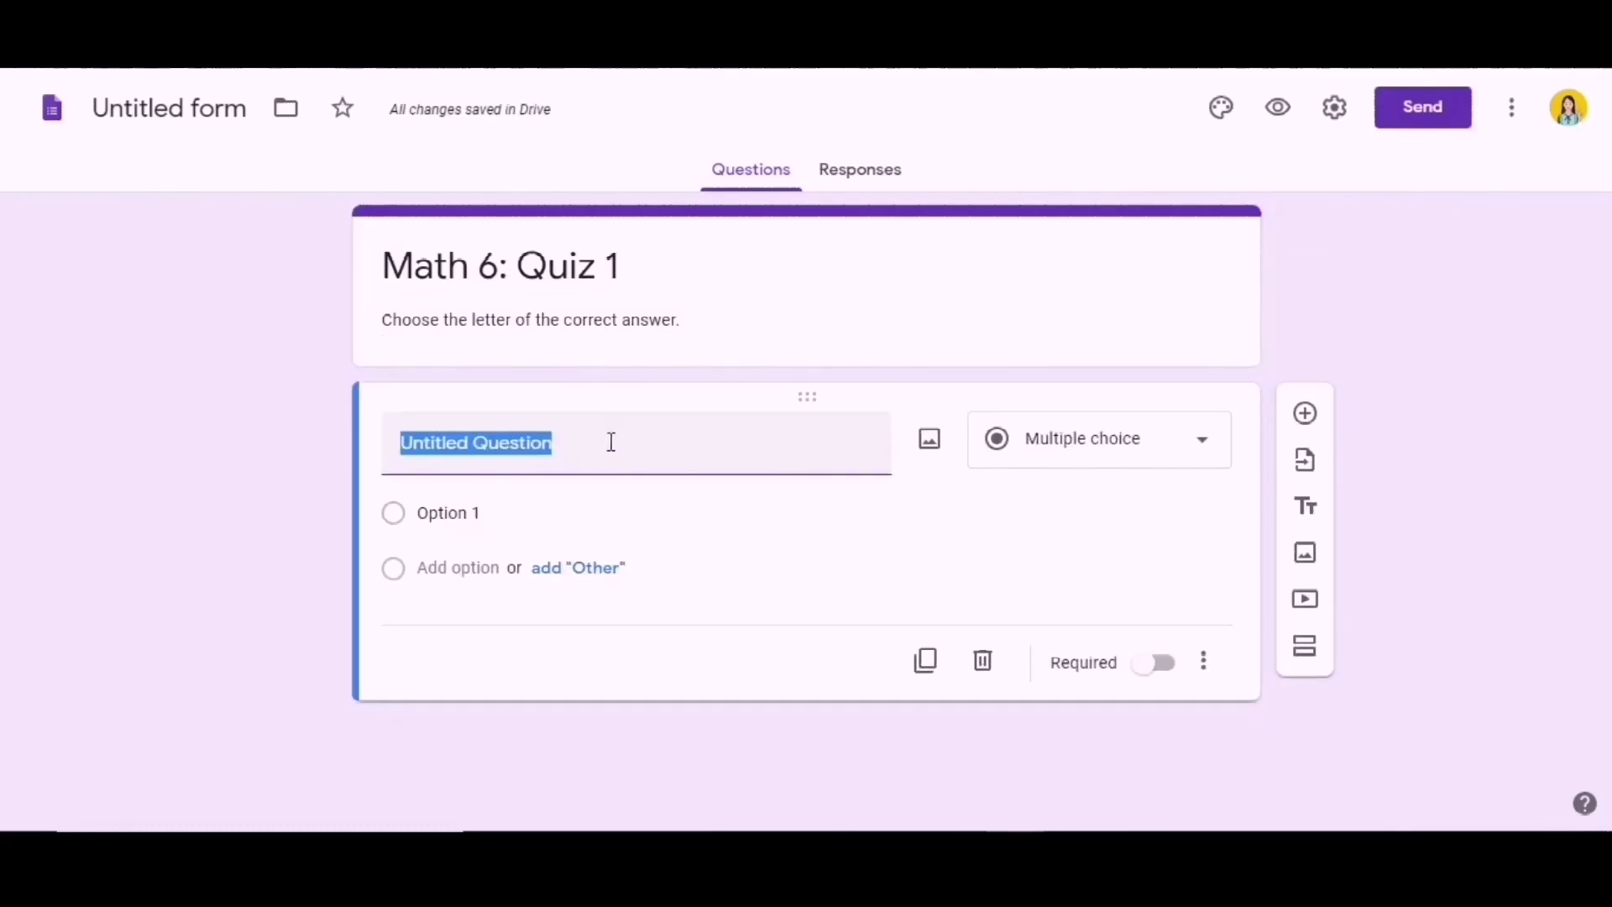
pyautogui.press('BackSpace')
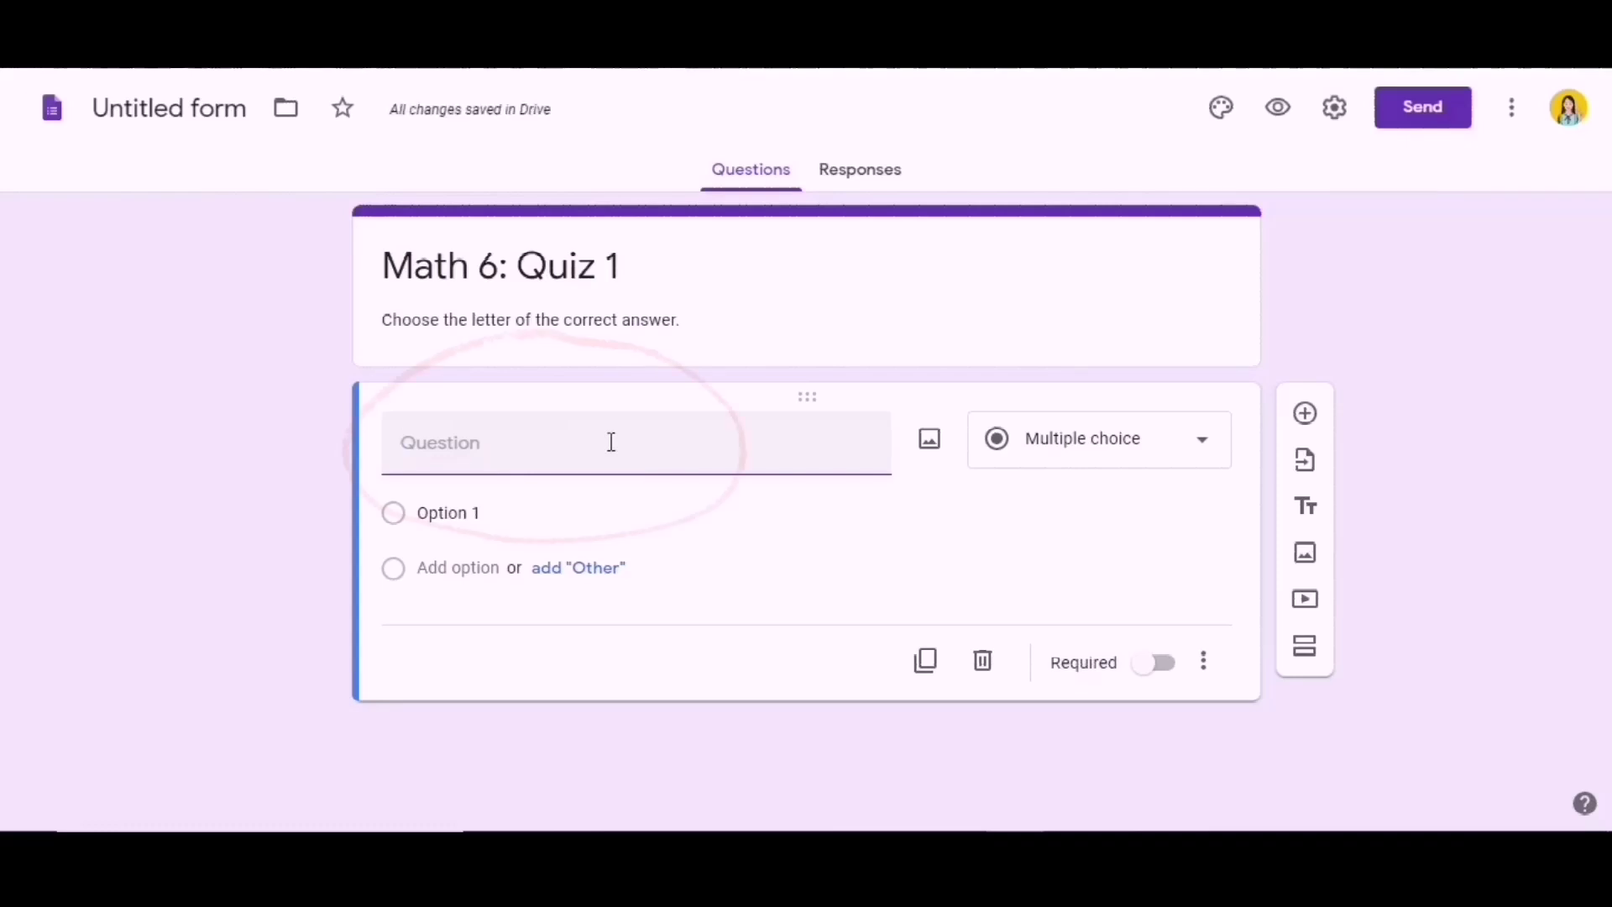
pyautogui.write('W')
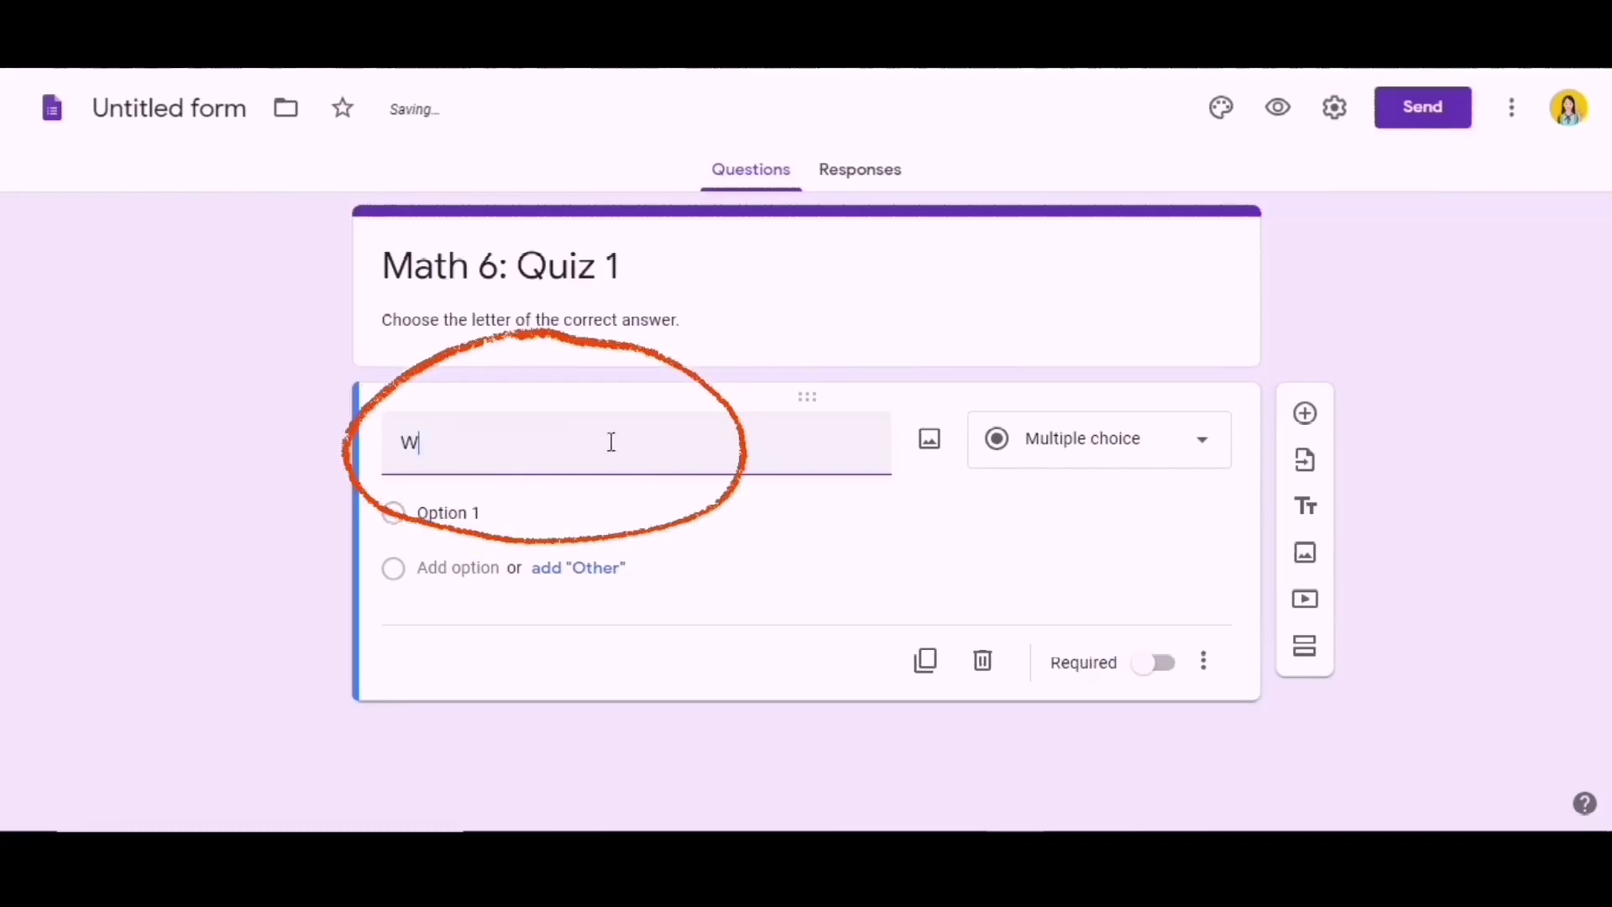
pyautogui.write('hat is')
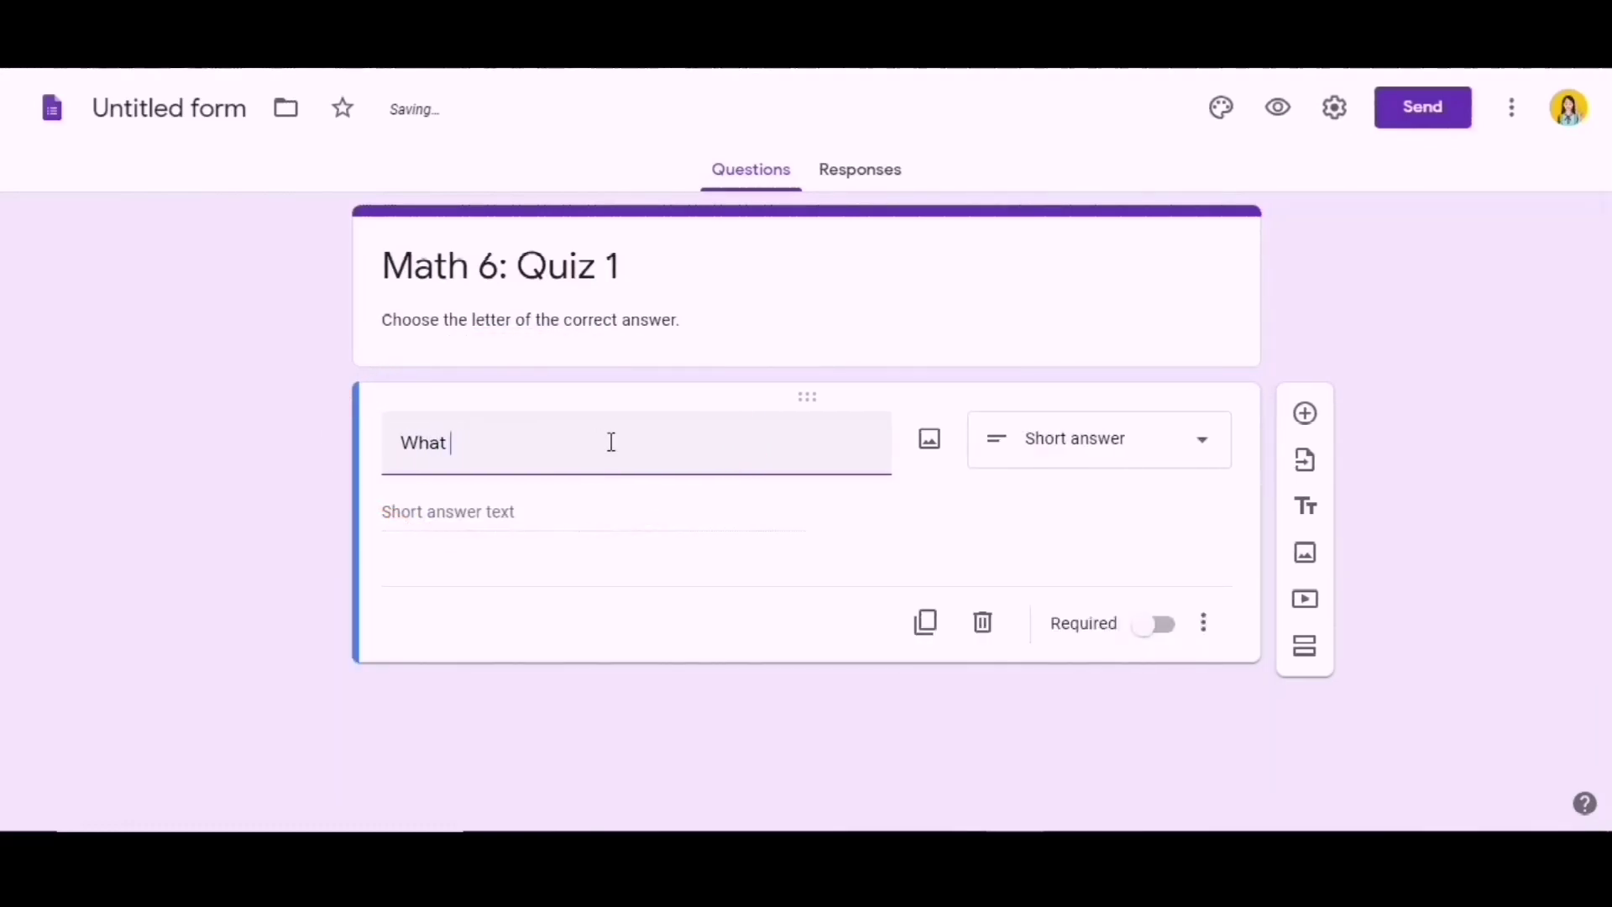
pyautogui.write('so')
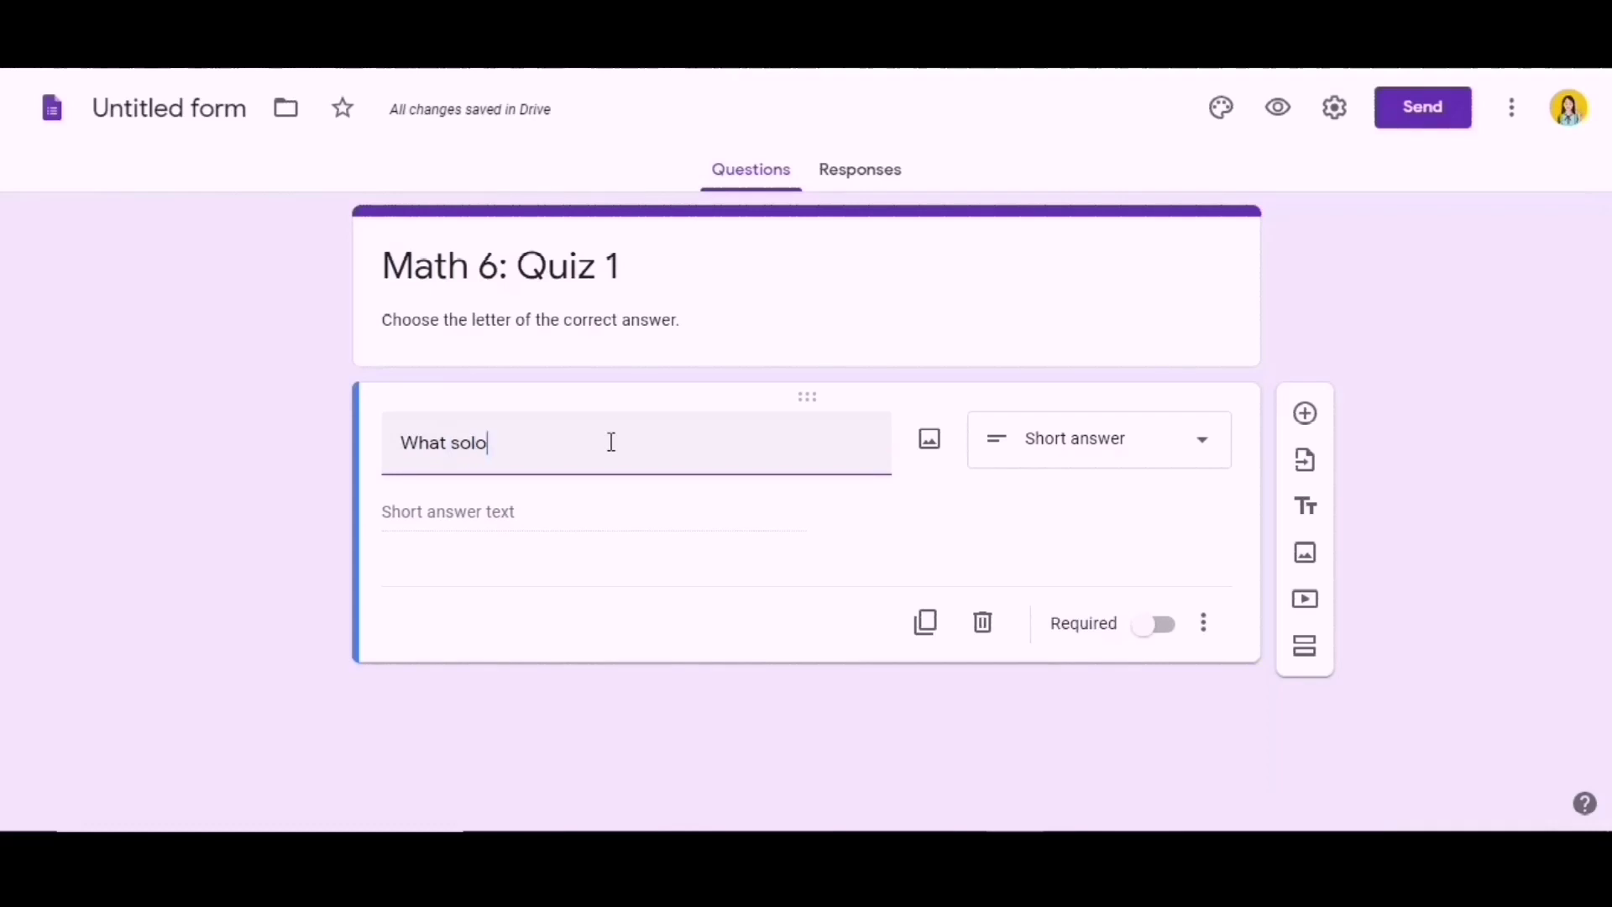
pyautogui.write('lid ')
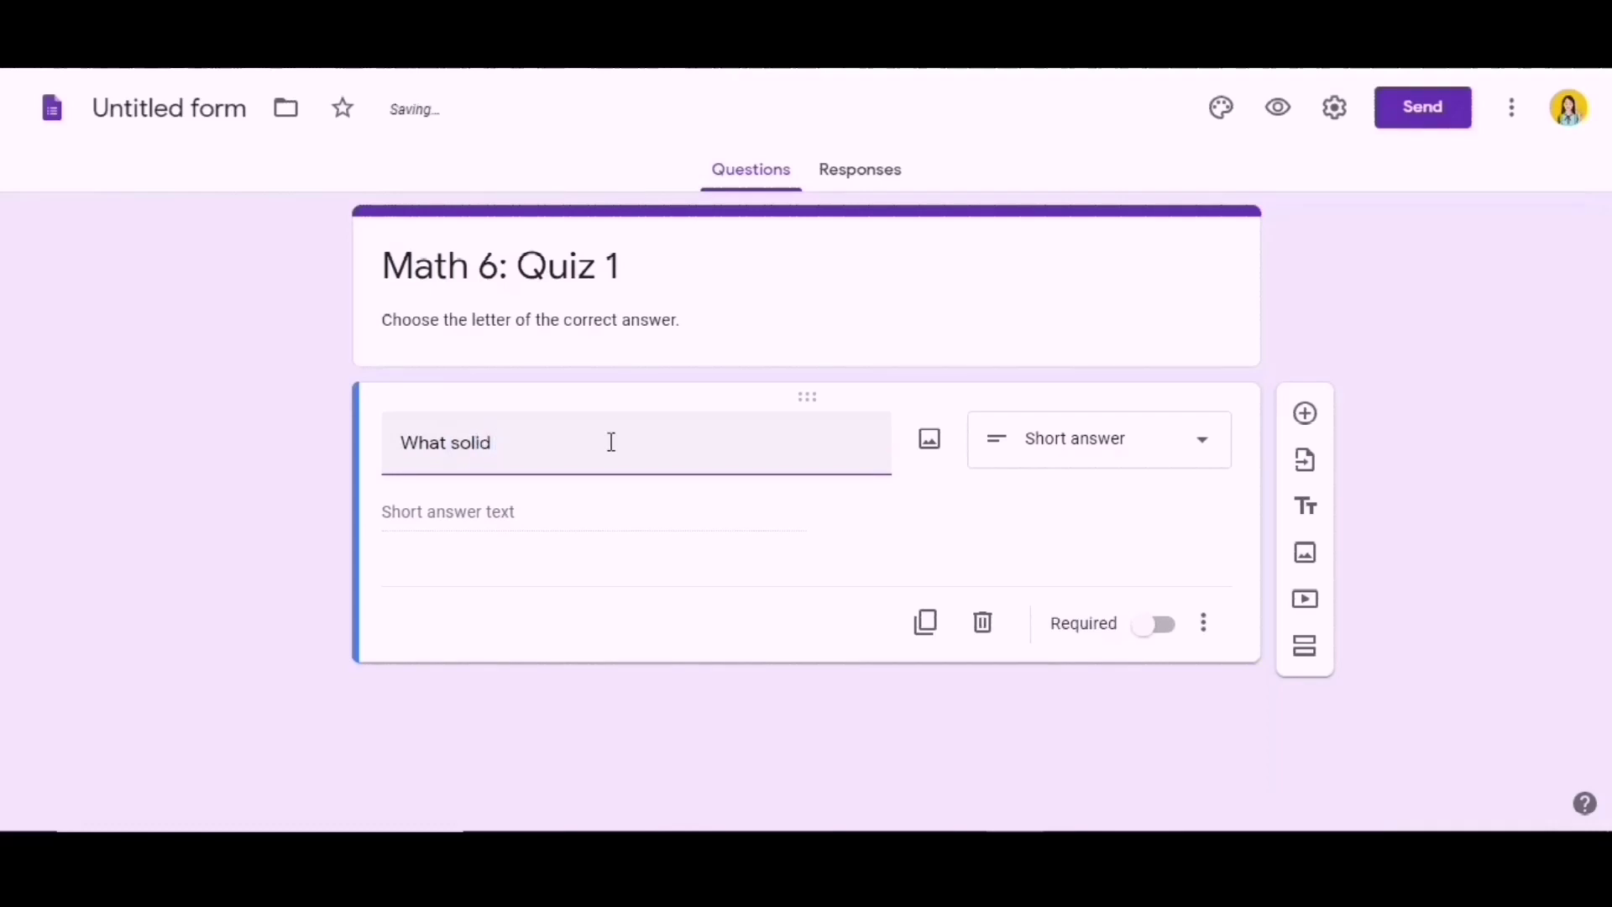
pyautogui.write('figure has')
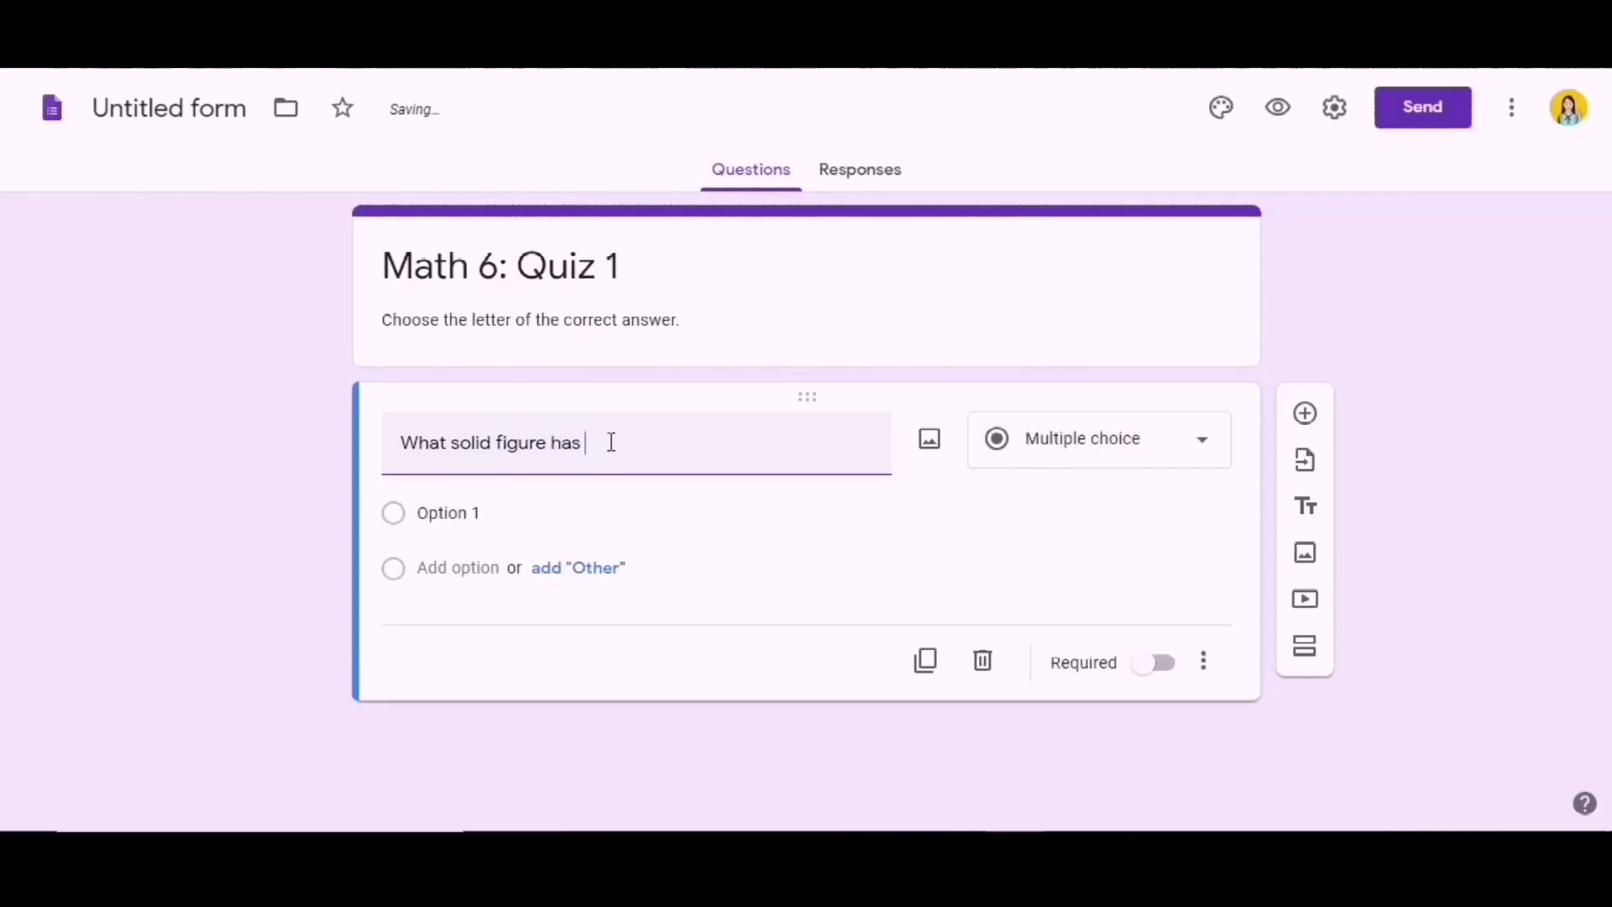
pyautogui.write(' 6')
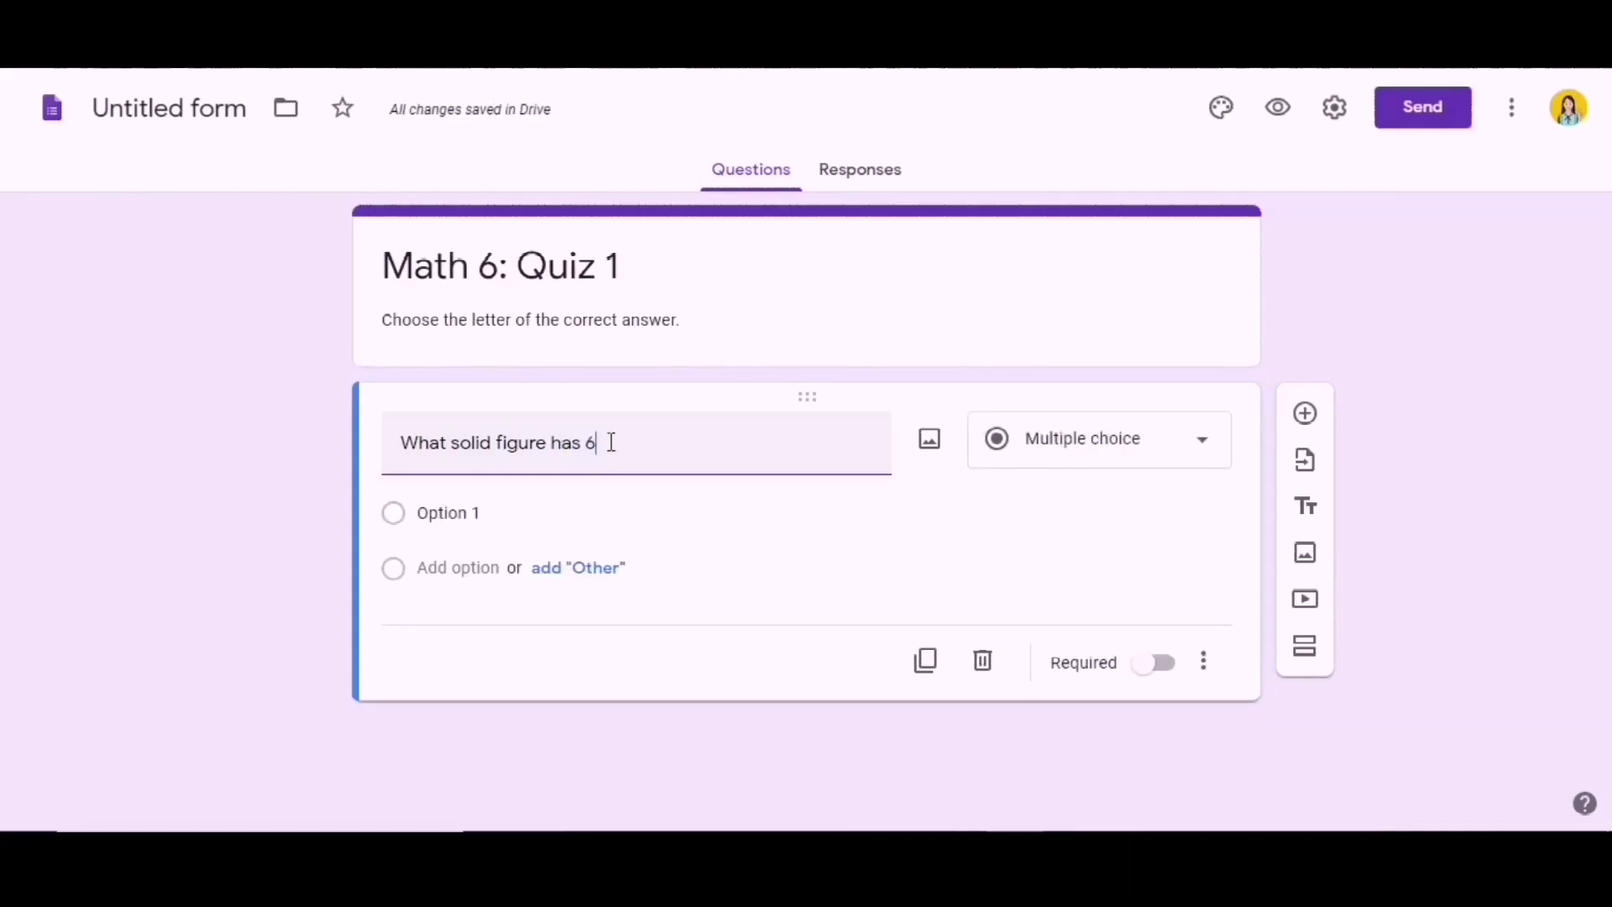
pyautogui.write(' faces')
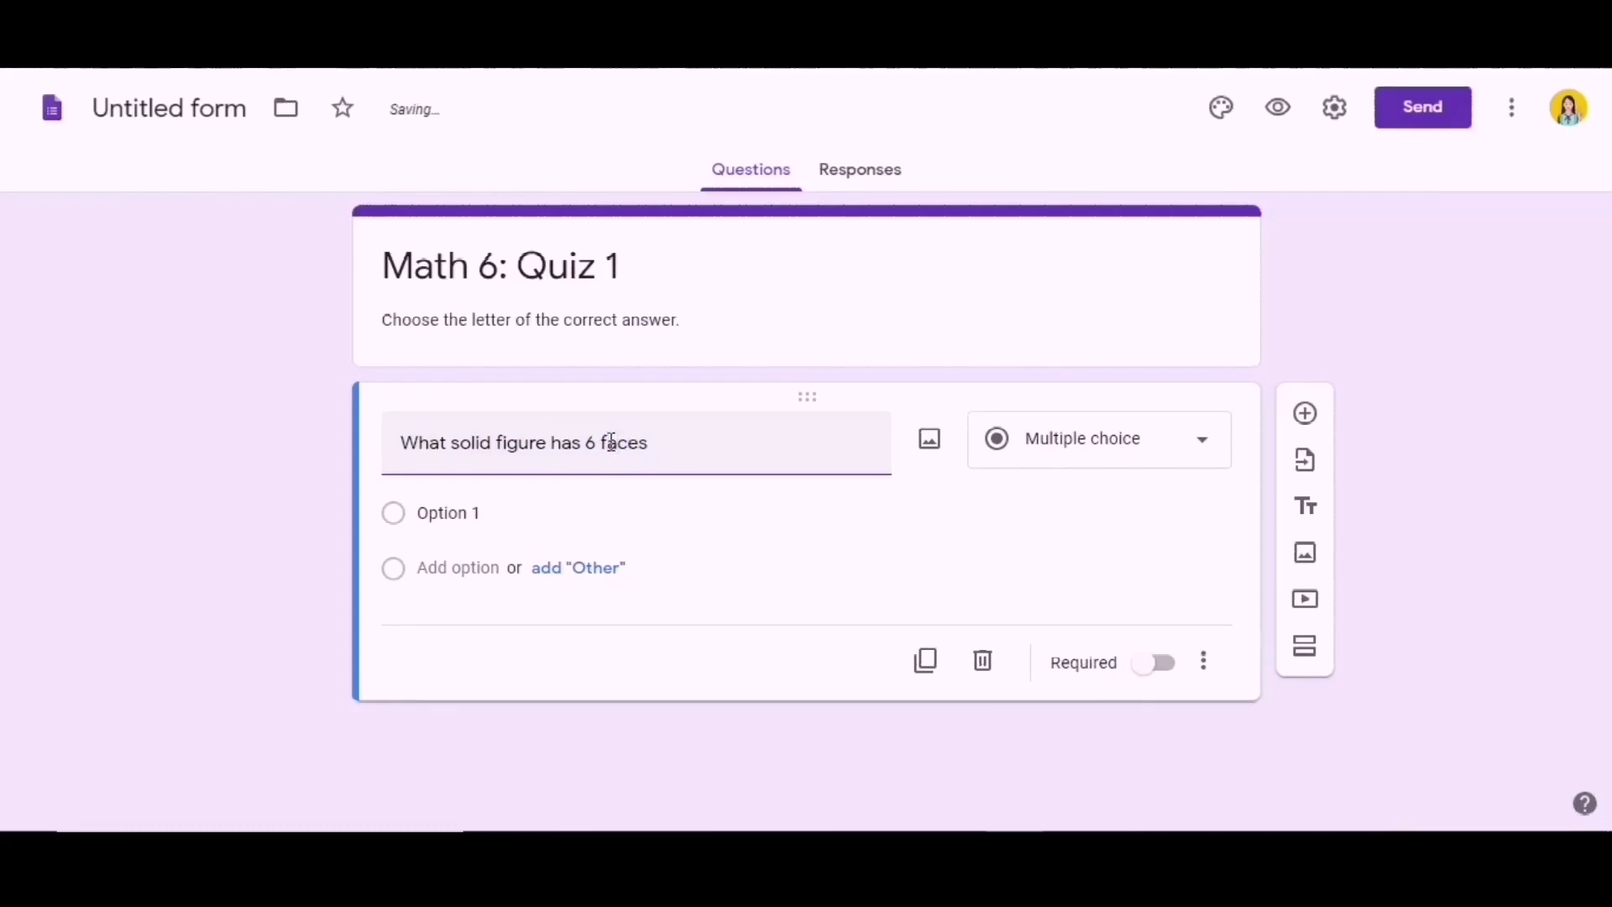
pyautogui.write('?')
# - Start the question's answer options with the letter A and add all the suggested letter choices B, C and D
pyautogui.click(460, 514)
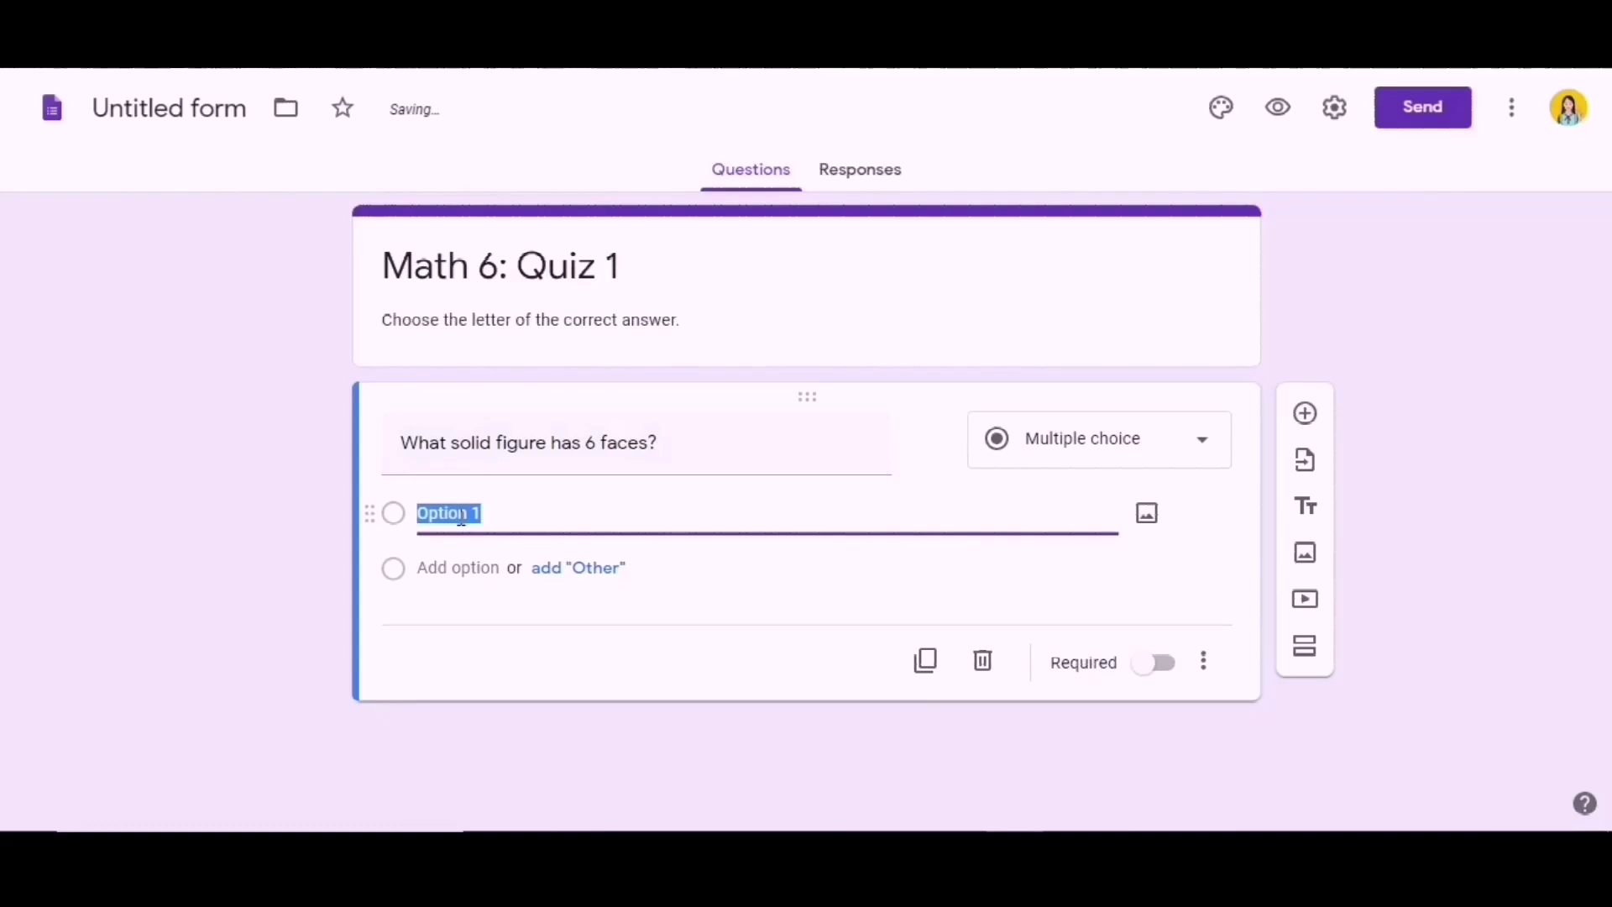
pyautogui.press('BackSpace')
pyautogui.write('A.')
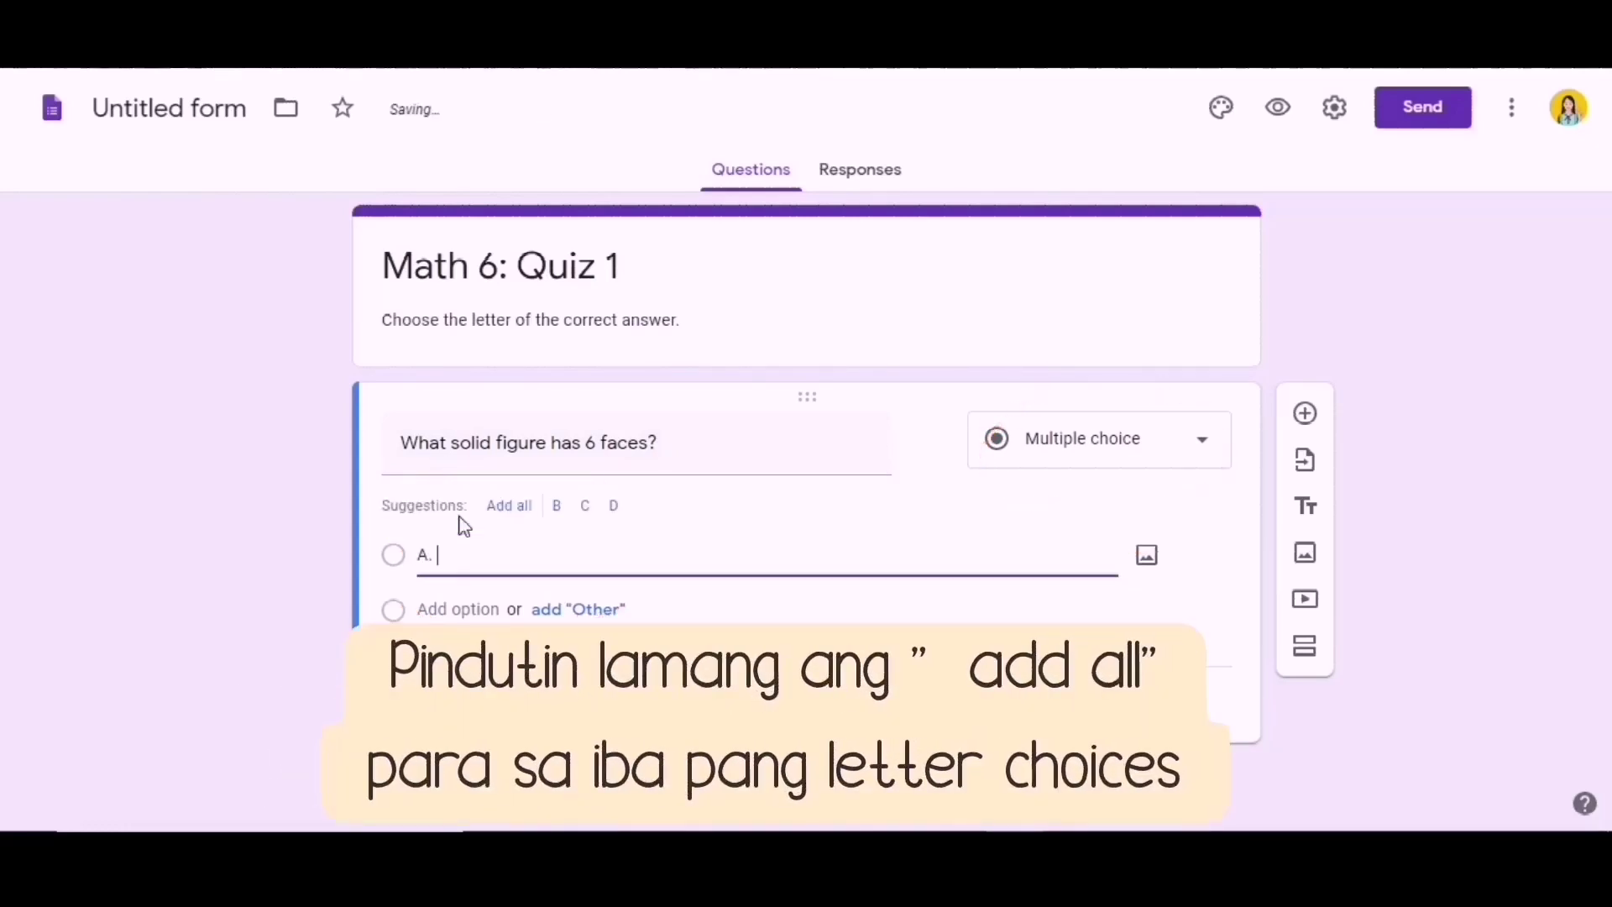
pyautogui.click(515, 506)
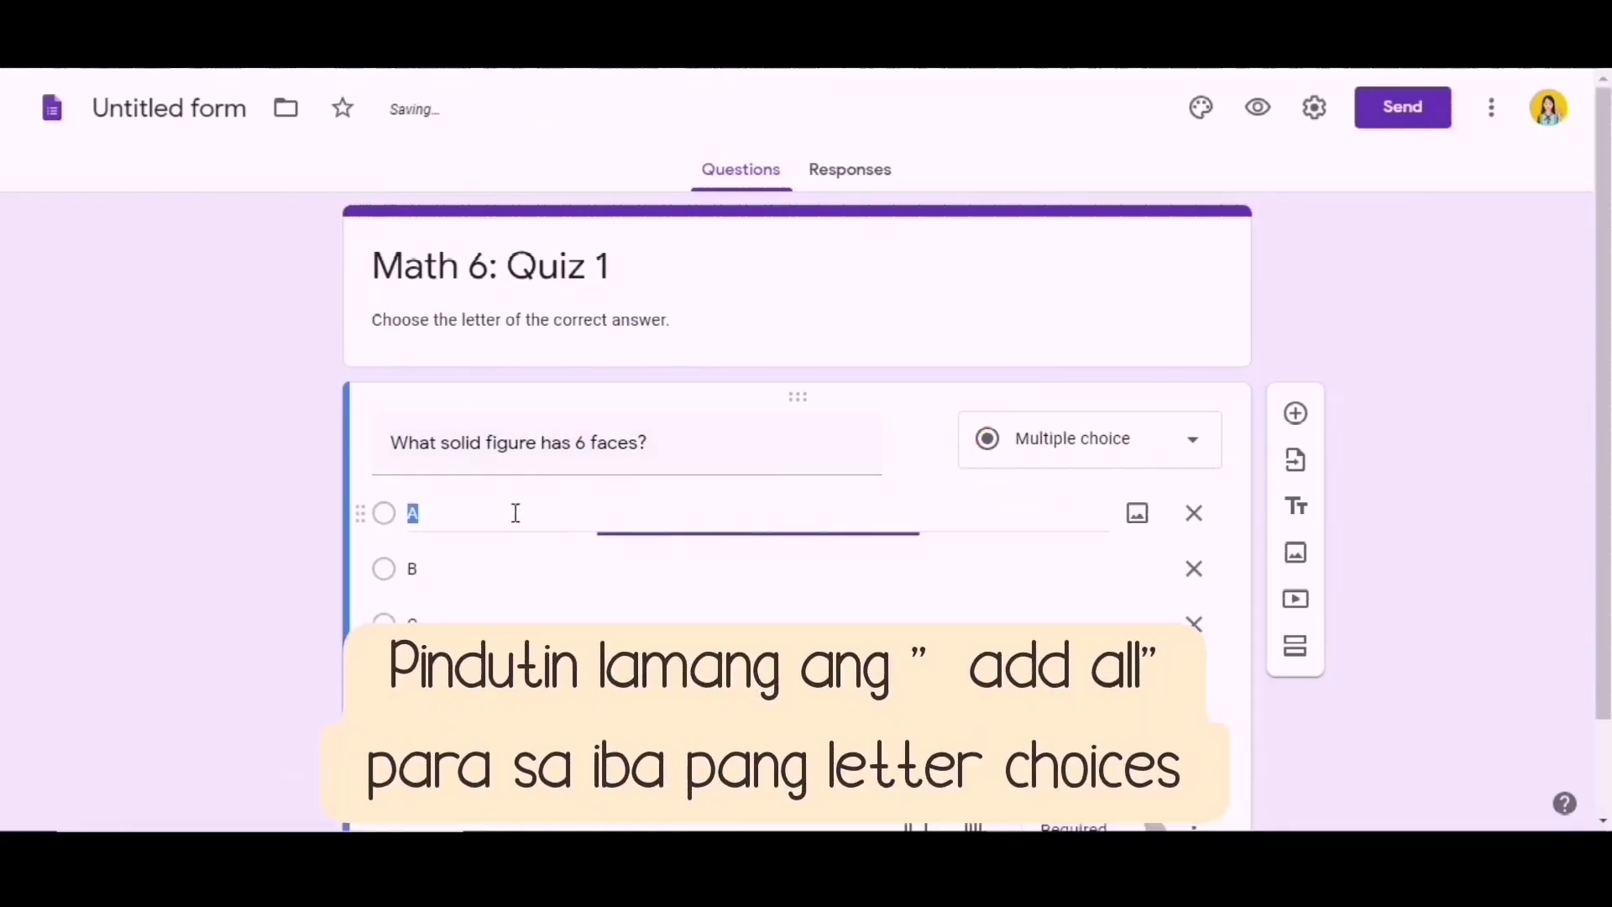
# - Complete the first answer option as "A cube"
pyautogui.click(497, 521)
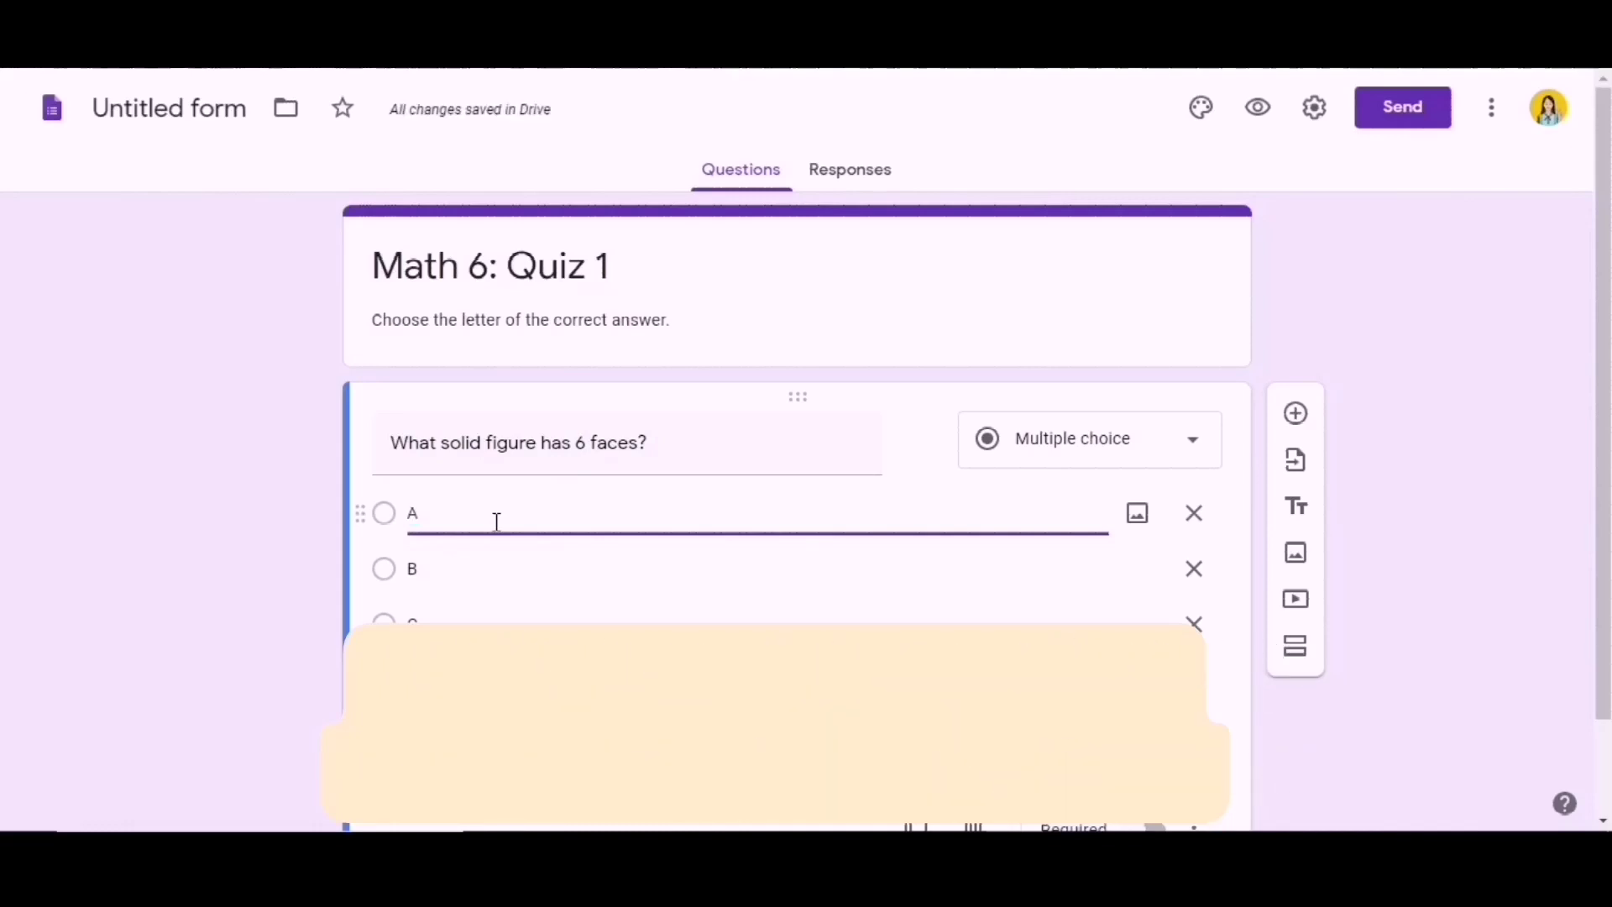
pyautogui.write('c')
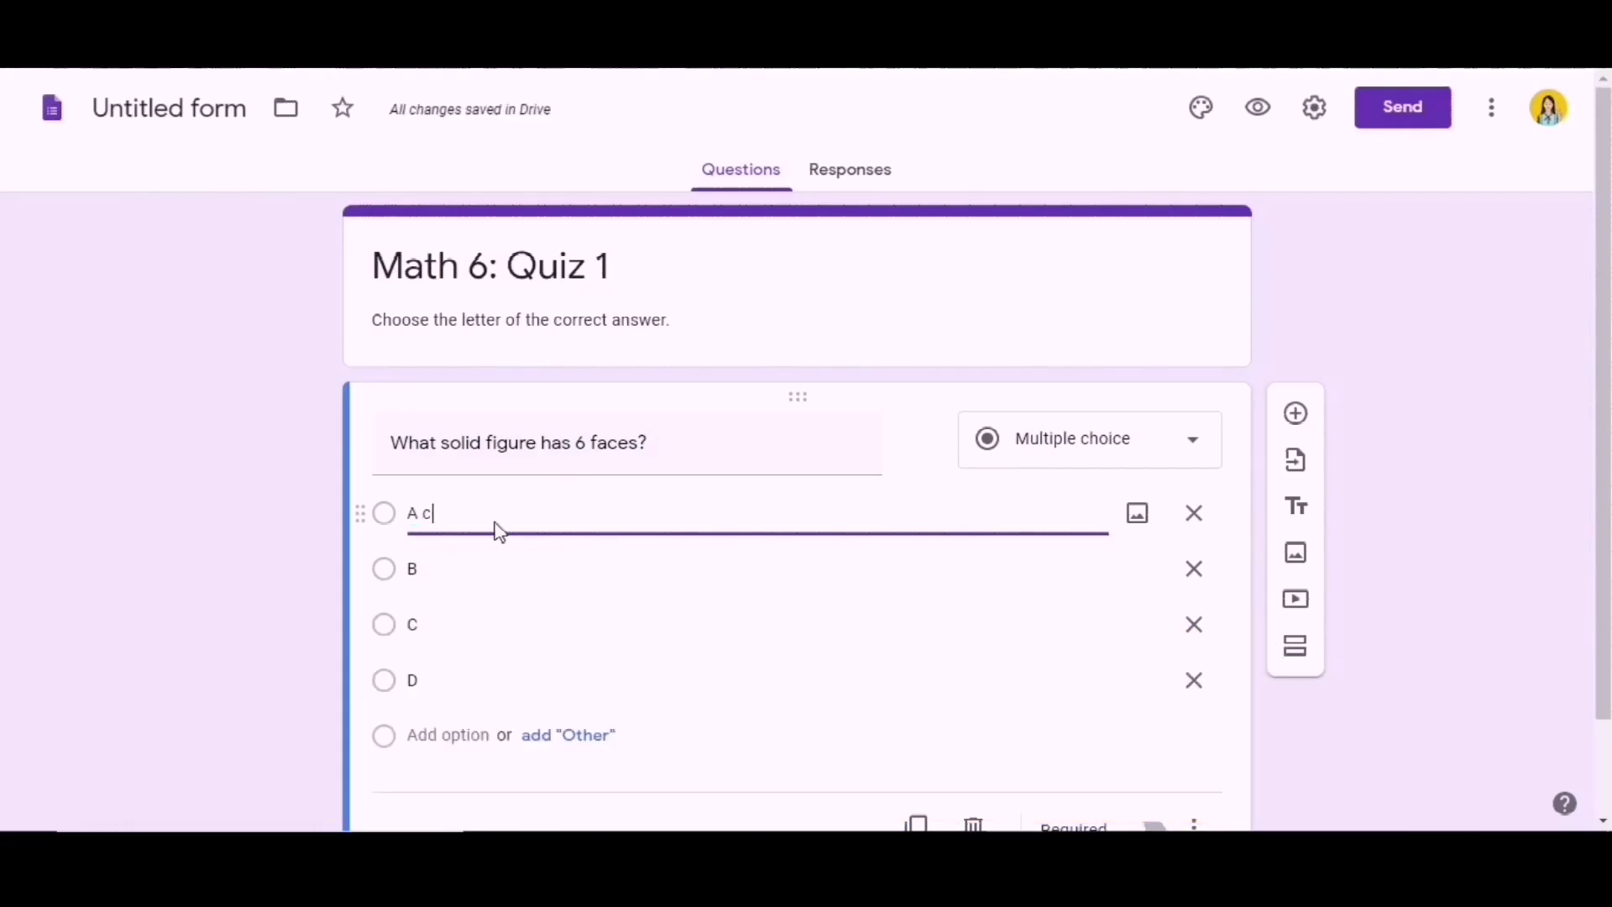
pyautogui.write('ube')
pyautogui.press('Tab')
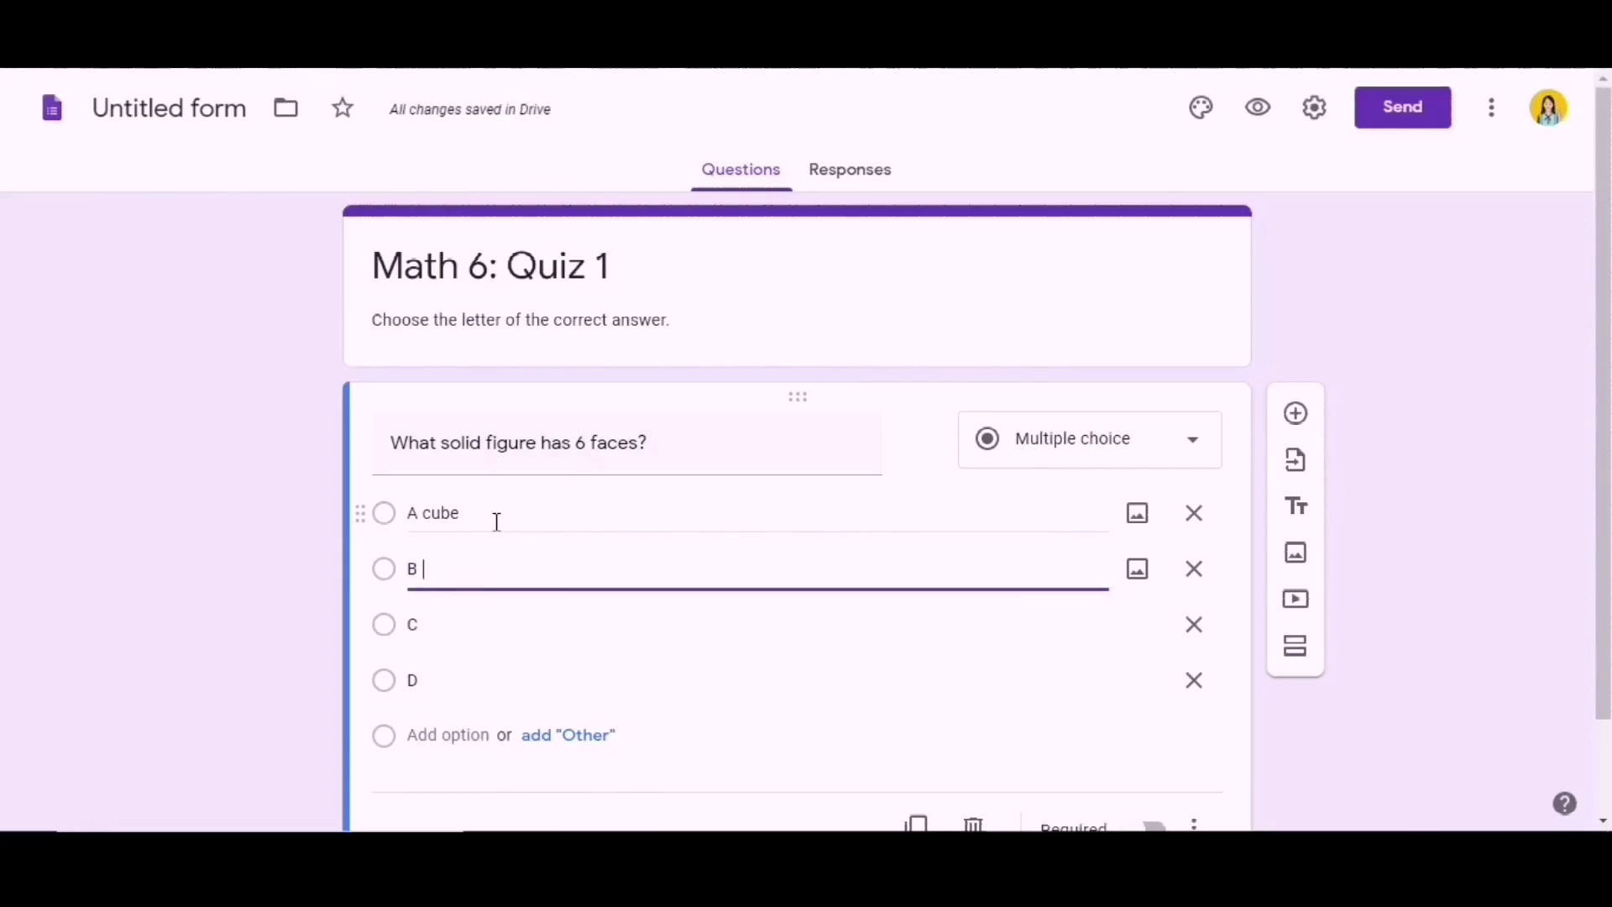
# - Complete the second answer option as "B triangular pyramid"
pyautogui.write('p')
pyautogui.press('BackSpace')
pyautogui.press('BackSpace')
pyautogui.write('tr')
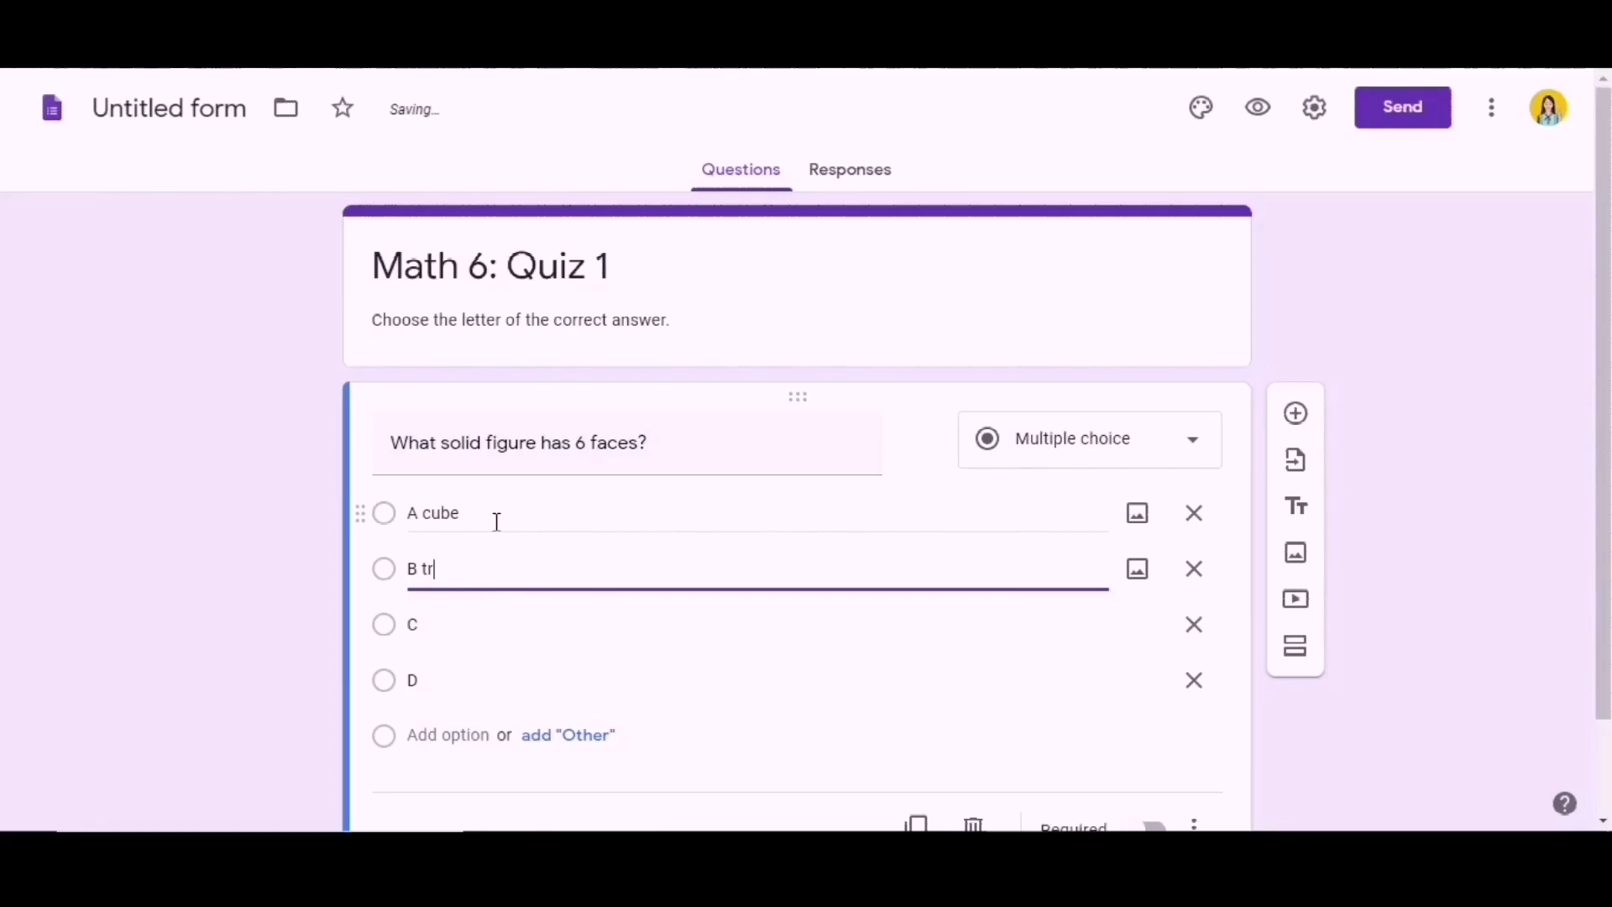
pyautogui.write('iangual pyra')
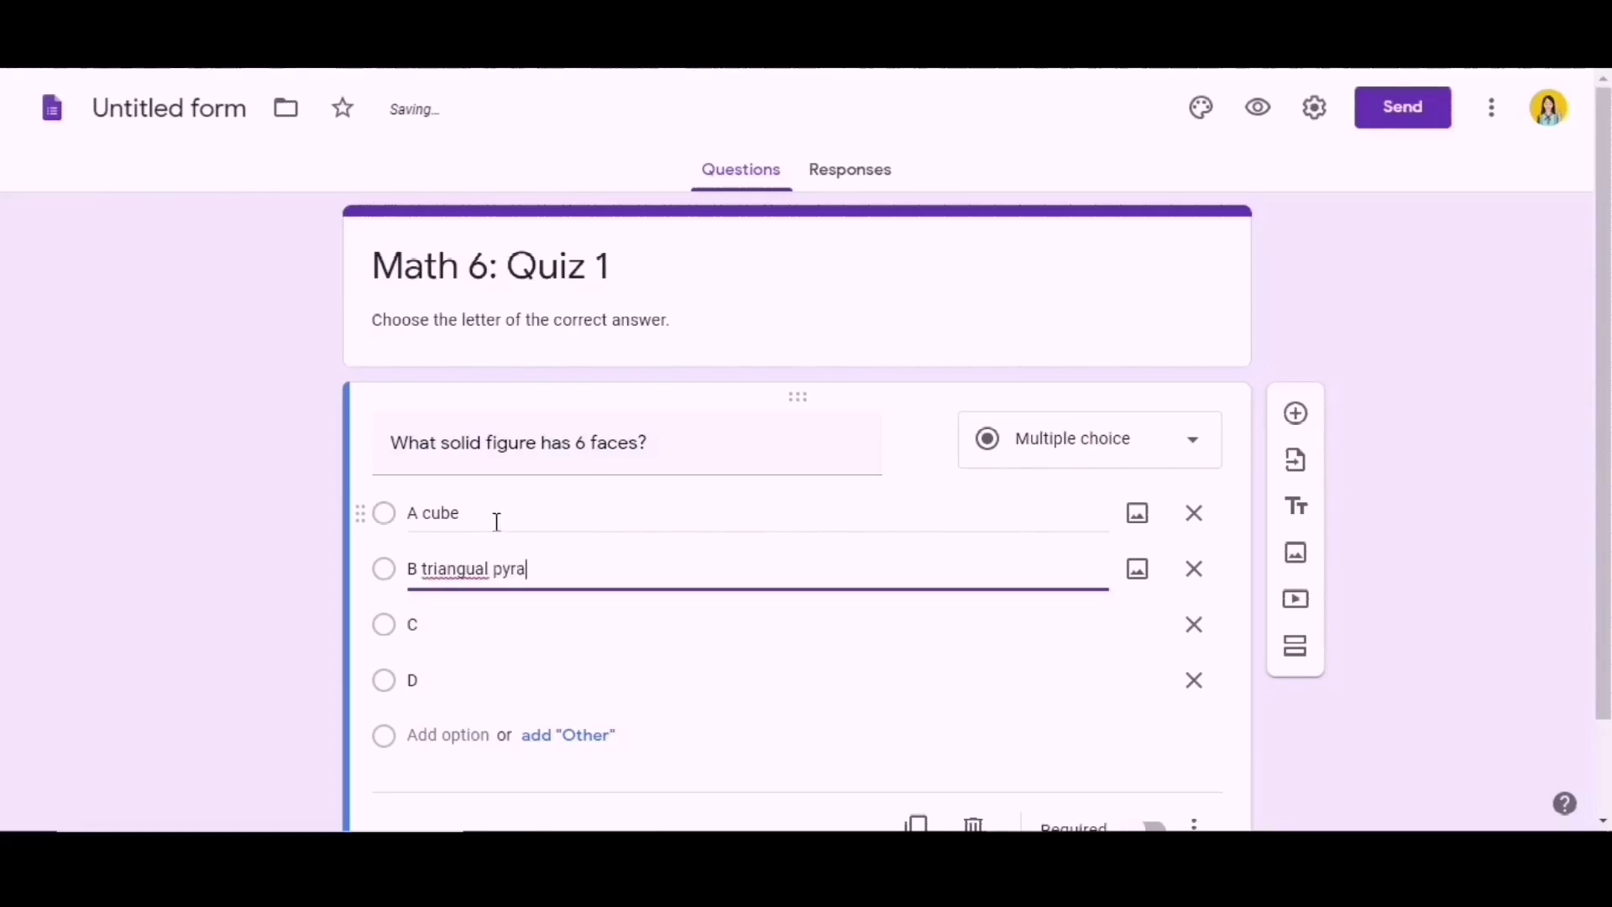
pyautogui.write('mi')
pyautogui.press('BackSpace')
pyautogui.write('lar')
pyautogui.press('Return')
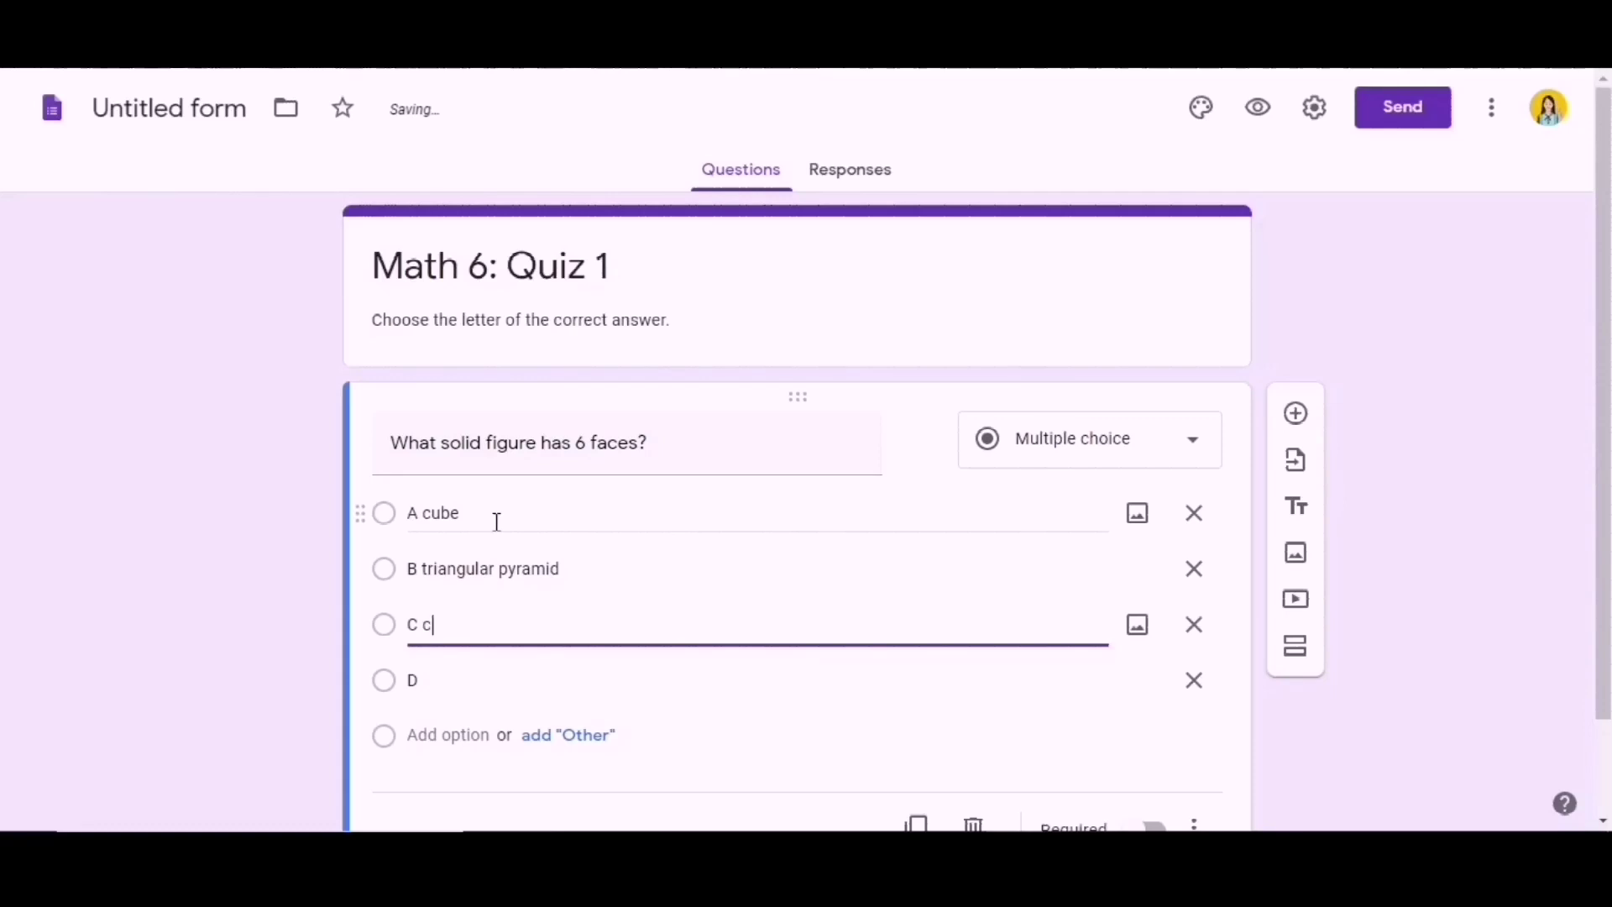
# - Complete the remaining answer options as "C cylinder" and "D sphere", and make the question required
pyautogui.write('cylinder')
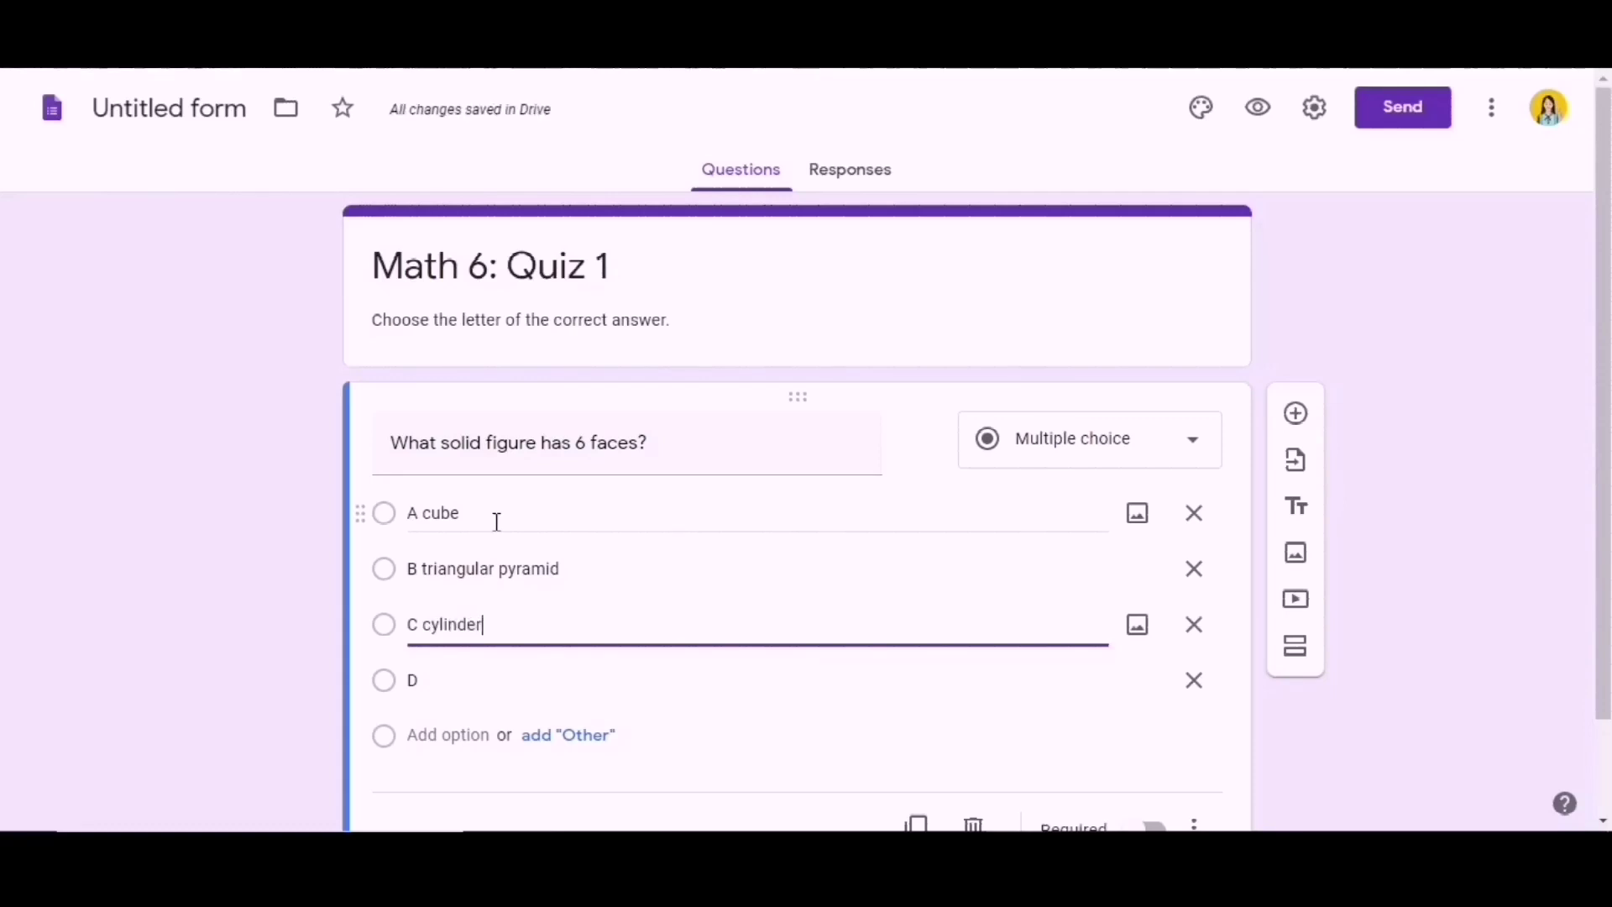
pyautogui.press('Return')
pyautogui.write('D')
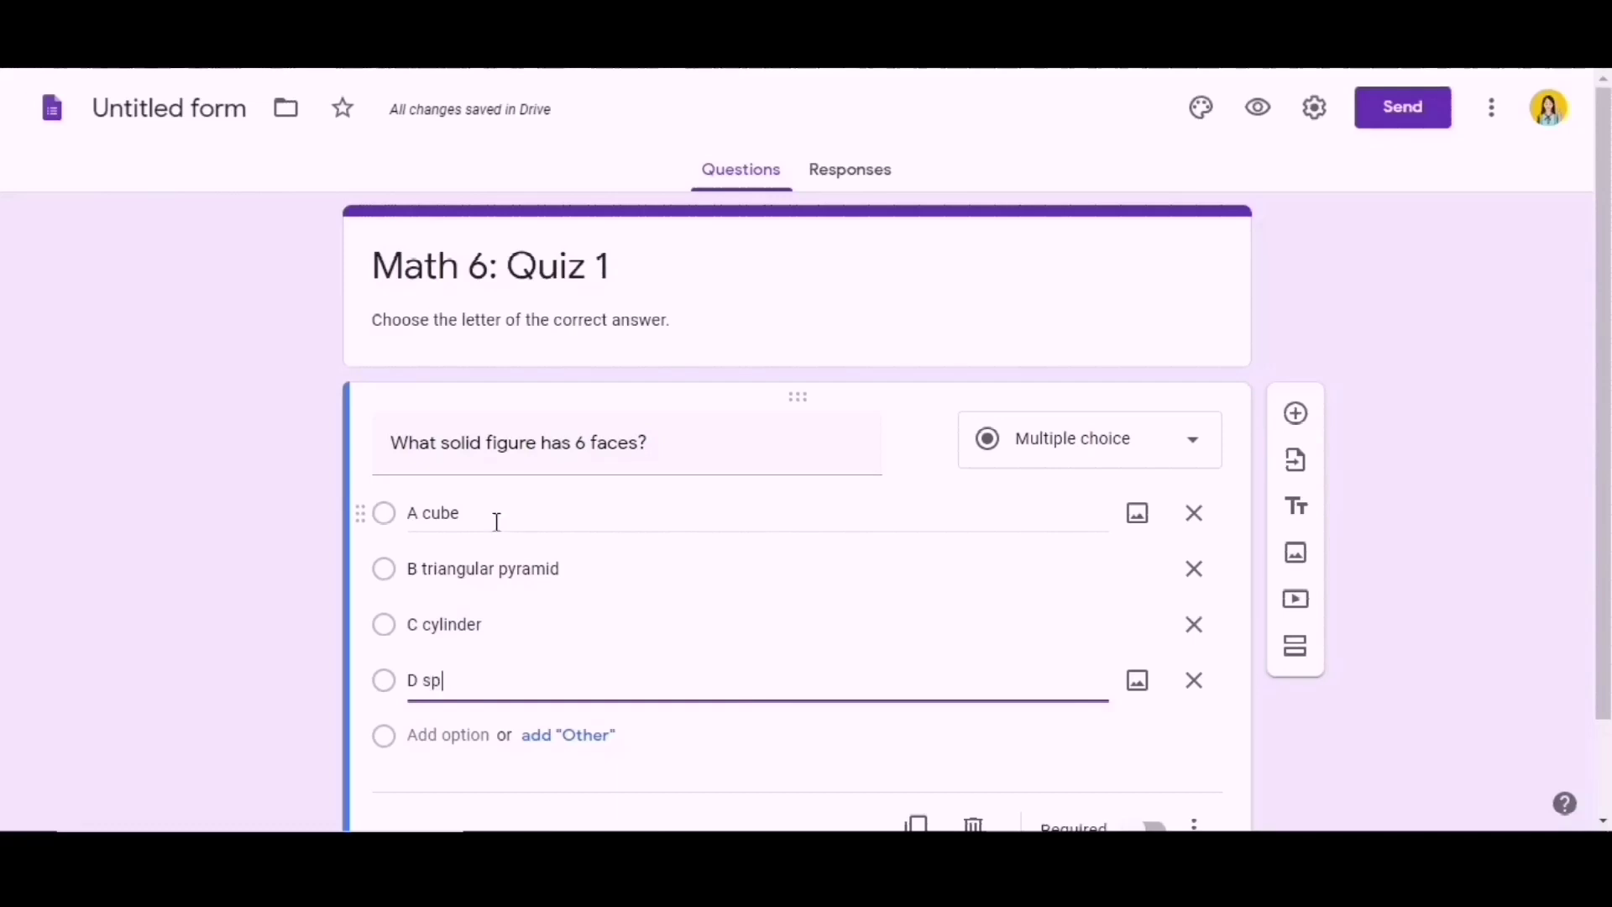
pyautogui.write(' sphere')
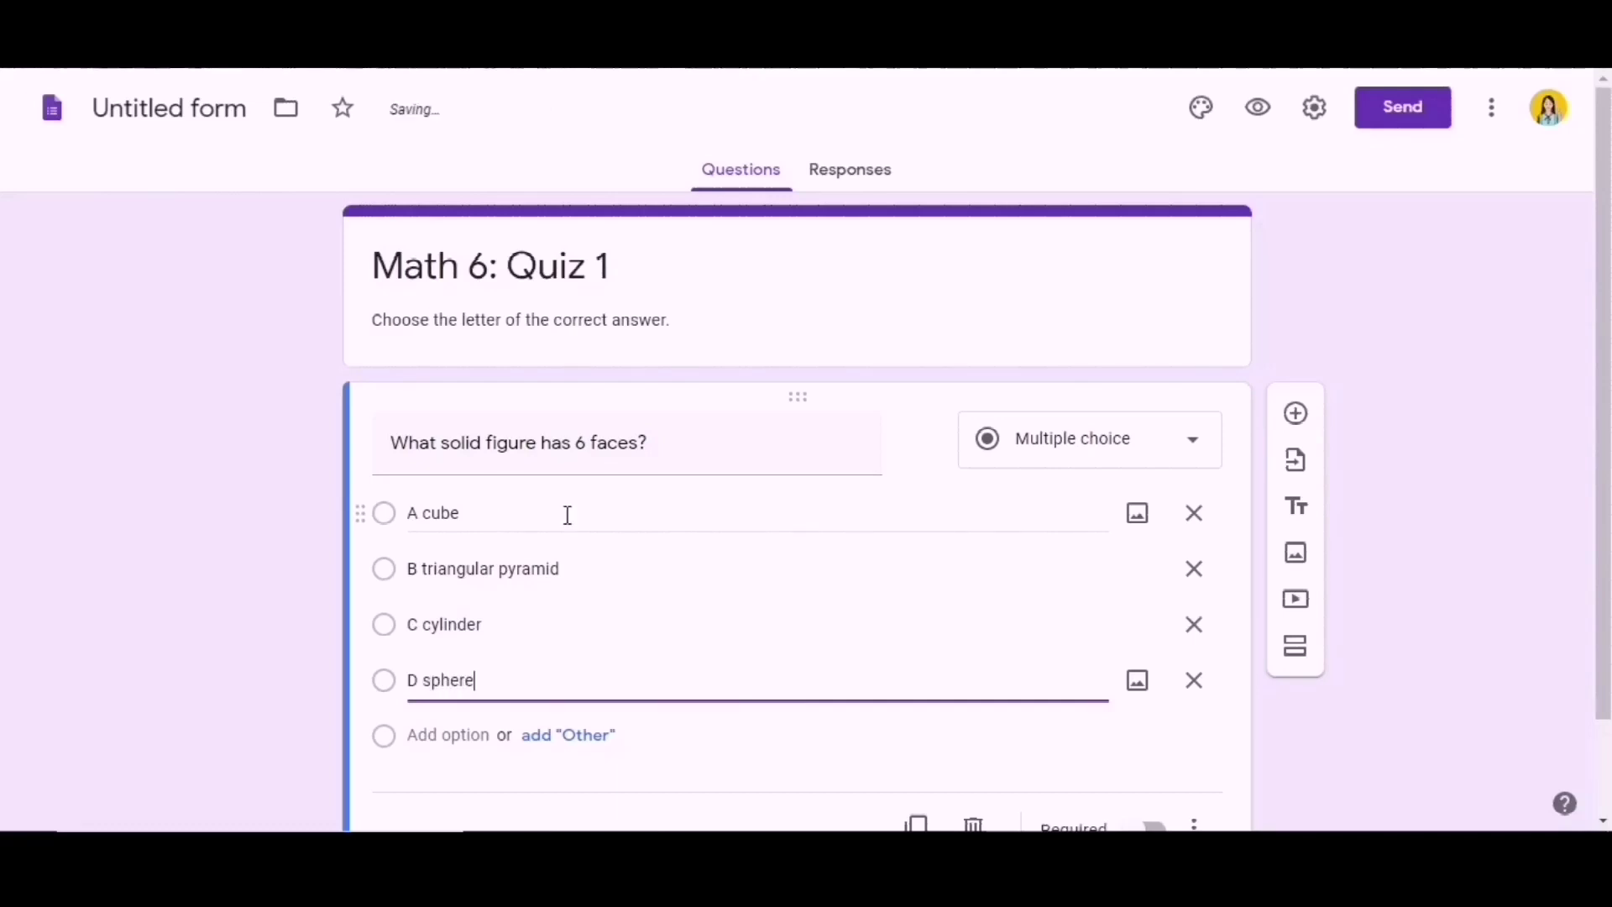
pyautogui.scroll(-1, 1537, 492)
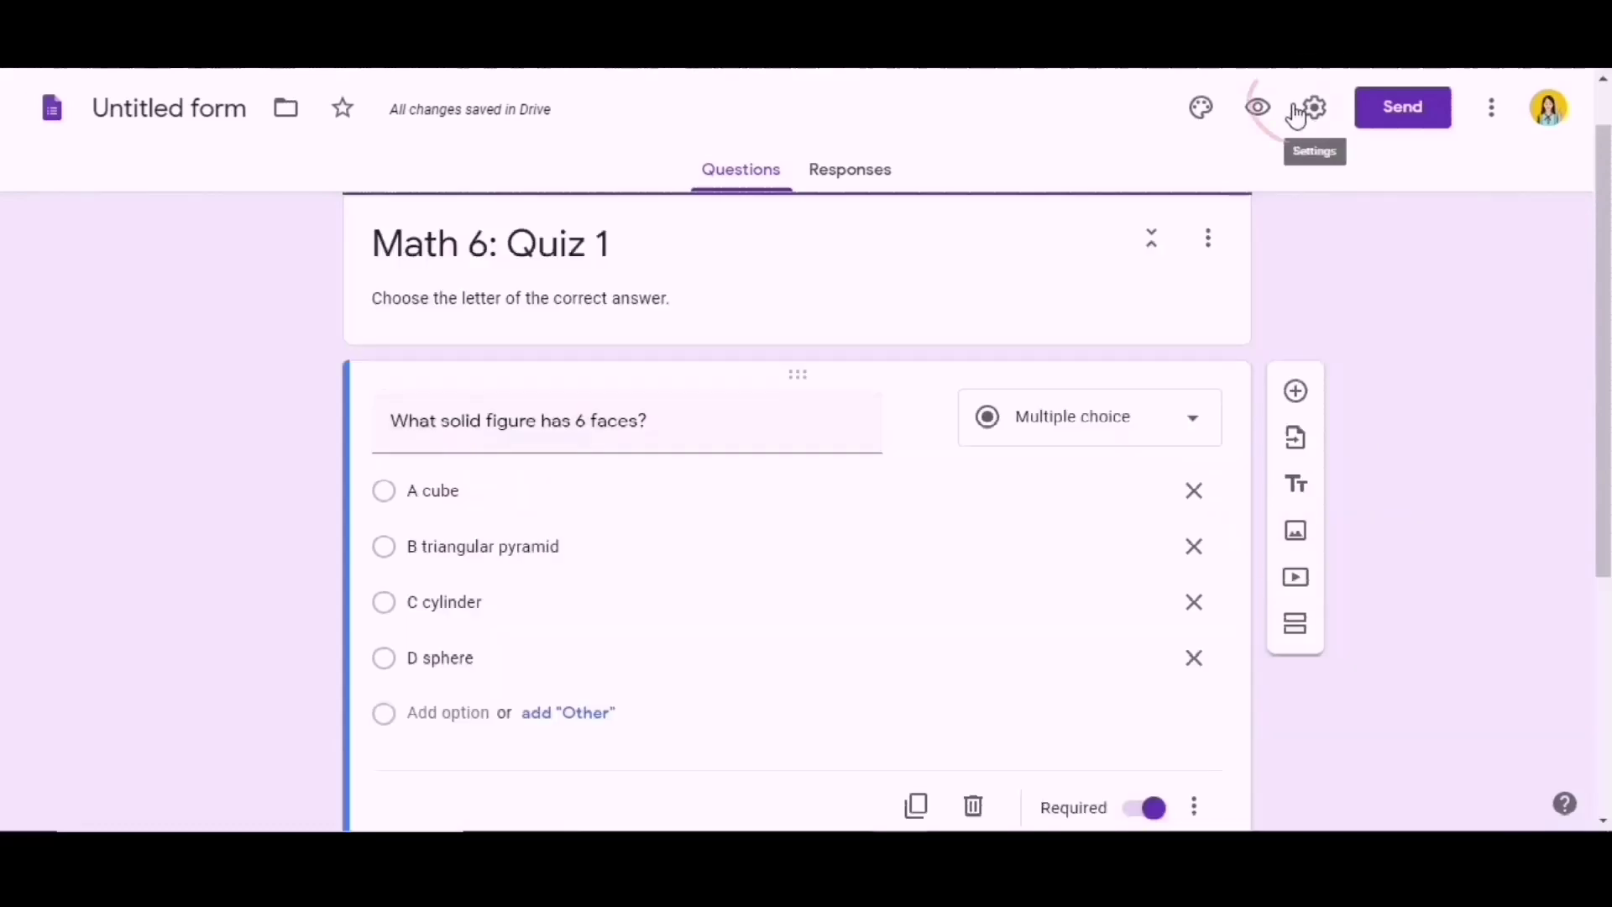
# - Turn on "Make this a quiz" in the form's quiz settings
pyautogui.click(1306, 114)
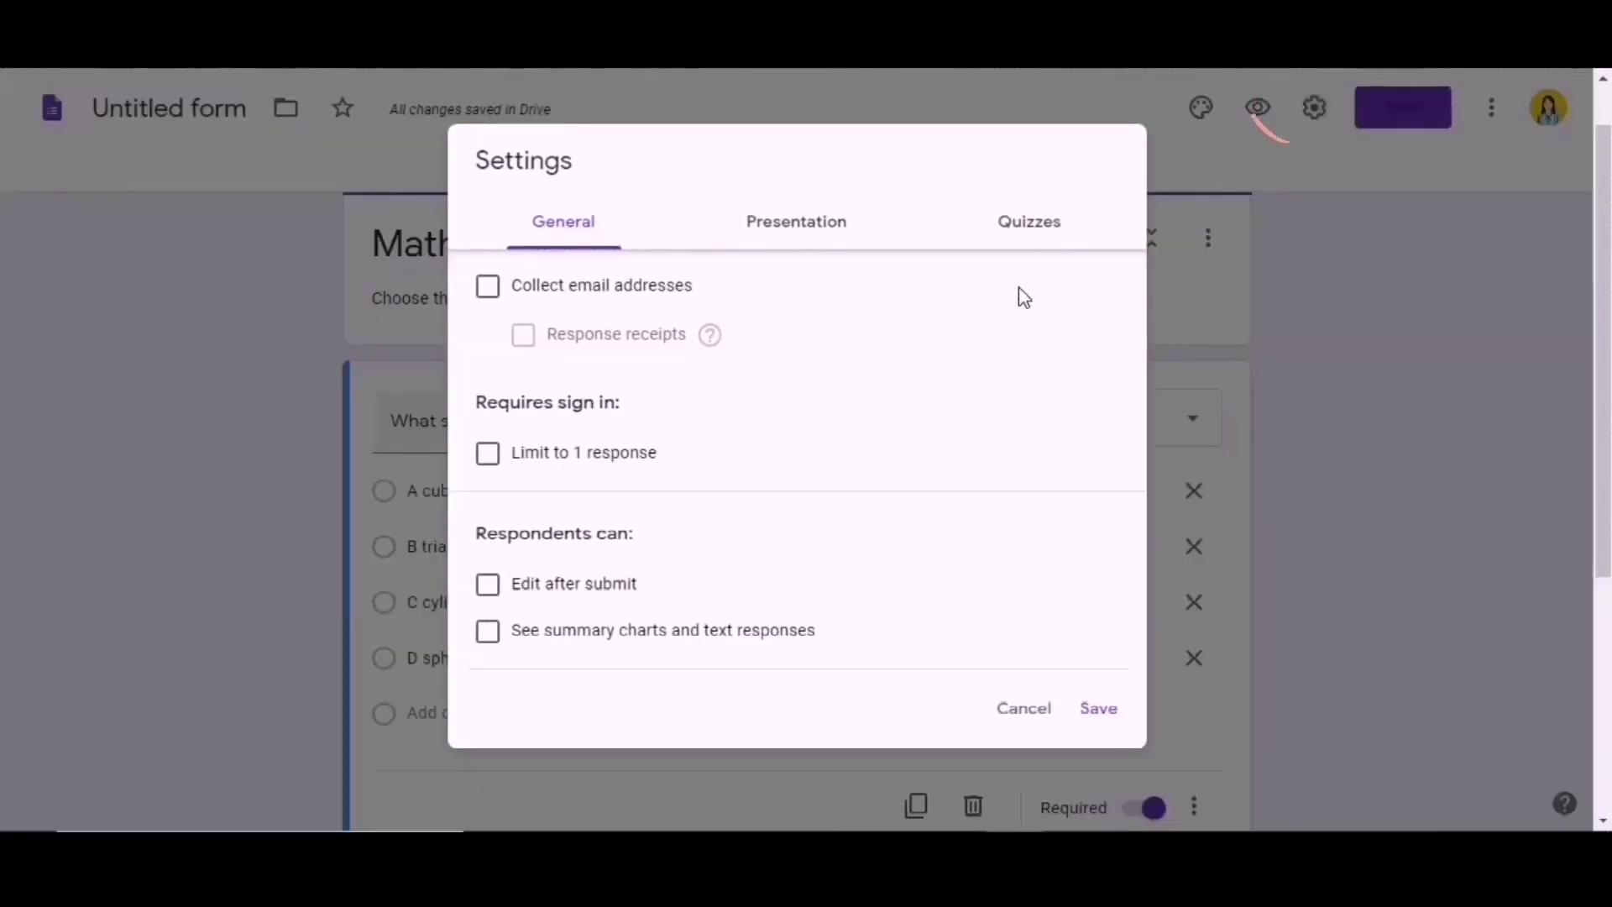
pyautogui.click(1048, 222)
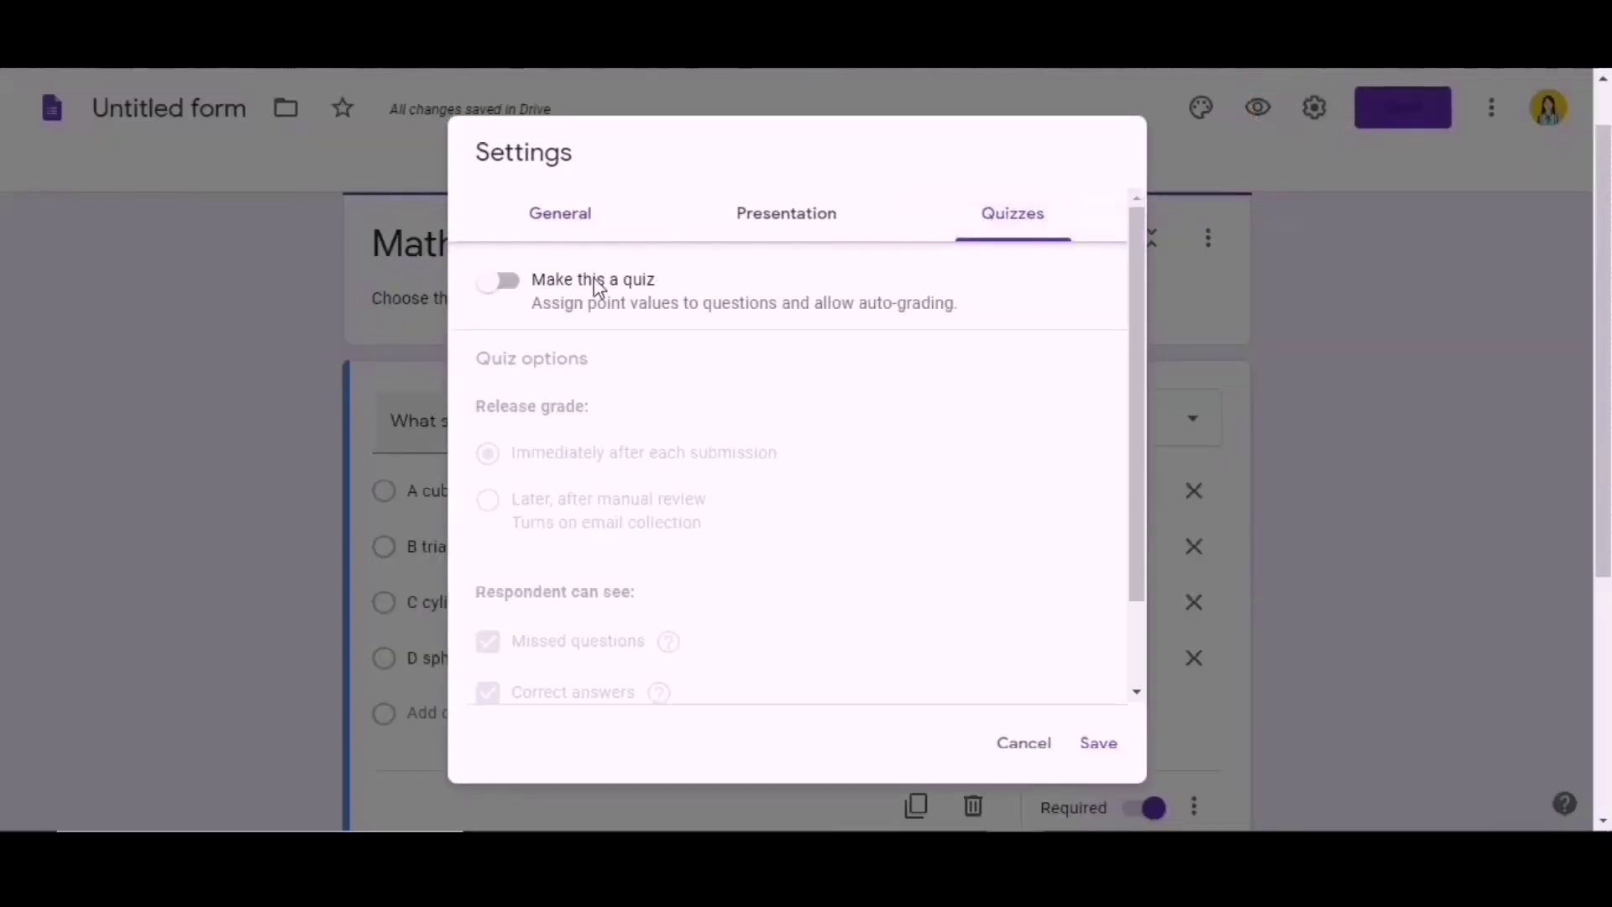
pyautogui.click(519, 288)
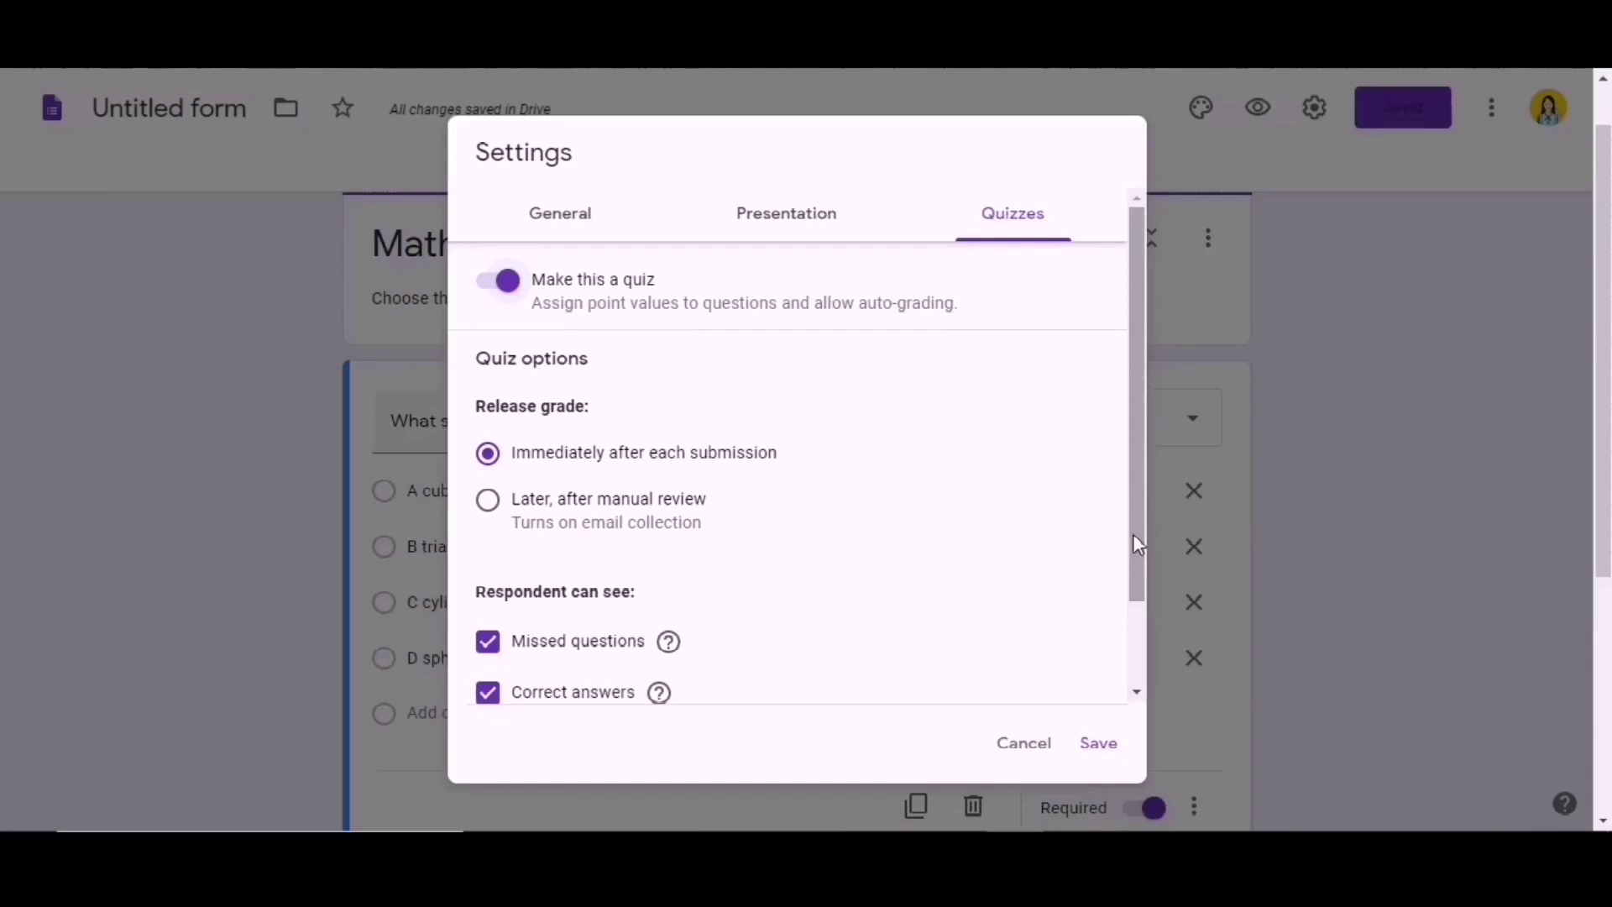
# - Save the quiz settings with grades released immediately after each submission and missed questions and correct answers visible to respondents
pyautogui.moveTo(1131, 532); pyautogui.dragTo(1130, 623)
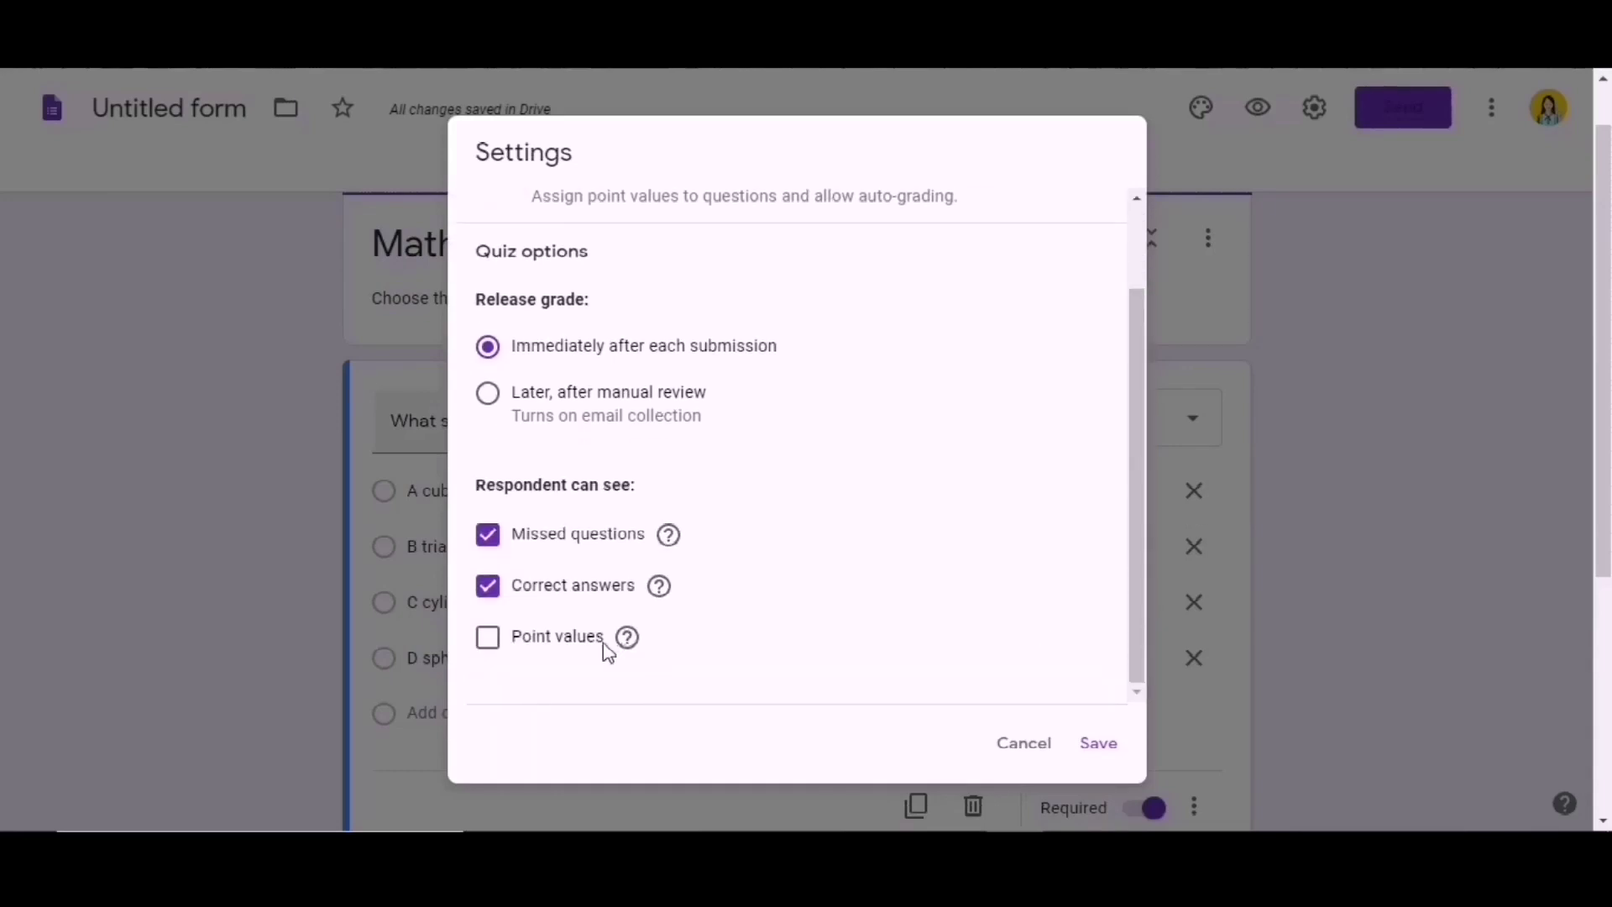
pyautogui.click(1101, 746)
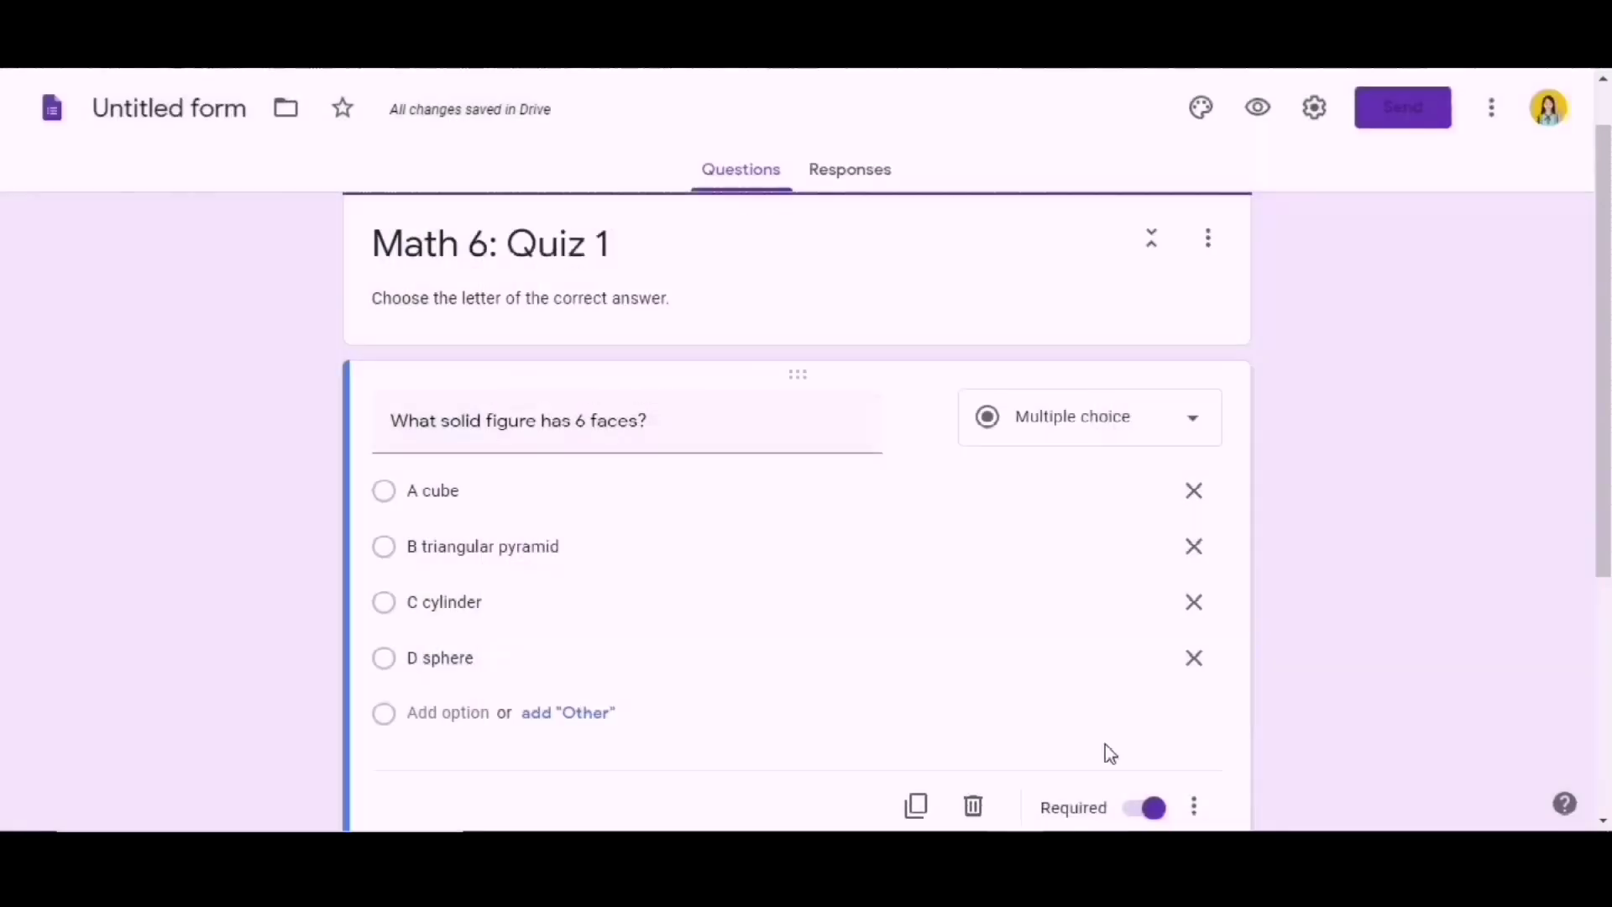
# - Mark "A cube" as the correct answer to the six-faces question and make it worth 1 point
pyautogui.scroll(-1, 1607, 497)
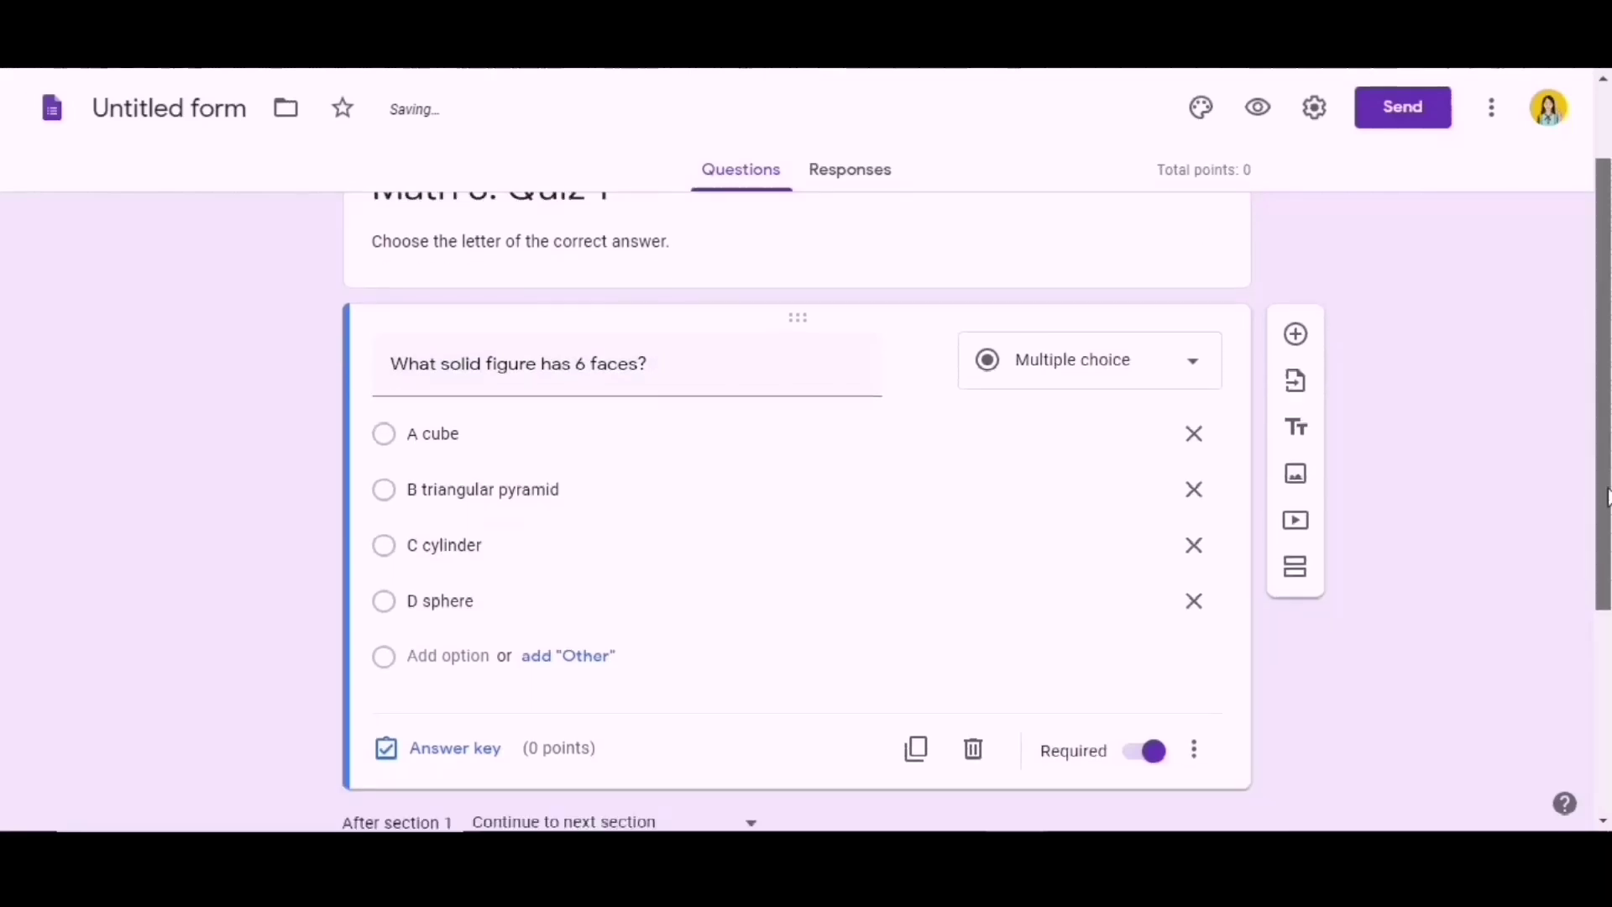
pyautogui.scroll(-1, 1607, 497)
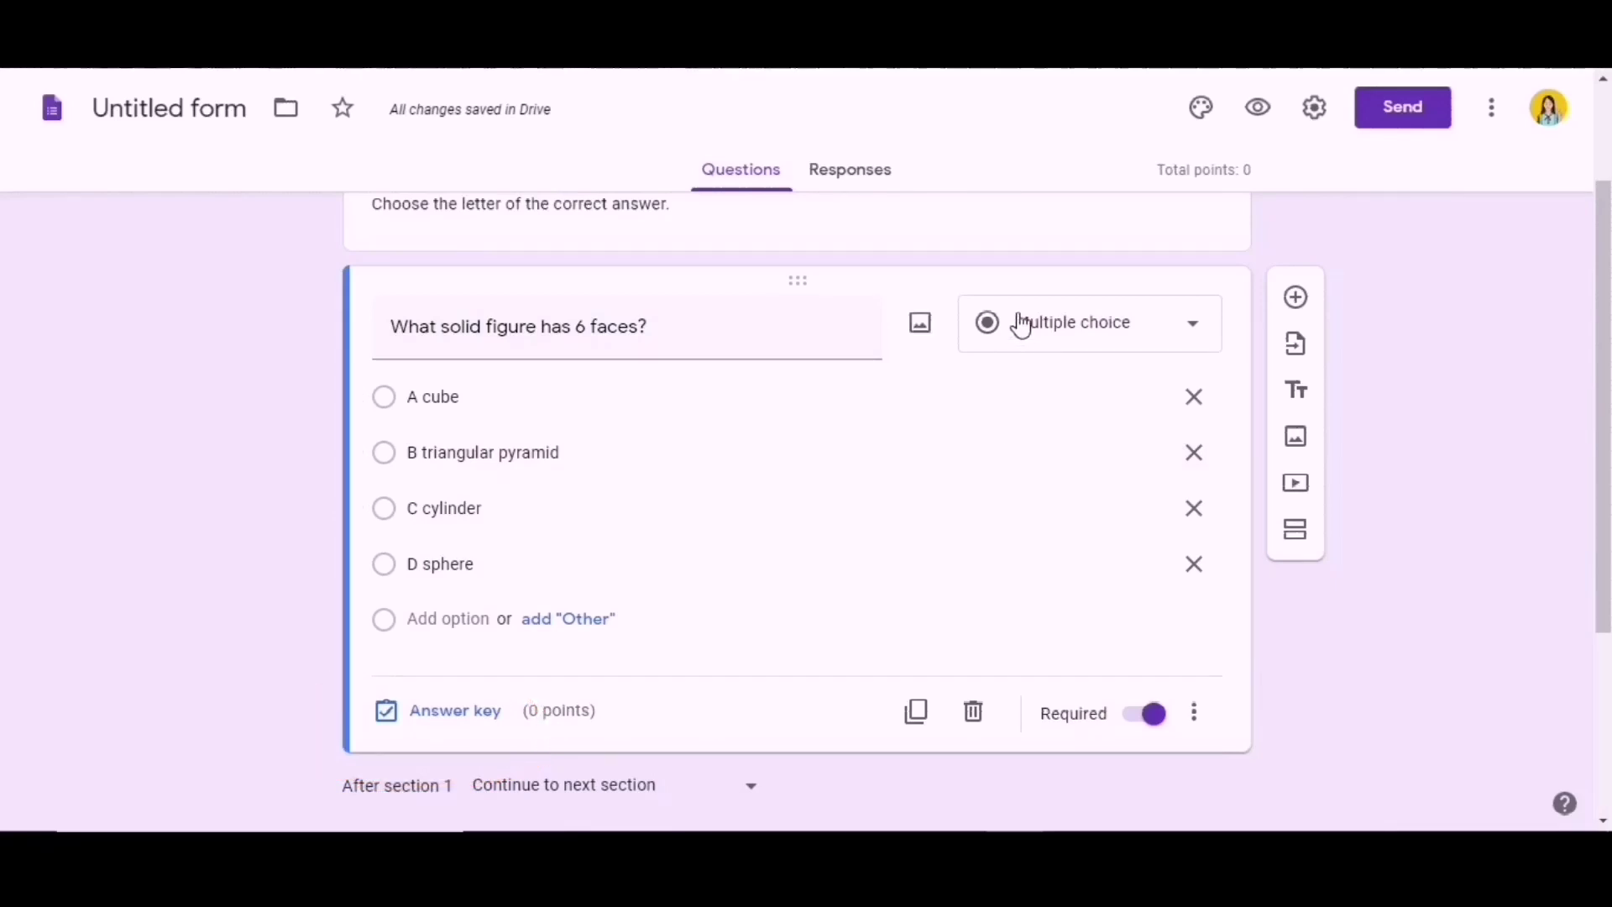
pyautogui.moveTo(1606, 396); pyautogui.dragTo(1606, 342)
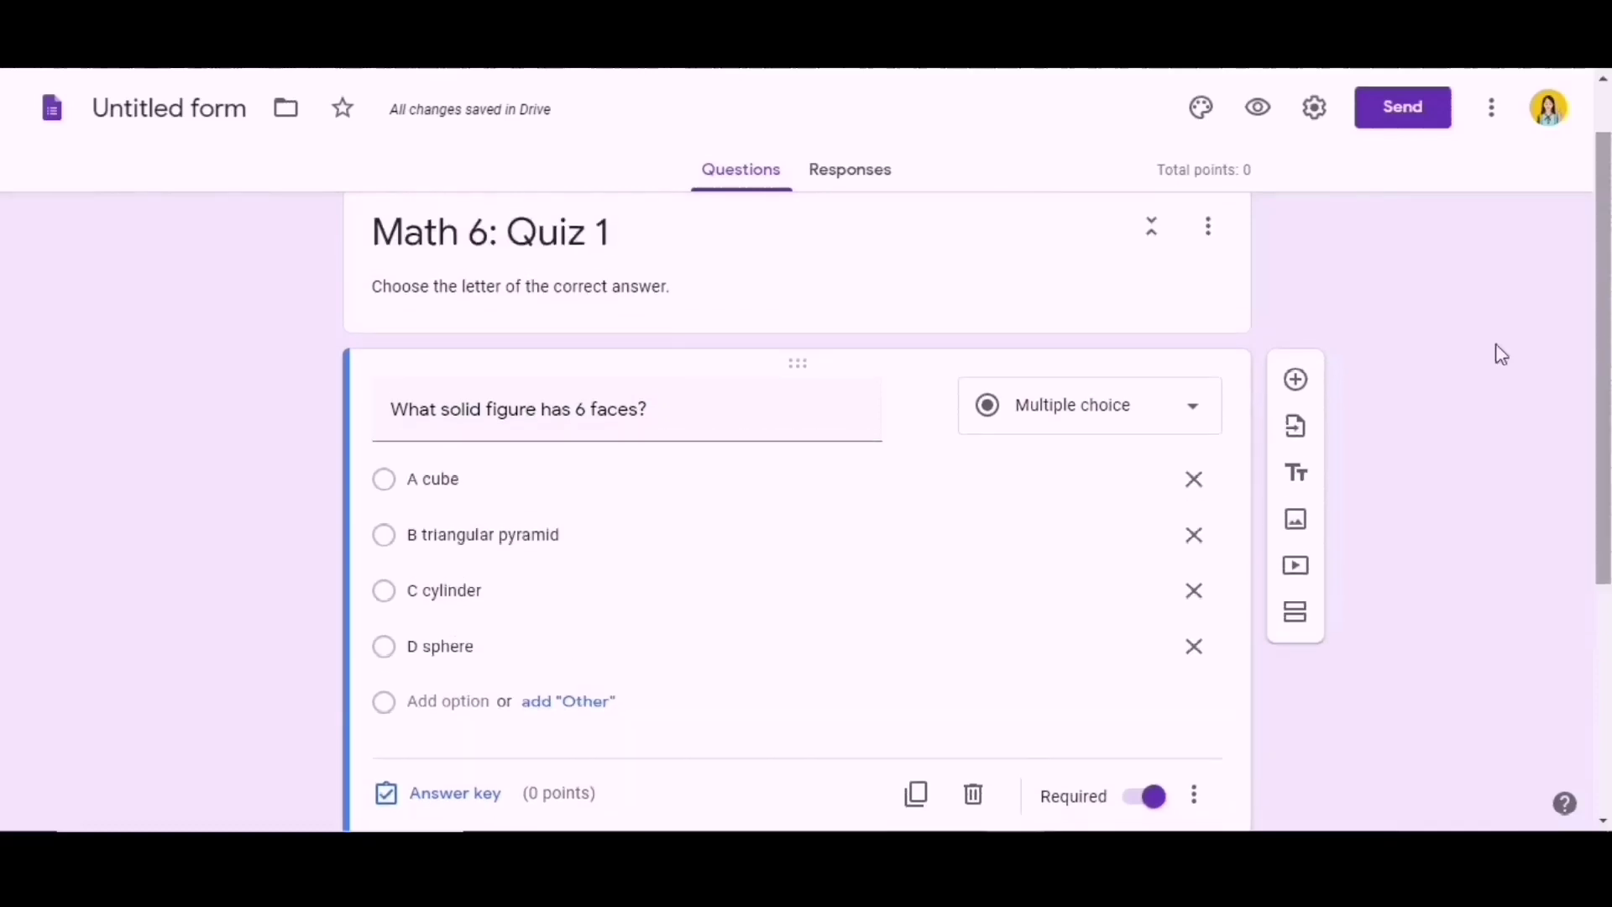
pyautogui.click(389, 486)
pyautogui.click(388, 487)
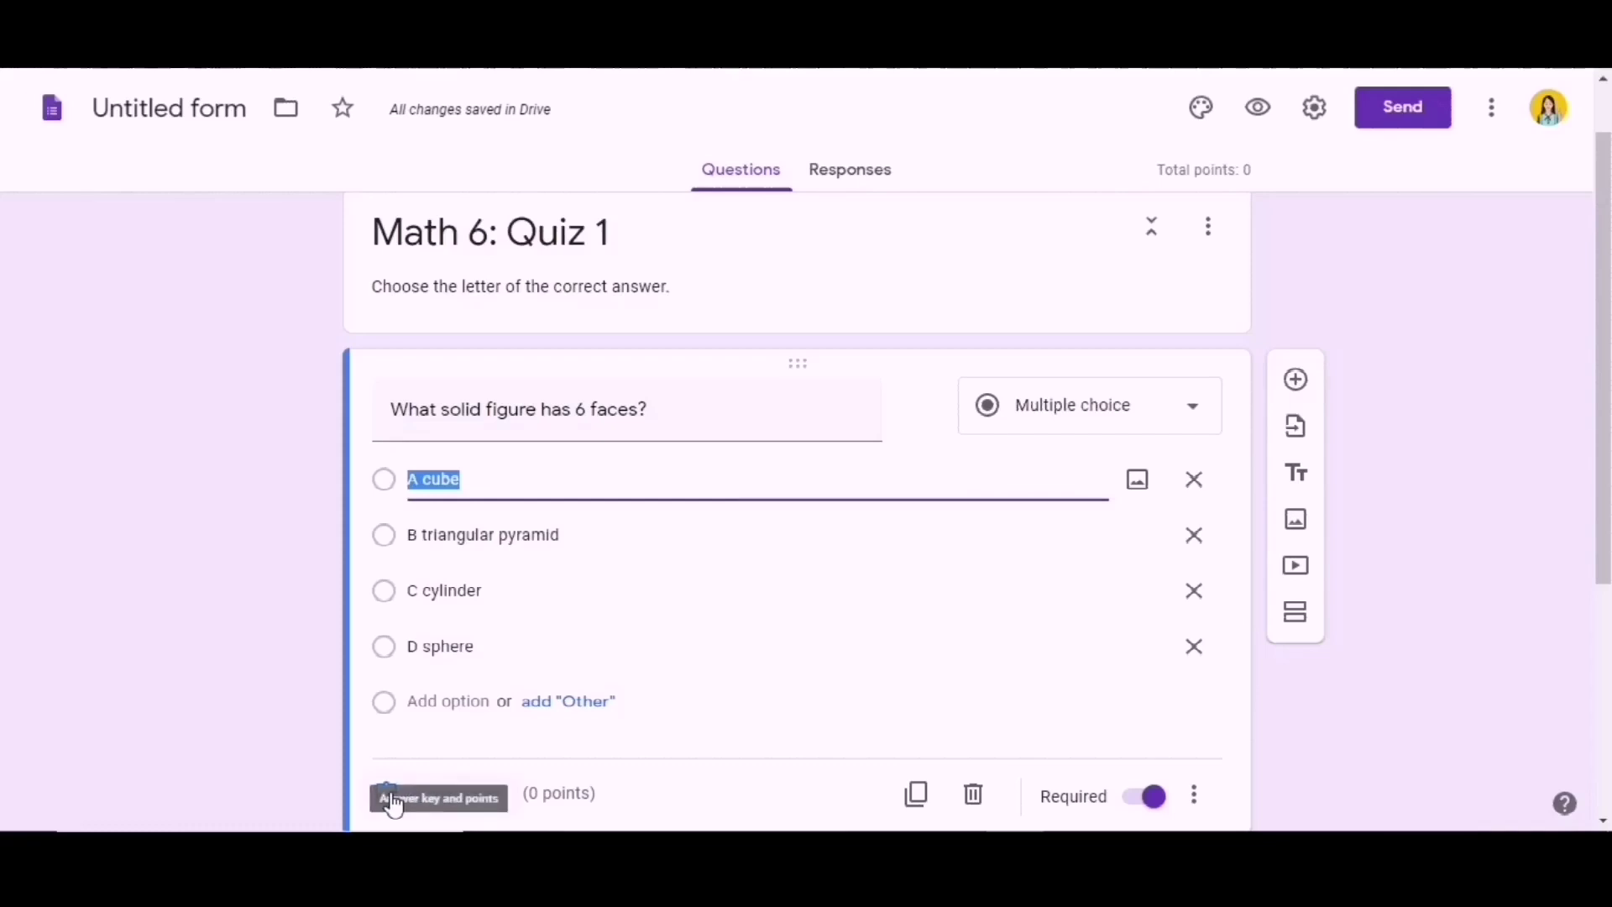
pyautogui.click(485, 808)
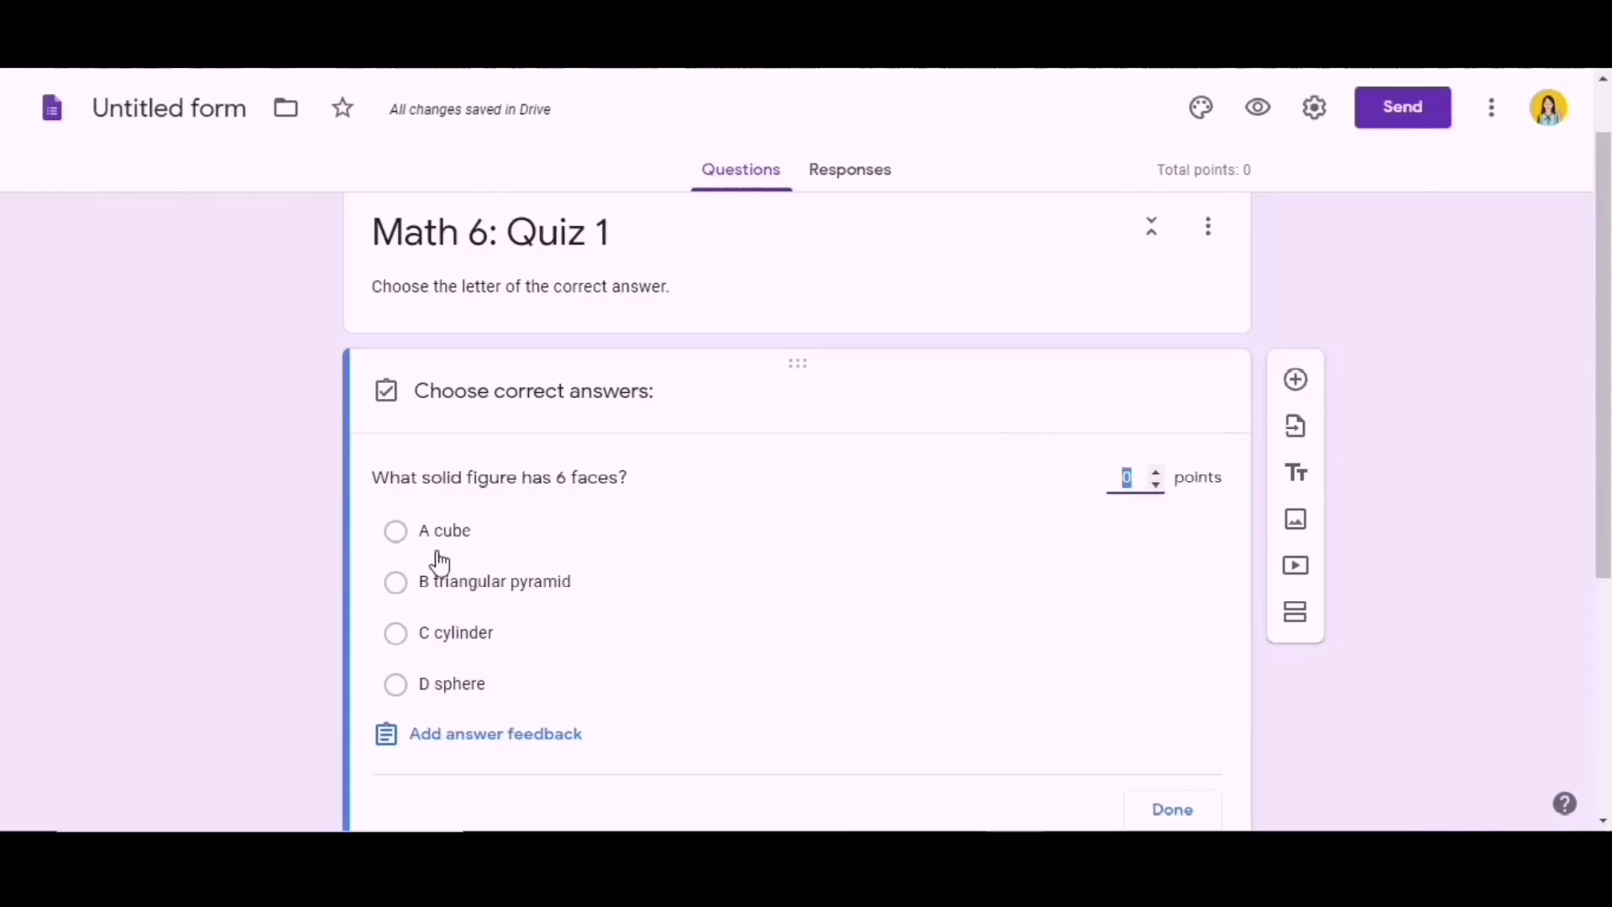
pyautogui.click(408, 534)
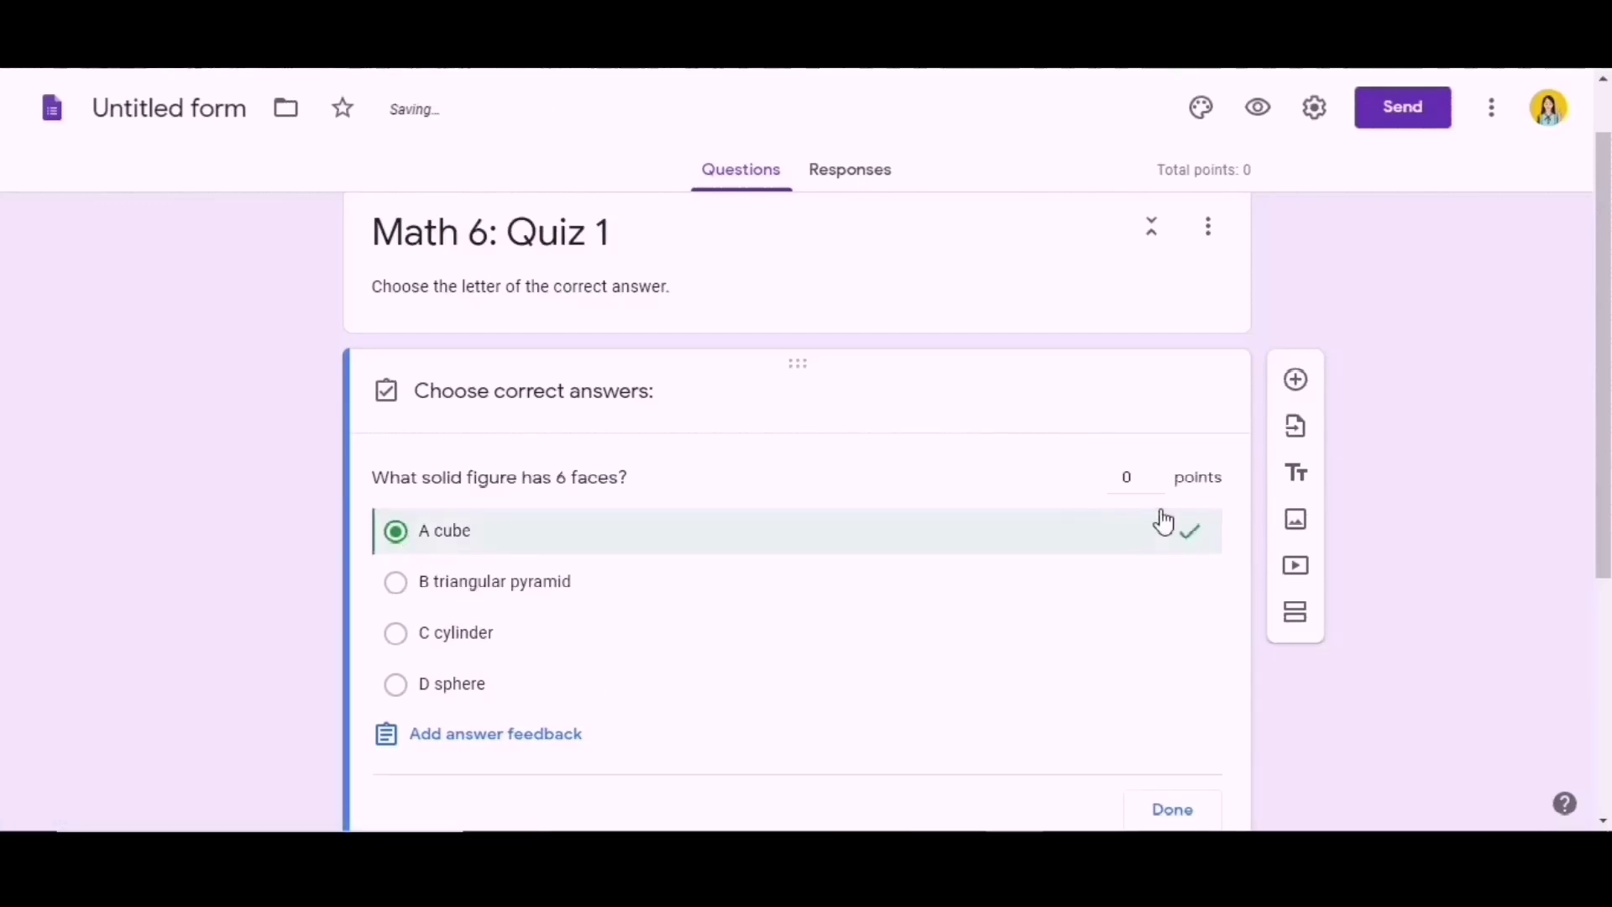
pyautogui.click(1157, 472)
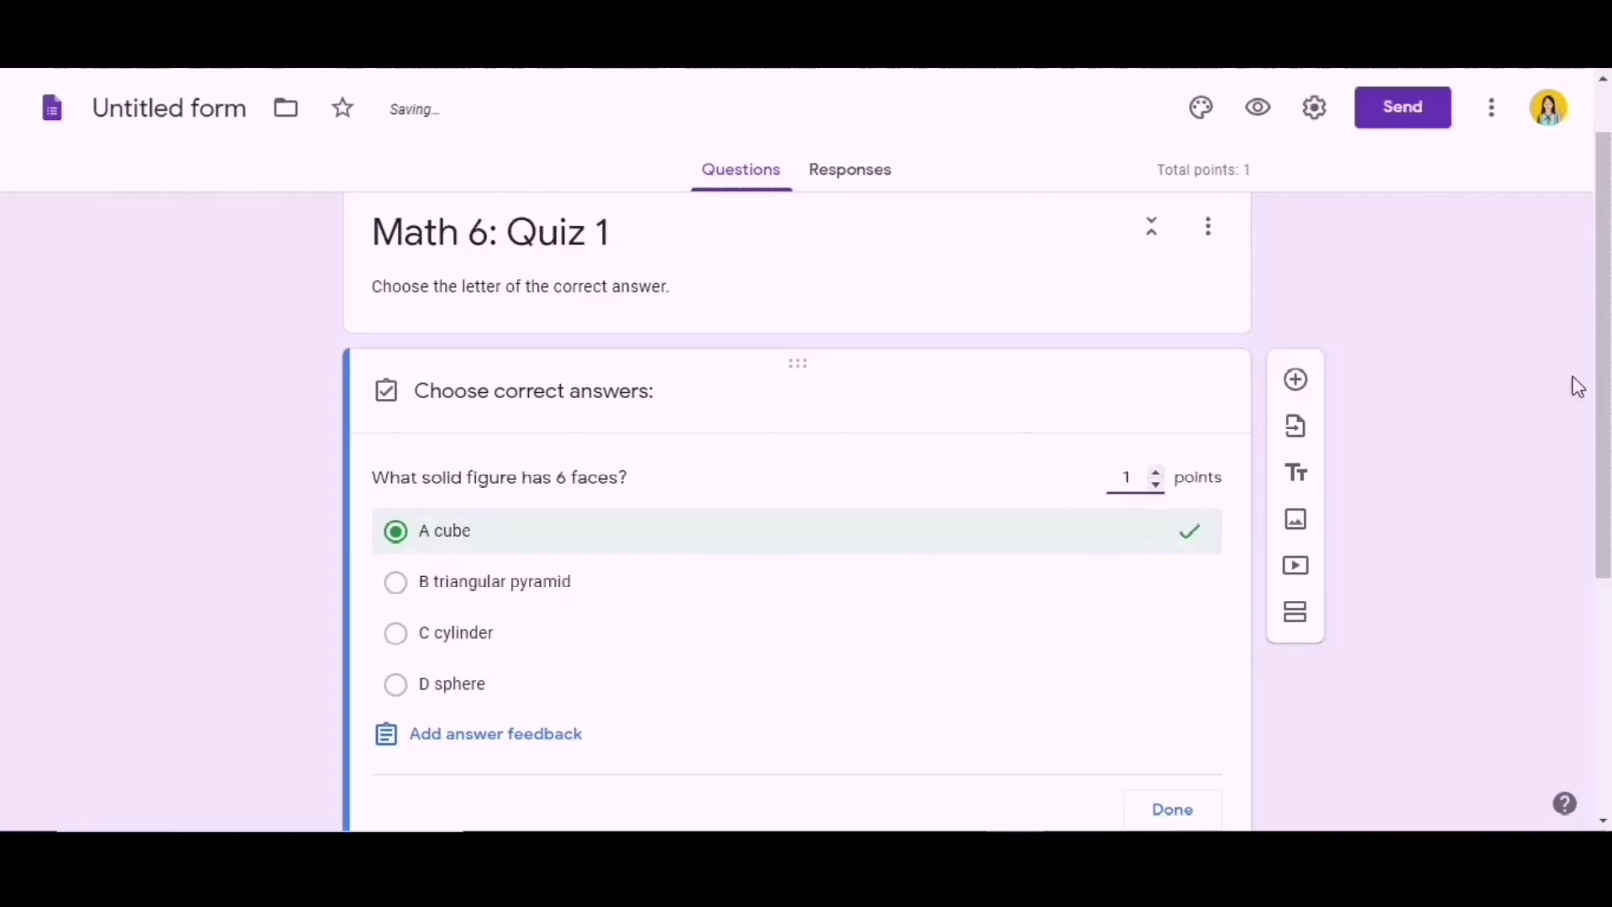
pyautogui.scroll(-2, 1602, 378)
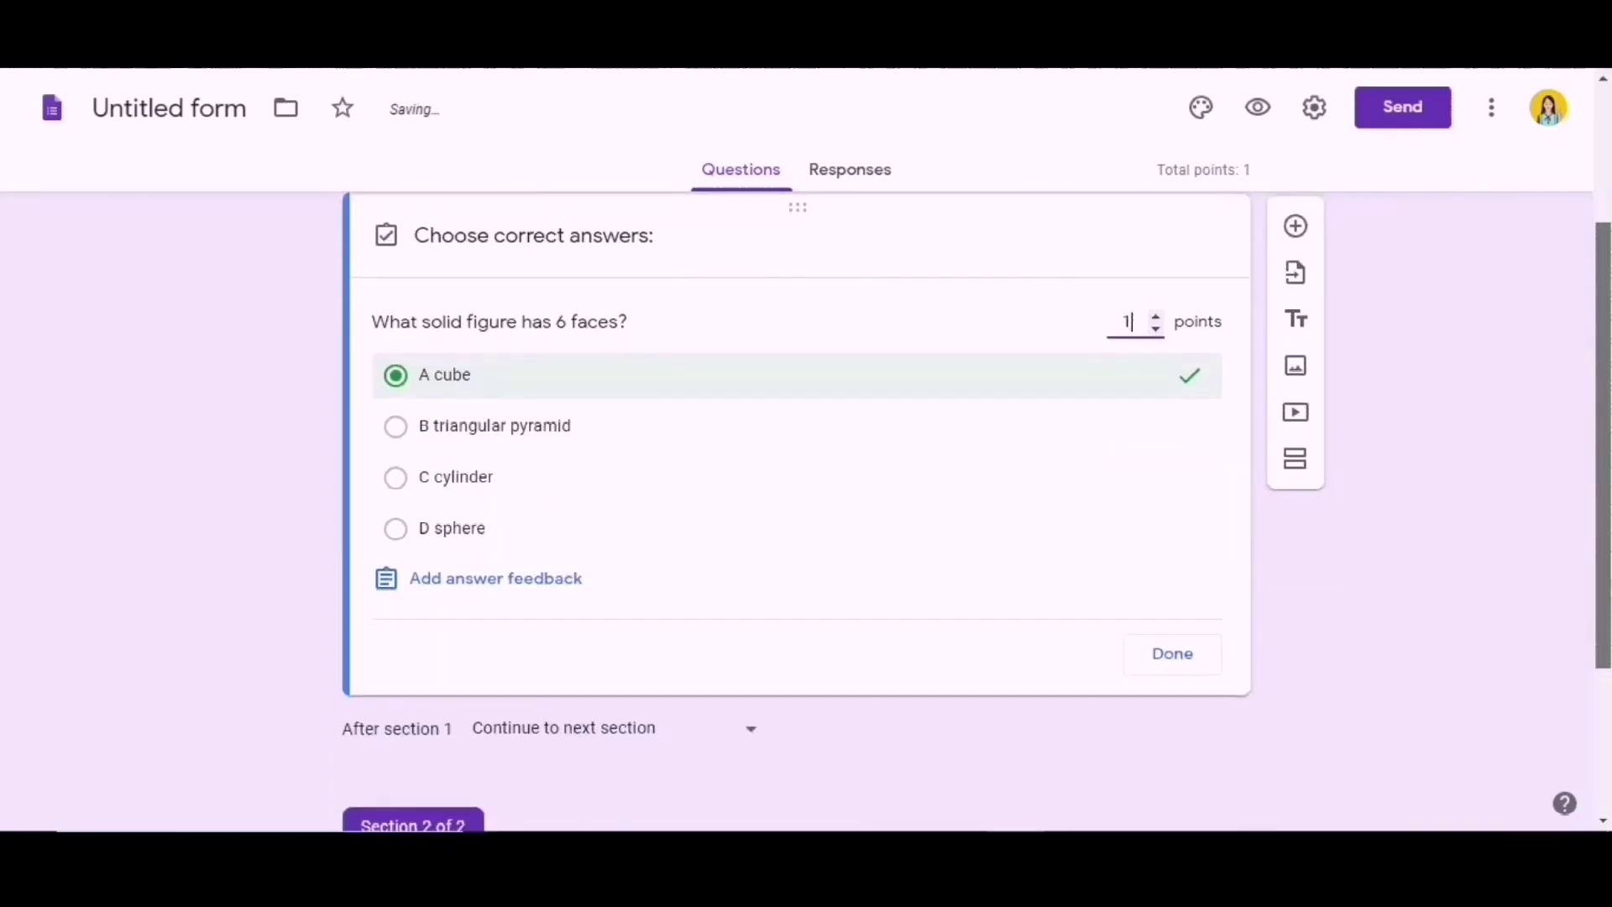
pyautogui.click(1173, 657)
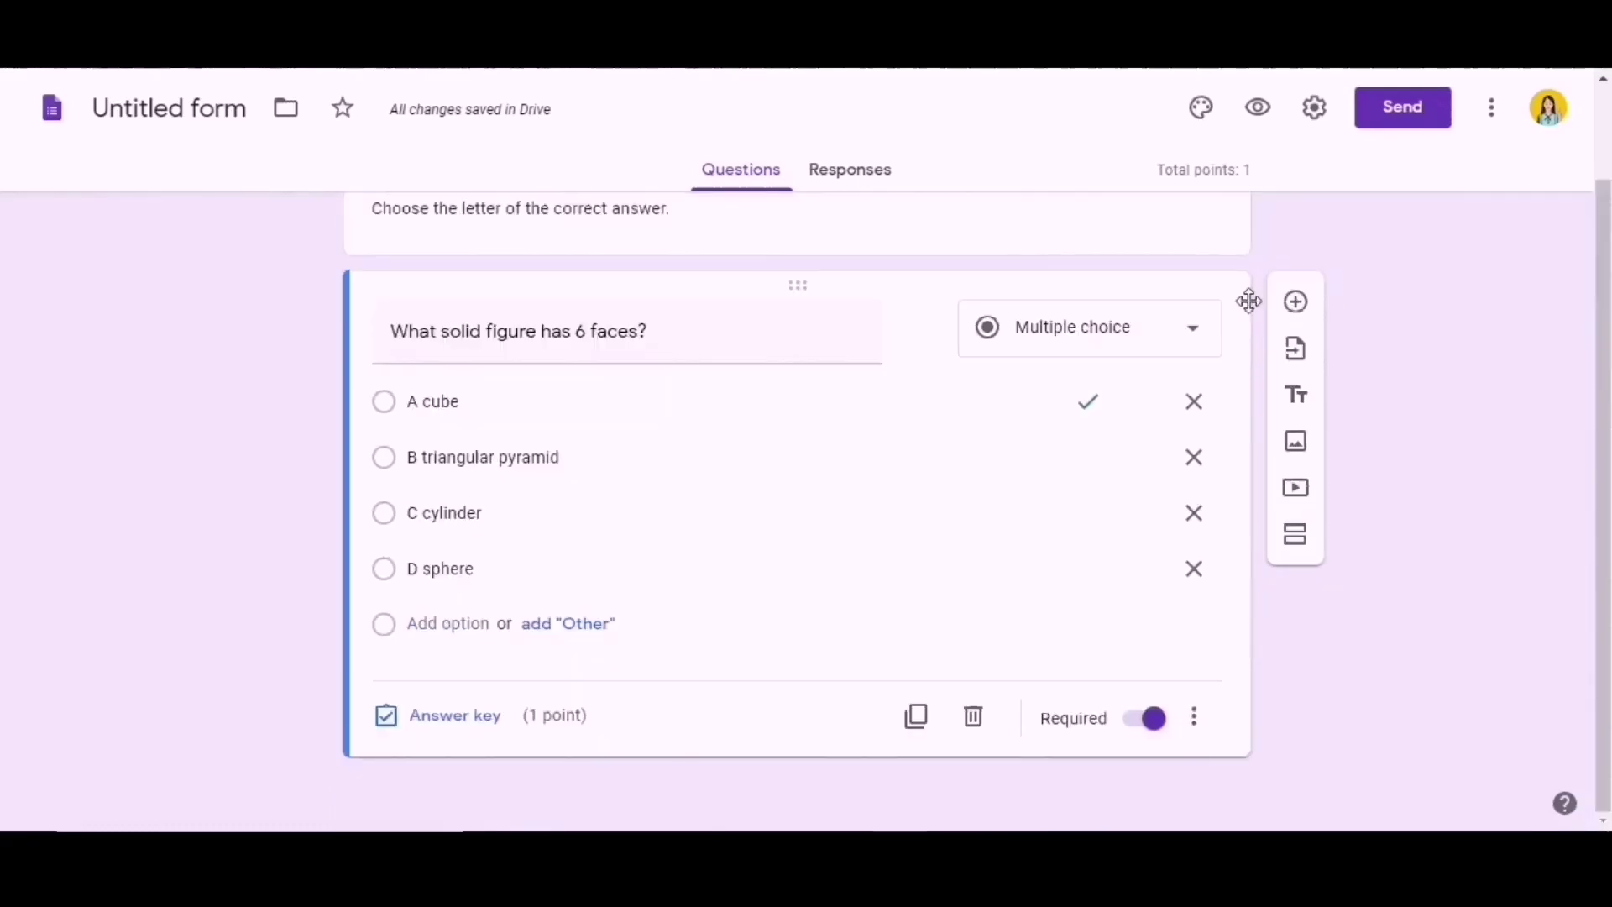
# - Add a second multiple-choice question reading "What the base of a cylinder?"
pyautogui.click(1294, 302)
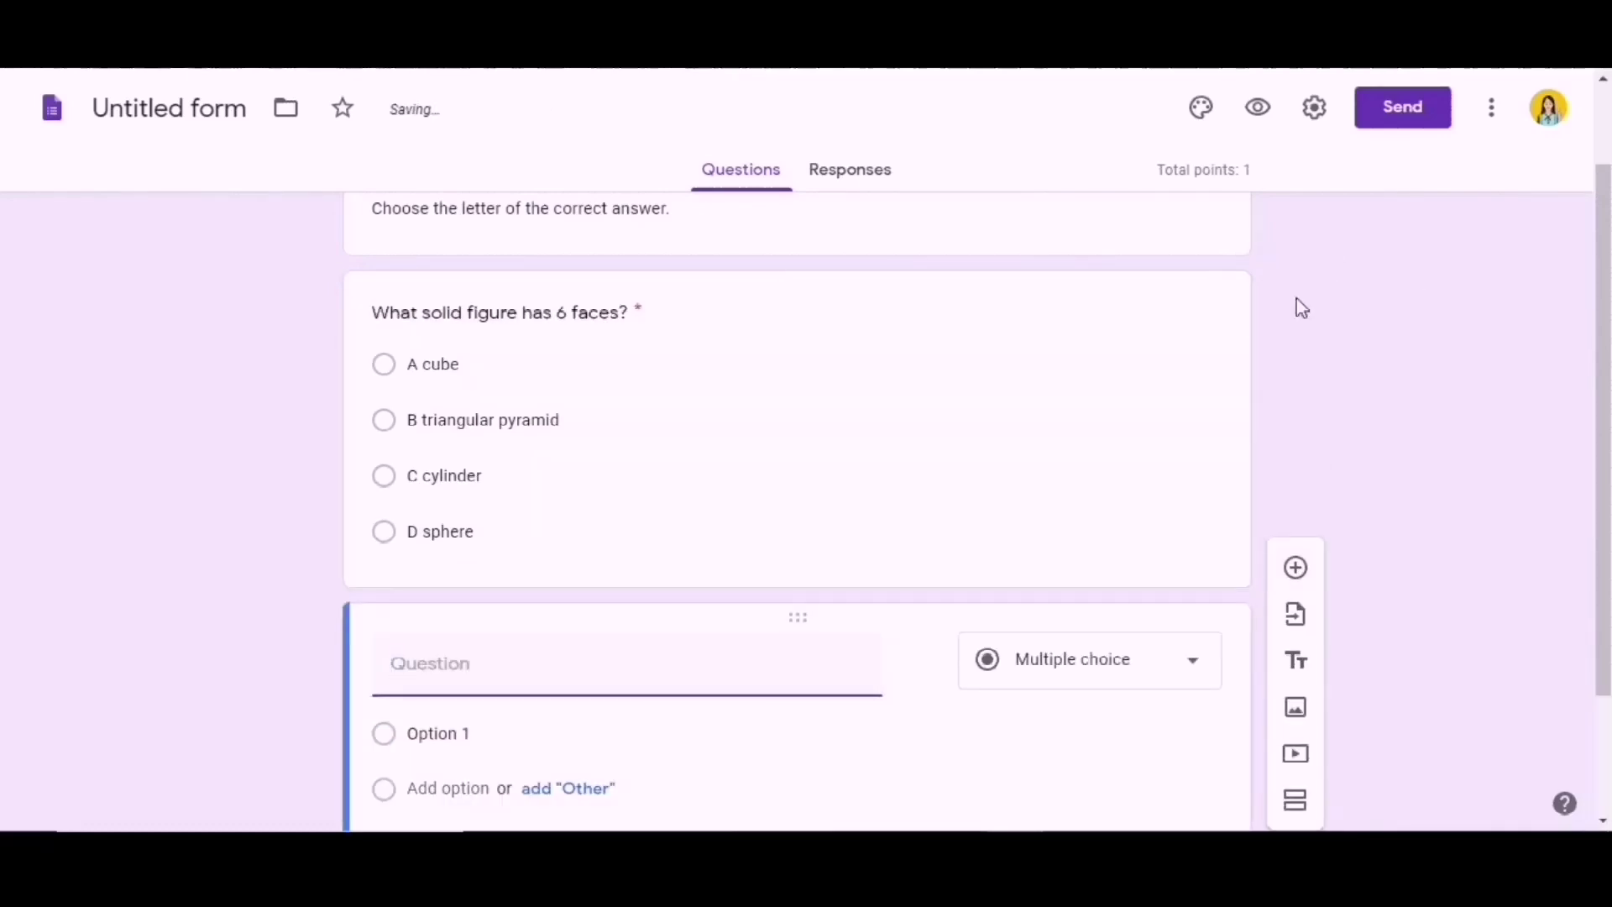
pyautogui.scroll(-2, 1599, 327)
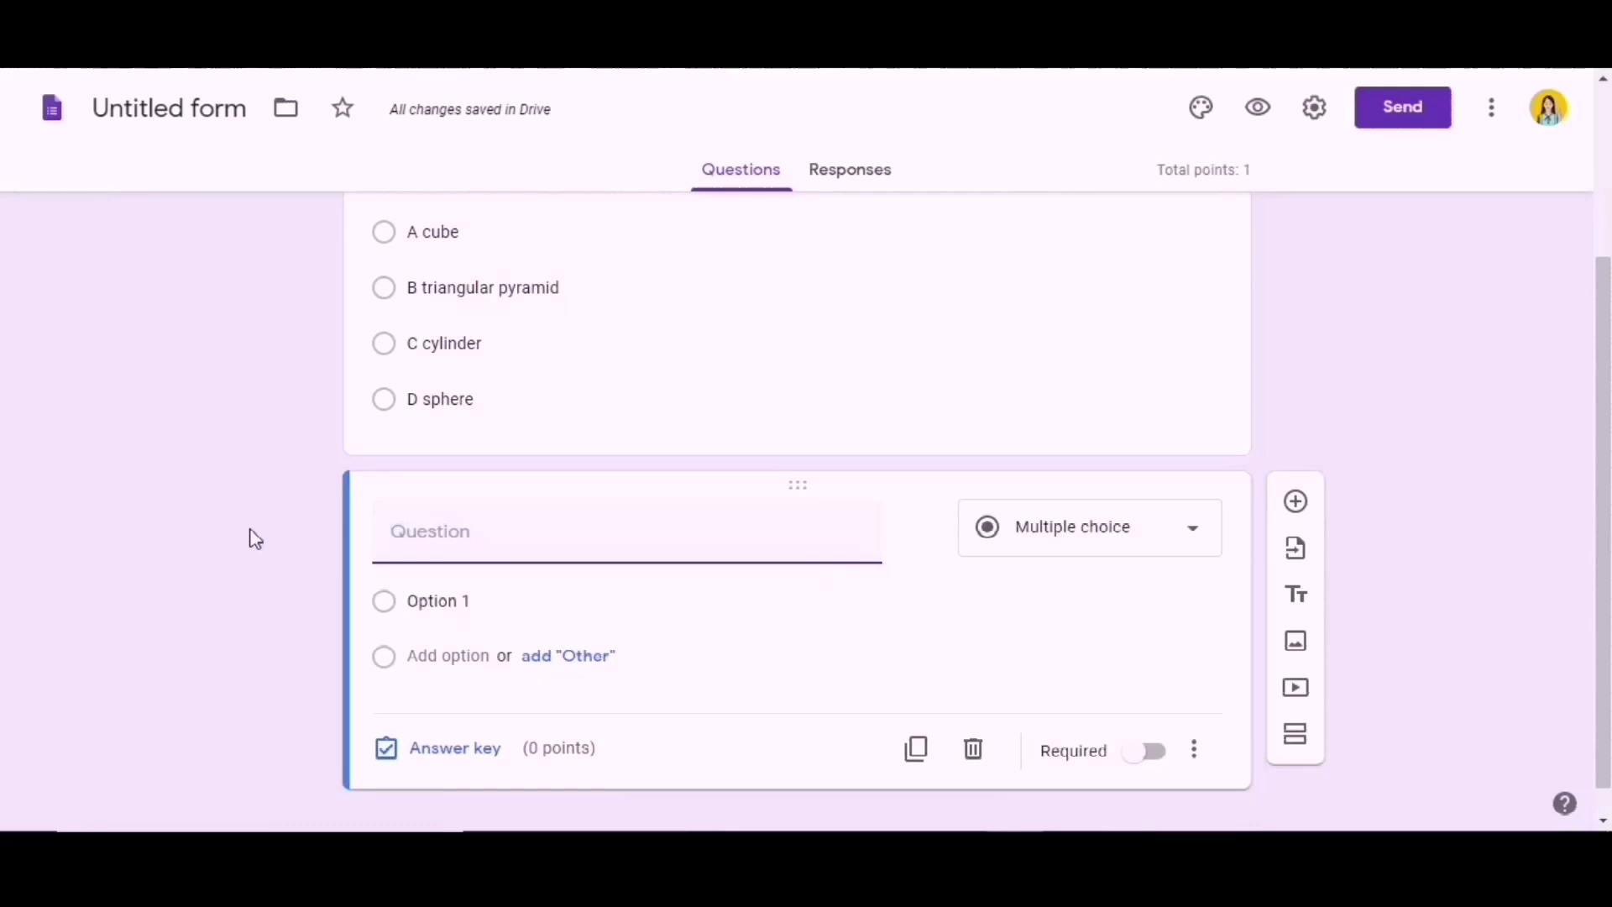
pyautogui.write('W')
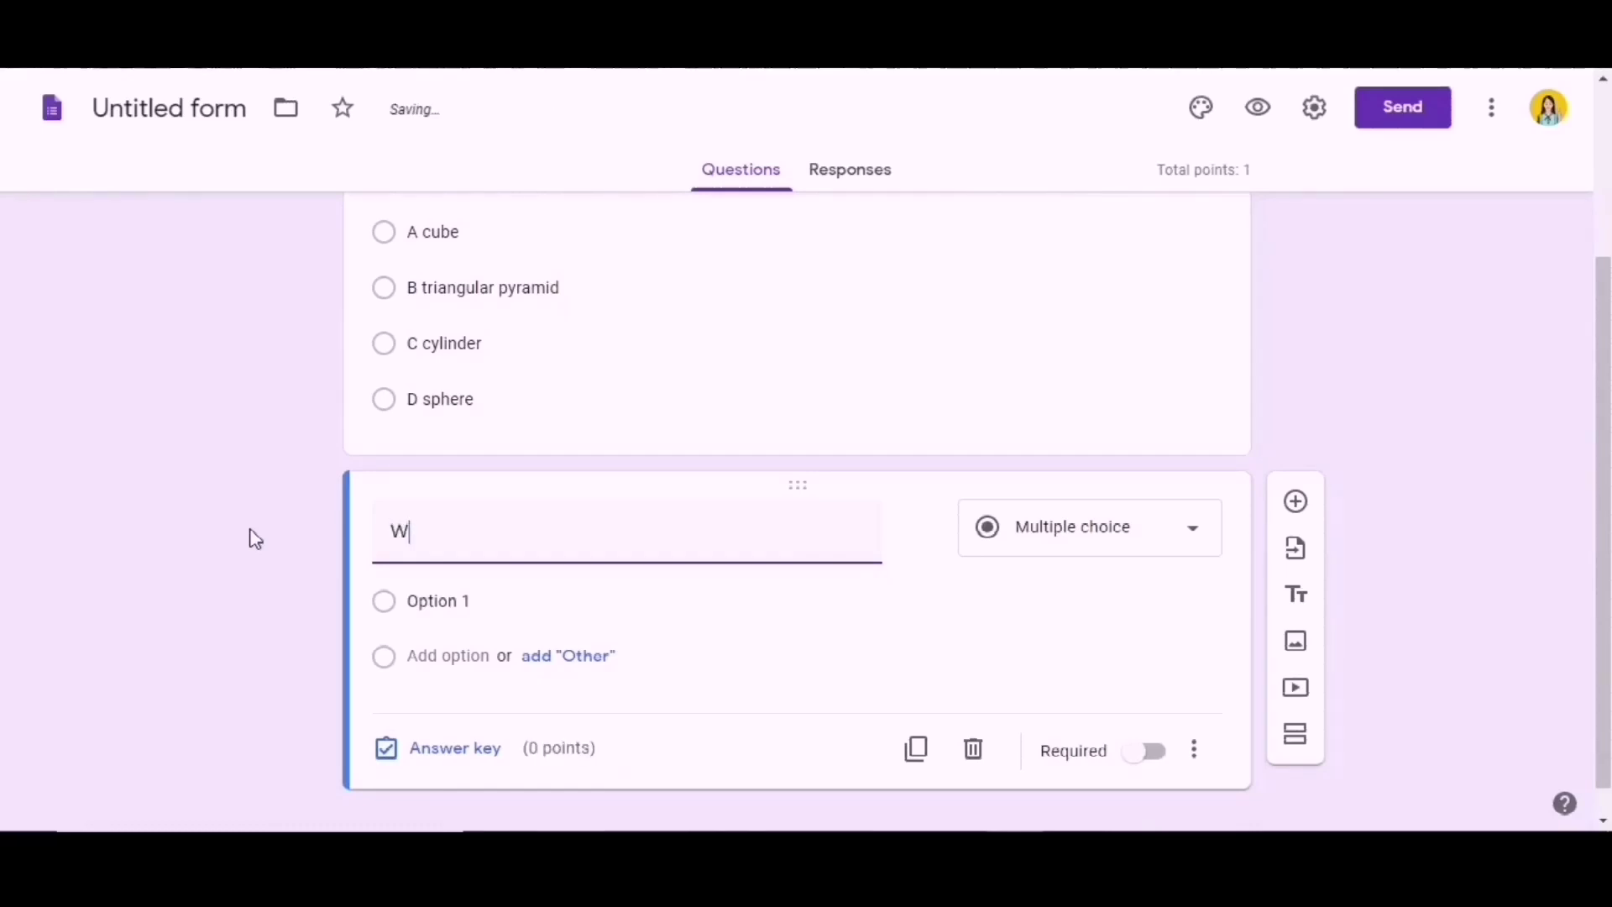
pyautogui.hotkey('ctrl', 'z')
pyautogui.hotkey('ctrl', 'z')
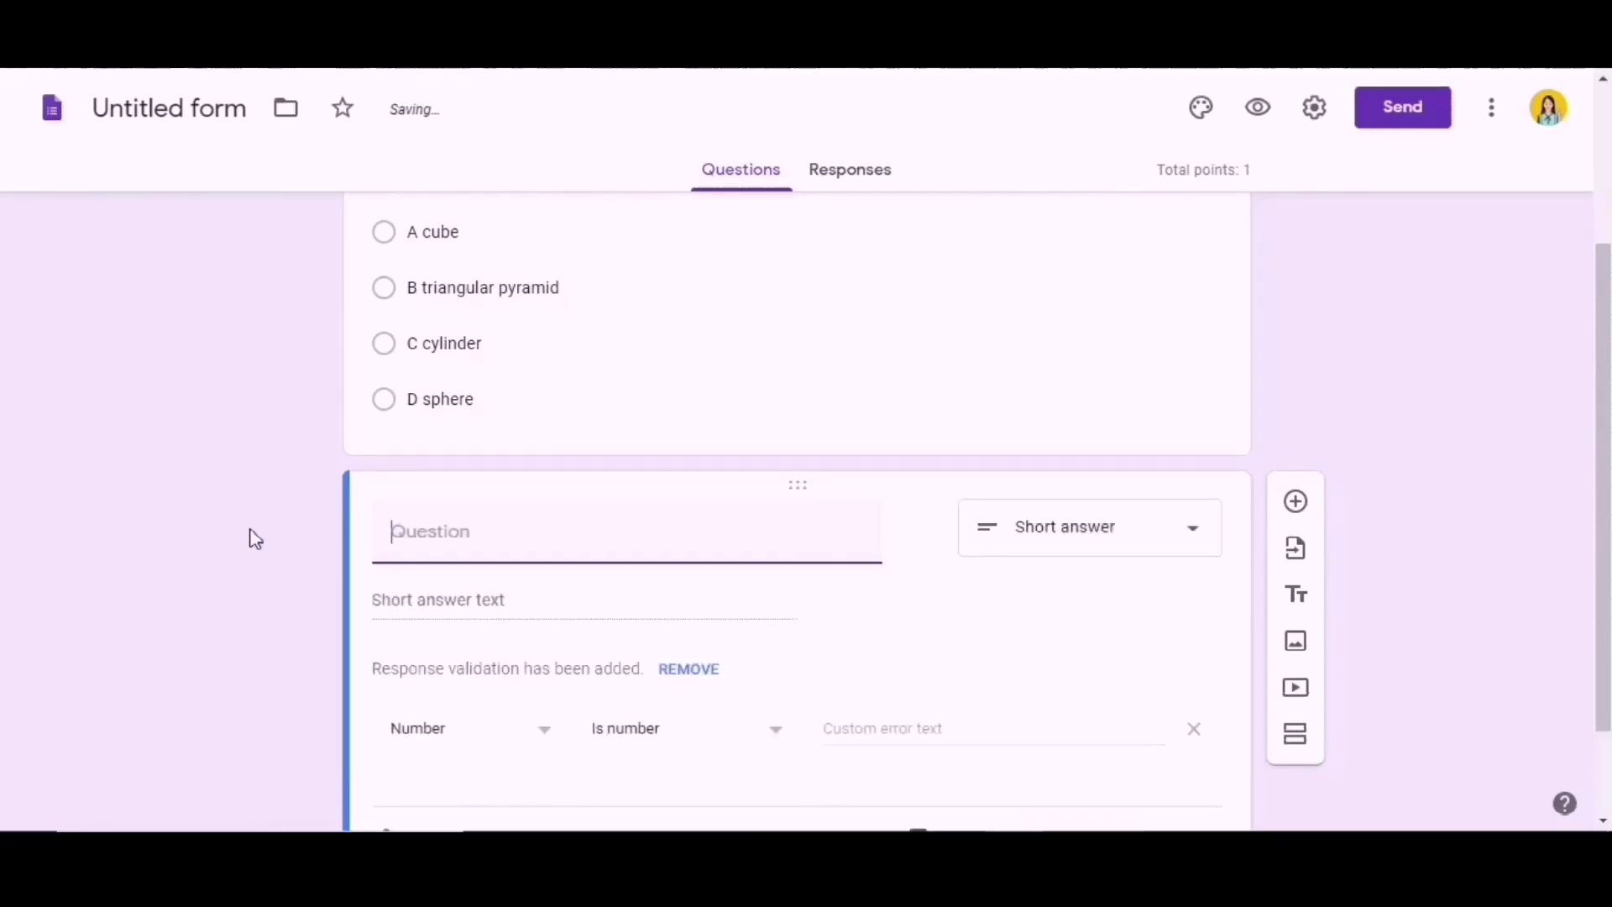
pyautogui.write('What i')
pyautogui.hotkey('ctrl', 'z')
pyautogui.hotkey('ctrl', 'z')
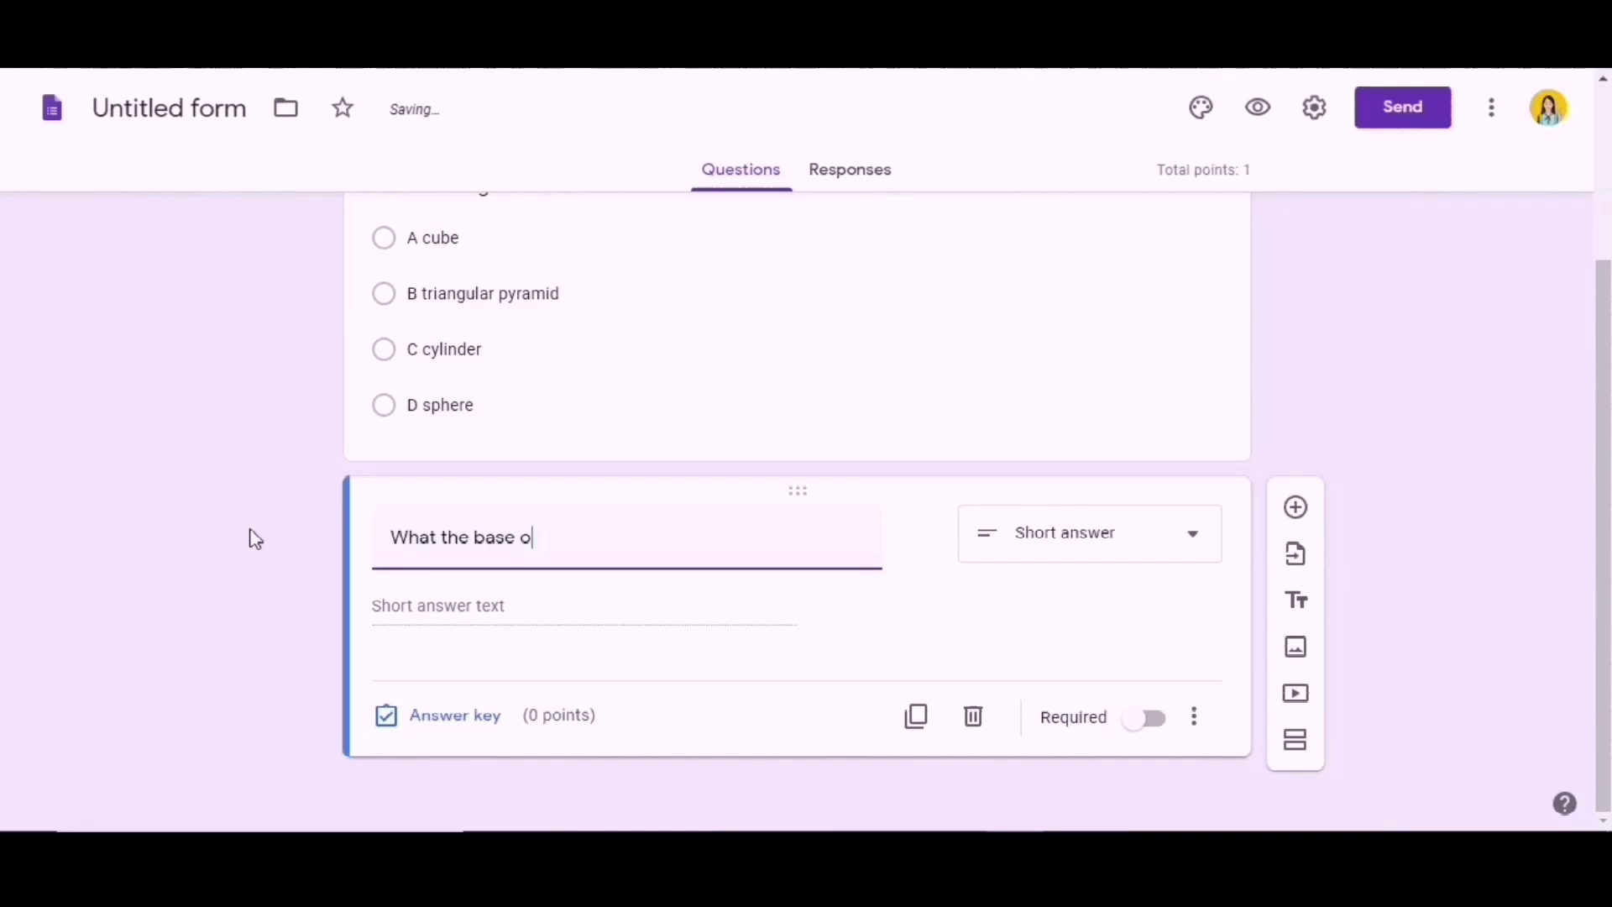
pyautogui.hotkey('ctrl', 'z')
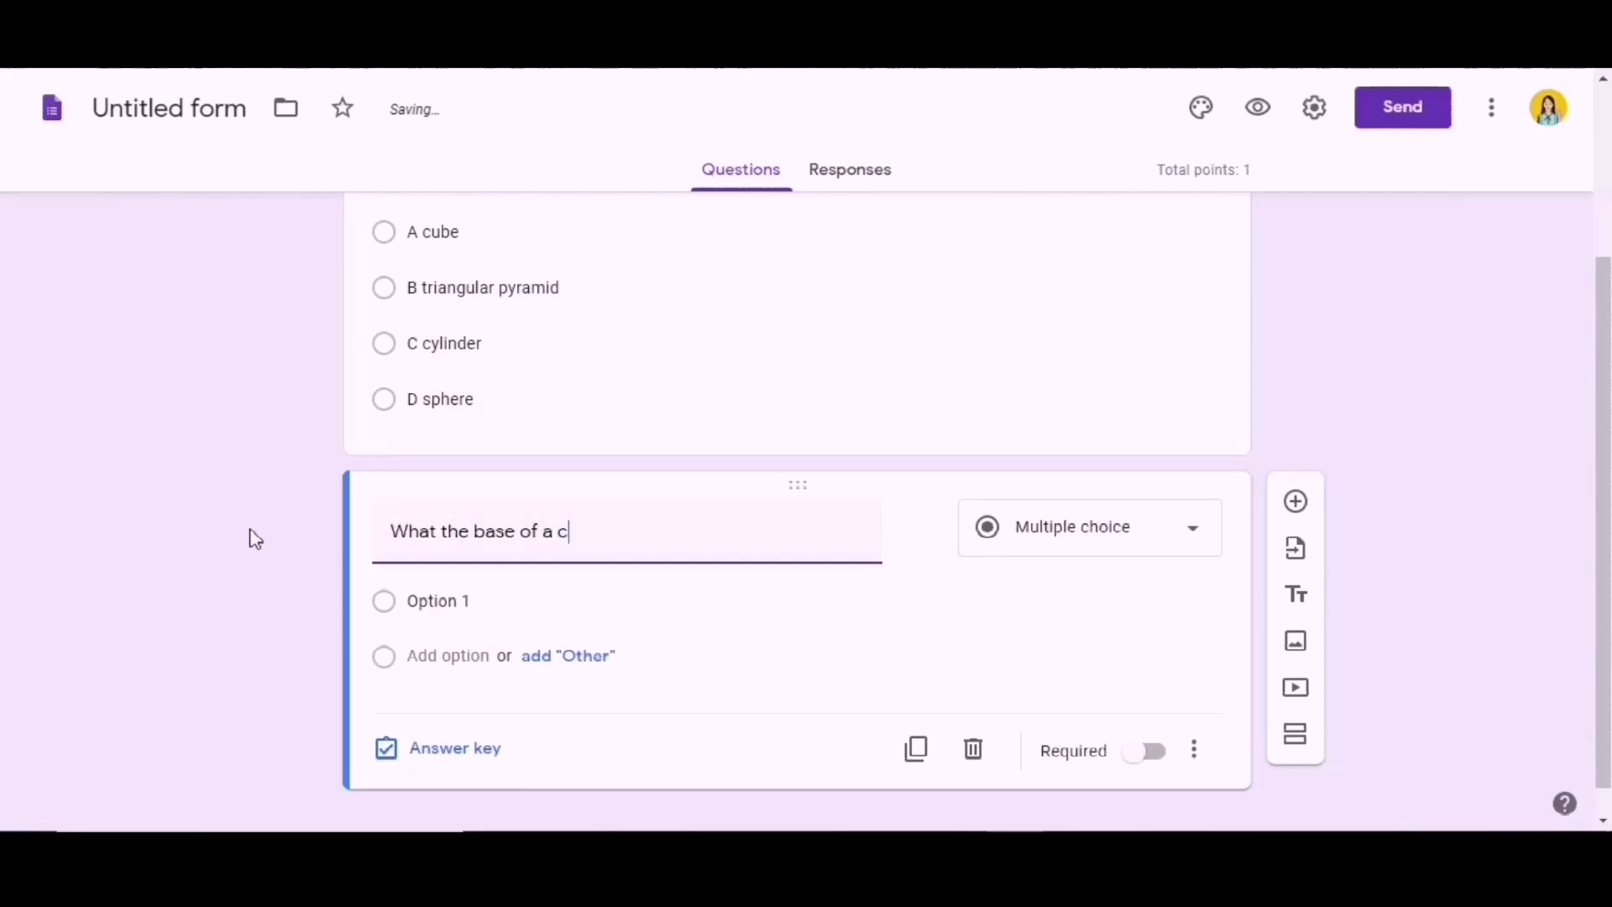
pyautogui.write('y')
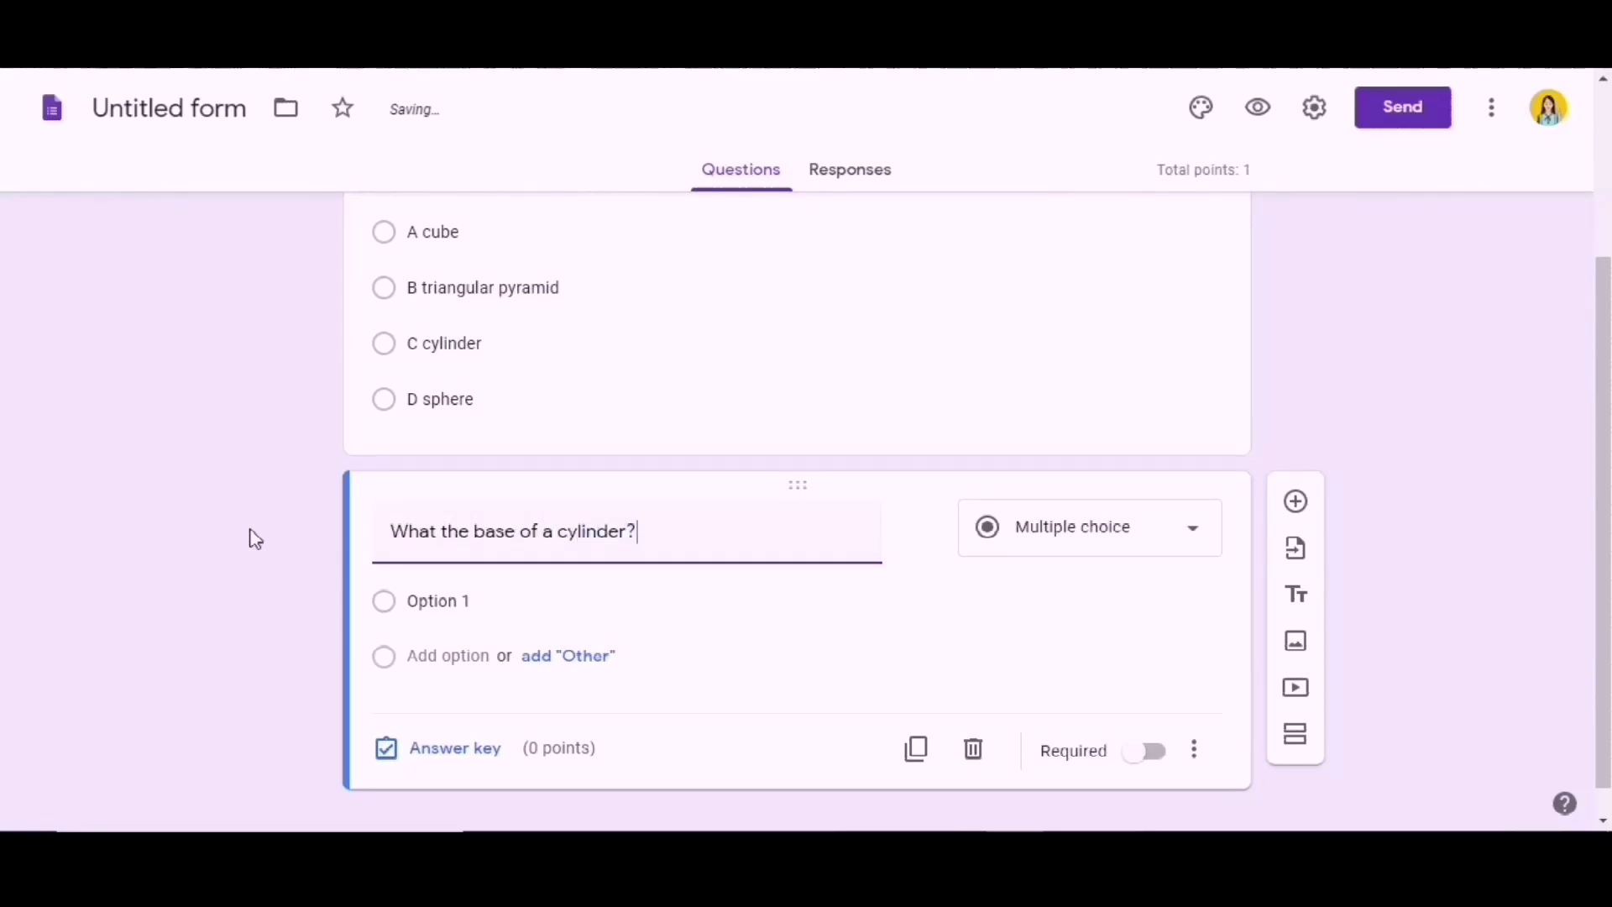
# - Give the cylinder question the answer options "A square", "B rectangle", "C circle" and "D triangle"
pyautogui.click(420, 607)
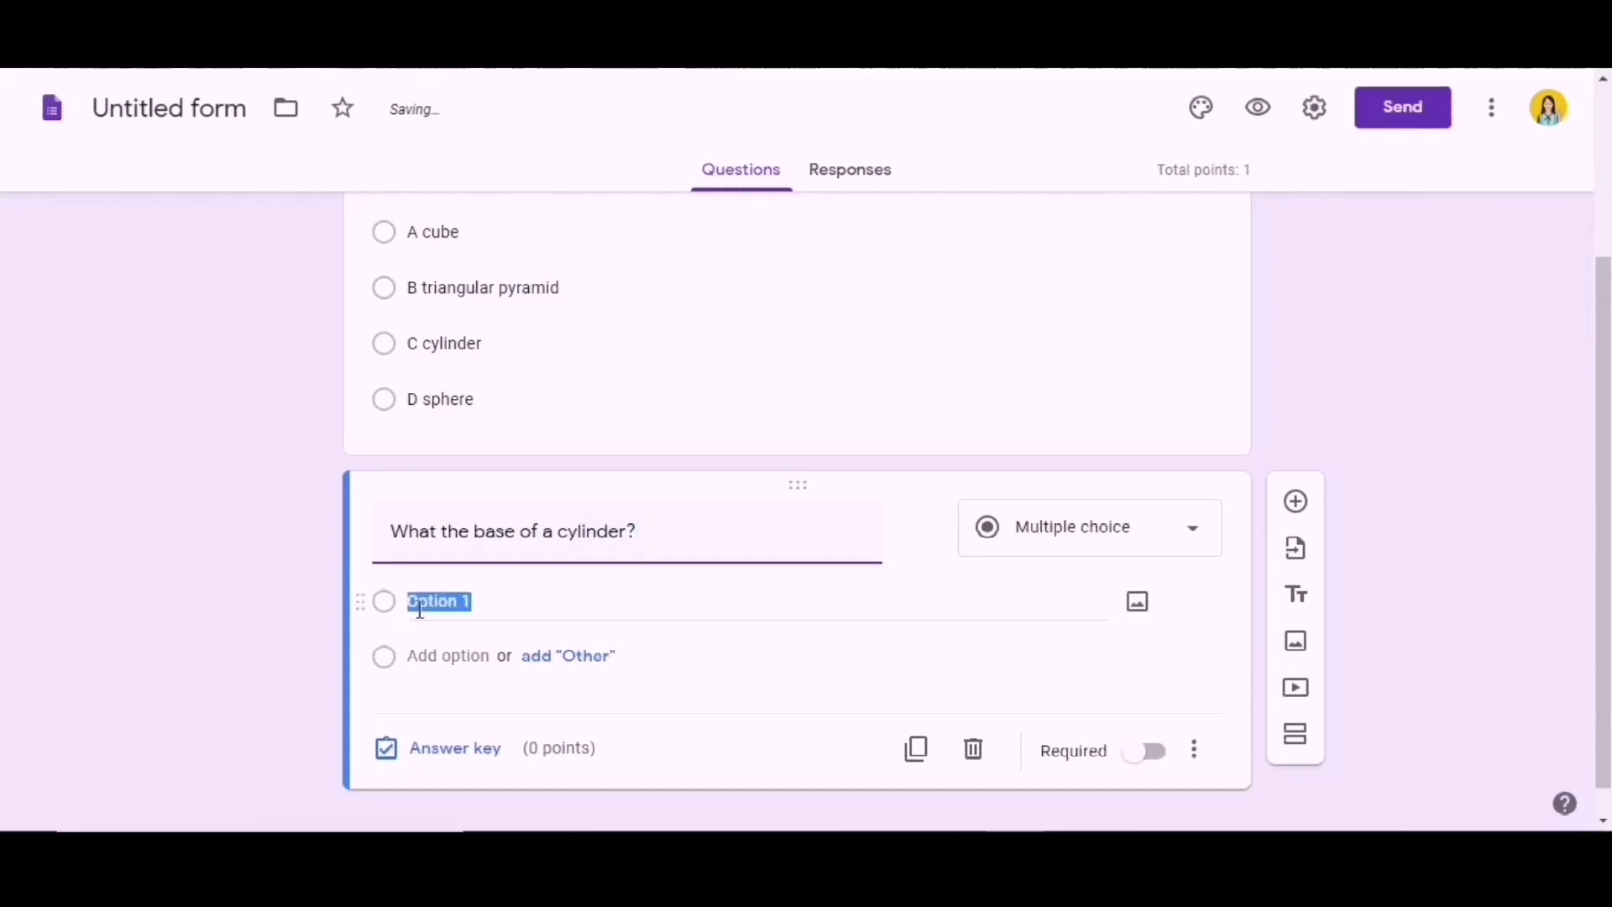
pyautogui.press('BackSpace')
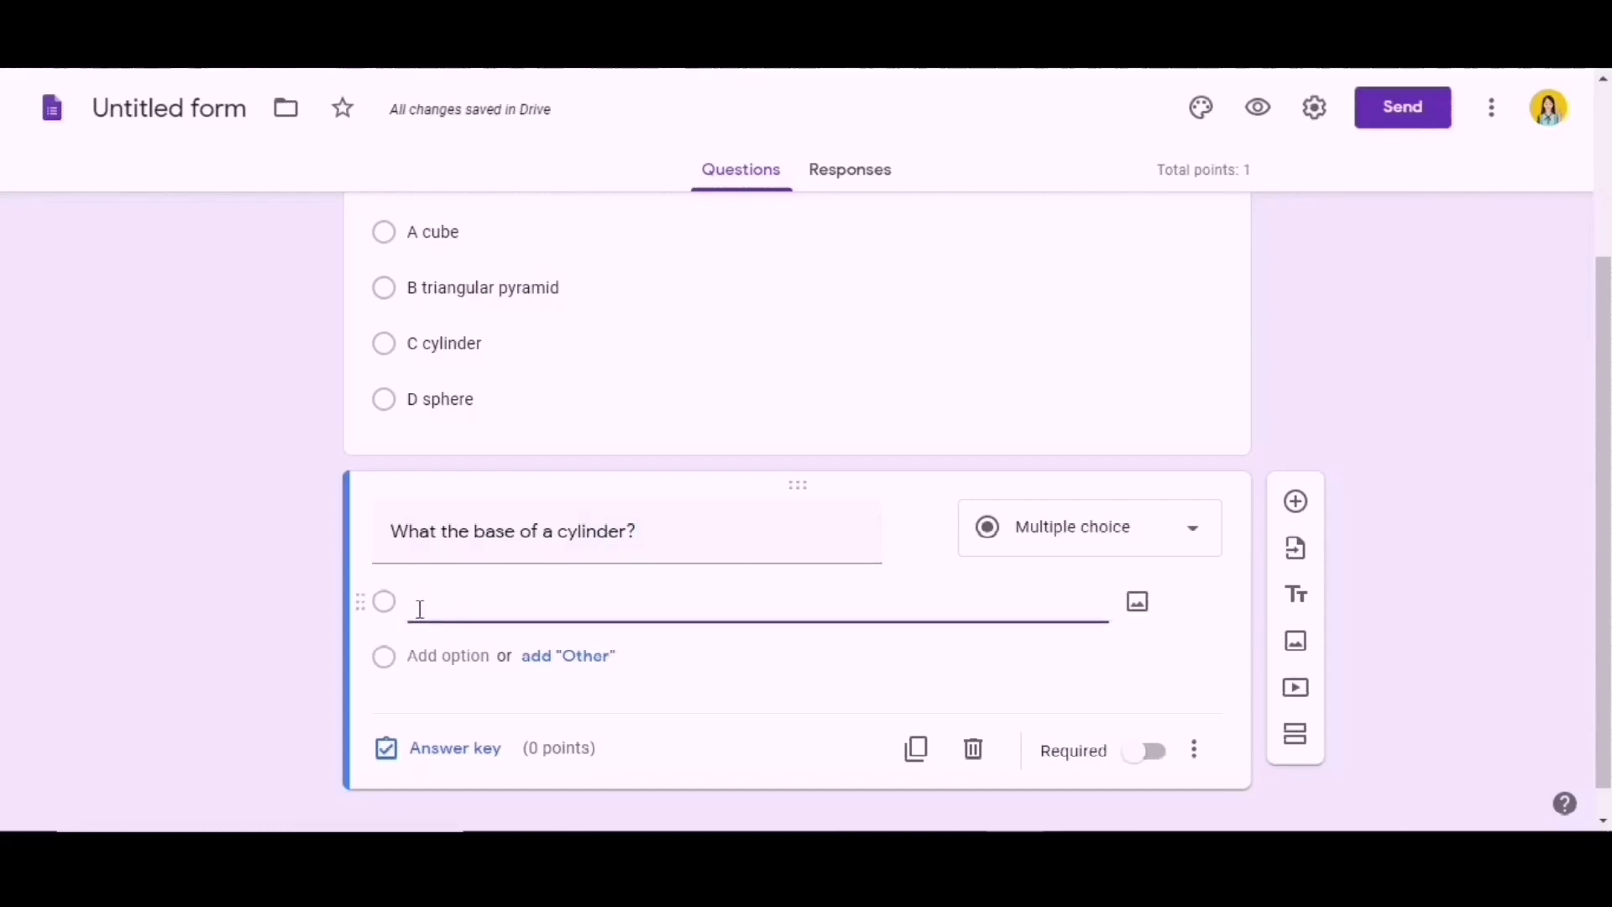
pyautogui.write('A')
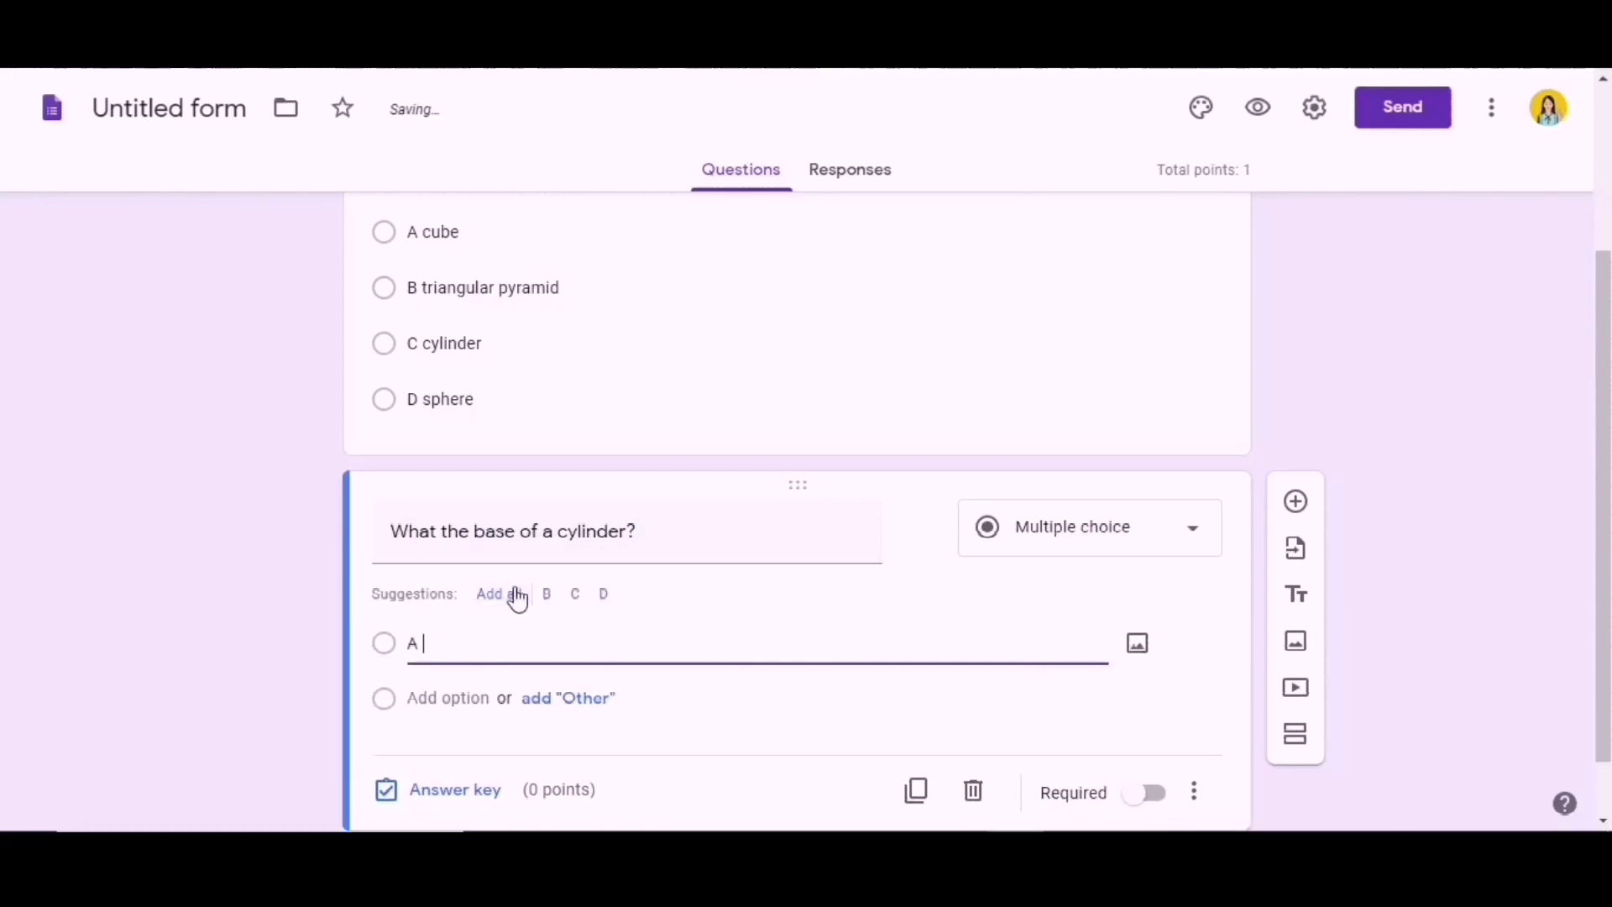
pyautogui.click(514, 595)
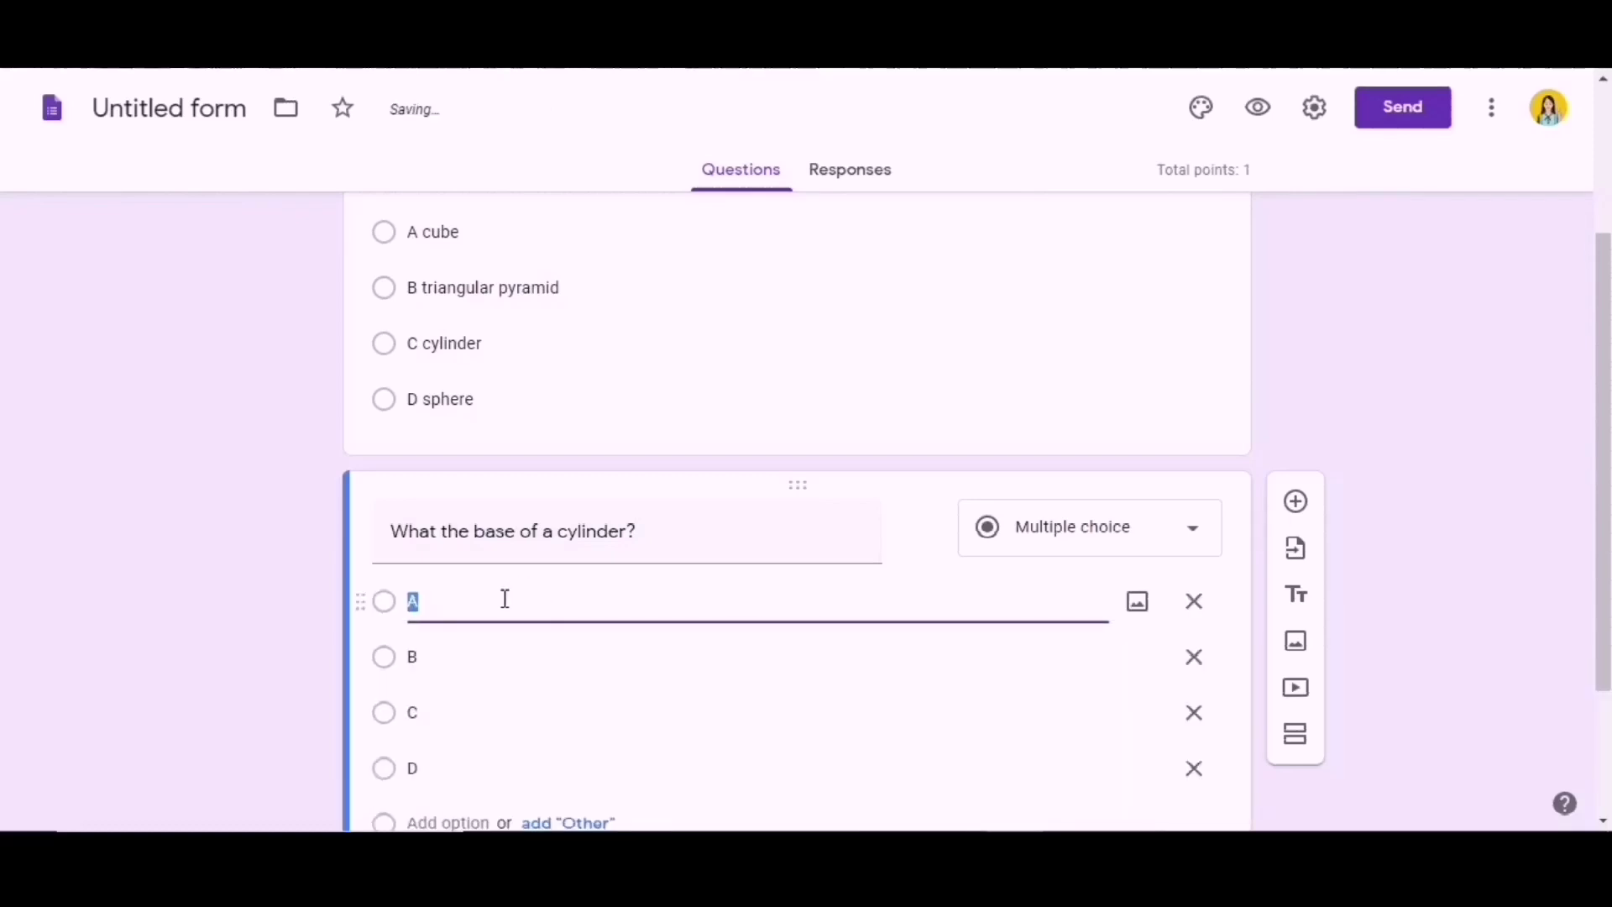
pyautogui.write('square')
pyautogui.click(489, 665)
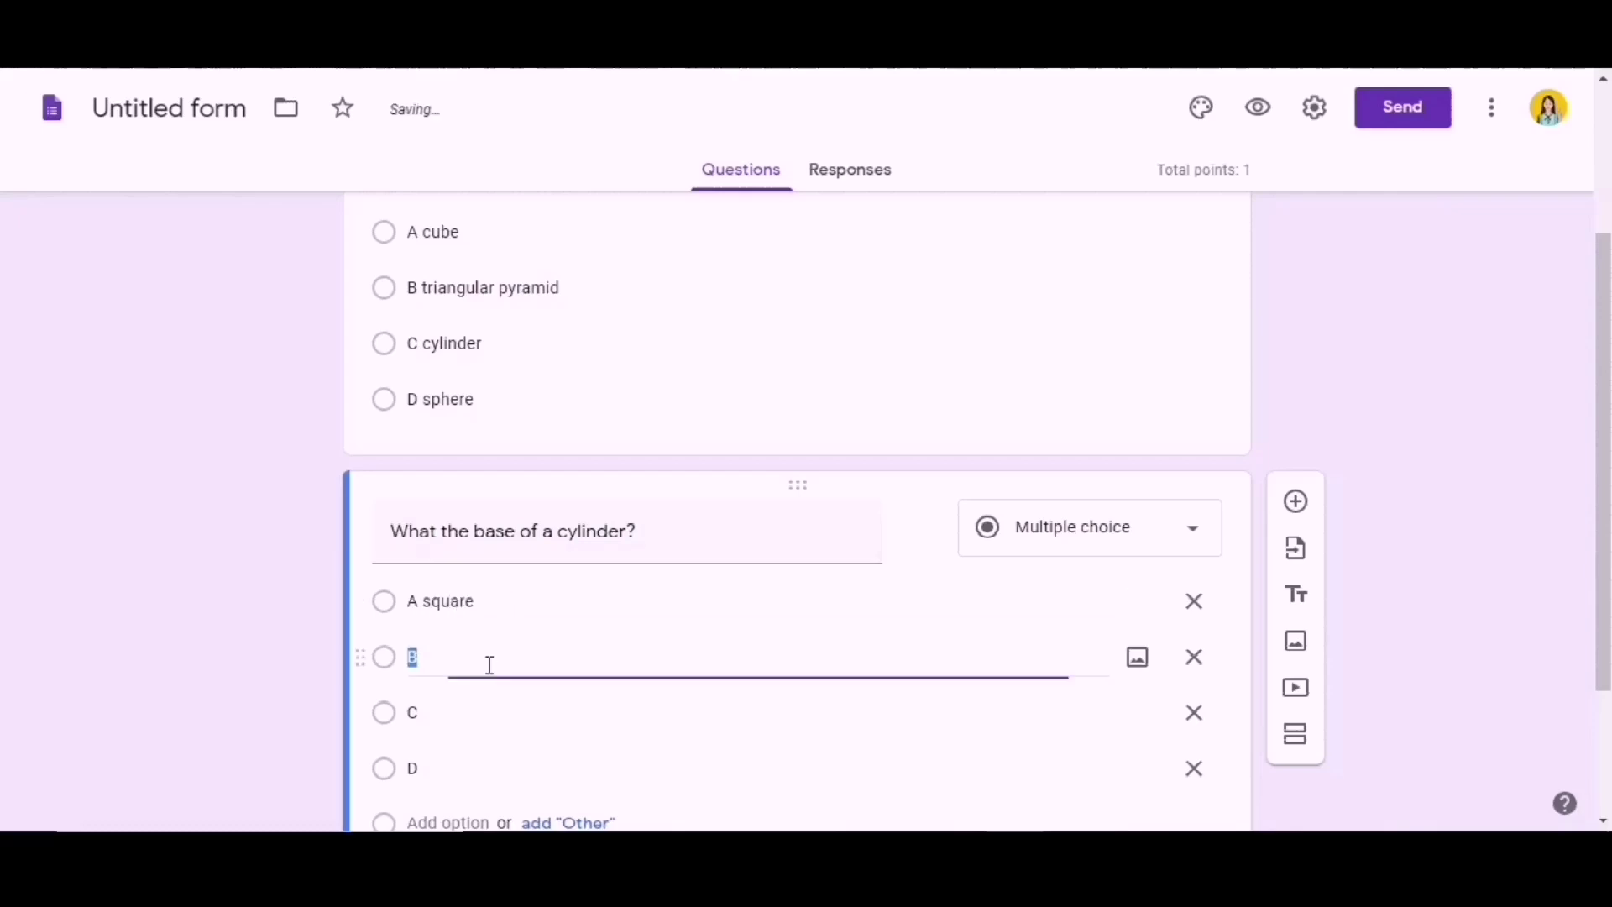
pyautogui.write('rectangle')
pyautogui.click(491, 712)
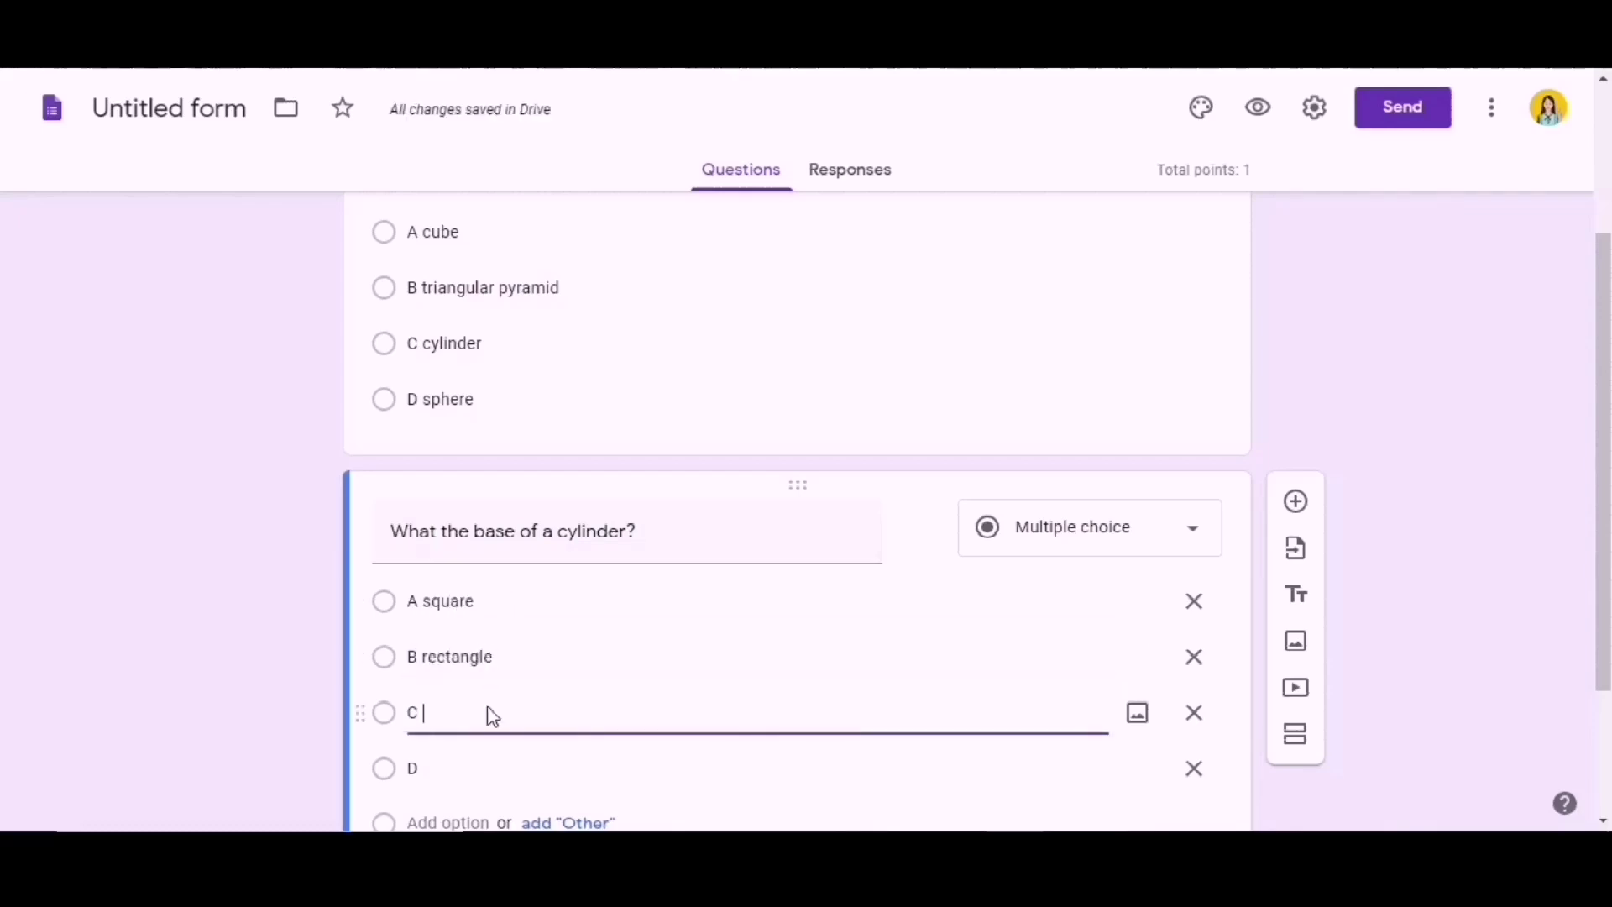
pyautogui.write('circle')
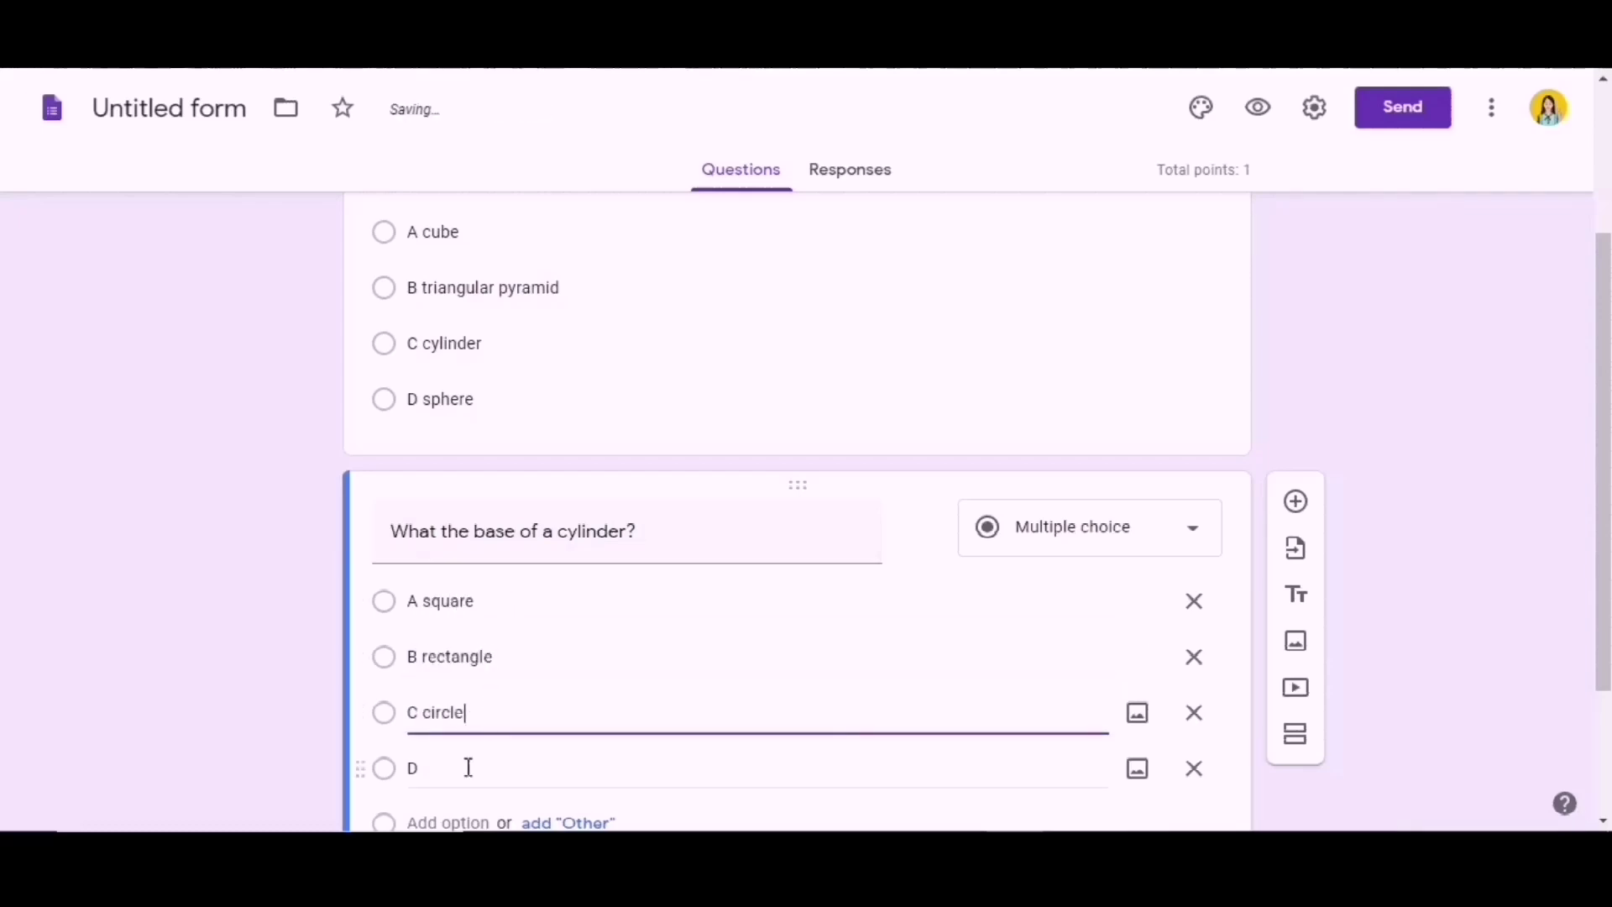
pyautogui.click(467, 767)
pyautogui.write('triangle')
# - Mark "C circle" as the correct answer to the cylinder question and make it worth 1 point
pyautogui.scroll(-2, 468, 767)
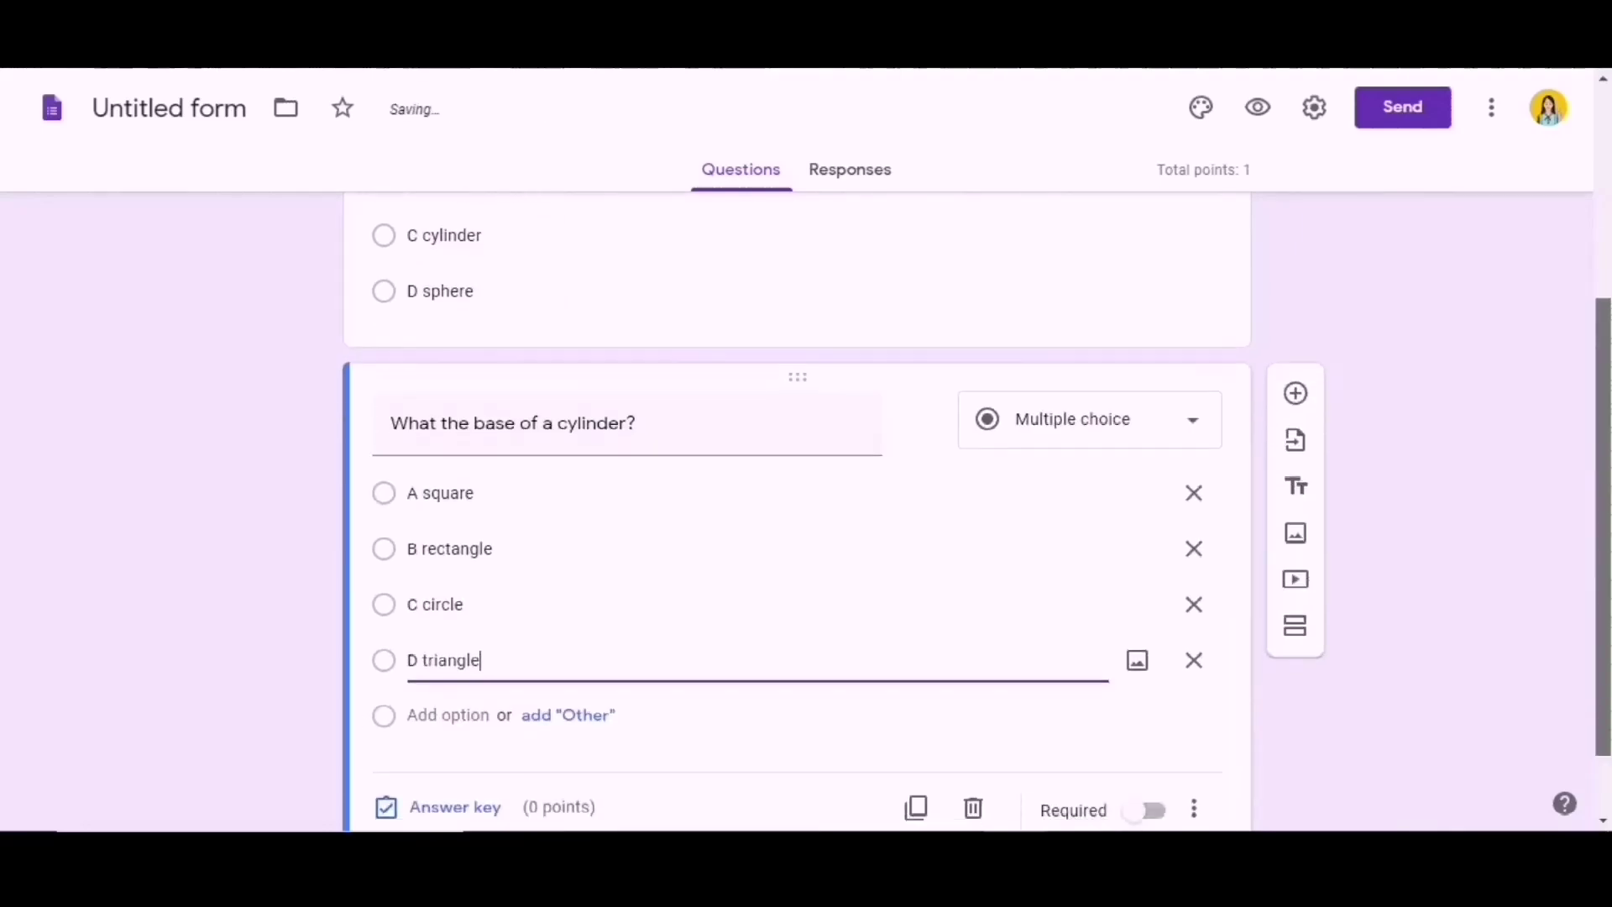
pyautogui.click(462, 801)
pyautogui.click(397, 635)
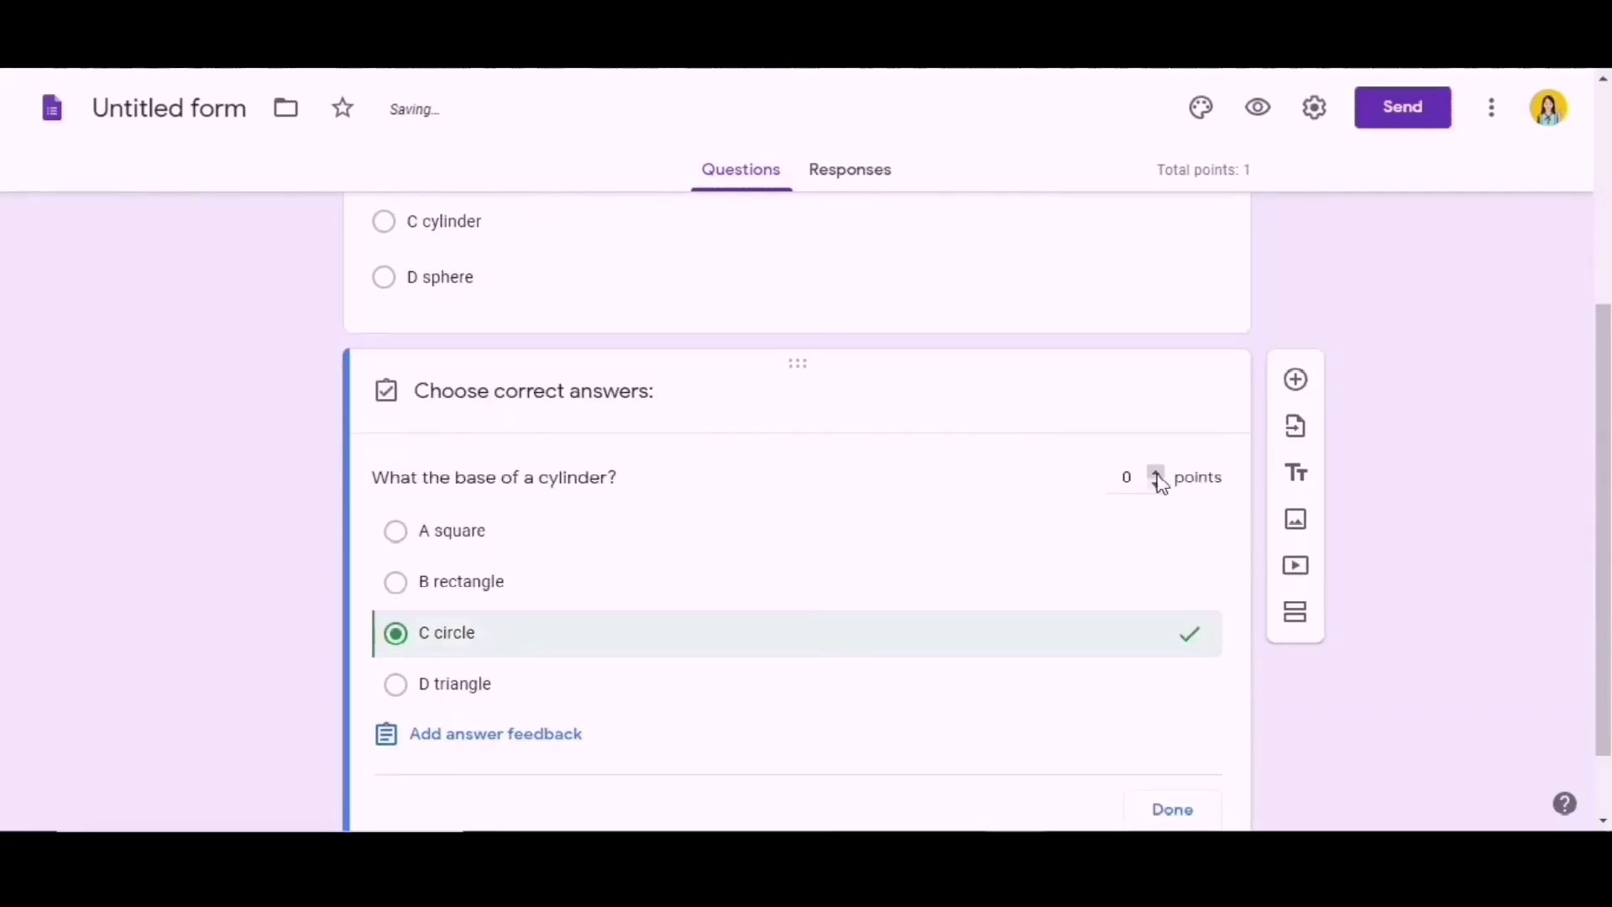
pyautogui.click(1159, 472)
pyautogui.scroll(-1, 1159, 503)
pyautogui.click(1184, 732)
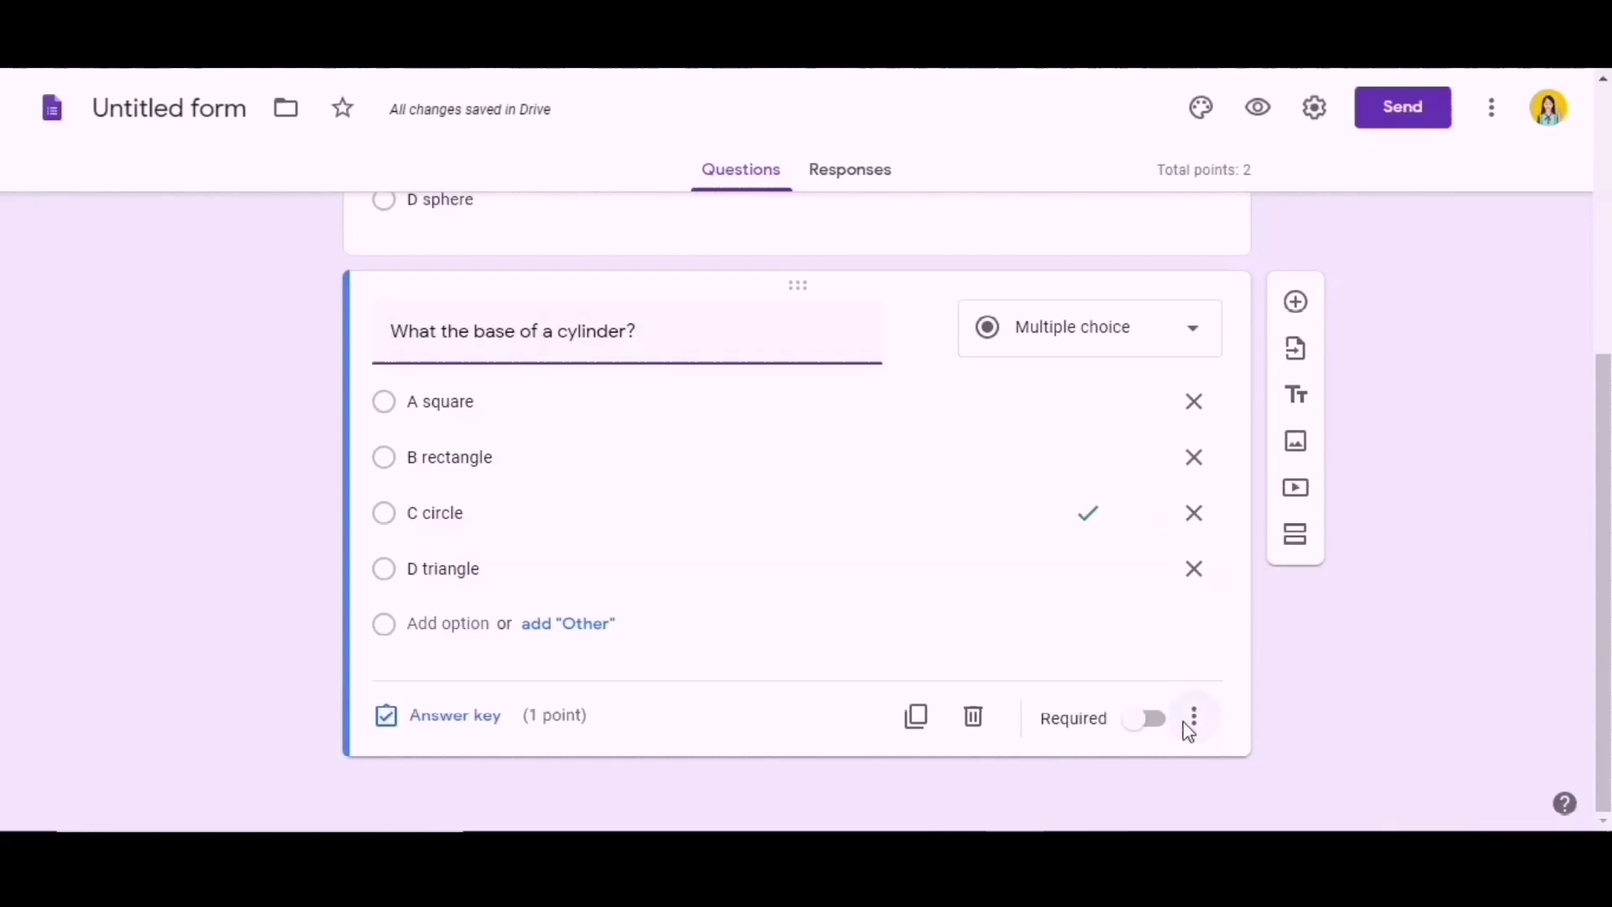
# - Add a third question reading "How many edges of a square pyramid?" and set its type to multiple choice
pyautogui.click(1296, 301)
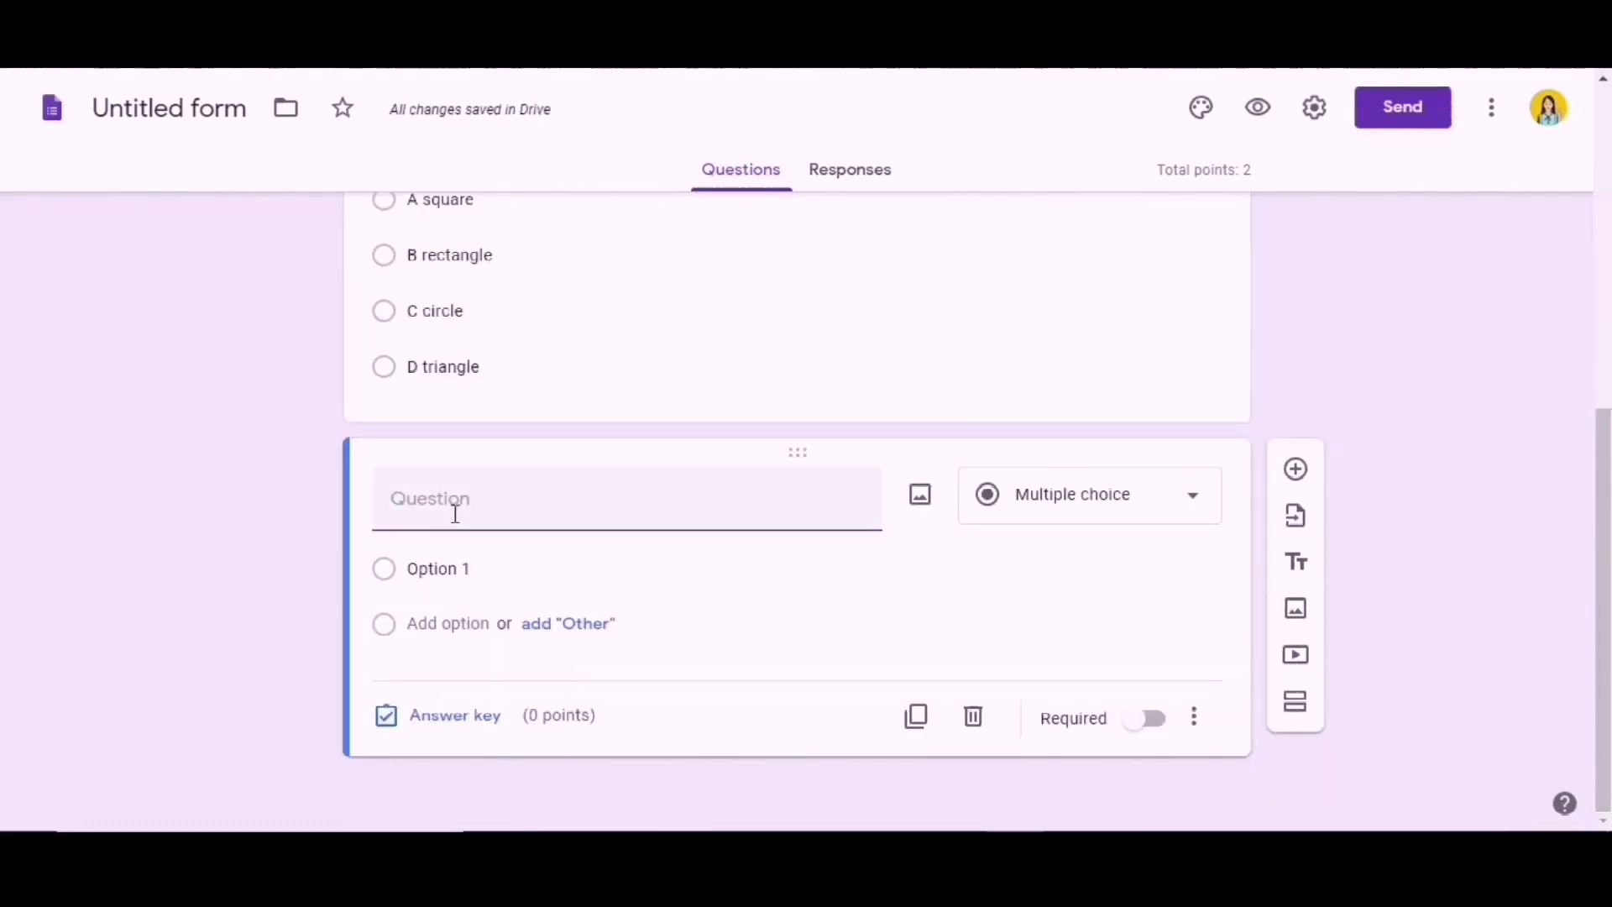
pyautogui.write('How many edges of')
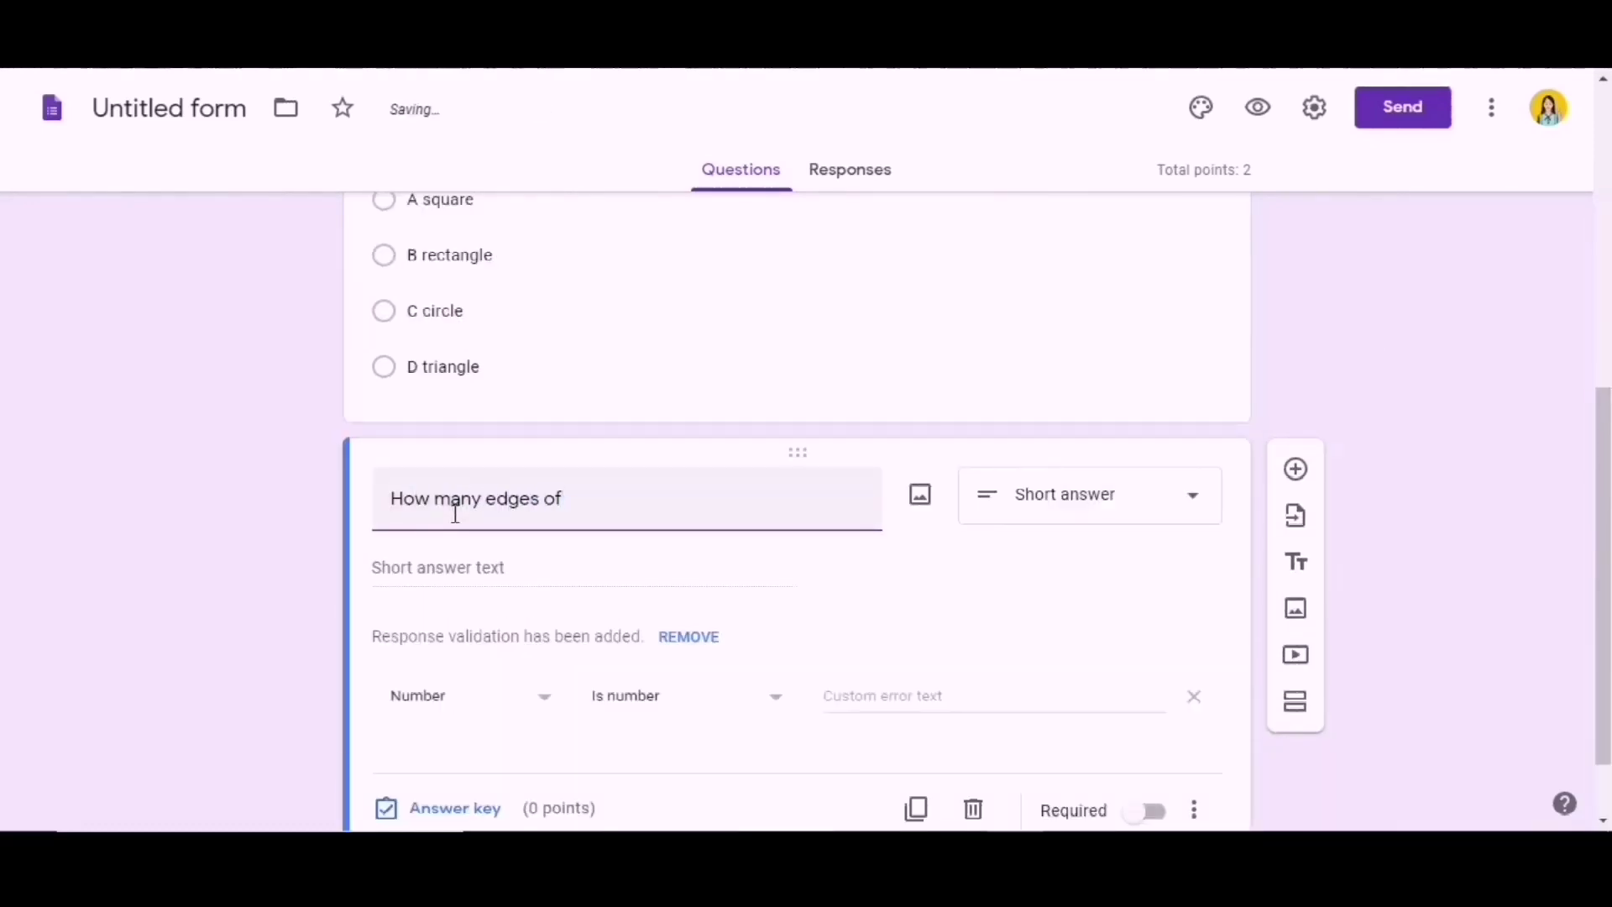
pyautogui.write(' a square')
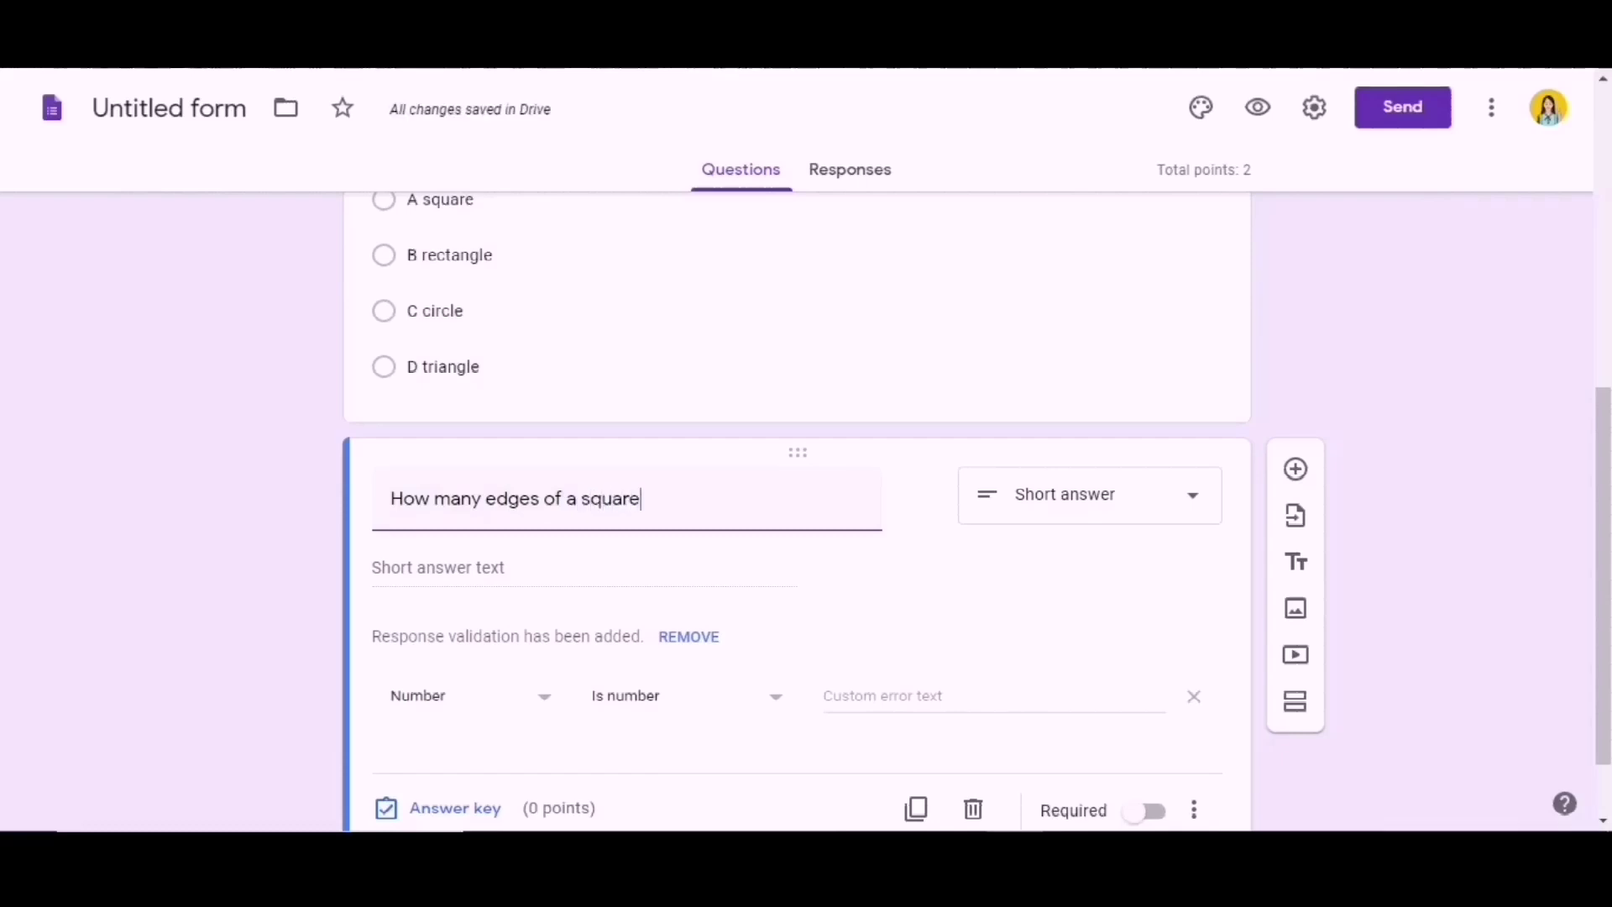
pyautogui.write(' pyramid?')
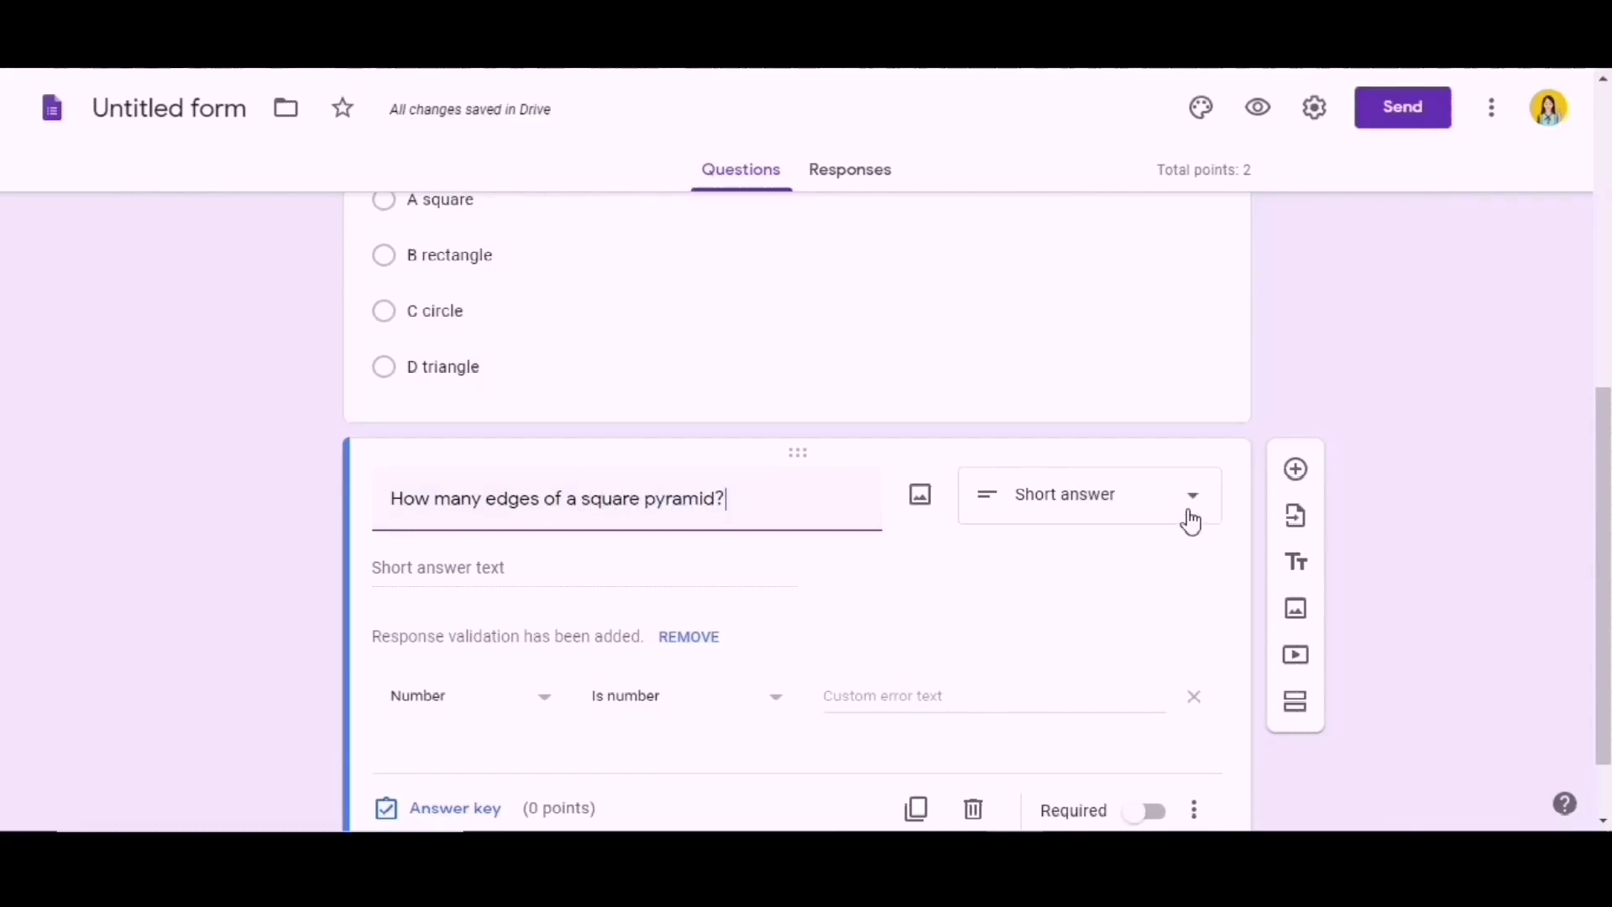
pyautogui.click(1187, 504)
pyautogui.click(1098, 281)
# - Give the square pyramid question the answer options "A 8", "B 9", "C 10" and "D 12"
pyautogui.click(453, 571)
pyautogui.write('A')
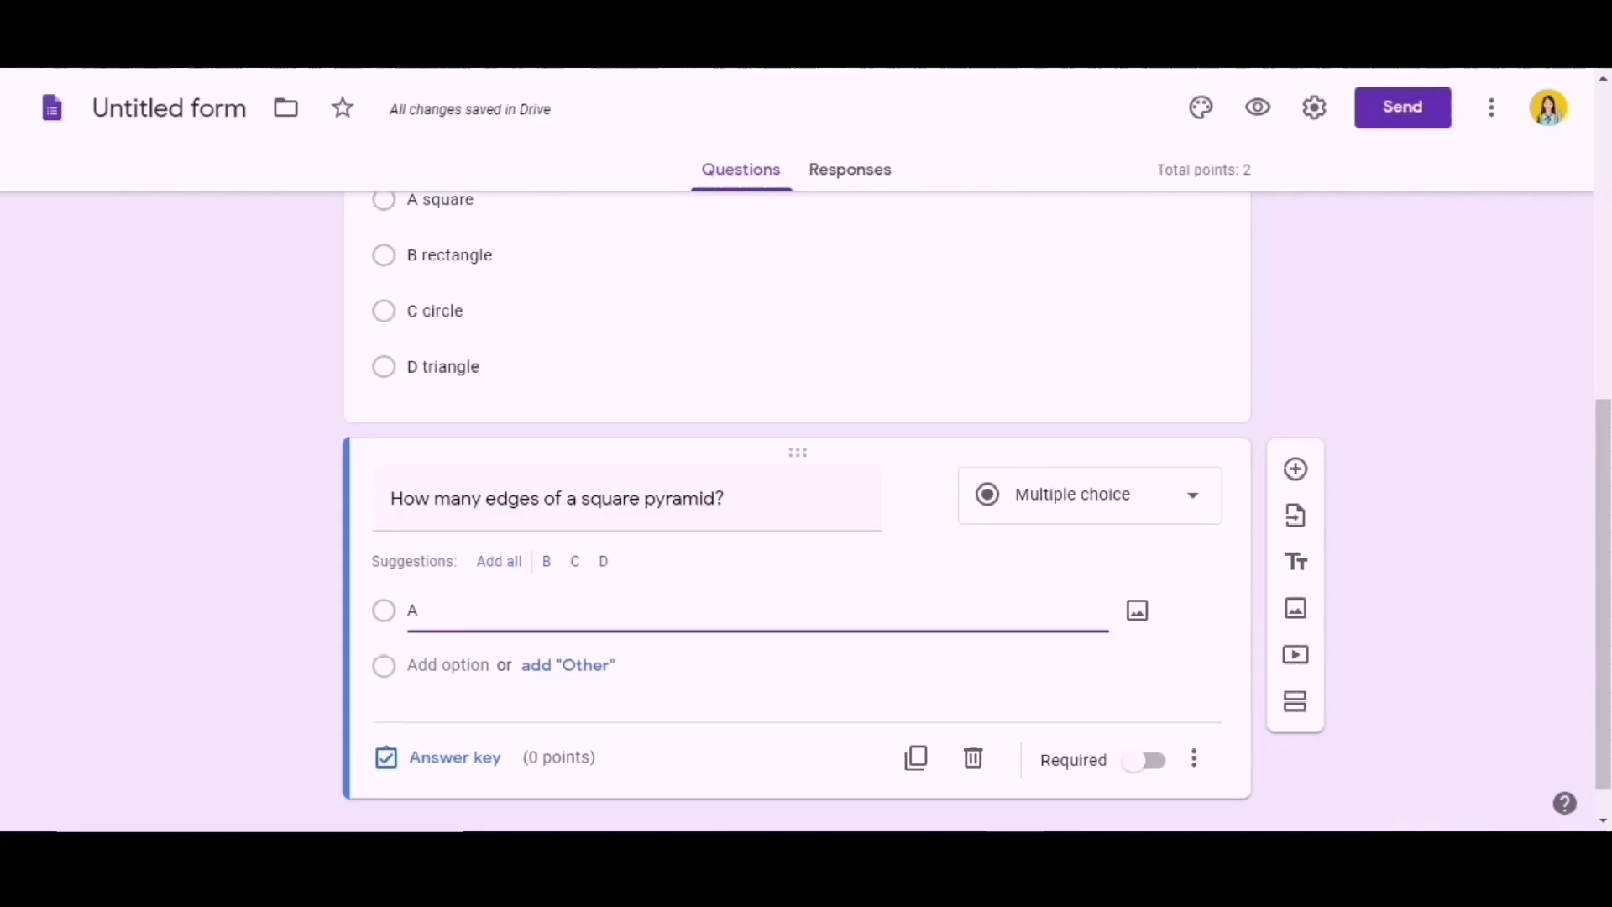
pyautogui.write(' 8')
pyautogui.click(494, 564)
pyautogui.click(448, 628)
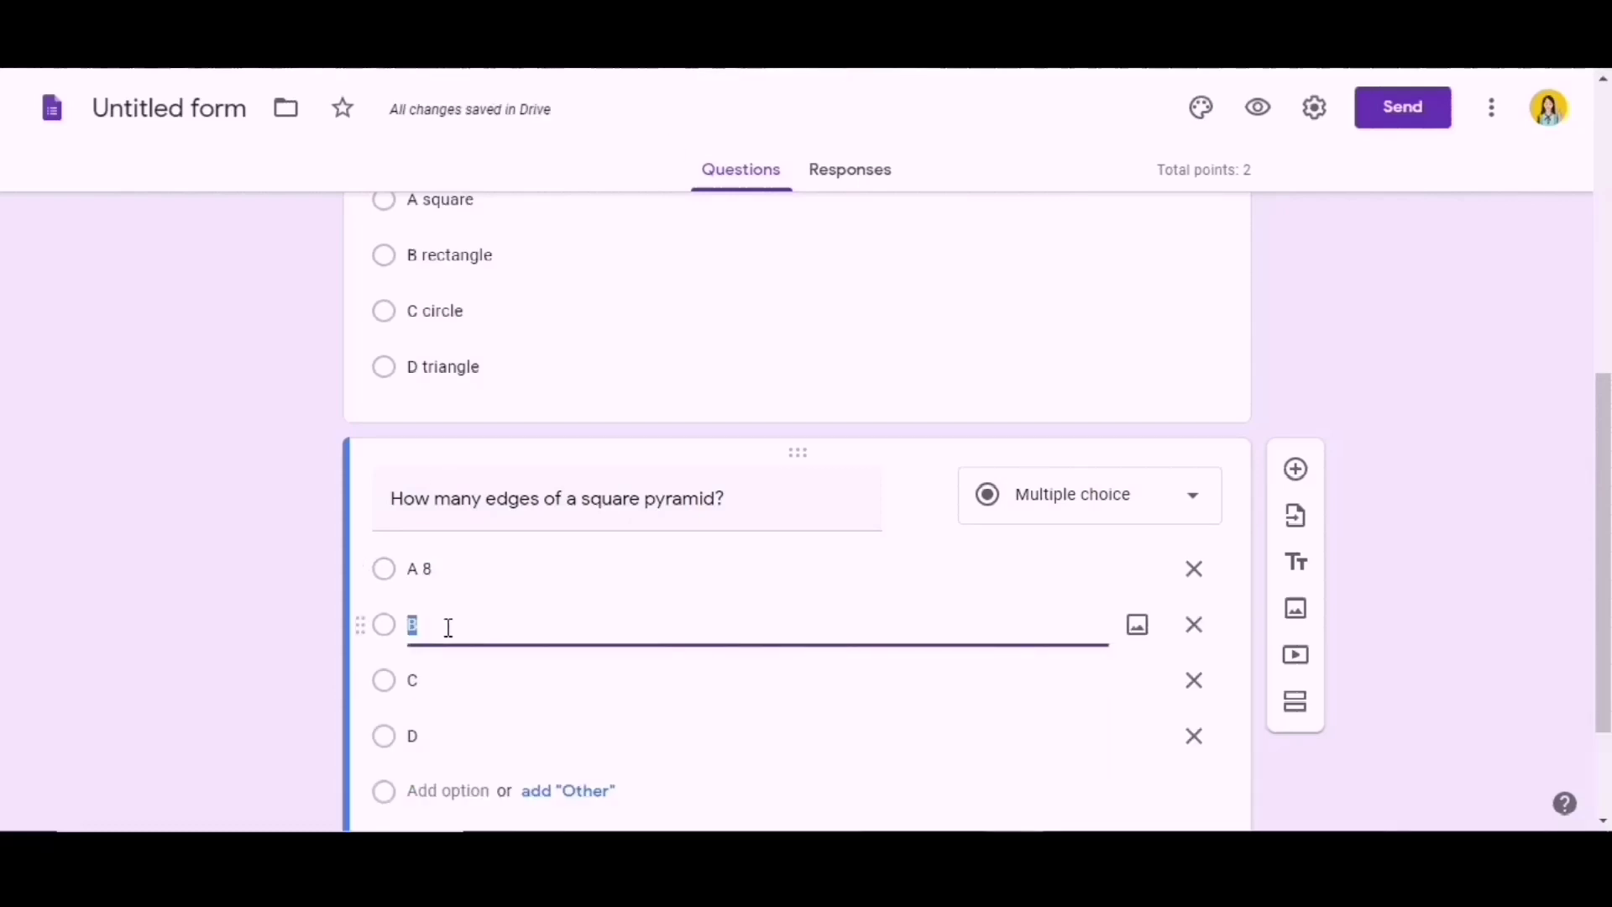
pyautogui.write('B 9')
pyautogui.press('Tab')
pyautogui.write('C 10')
pyautogui.press('Tab')
pyautogui.write('D 12')
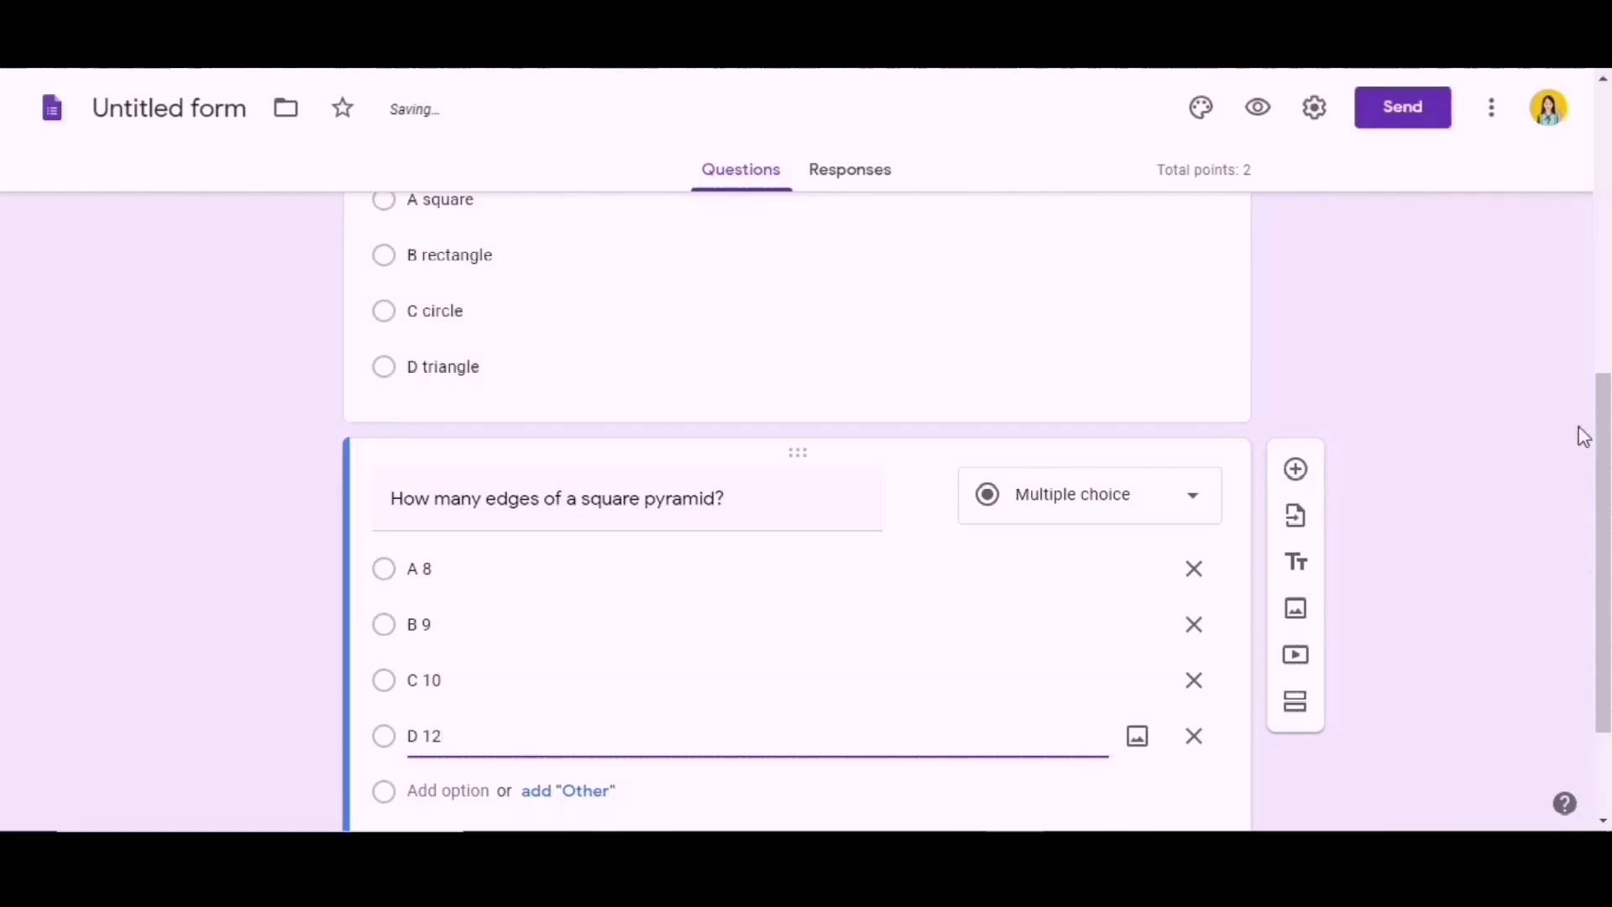
# - Mark "A 8" as the correct answer to the square pyramid question and make it worth 1 point
pyautogui.scroll(-2, 1583, 436)
pyautogui.click(446, 714)
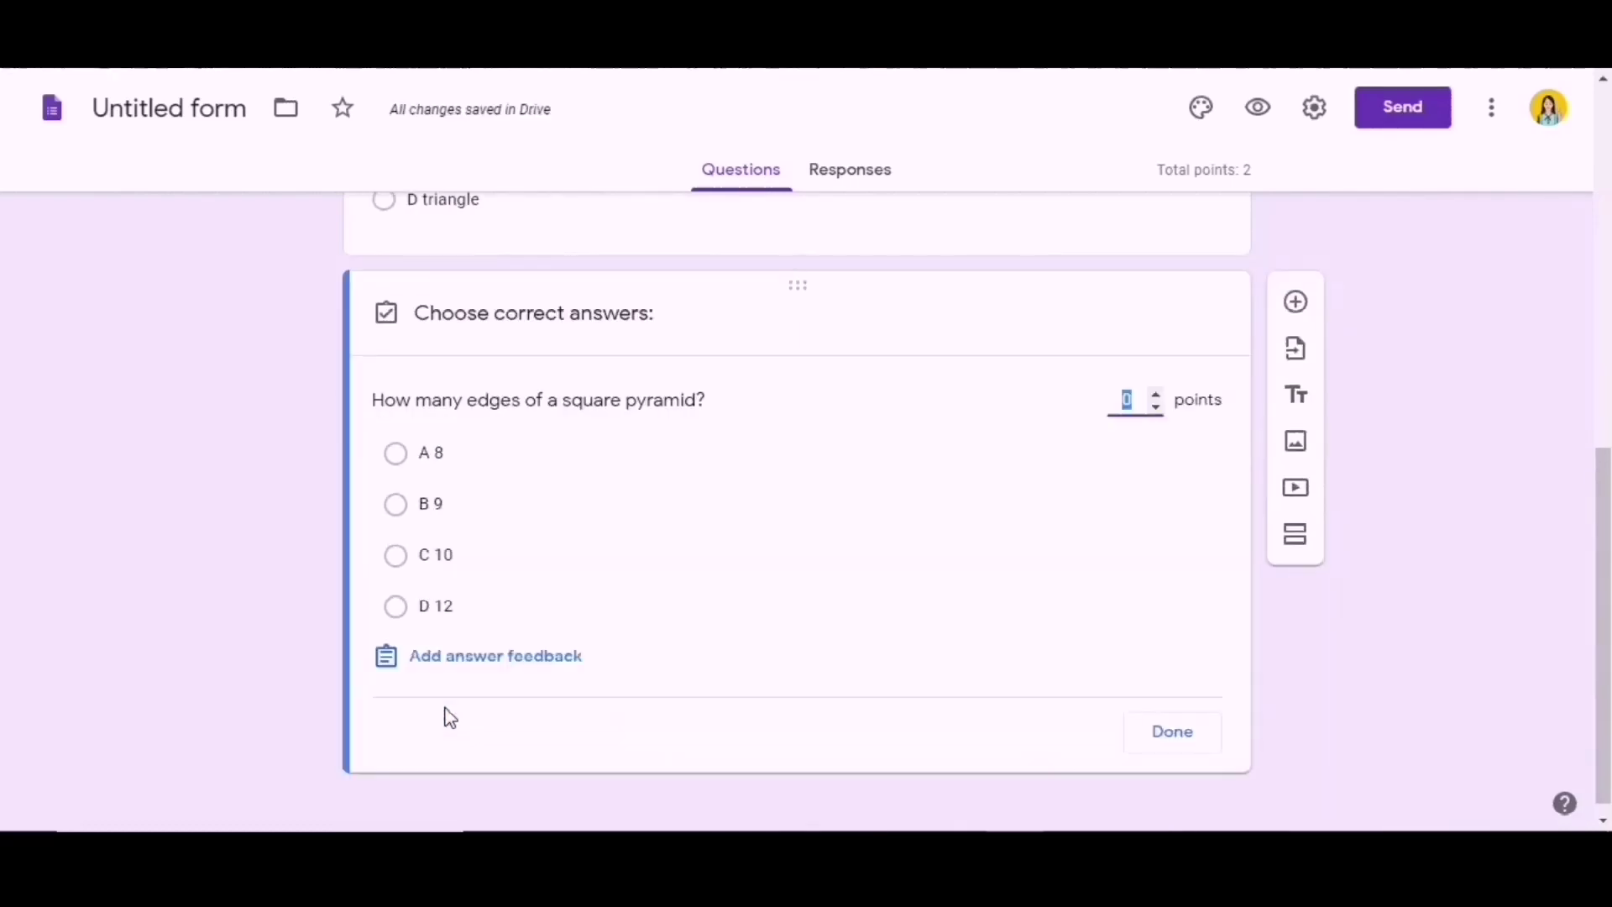
pyautogui.click(399, 458)
pyautogui.click(1157, 395)
pyautogui.click(1172, 738)
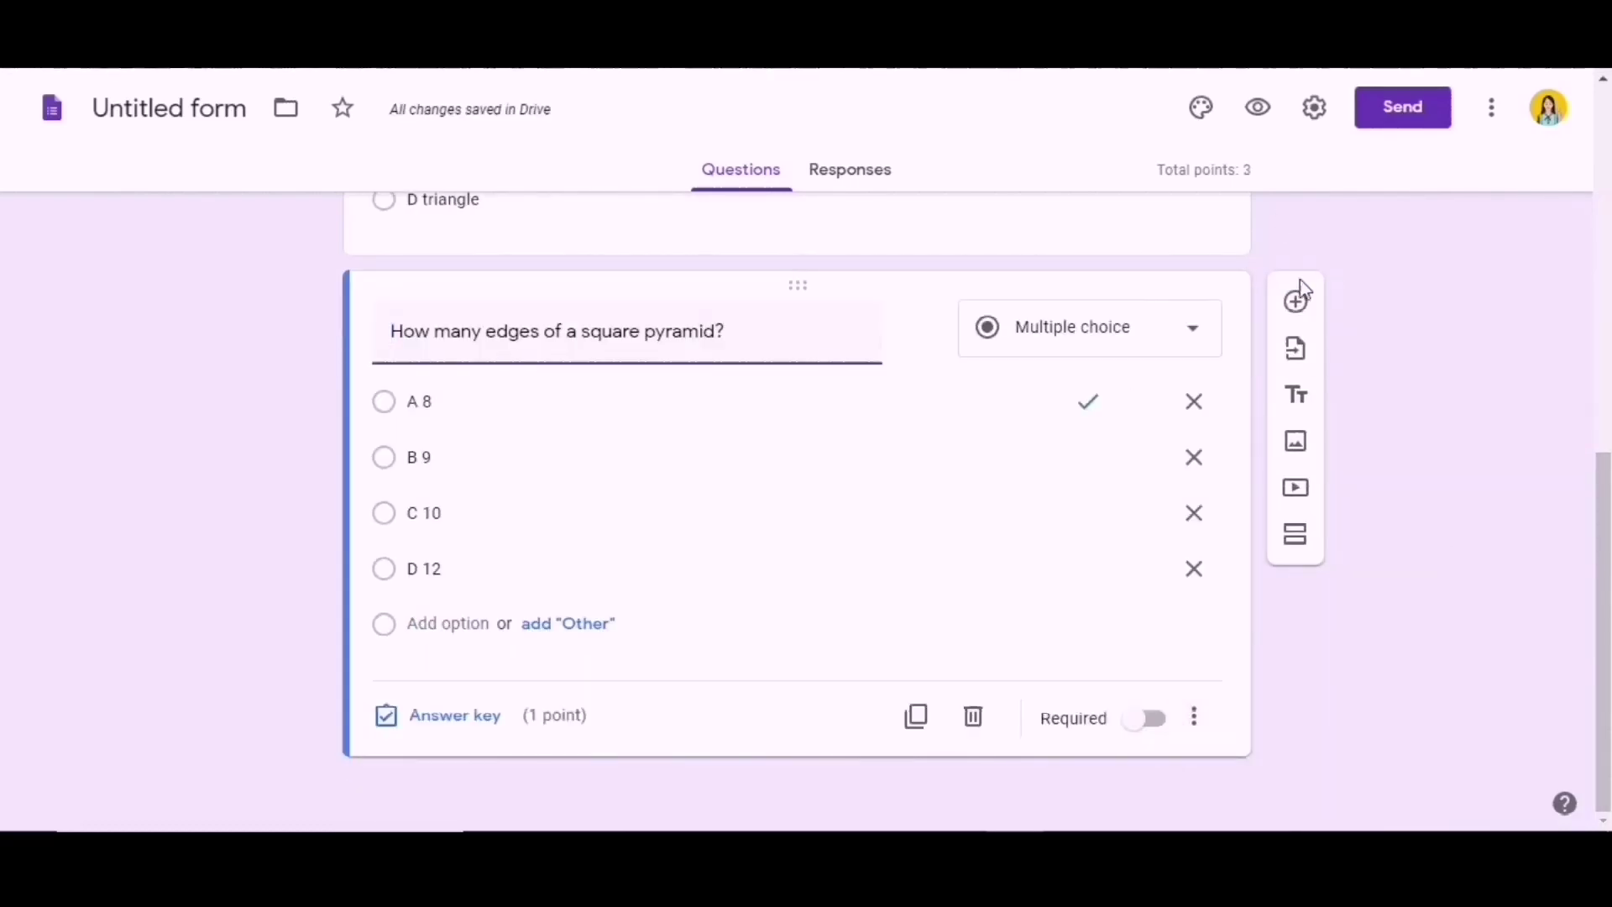
# - Add a fourth question reading "How many faces does a cone have?"
pyautogui.click(1296, 302)
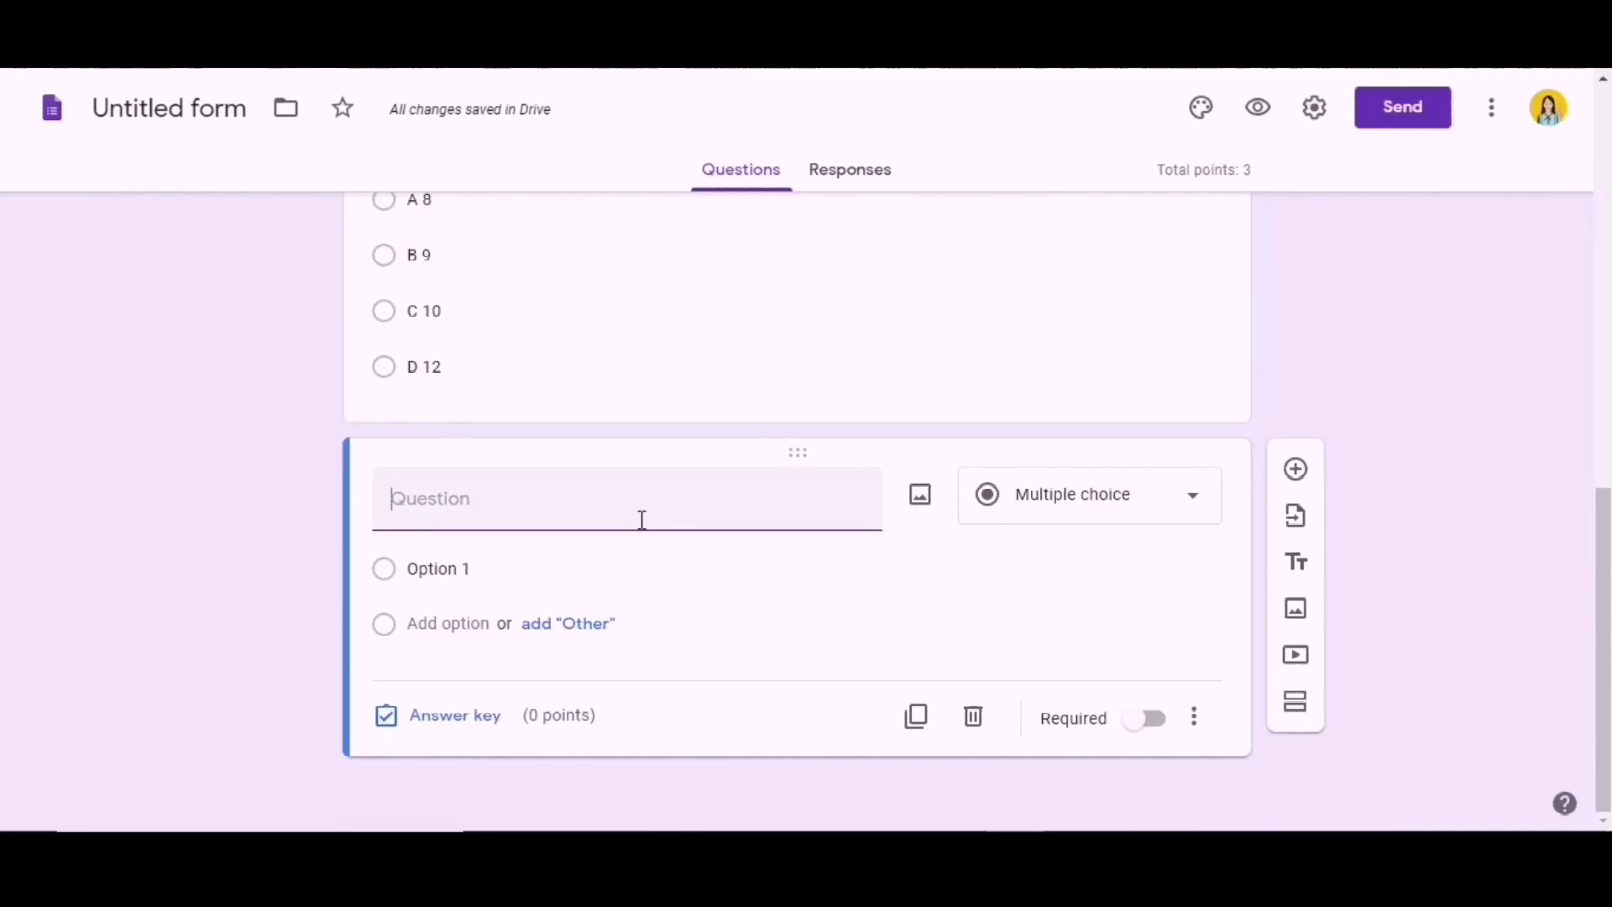
pyautogui.write('How many faces')
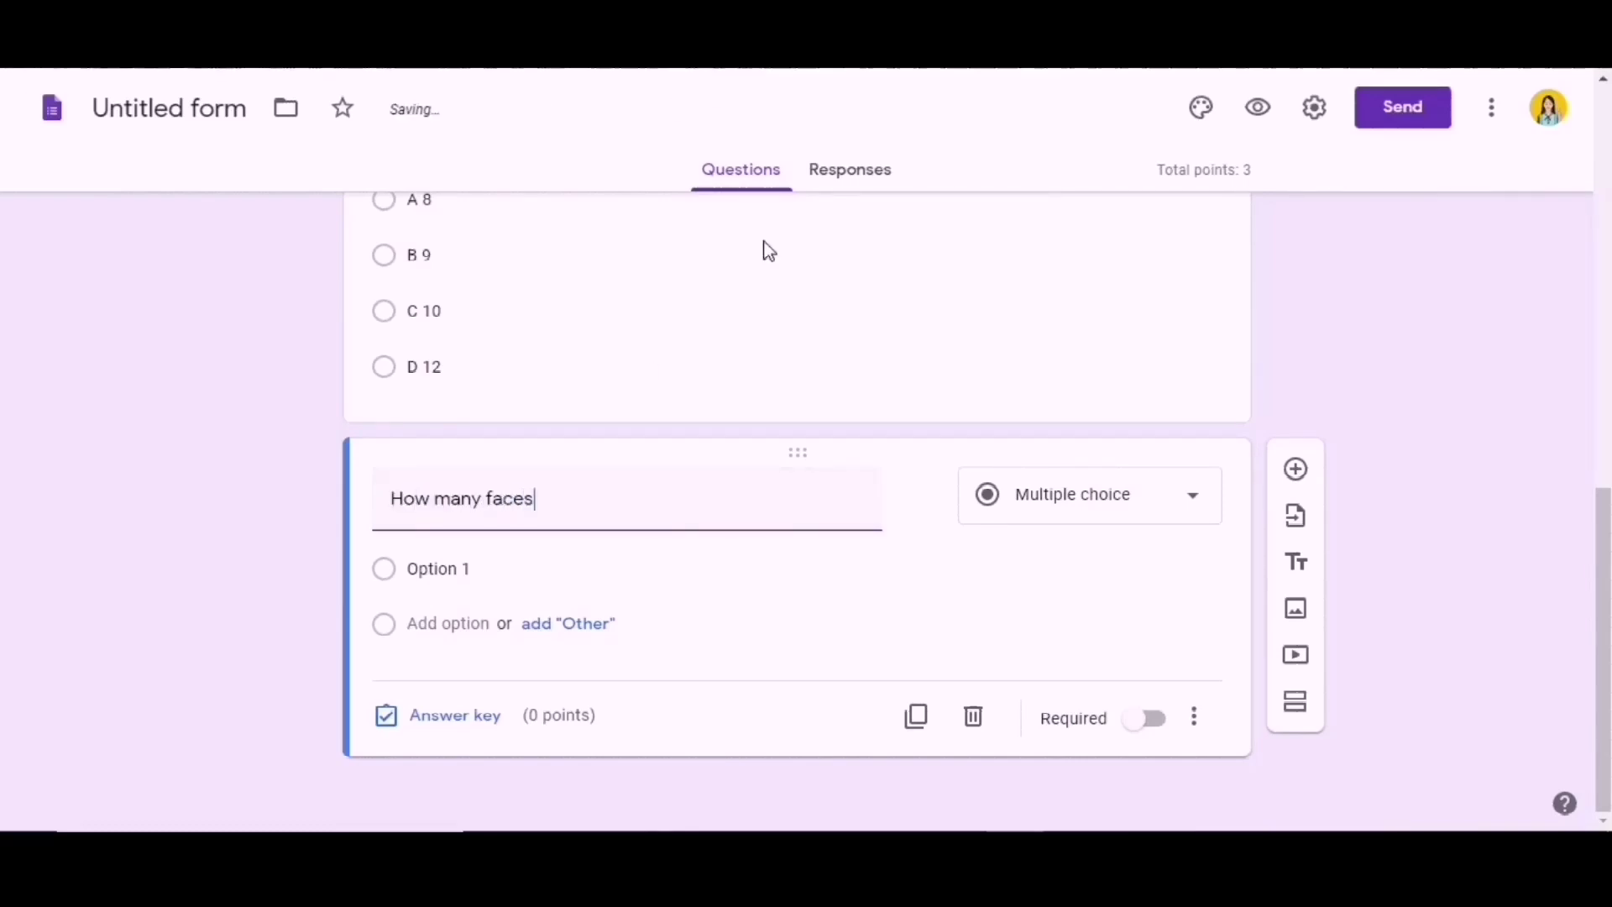
pyautogui.write(' does a cone have?')
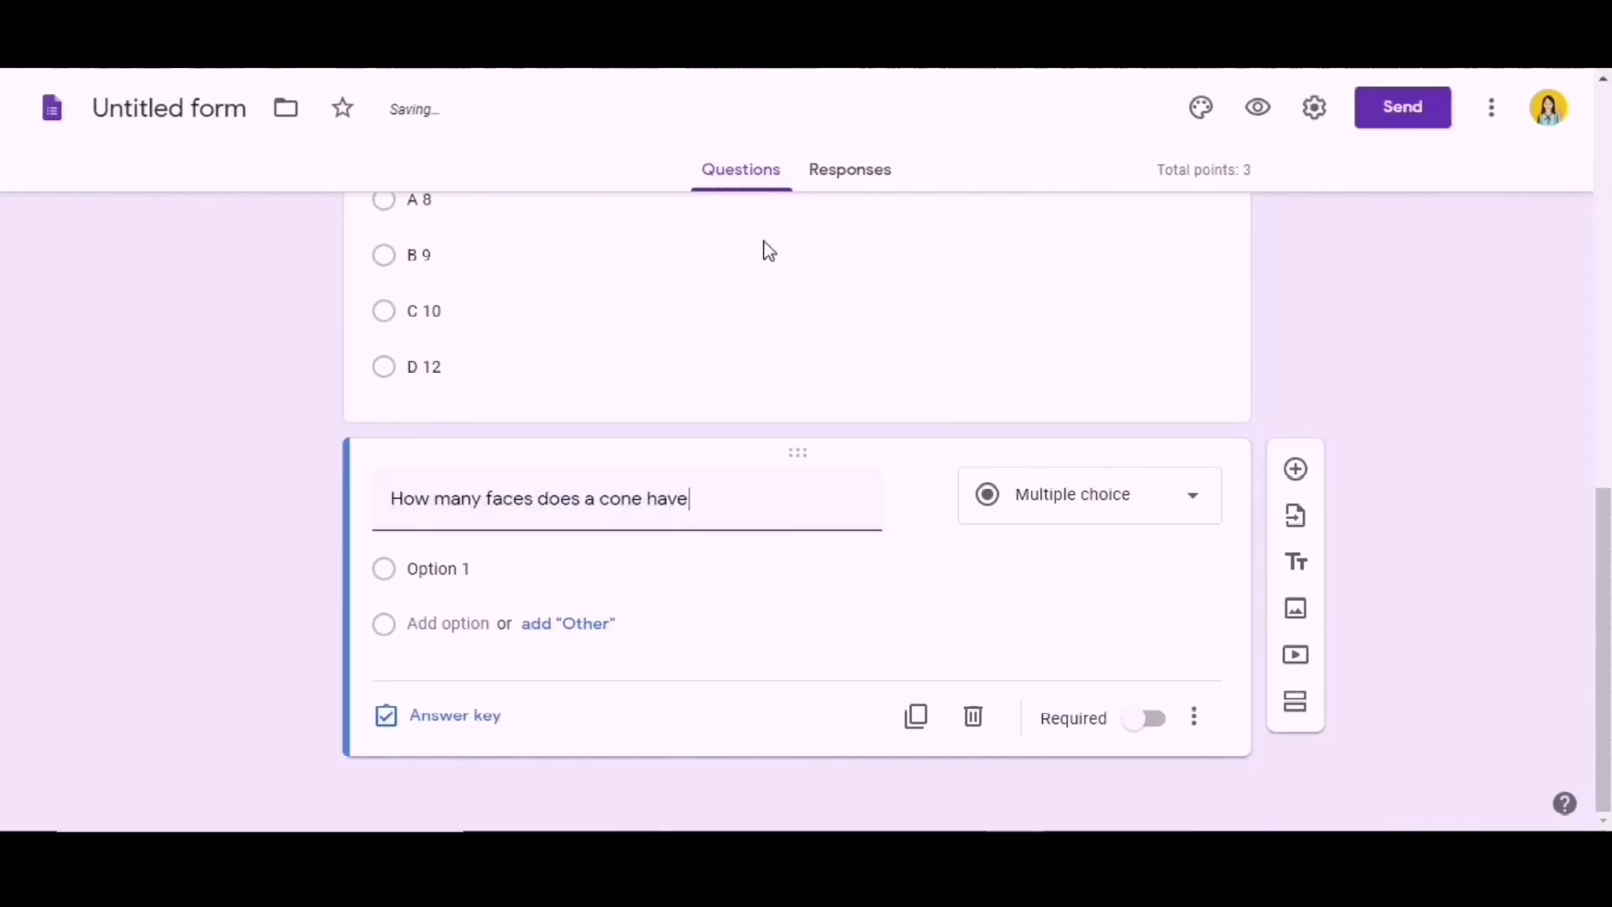
# - Give the cone question the answer options "A 5", "B 4", "C 3" and "D 2"
pyautogui.click(478, 611)
pyautogui.write('A 5')
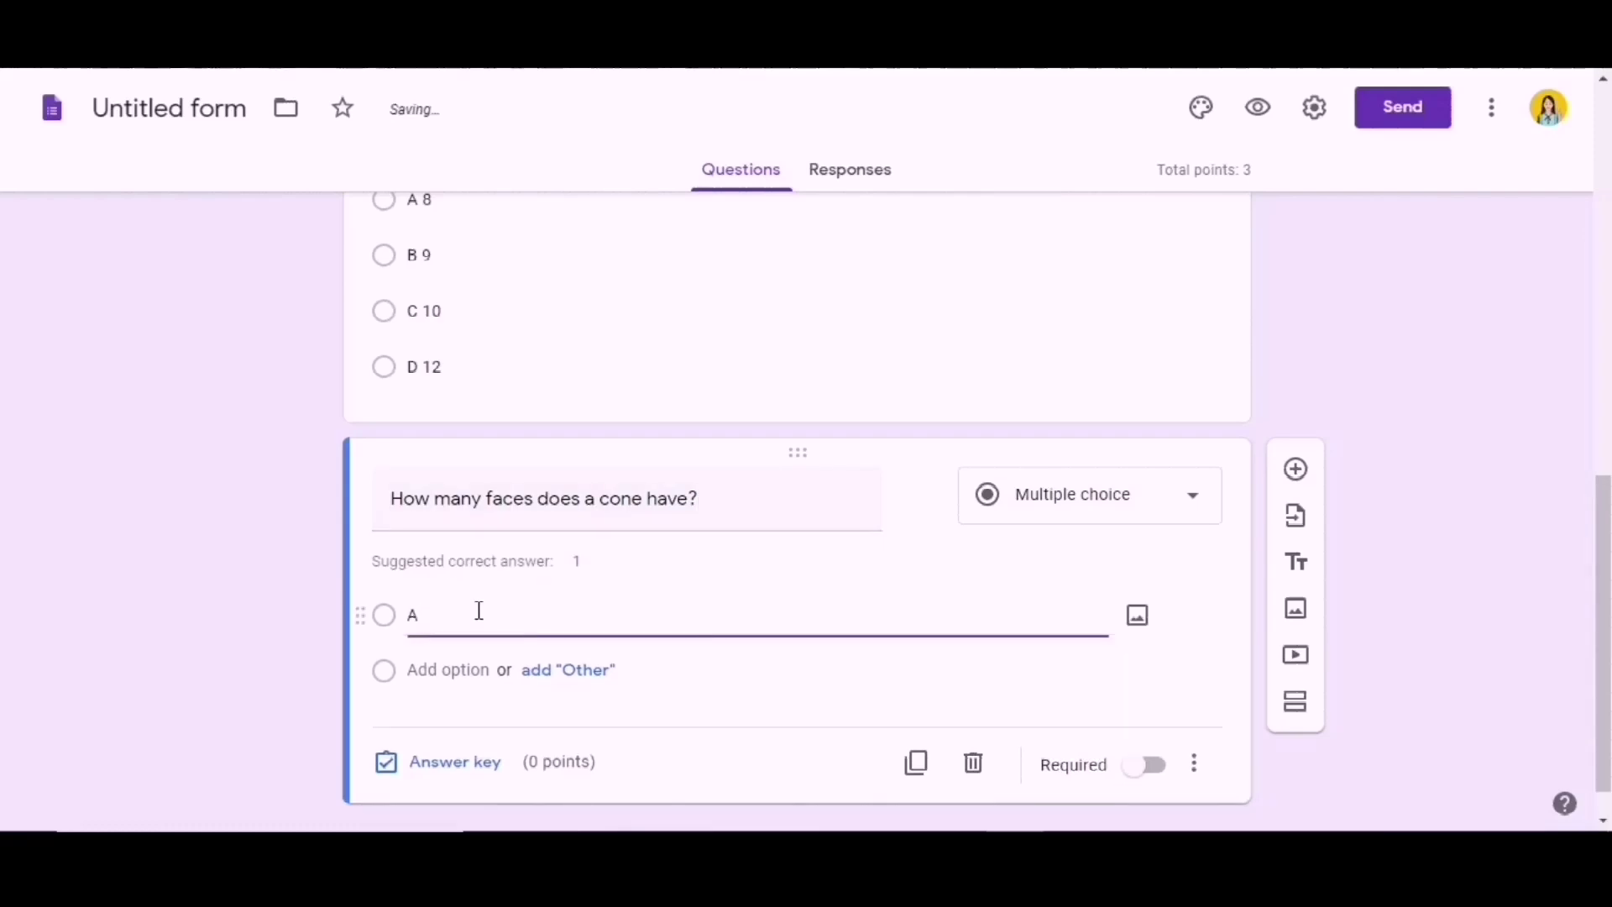
pyautogui.click(463, 670)
pyautogui.write('b')
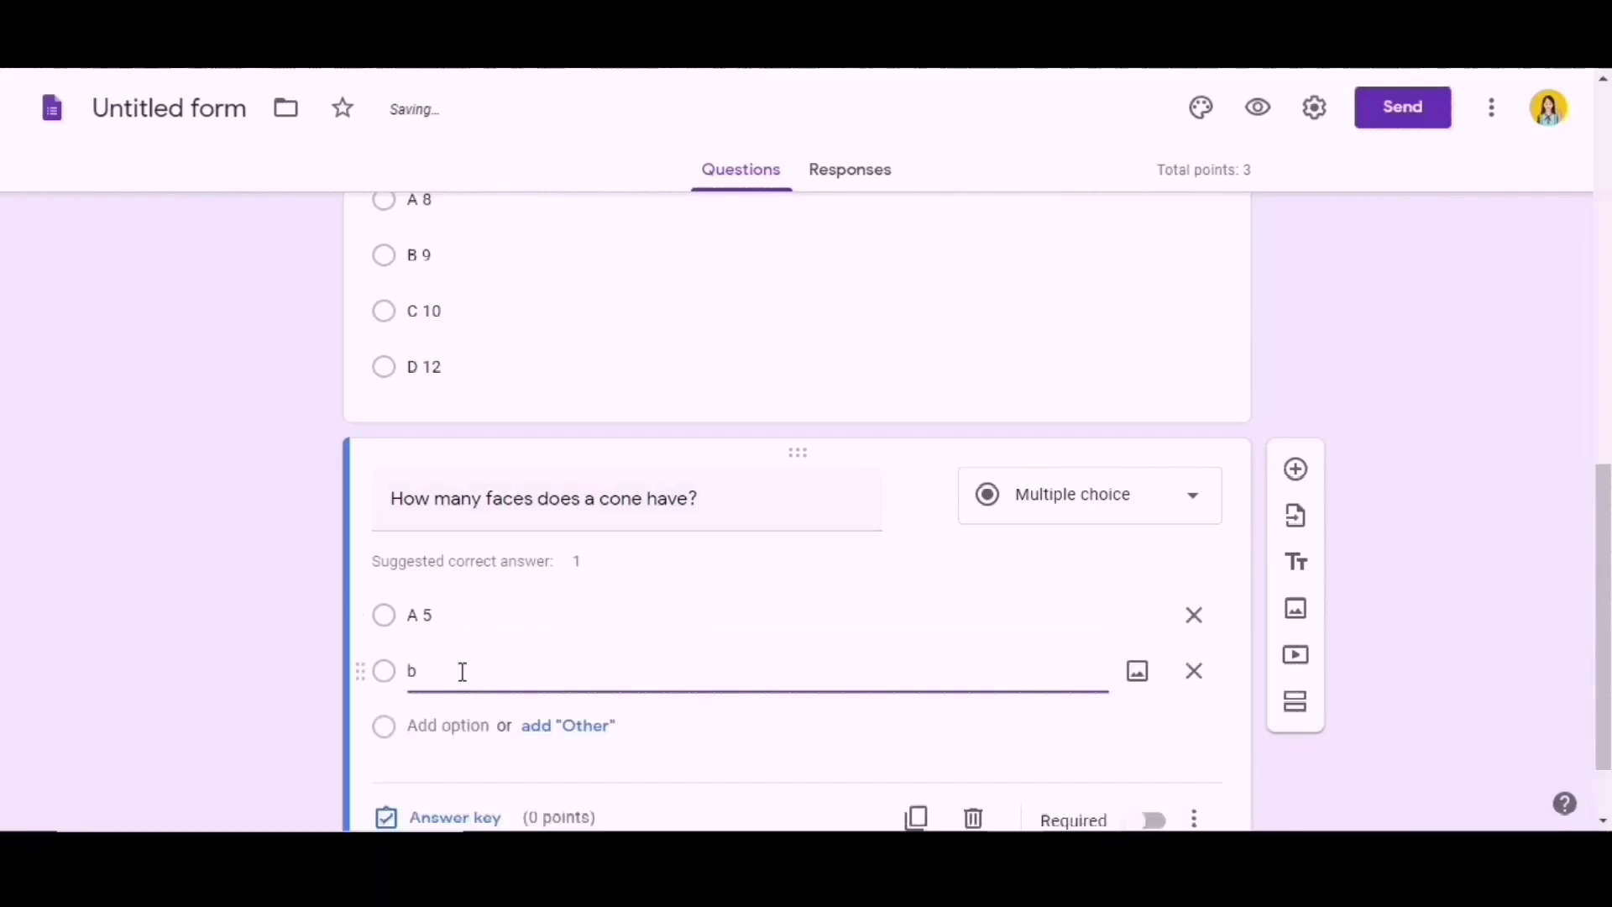
pyautogui.click(445, 726)
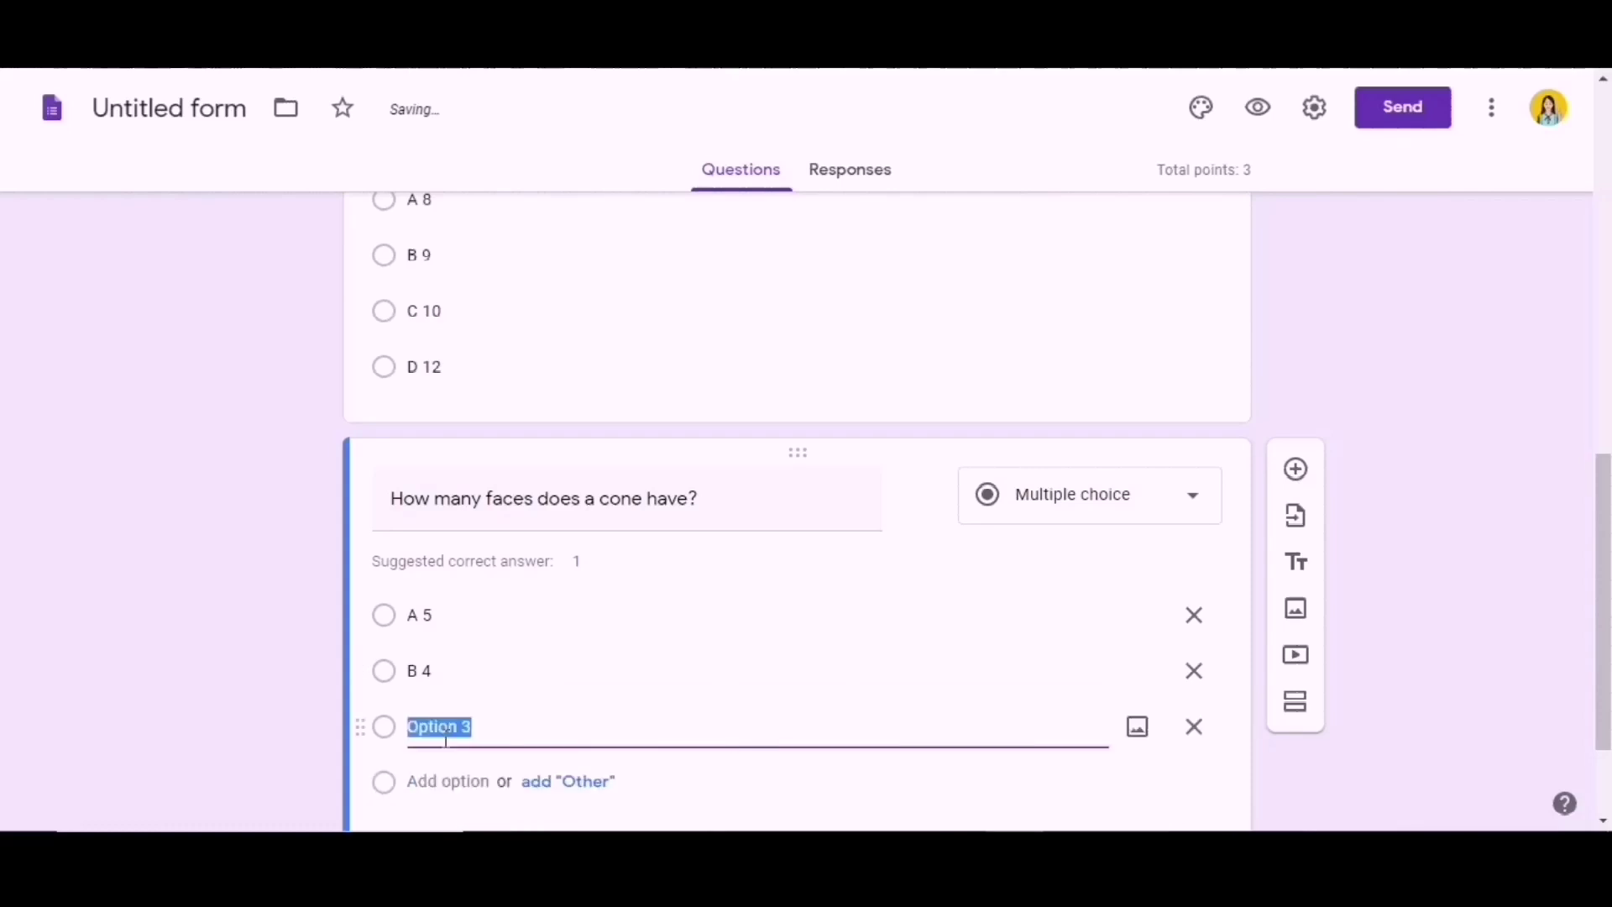
pyautogui.write('C 3')
pyautogui.click(443, 782)
pyautogui.write('D 2')
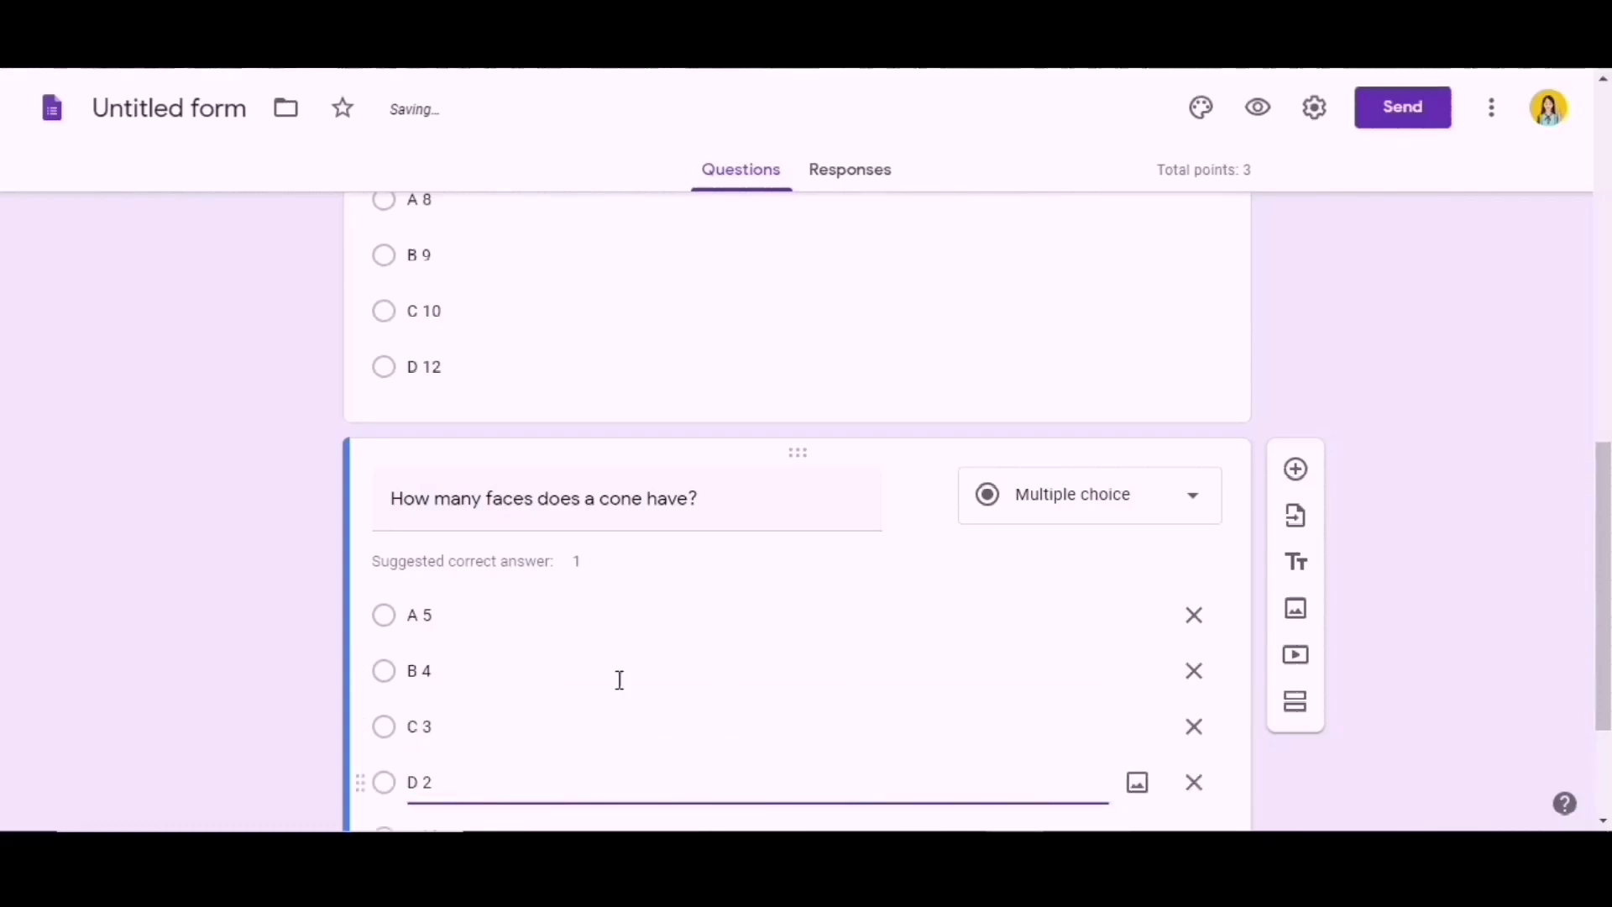
# - Mark "D 2" as the correct answer to the cone question and make it worth 1 point
pyautogui.scroll(-3, 546, 705)
pyautogui.click(466, 718)
pyautogui.click(432, 591)
pyautogui.click(1157, 377)
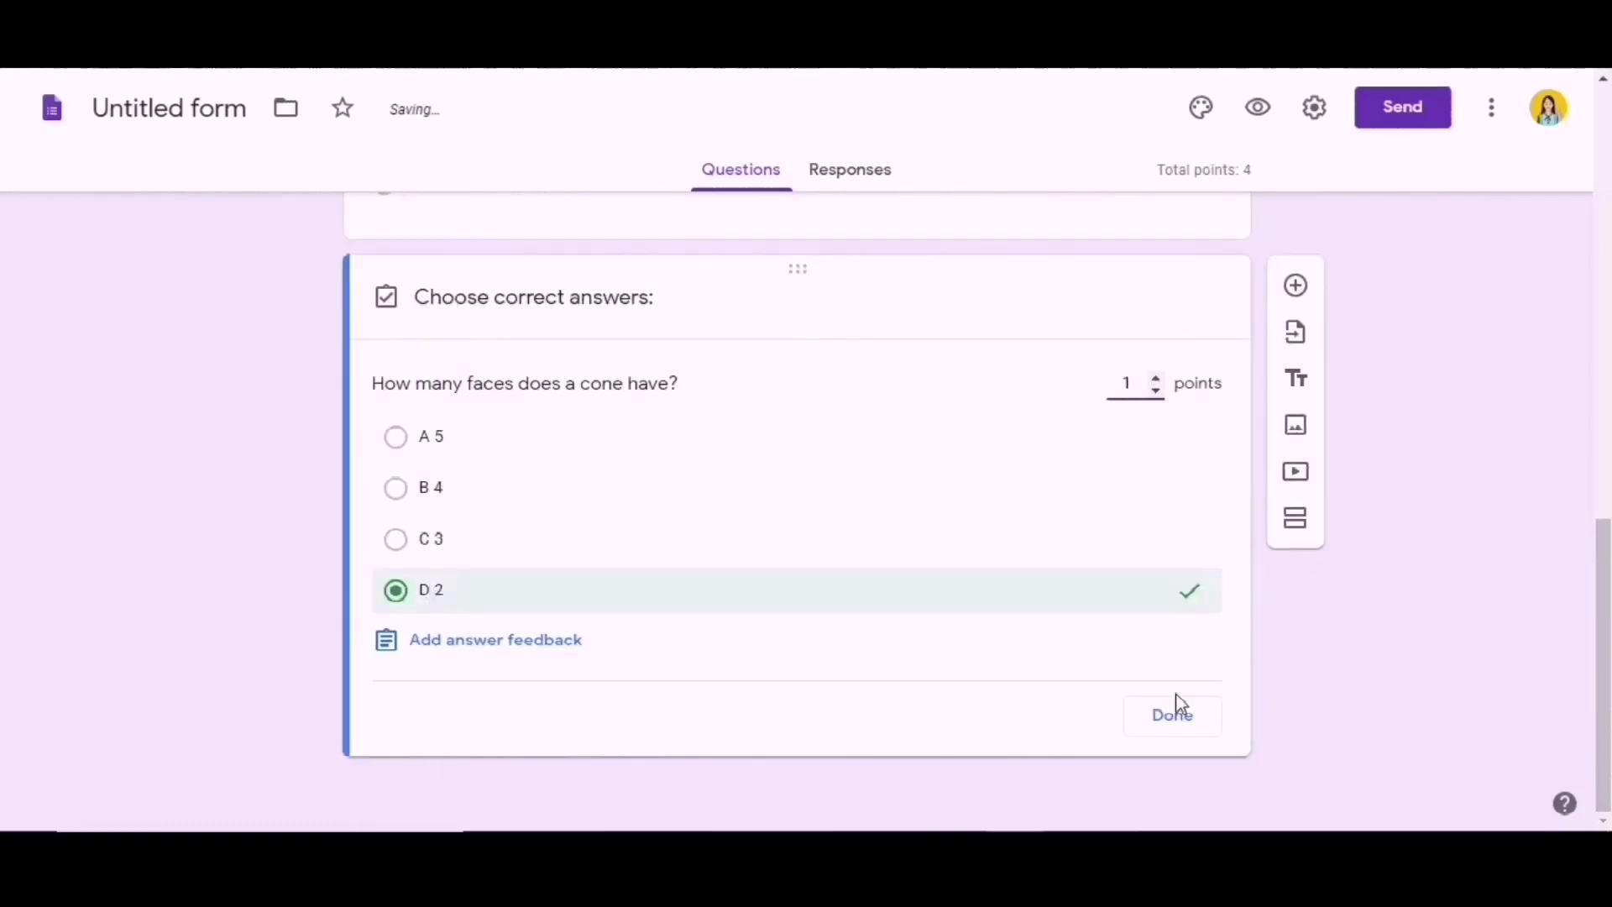
pyautogui.click(1173, 714)
# - Add a fifth multiple-choice question reading "What is the least number of faces in a polyhedron?"
pyautogui.click(1294, 301)
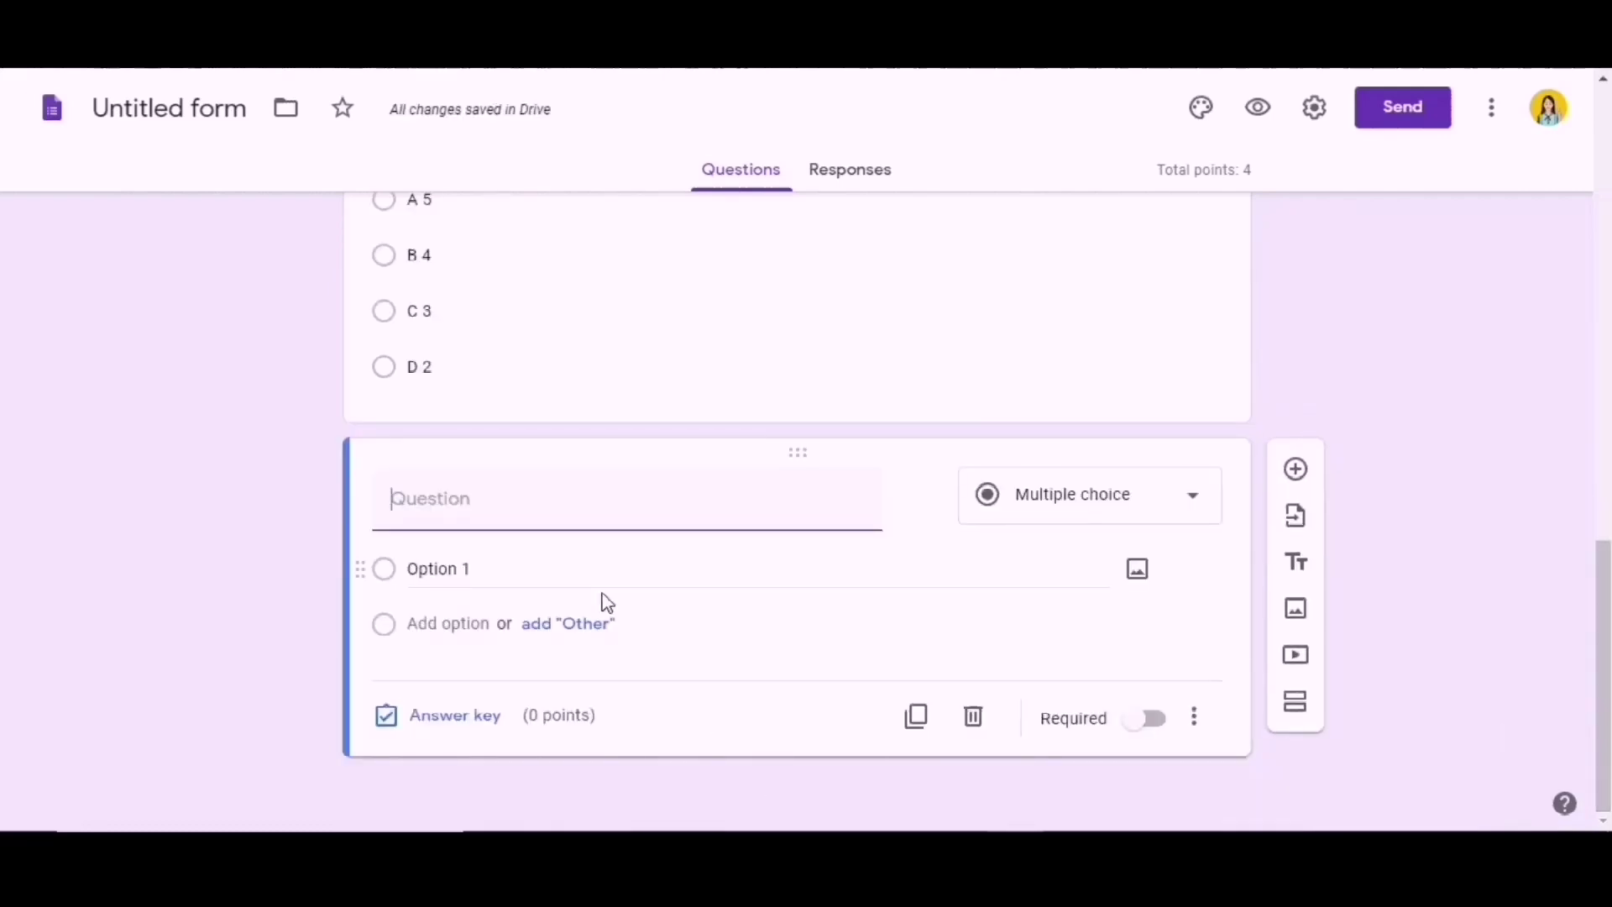
pyautogui.click(557, 500)
pyautogui.write('What is the ')
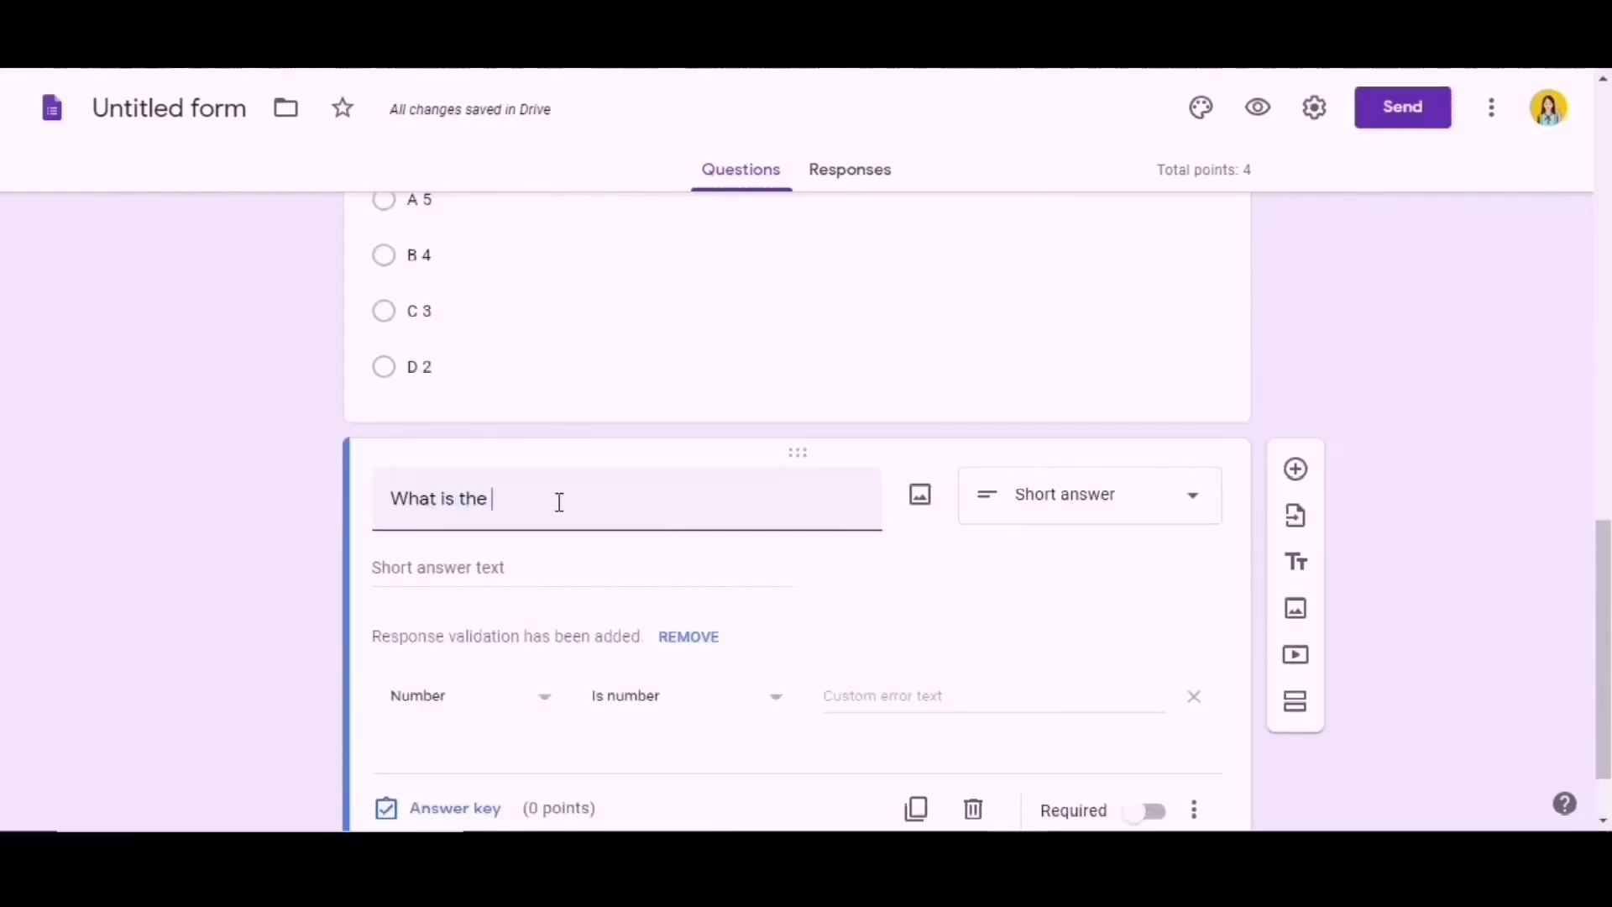
pyautogui.write('least number of faces of')
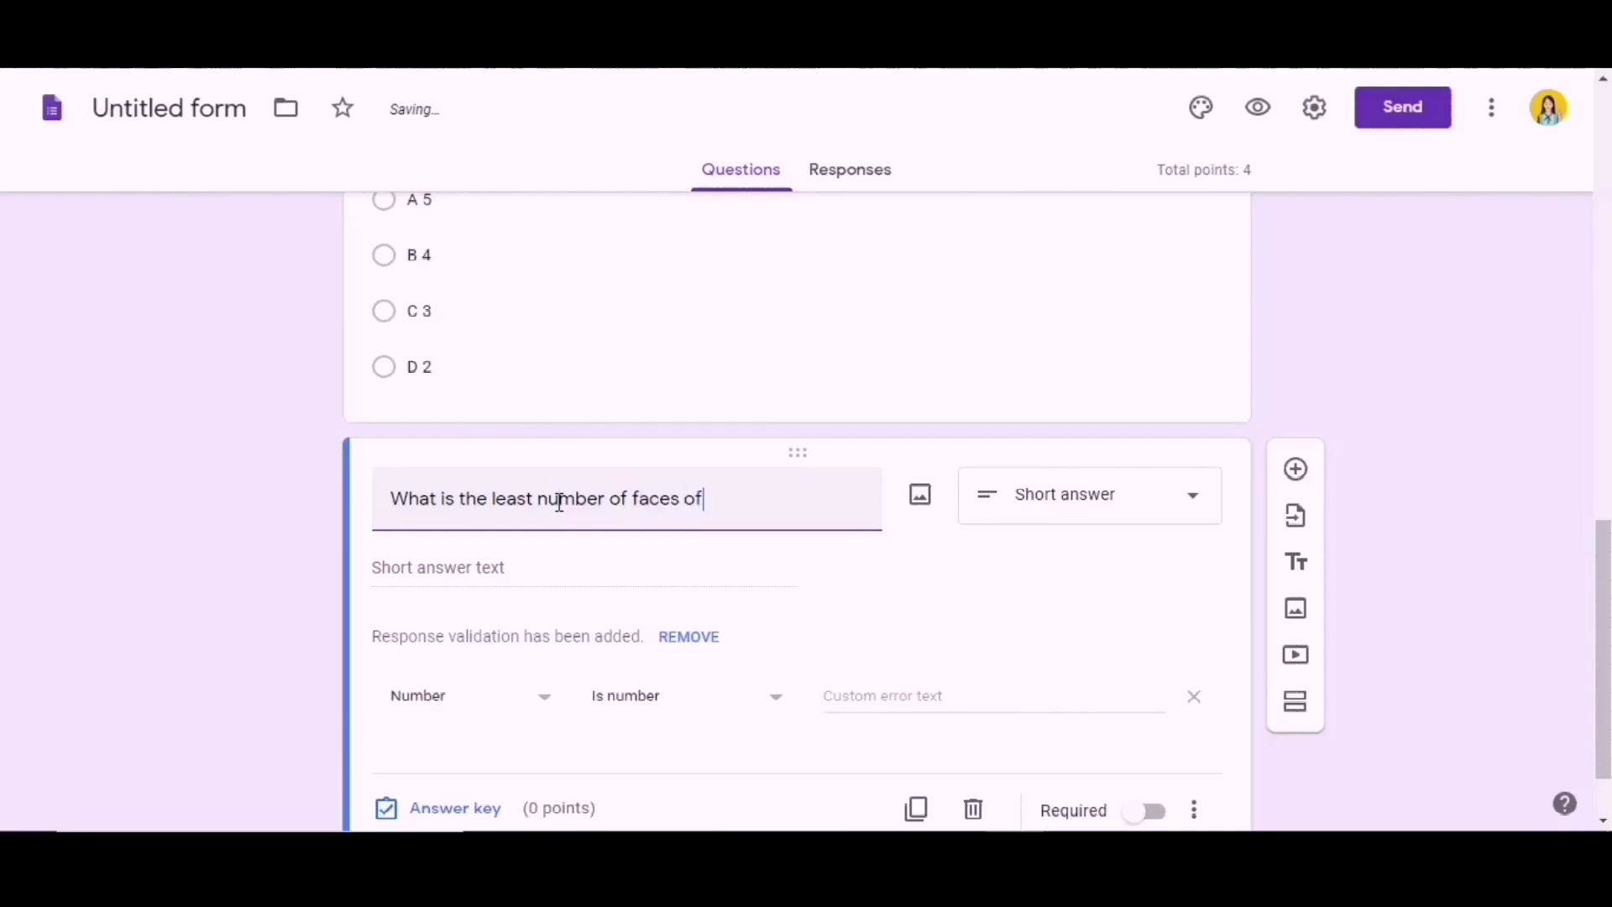
pyautogui.write(' a p')
pyautogui.press('BackSpace')
pyautogui.press('BackSpace')
pyautogui.write('in a polyhedr')
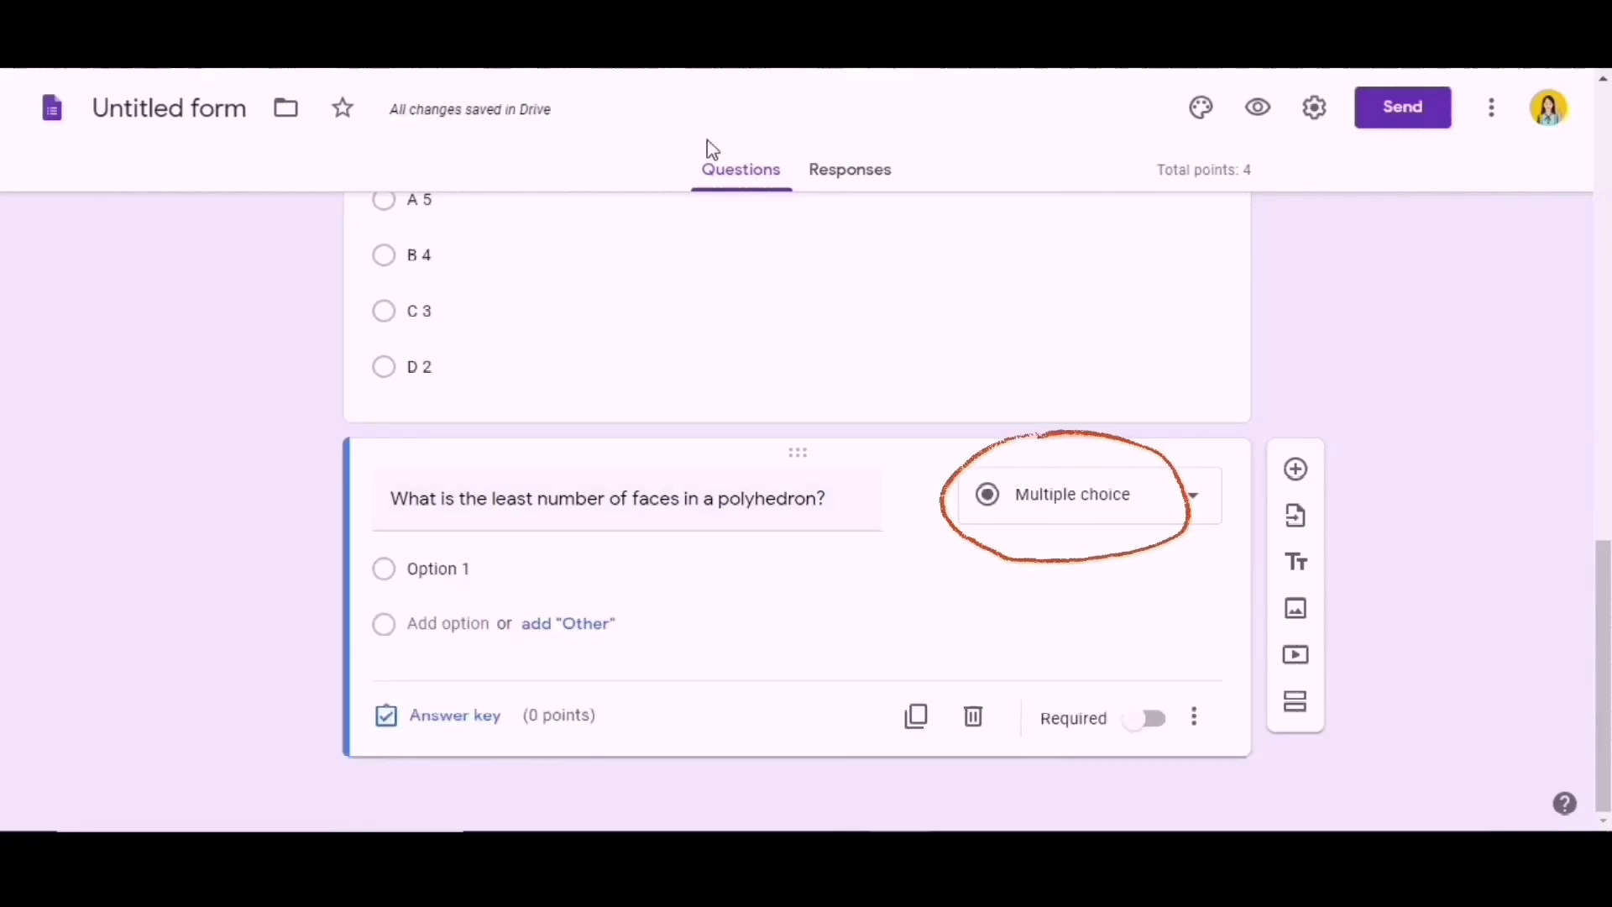
# - Enter "A." as the polyhedron question's first option and add all the suggested options B, C and D
pyautogui.click(463, 567)
pyautogui.press('BackSpace')
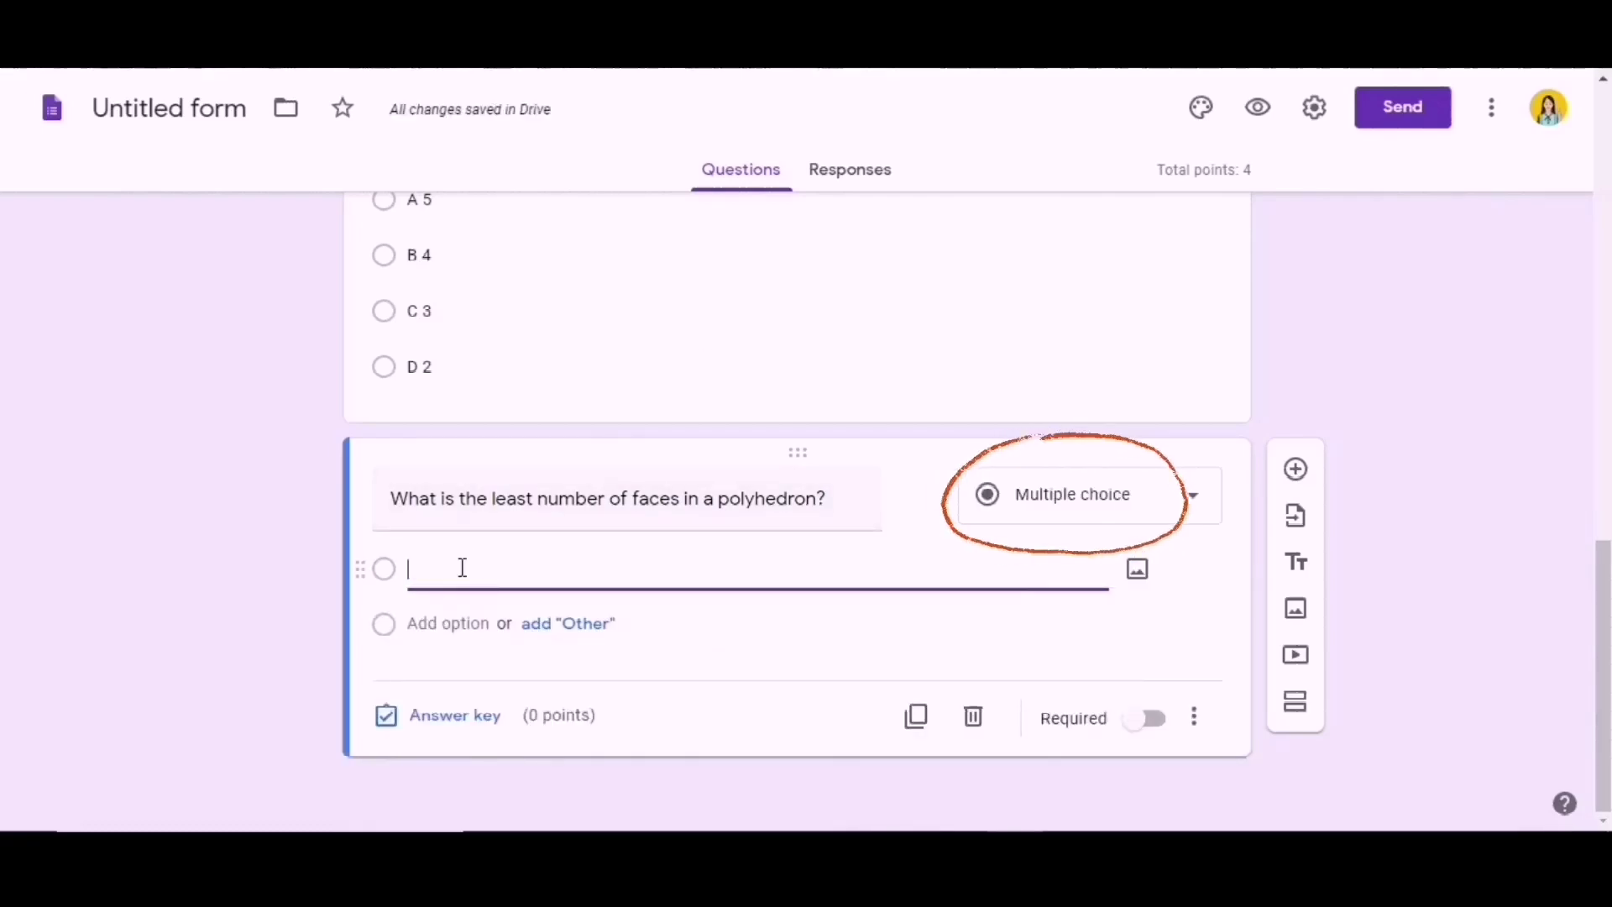
pyautogui.write('A.')
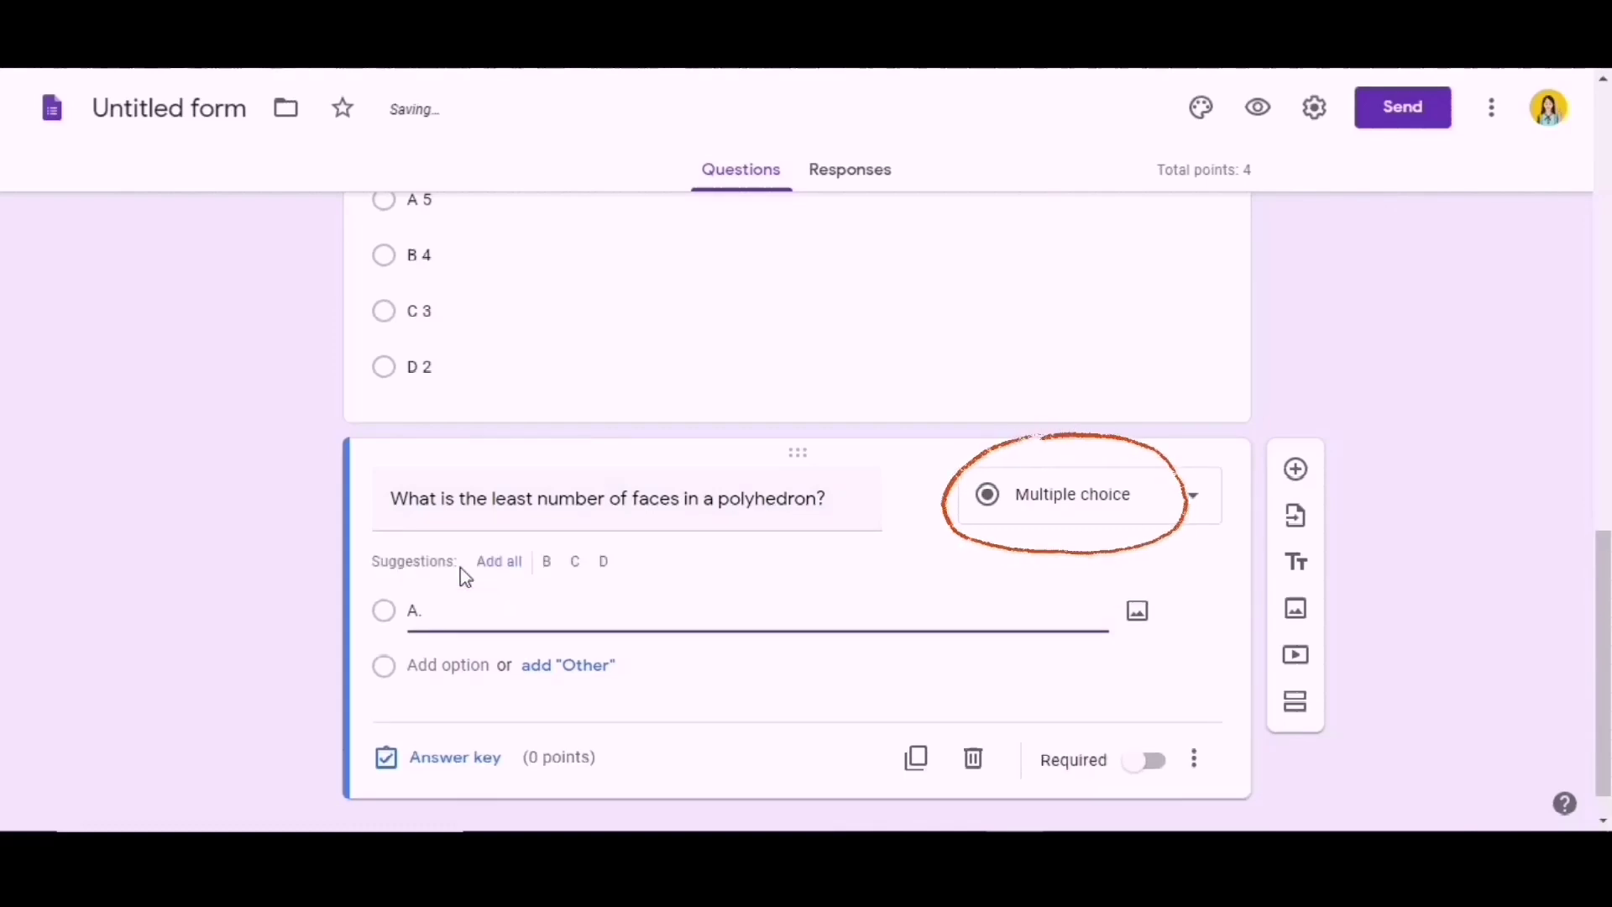
pyautogui.click(484, 565)
pyautogui.click(484, 563)
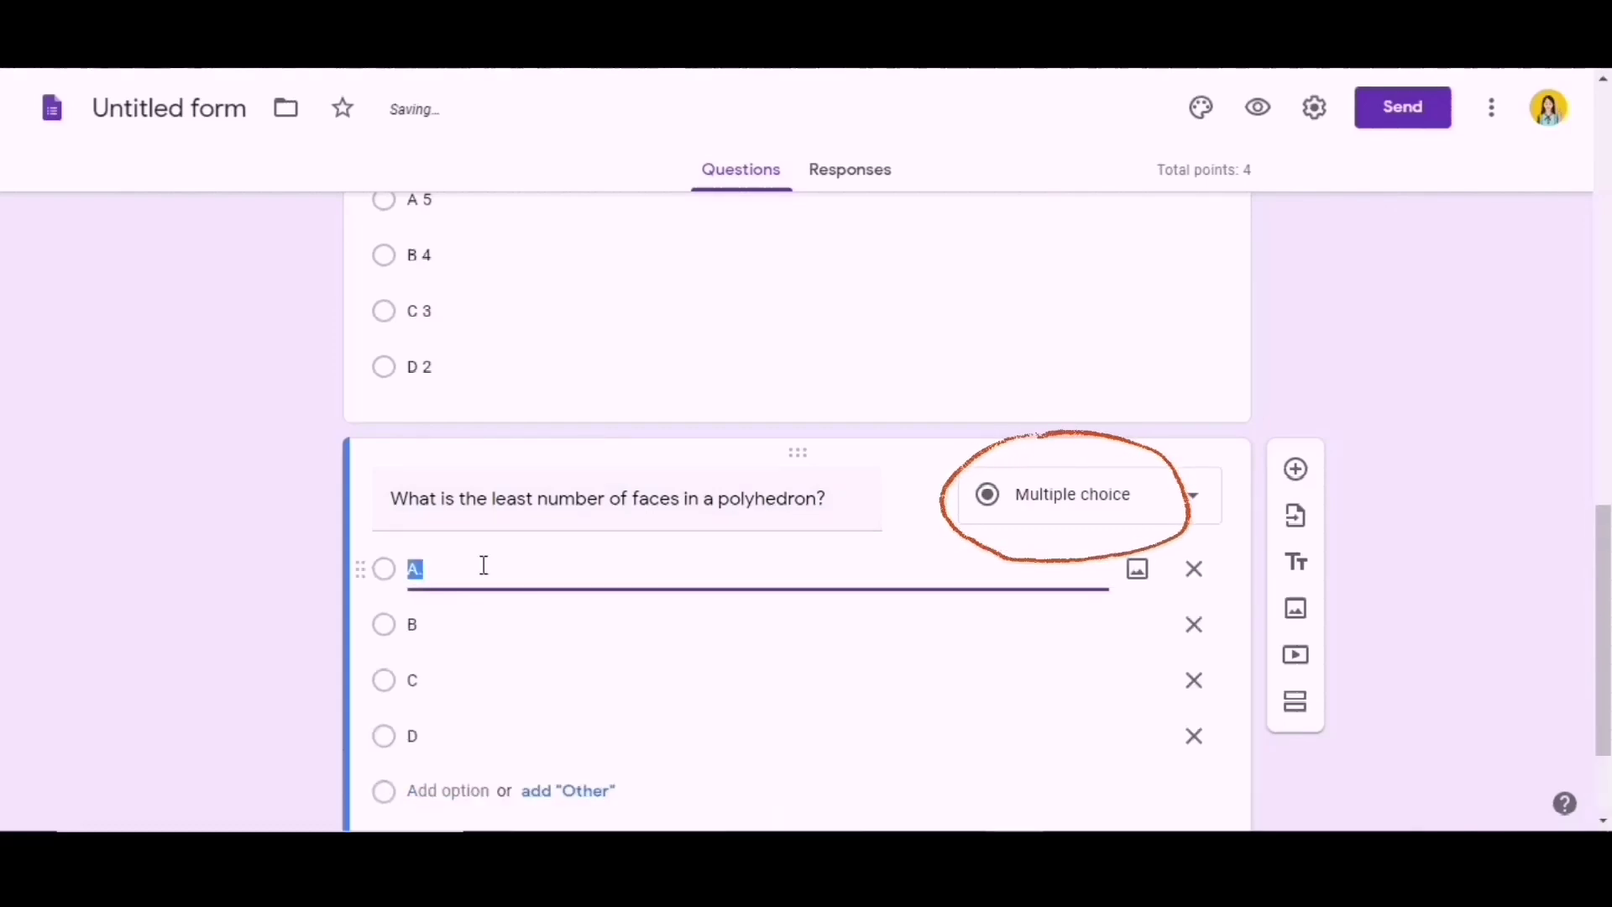
# - Complete the polyhedron question's answer options as "A 3", "B 4", "C 5" and "D 6"
pyautogui.click(441, 570)
pyautogui.press('BackSpace')
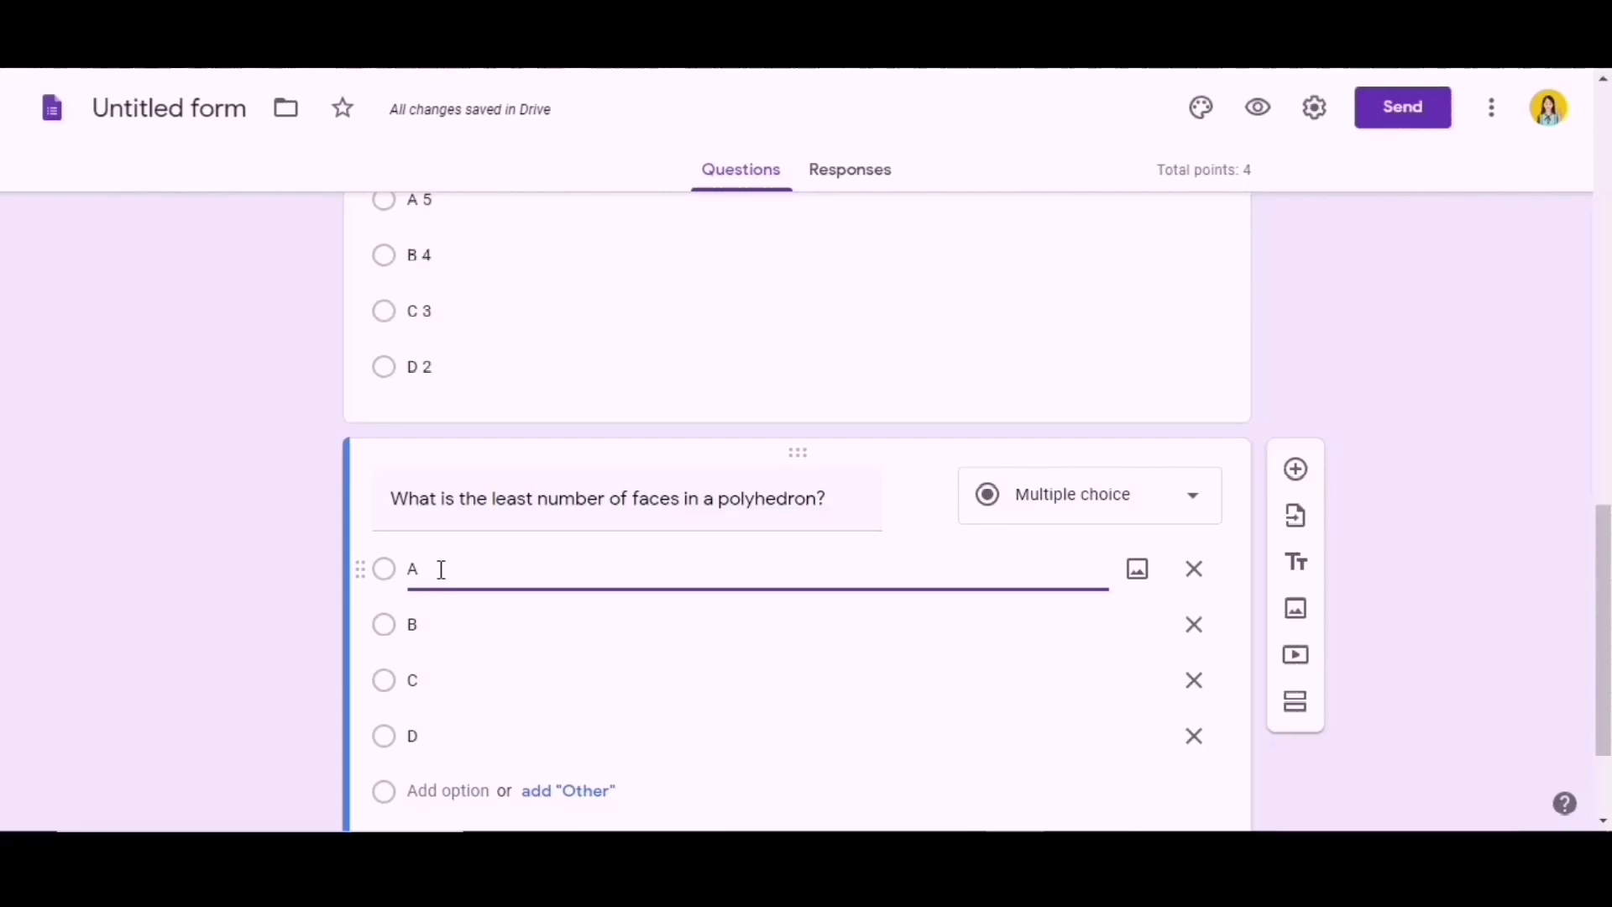
pyautogui.press('Tab')
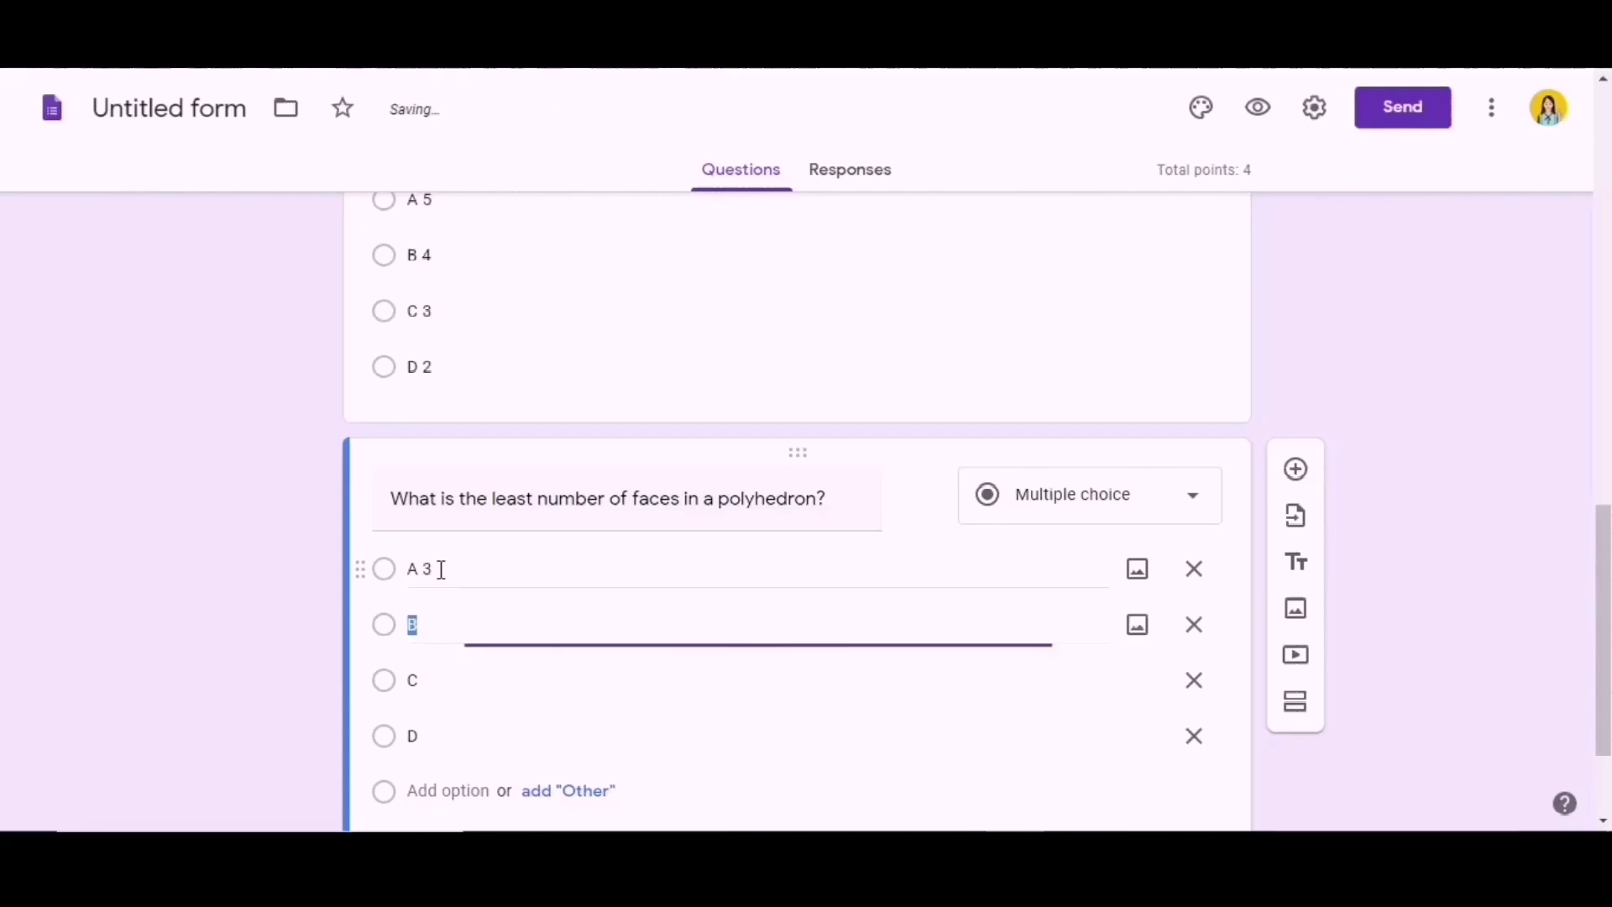
pyautogui.write('B 4')
pyautogui.press('Tab')
pyautogui.write('C 5')
pyautogui.press('Tab')
pyautogui.write('D 6')
# - Mark only "B 4" as the correct answer to the polyhedron question and make it worth 1 point
pyautogui.scroll(-2, 441, 570)
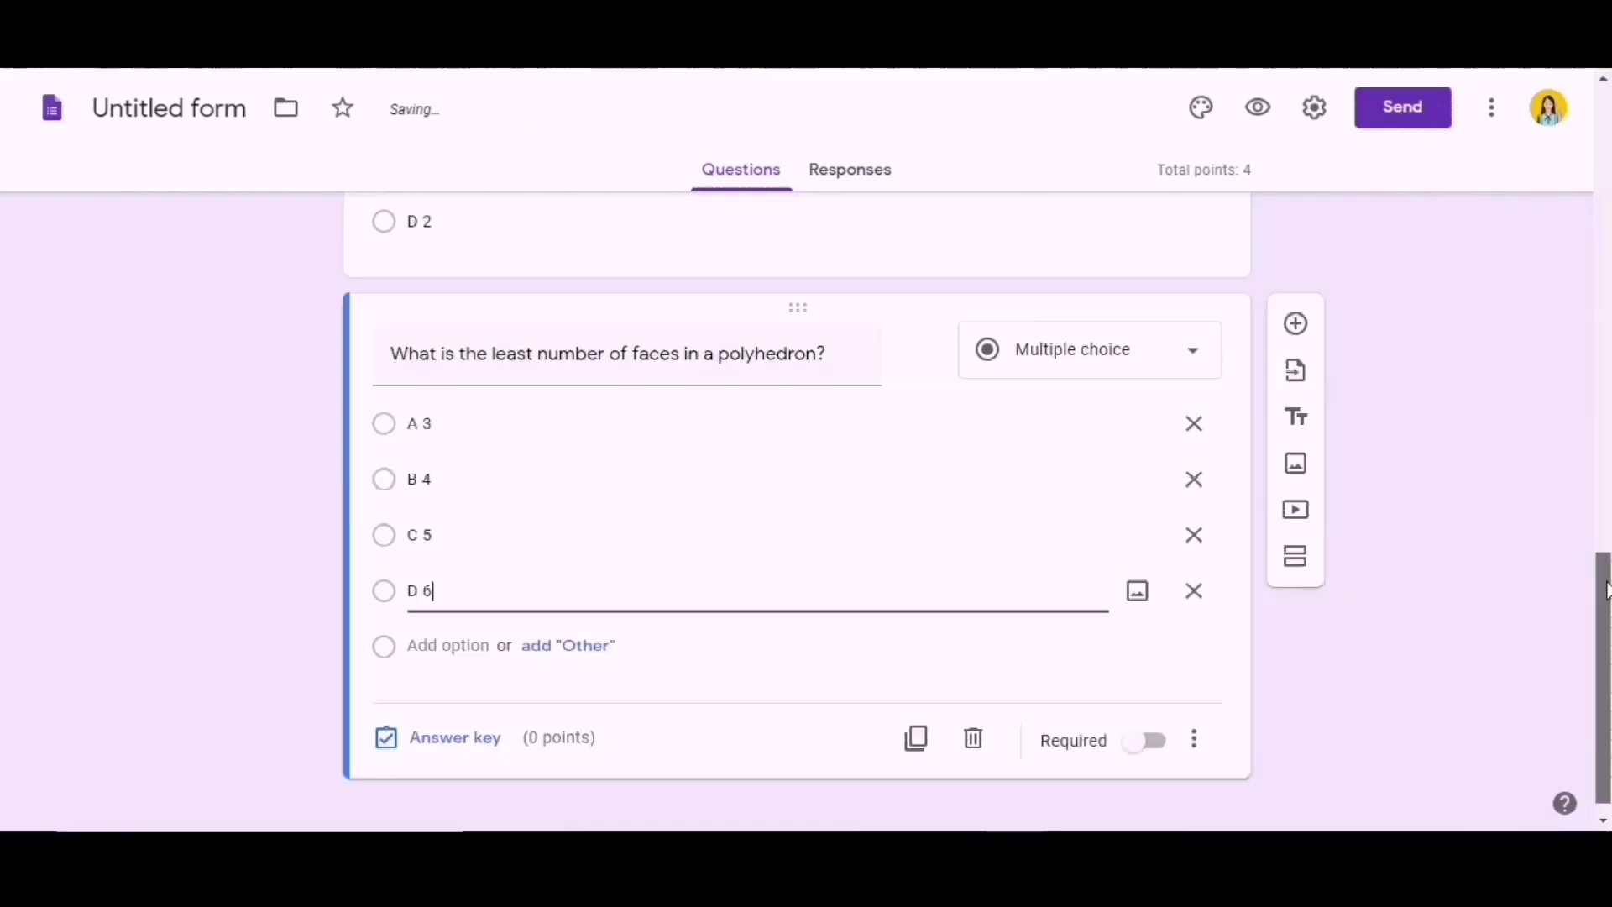
pyautogui.click(460, 729)
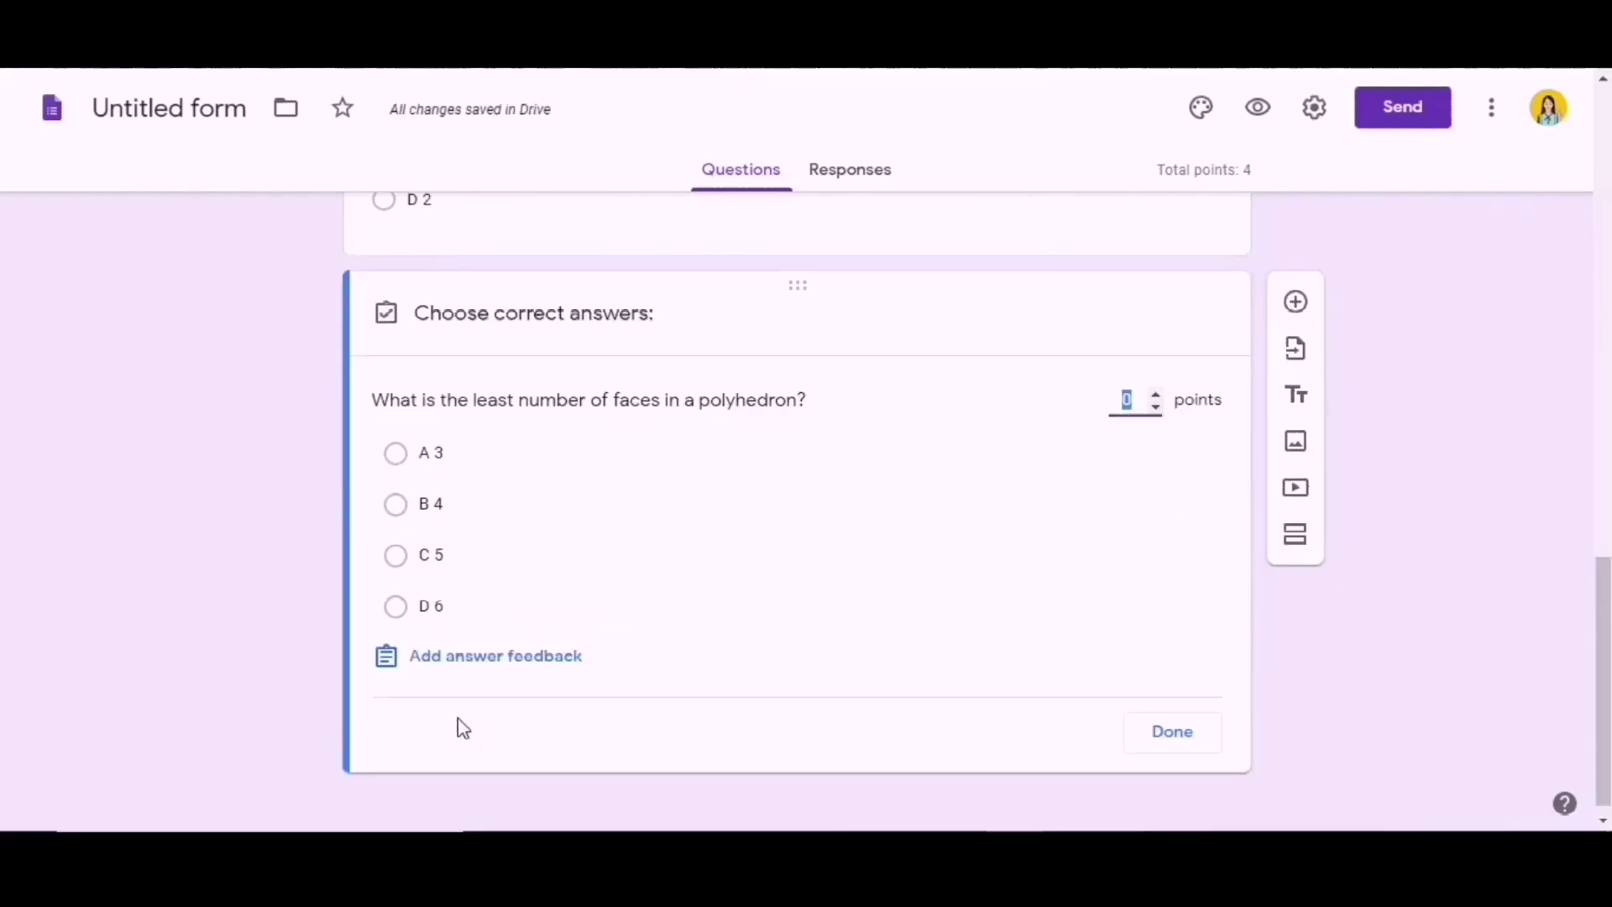
pyautogui.click(396, 457)
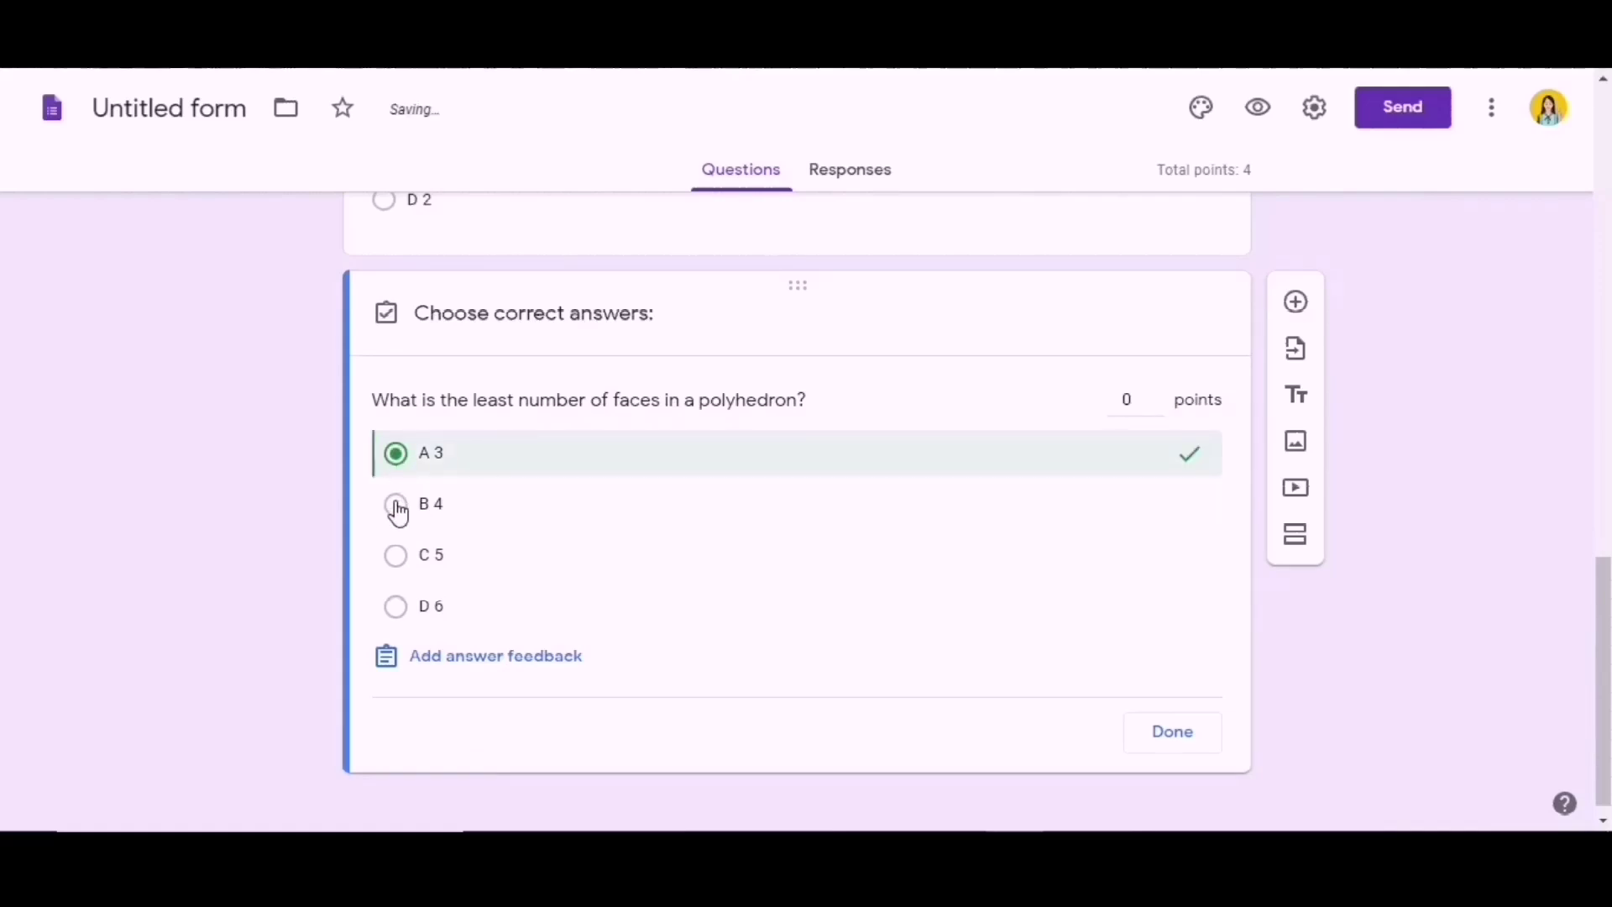
pyautogui.click(396, 506)
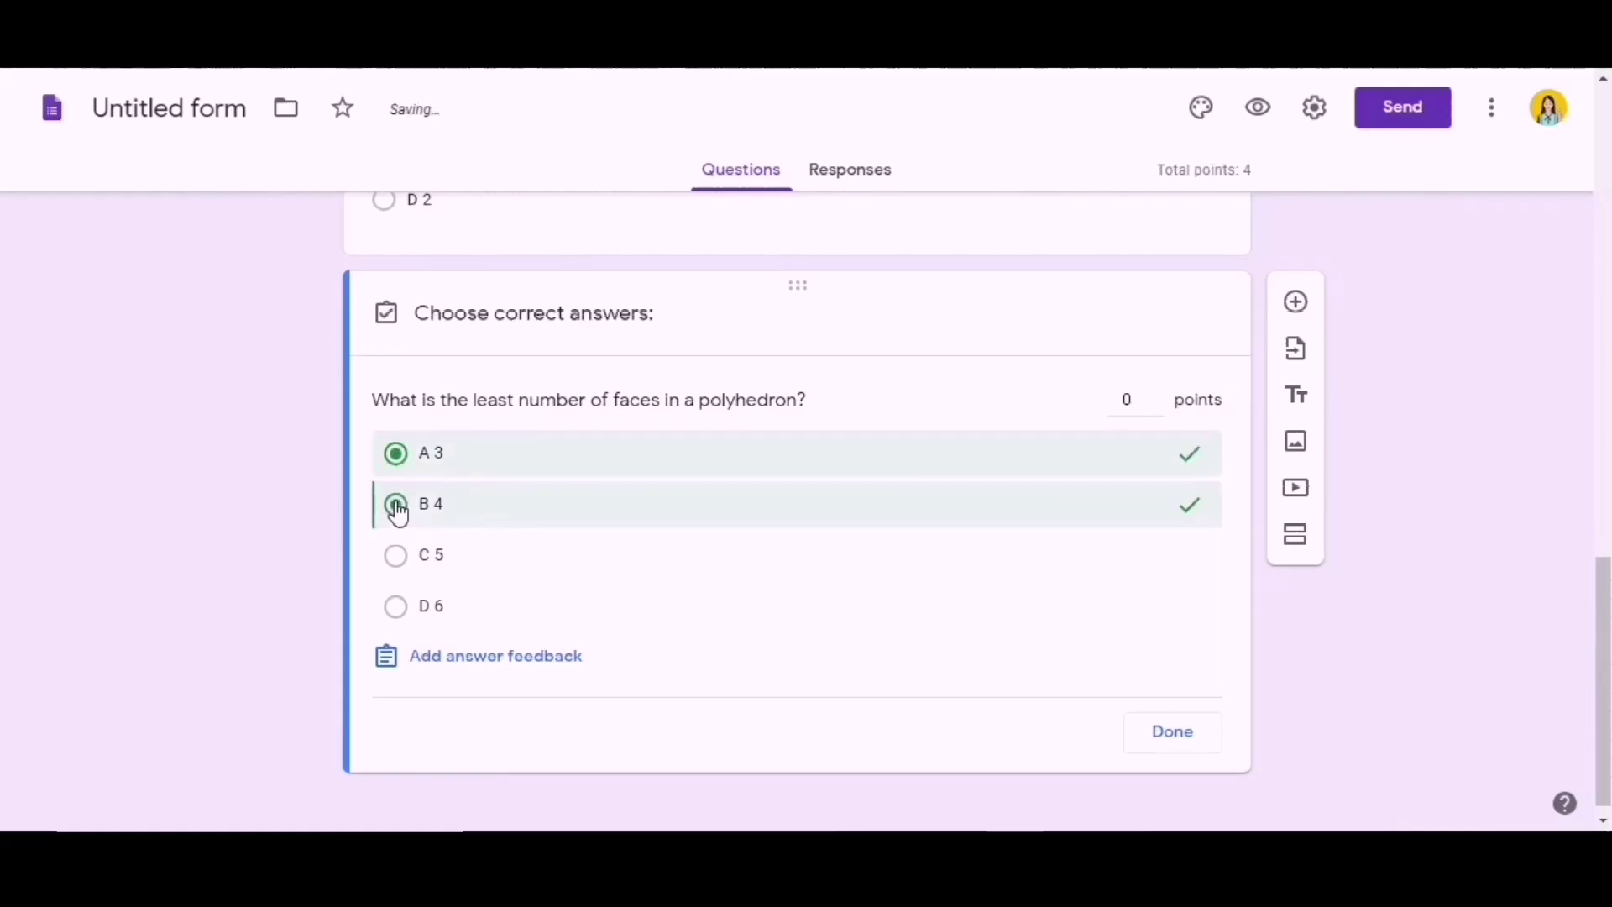
pyautogui.click(1163, 458)
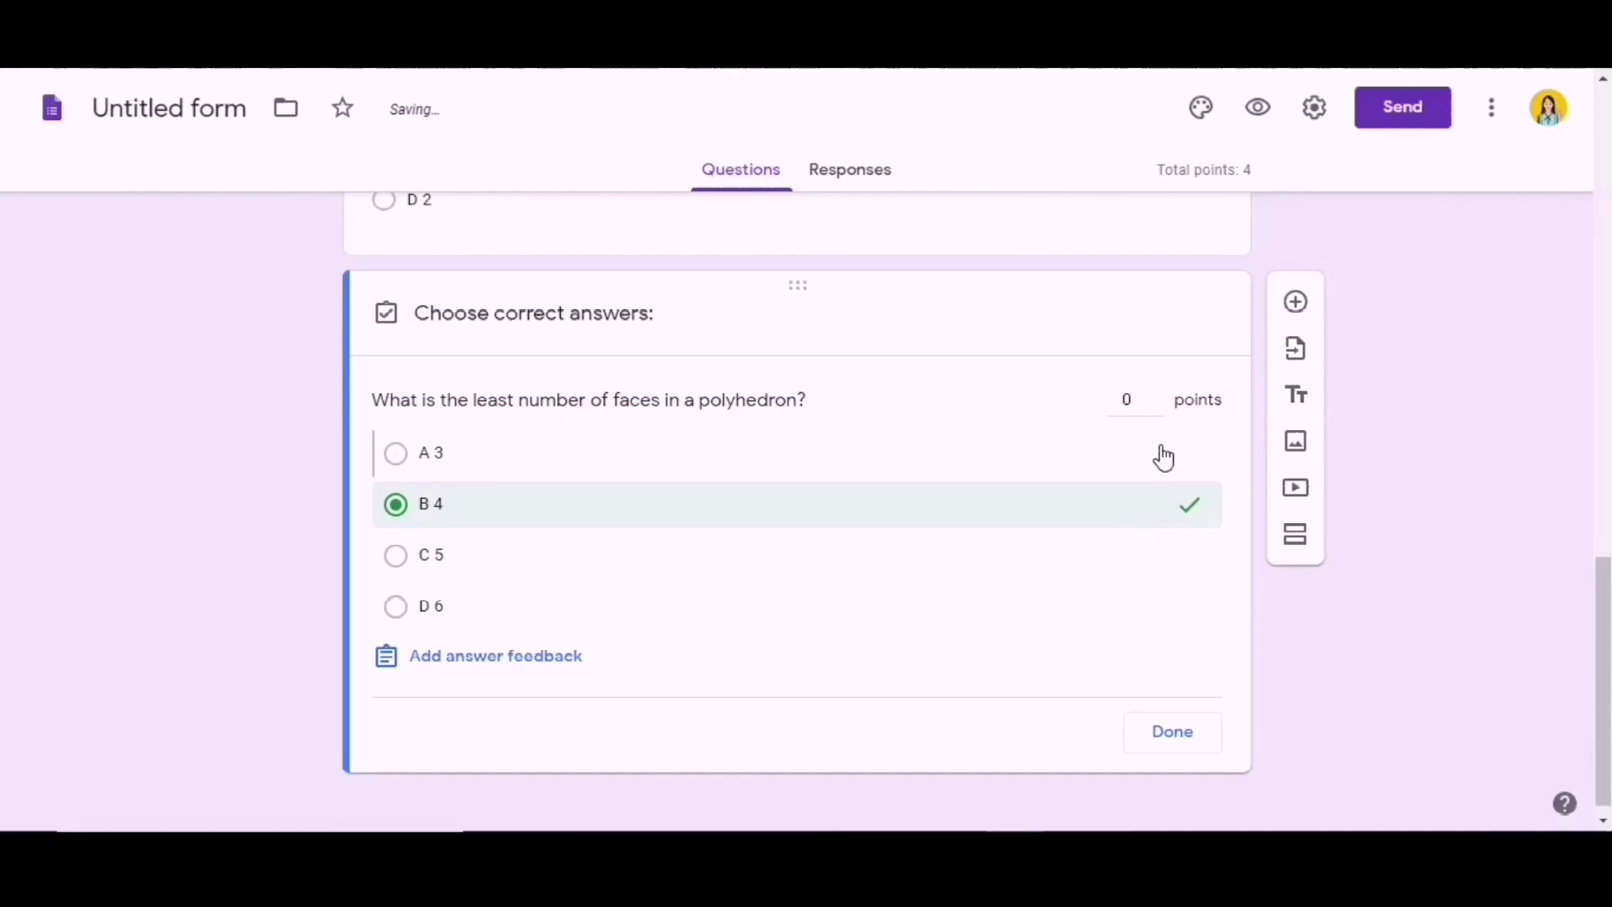
pyautogui.click(1157, 398)
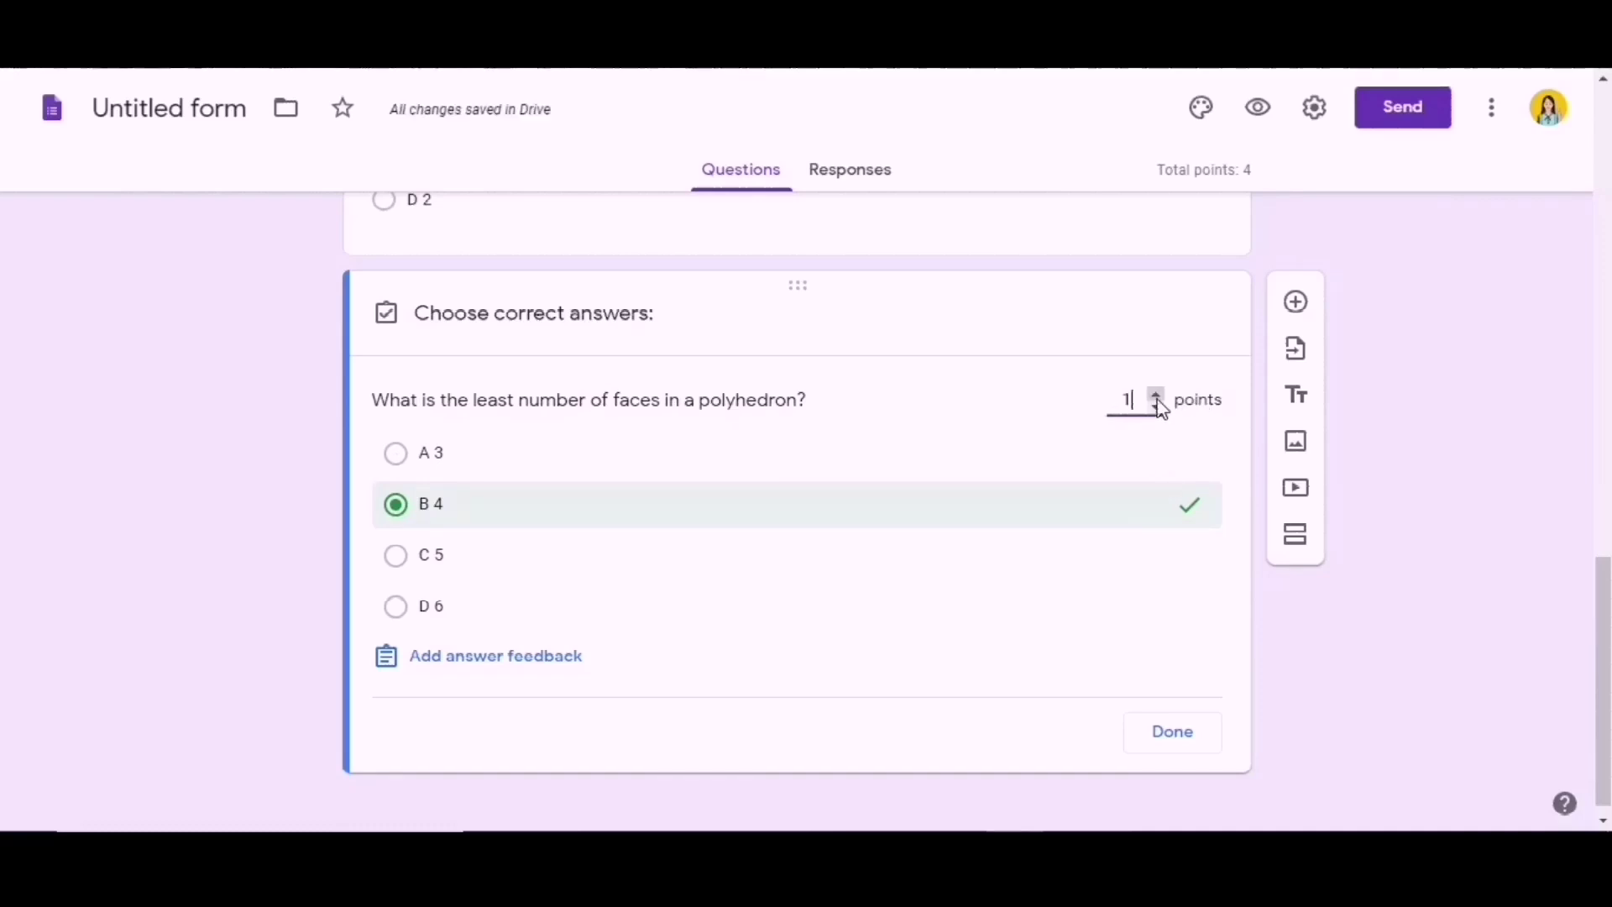
pyautogui.click(1175, 733)
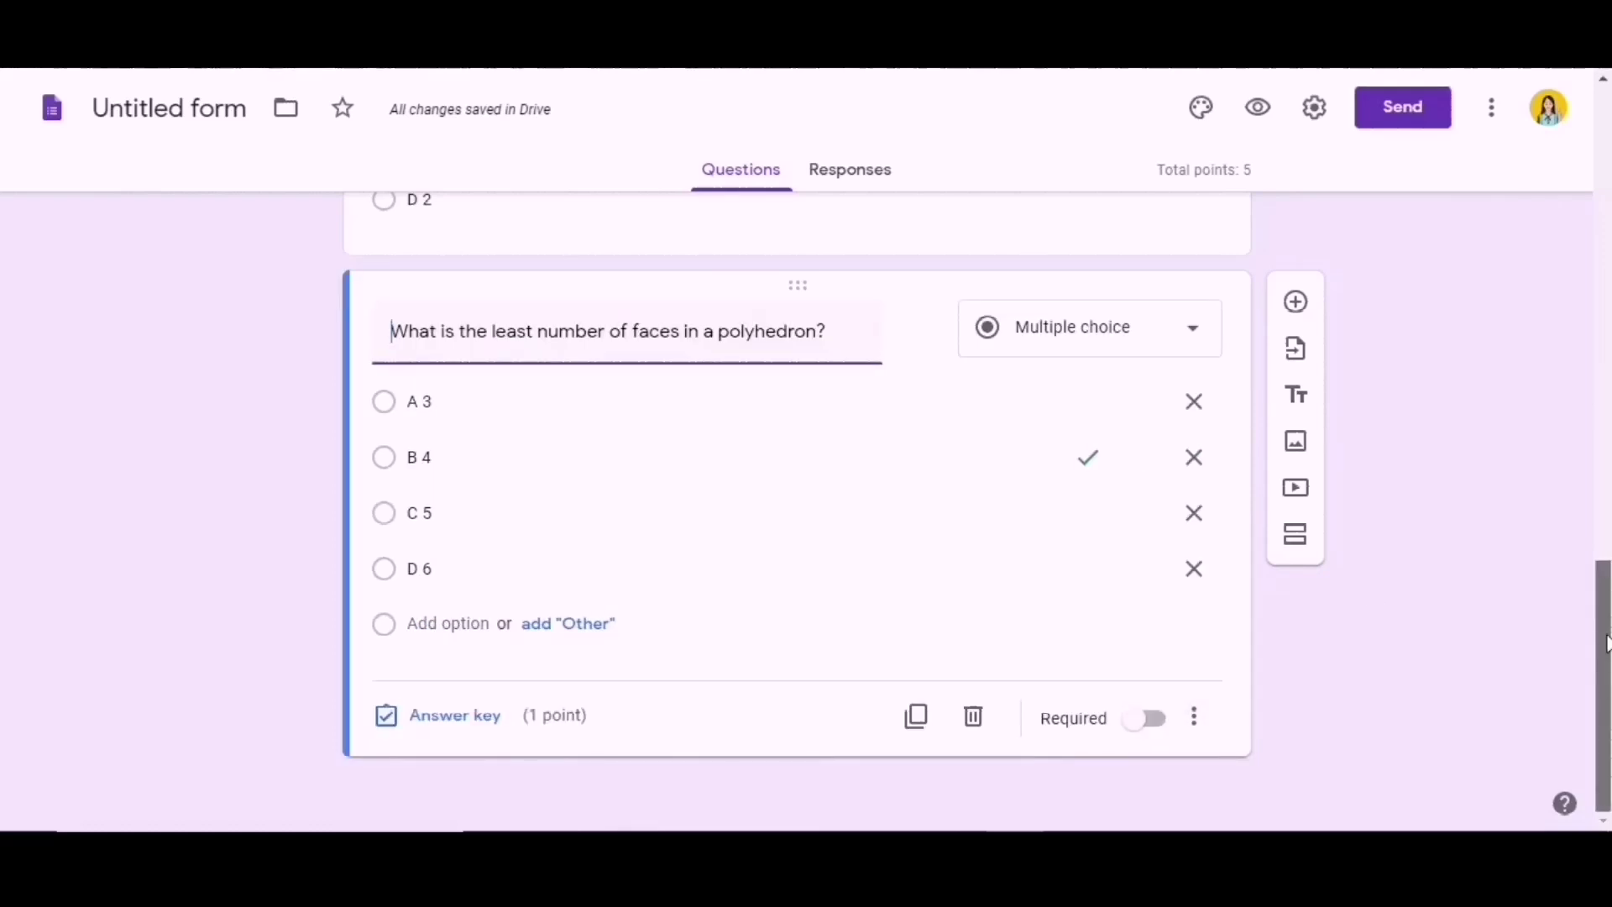
# - Make the polyhedron question and the cone question required
pyautogui.click(1164, 722)
pyautogui.moveTo(1605, 652); pyautogui.dragTo(1594, 500)
pyautogui.click(1041, 606)
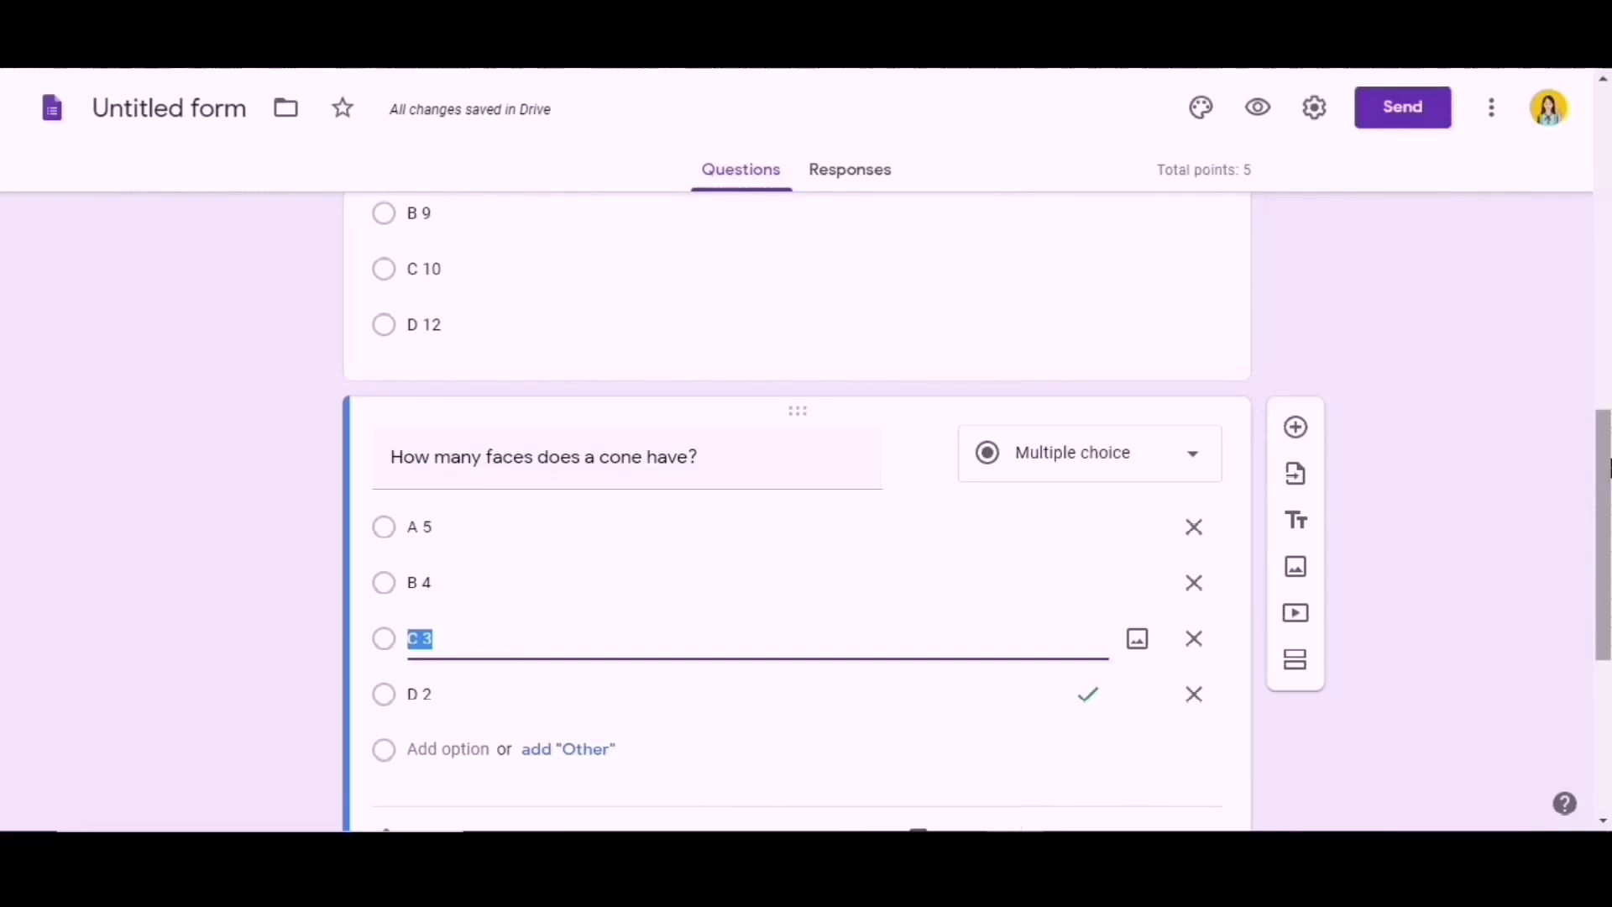
pyautogui.scroll(-2, 1608, 468)
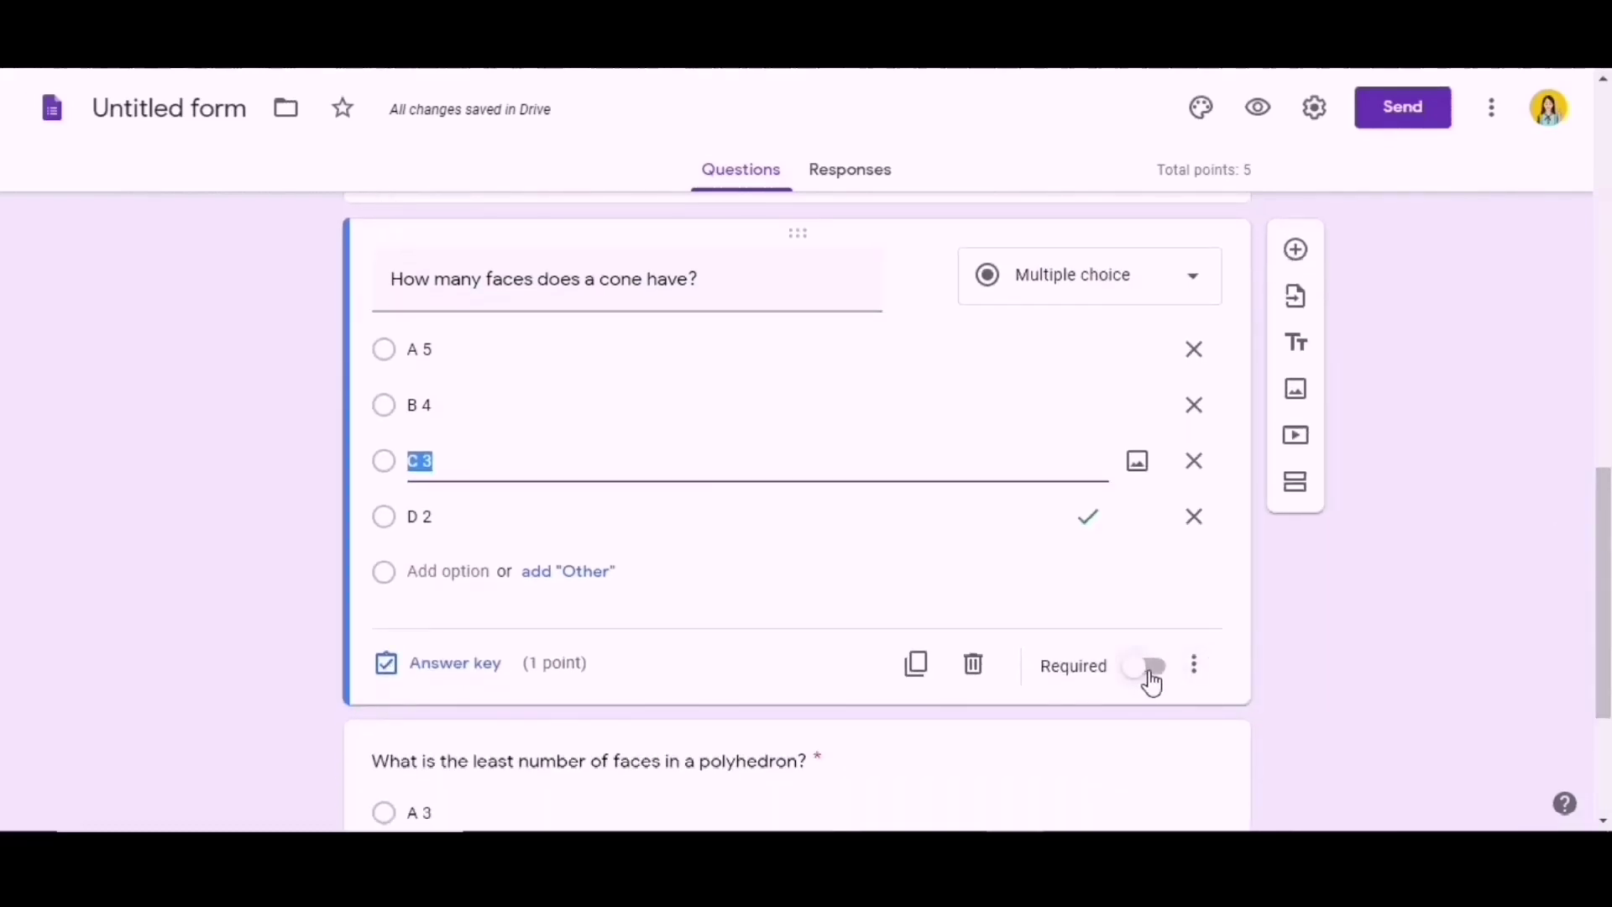
pyautogui.click(1150, 682)
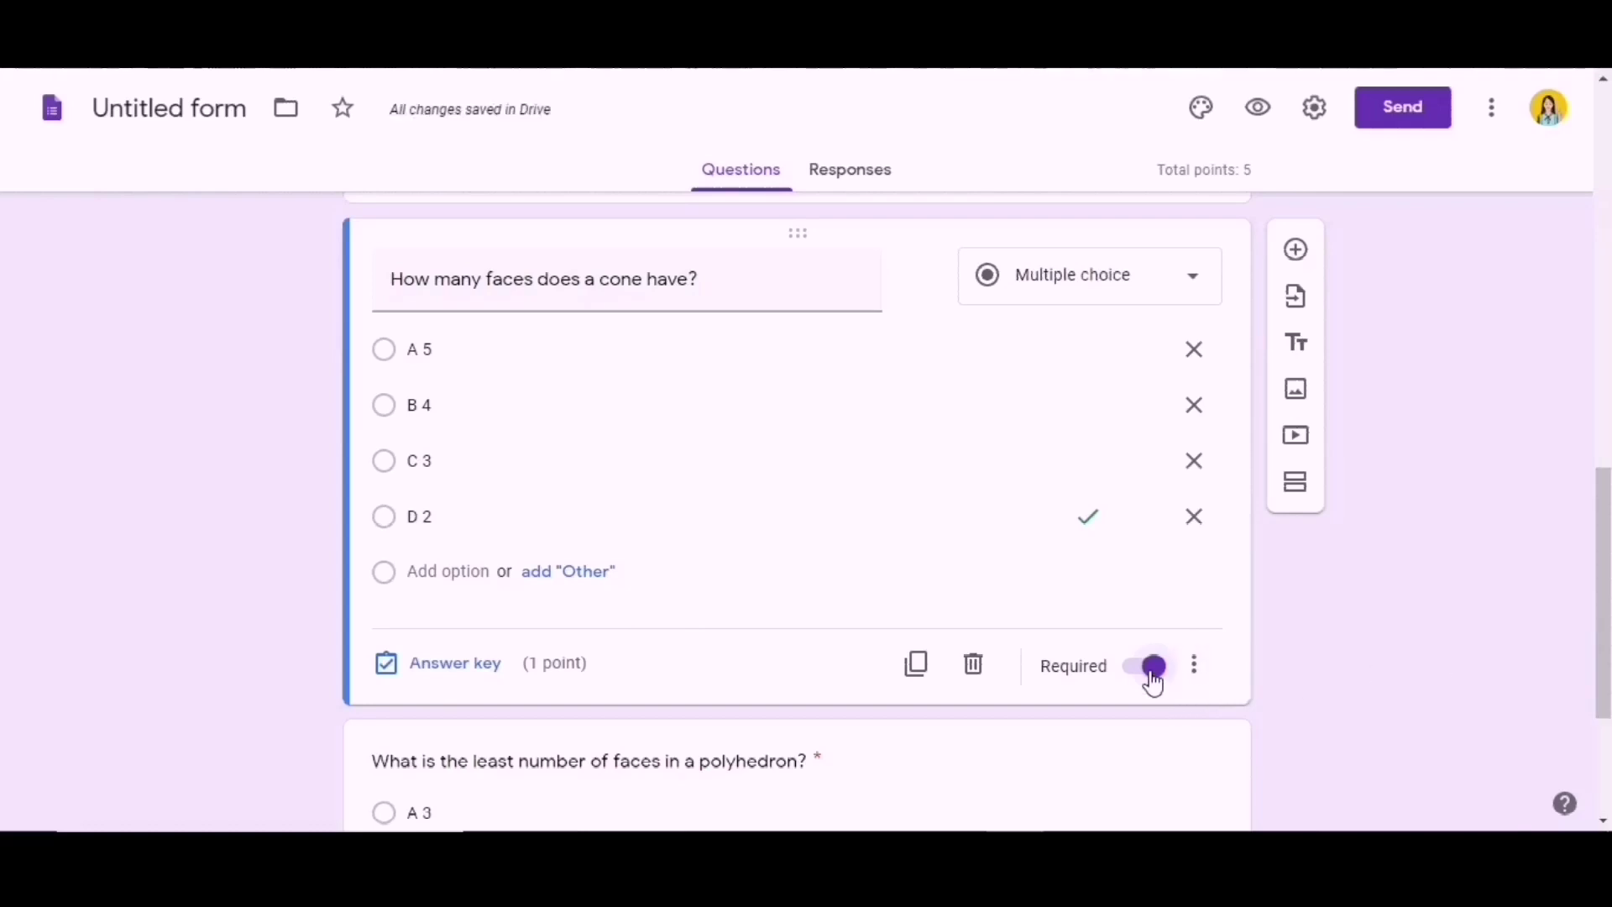
# - Make the square pyramid question and the cylinder question required
pyautogui.moveTo(1587, 590); pyautogui.dragTo(1604, 454)
pyautogui.click(1081, 456)
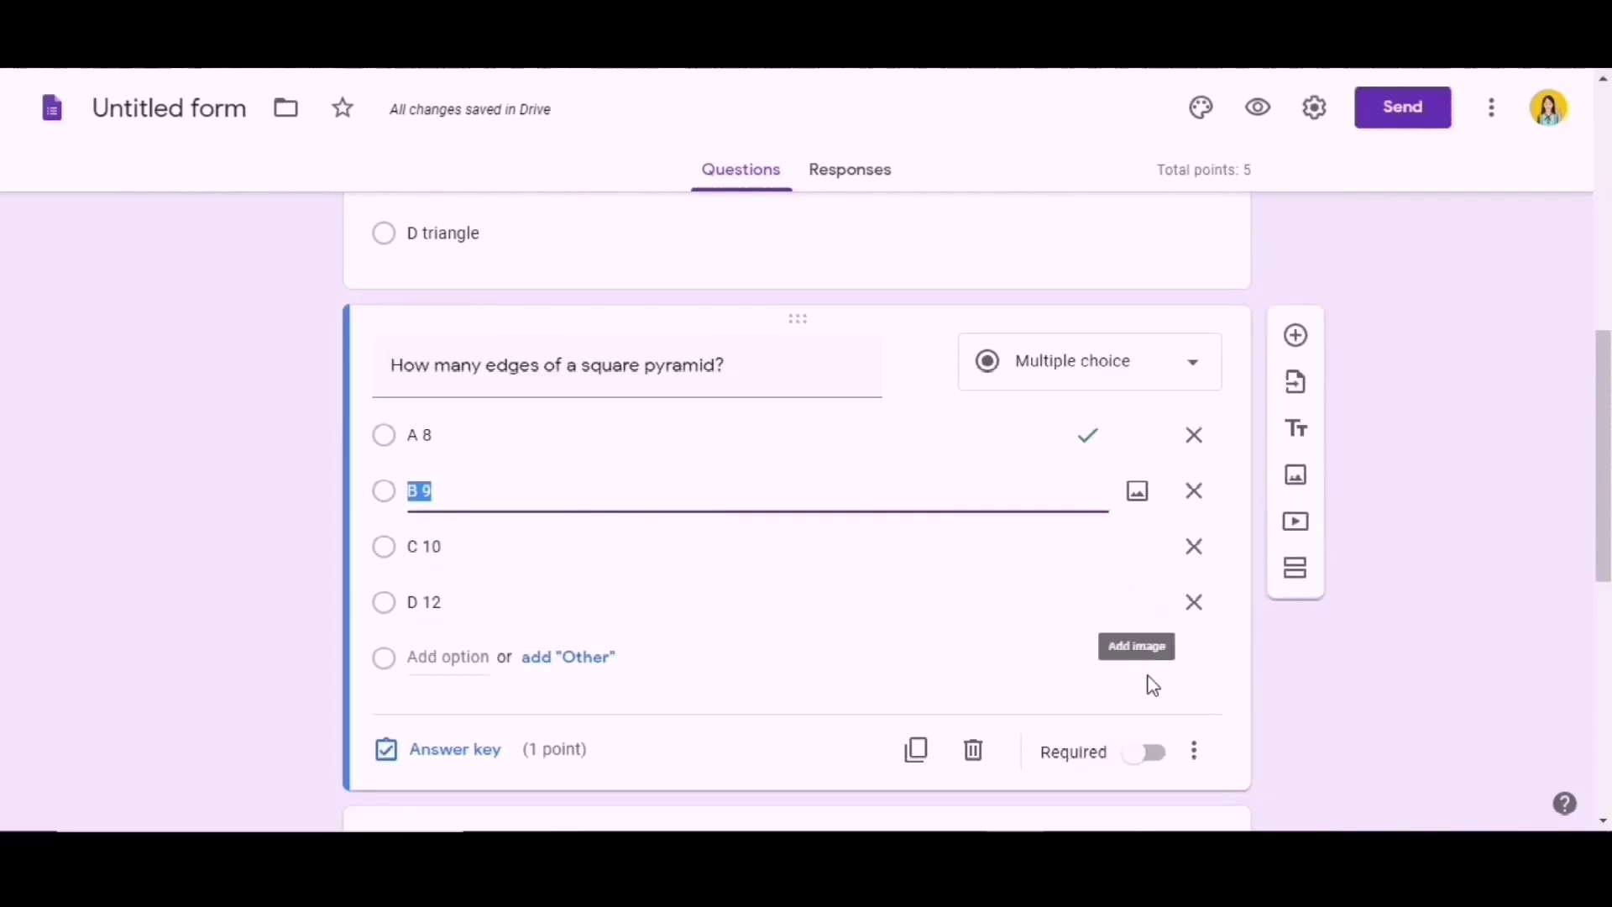
pyautogui.click(1167, 768)
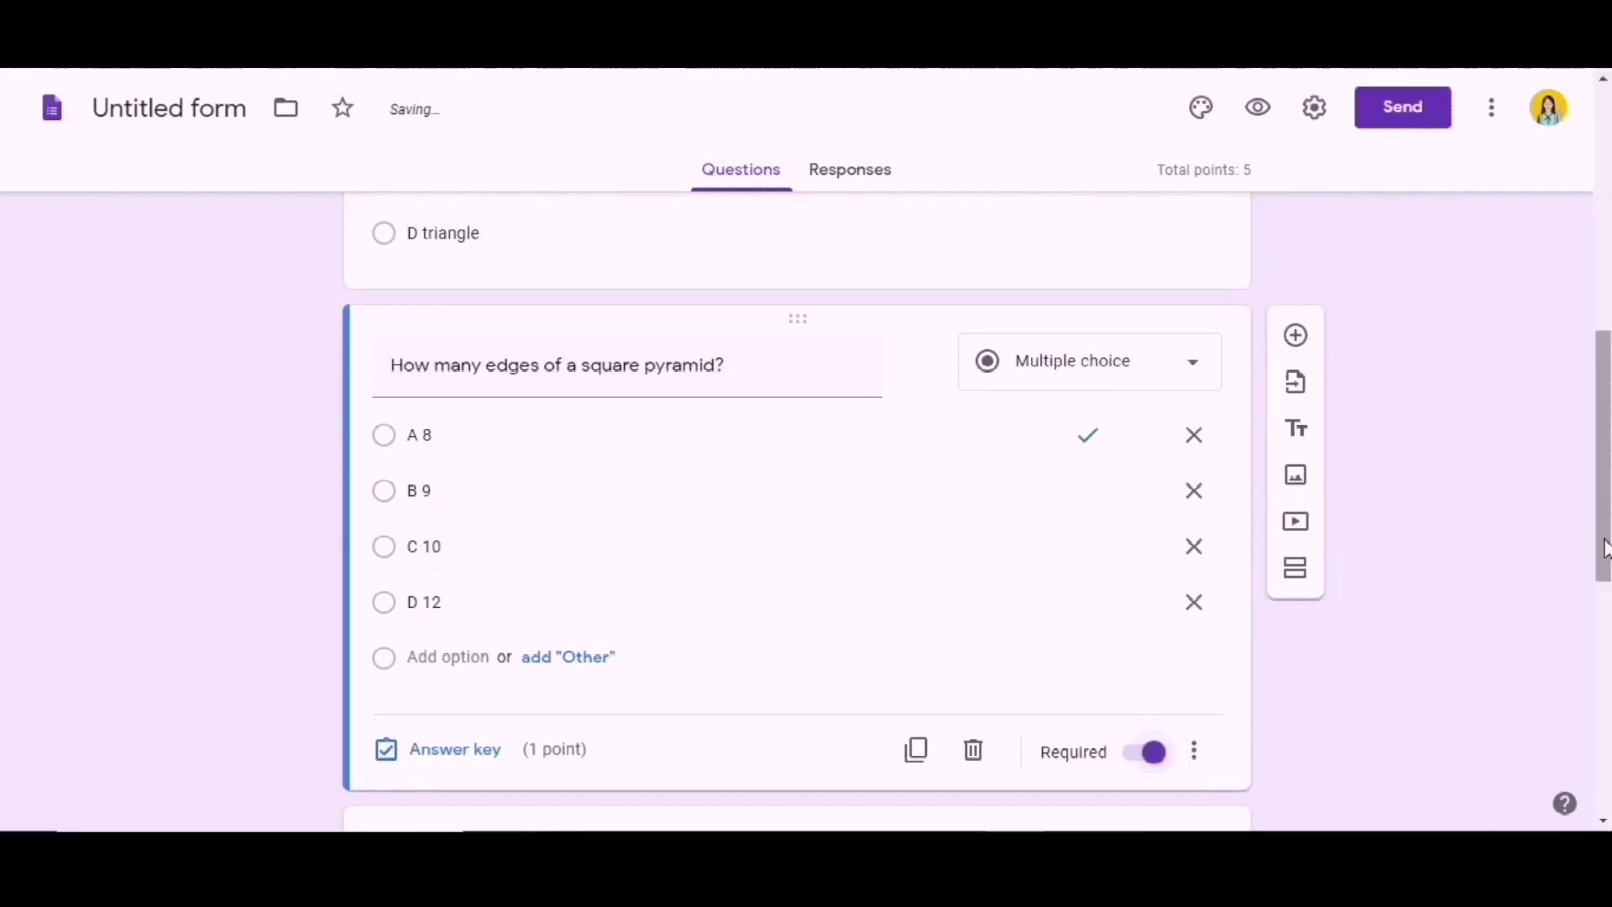
pyautogui.moveTo(1601, 551); pyautogui.dragTo(1603, 397)
pyautogui.click(845, 650)
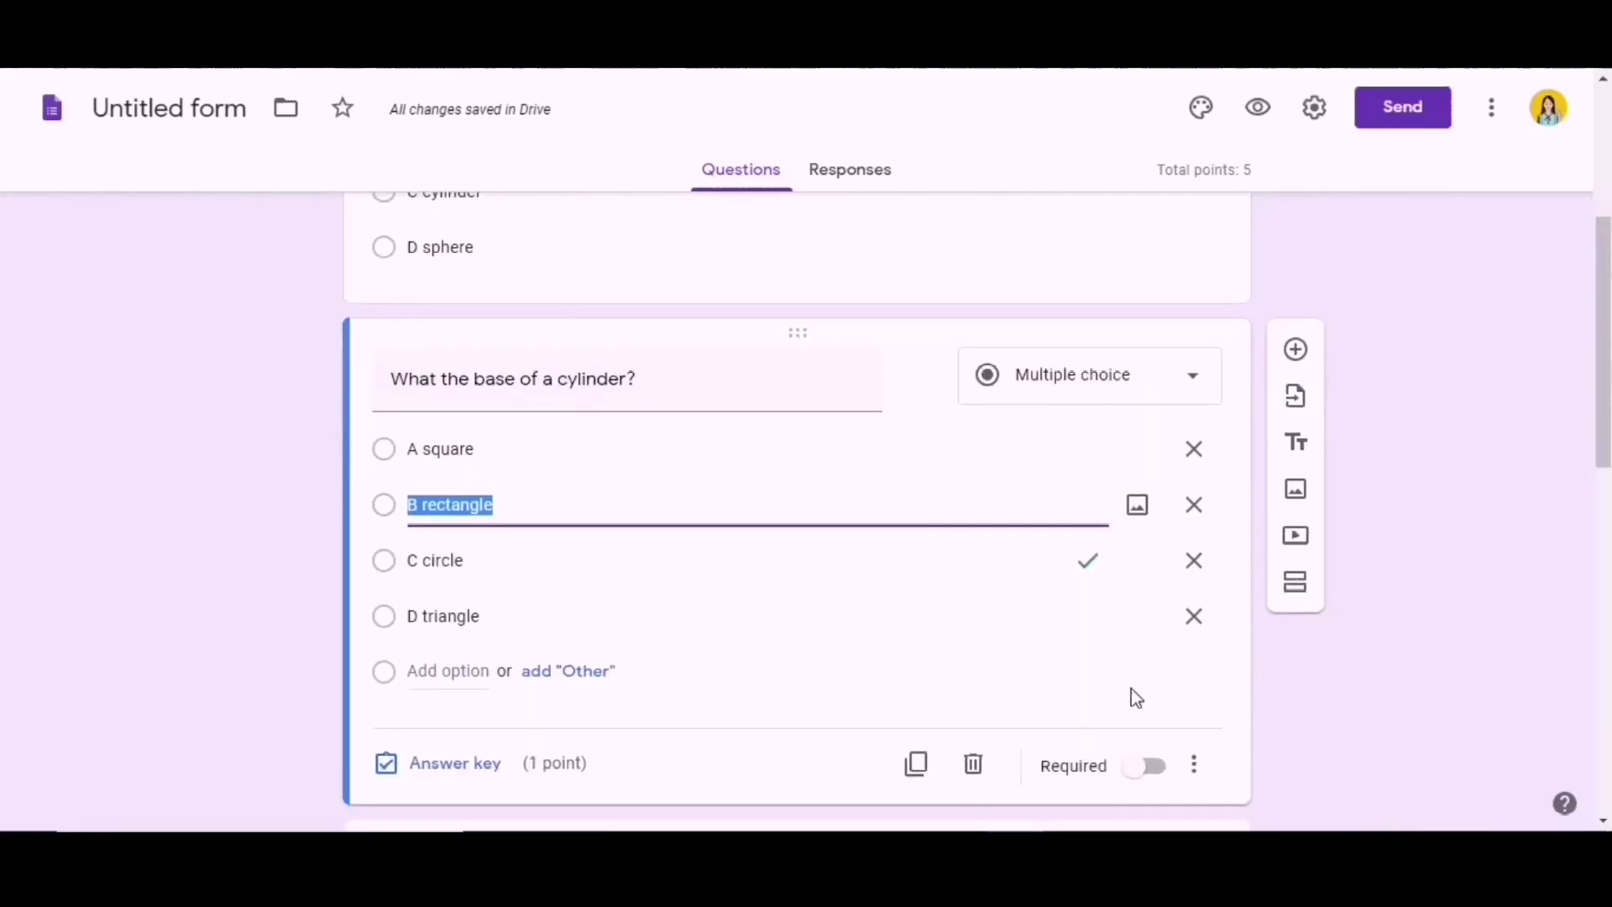
pyautogui.click(1163, 783)
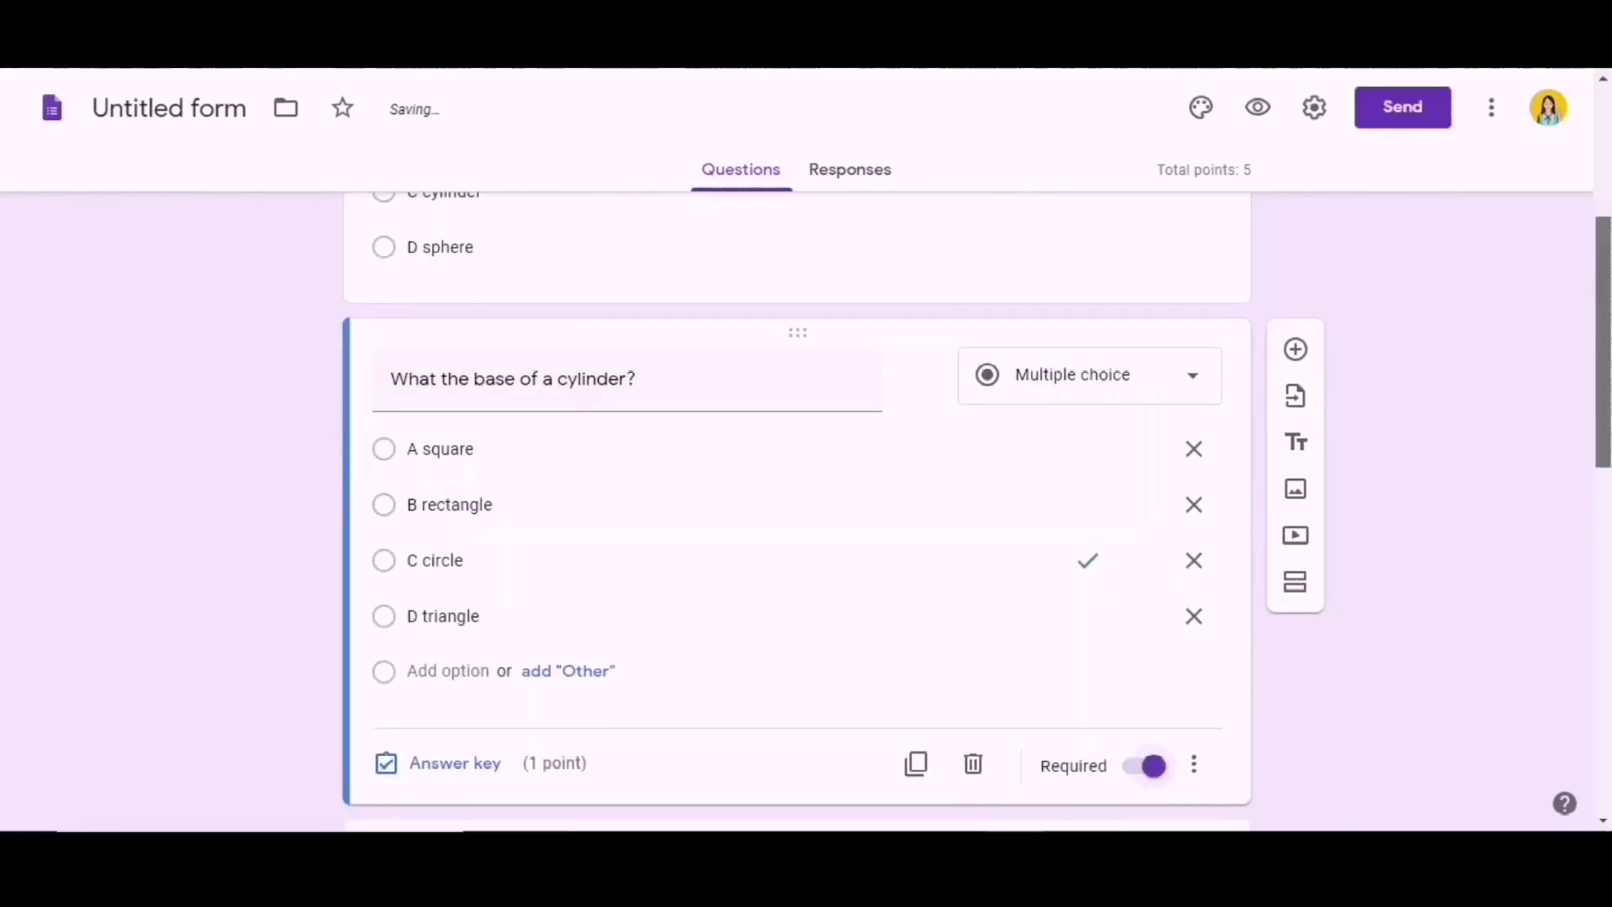
# - Check the required setting of the first question about the solid figure, and return to the quiz title
pyautogui.scroll(3, 1060, 454)
pyautogui.click(1061, 453)
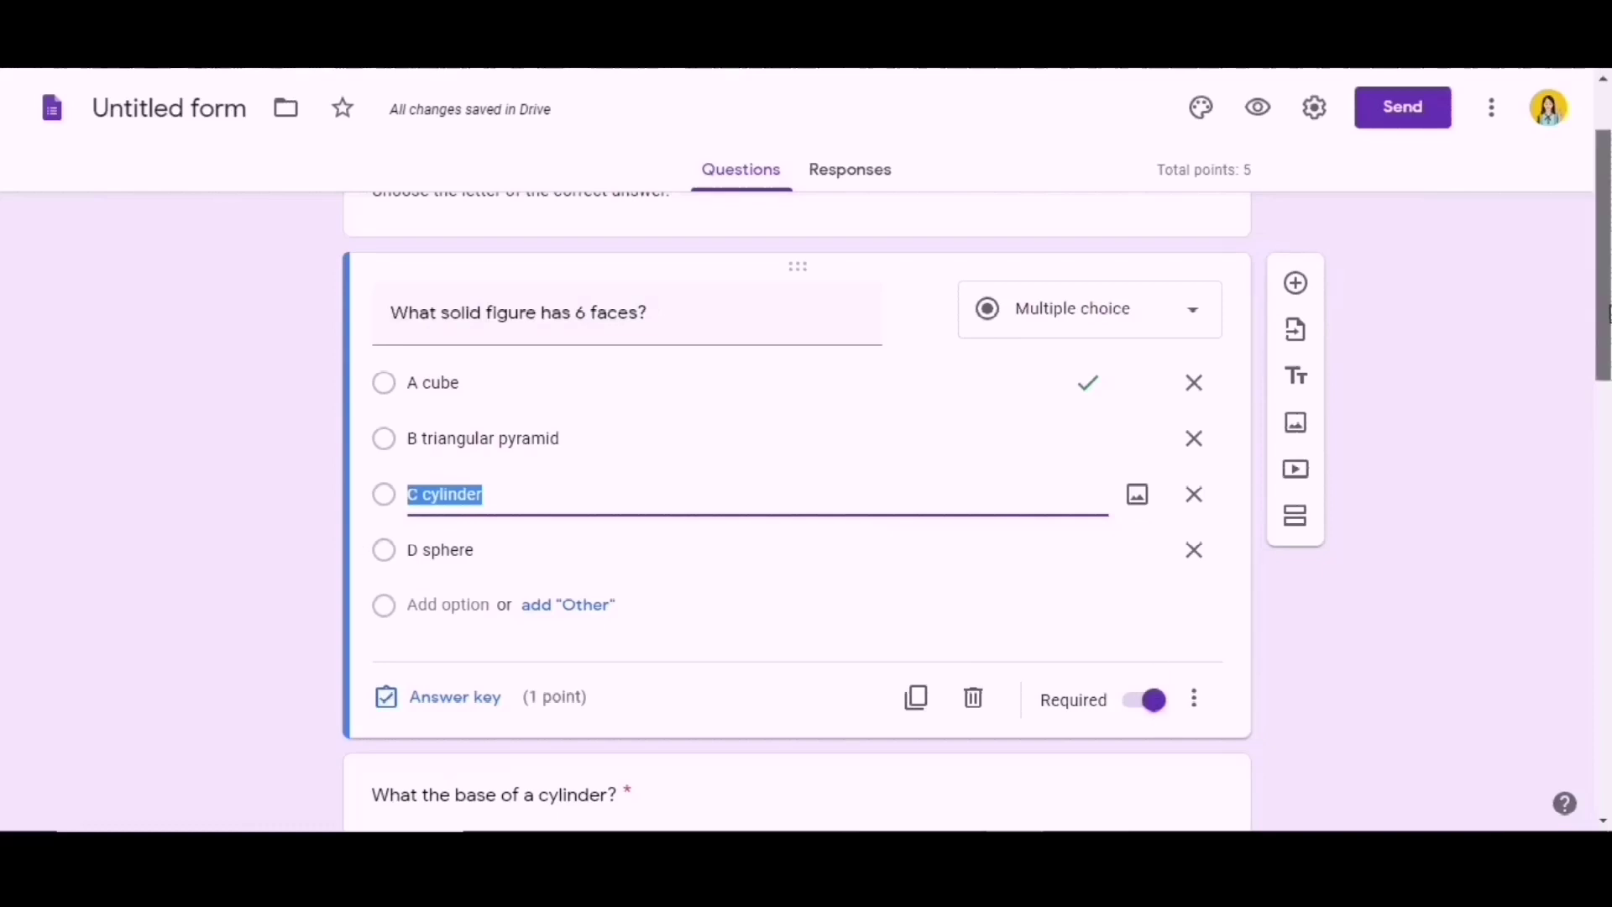
pyautogui.moveTo(1604, 251); pyautogui.dragTo(1604, 209)
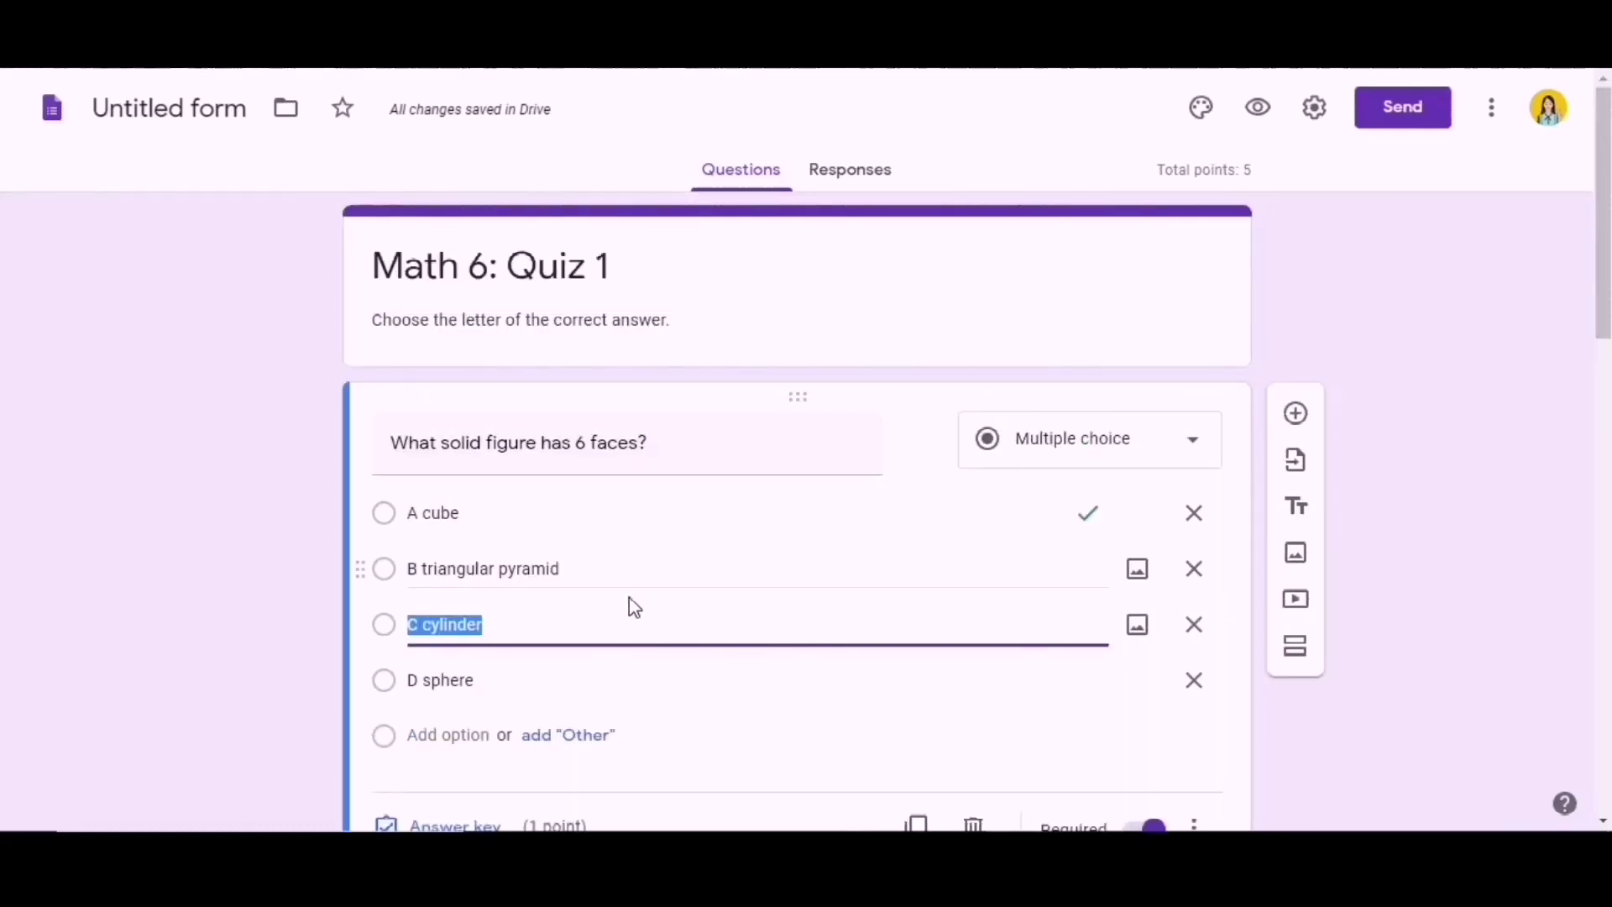
# - Set the form's response destination to a new spreadsheet named after the quiz title
pyautogui.click(862, 184)
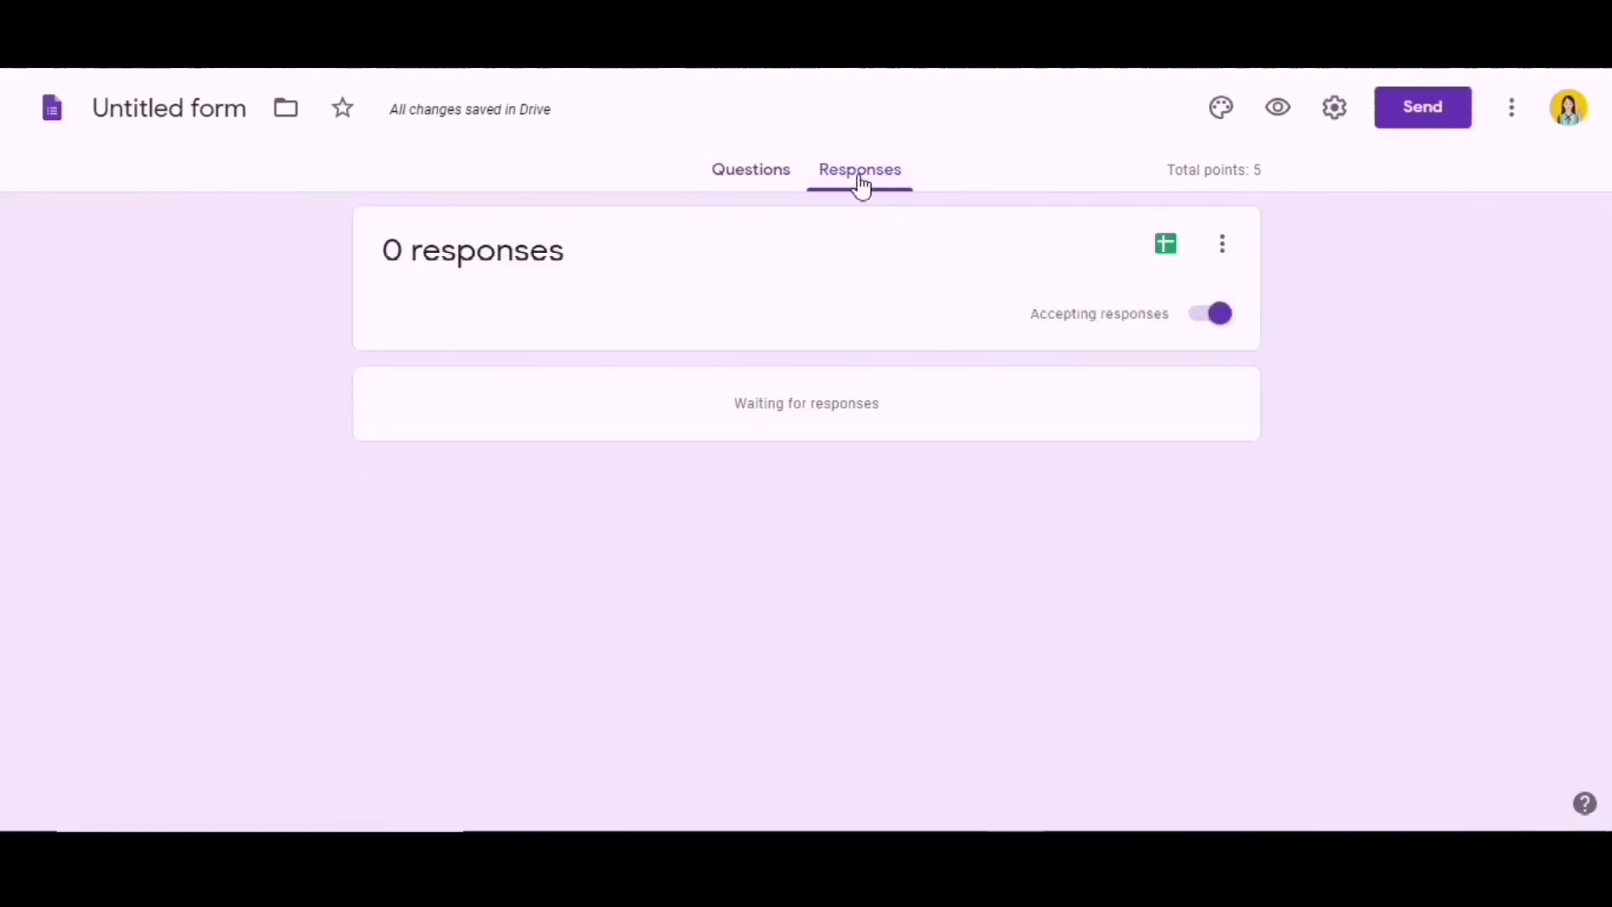
pyautogui.click(1223, 248)
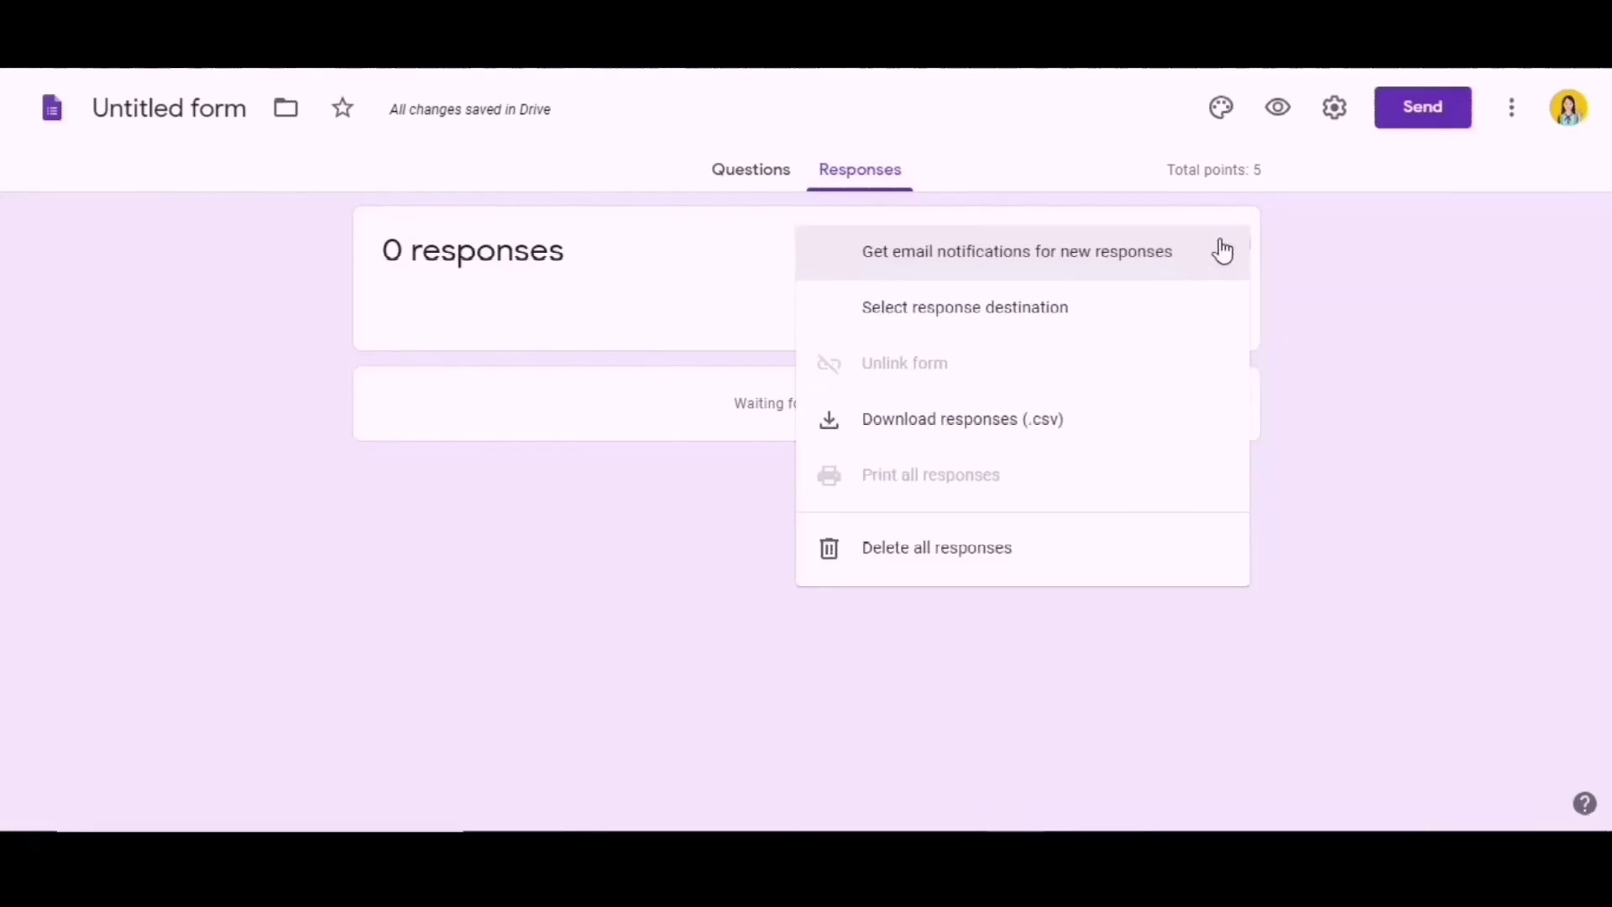
pyautogui.click(1073, 318)
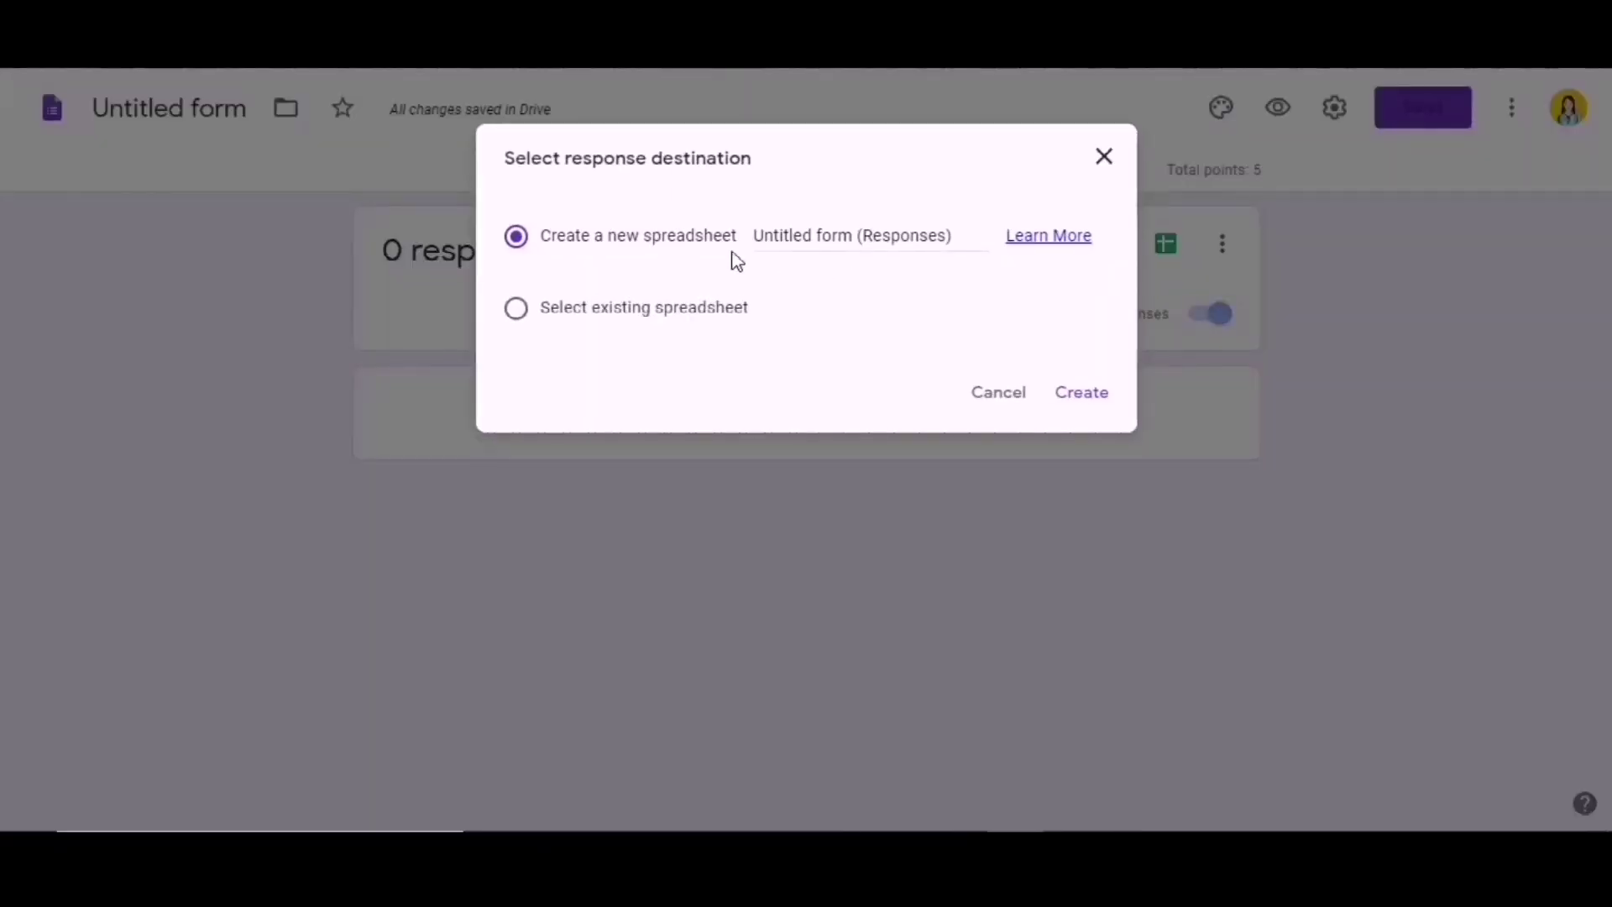
pyautogui.click(854, 240)
pyautogui.press('BackSpace')
pyautogui.press('BackSpace')
pyautogui.press('BackSpace')
pyautogui.press('BackSpace')
pyautogui.press('BackSpace')
pyautogui.press('BackSpace')
pyautogui.press('BackSpace')
pyautogui.press('BackSpace')
pyautogui.press('BackSpace')
pyautogui.press('BackSpace')
pyautogui.press('BackSpace')
pyautogui.press('BackSpace')
pyautogui.press('BackSpace')
pyautogui.press('BackSpace')
pyautogui.press('BackSpace')
pyautogui.press('BackSpace')
pyautogui.press('BackSpace')
pyautogui.press('BackSpace')
pyautogui.press('BackSpace')
pyautogui.press('BackSpace')
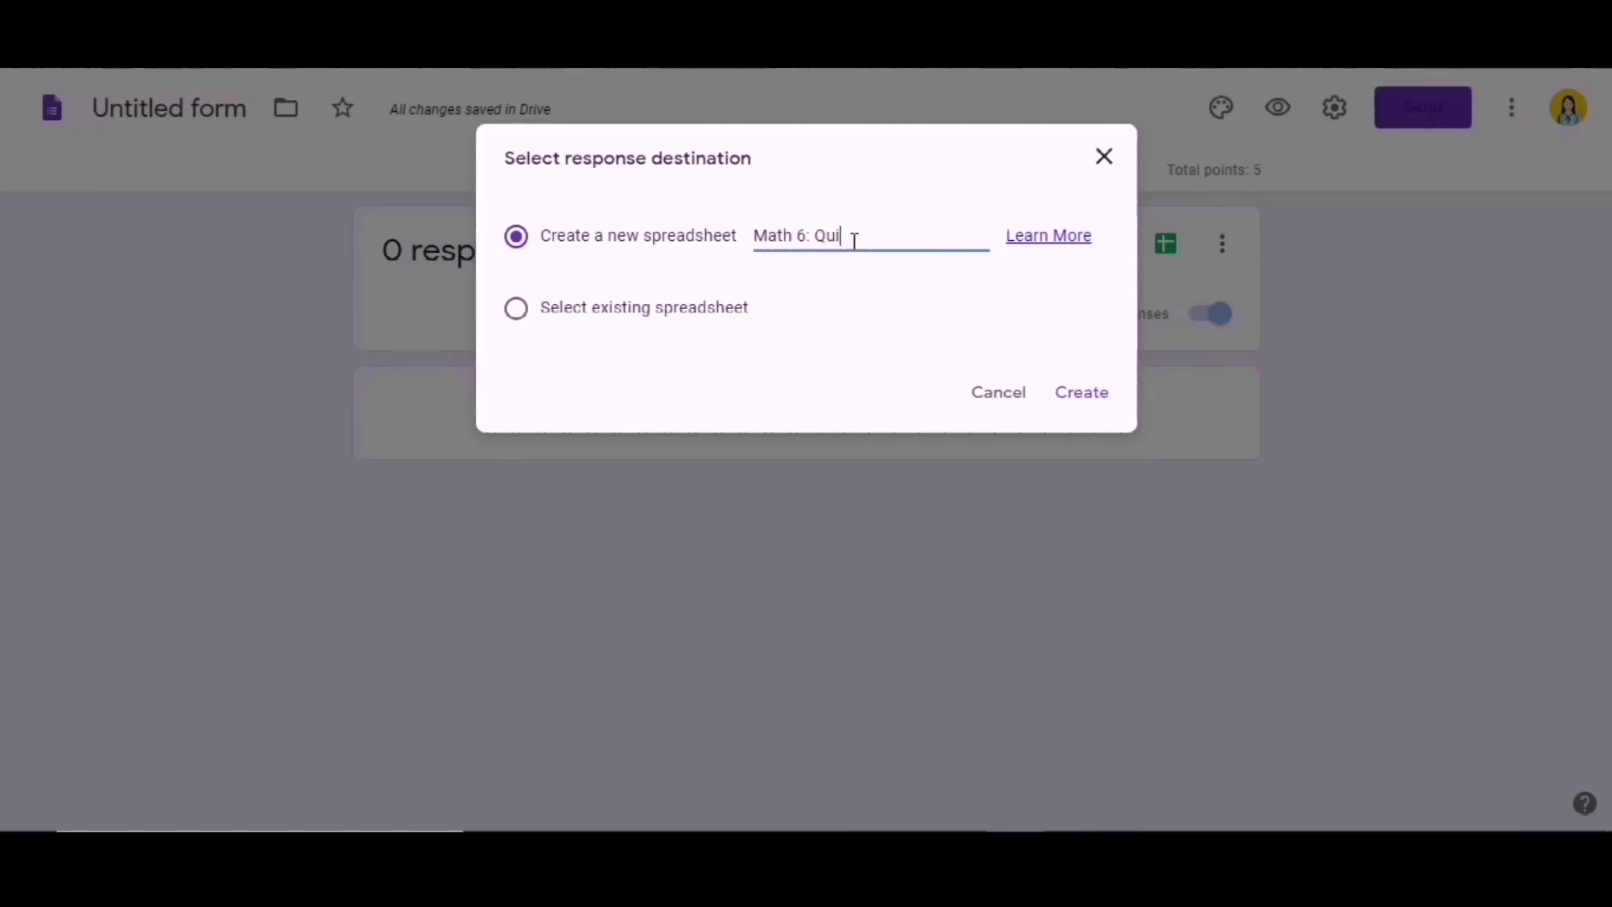
pyautogui.click(1079, 395)
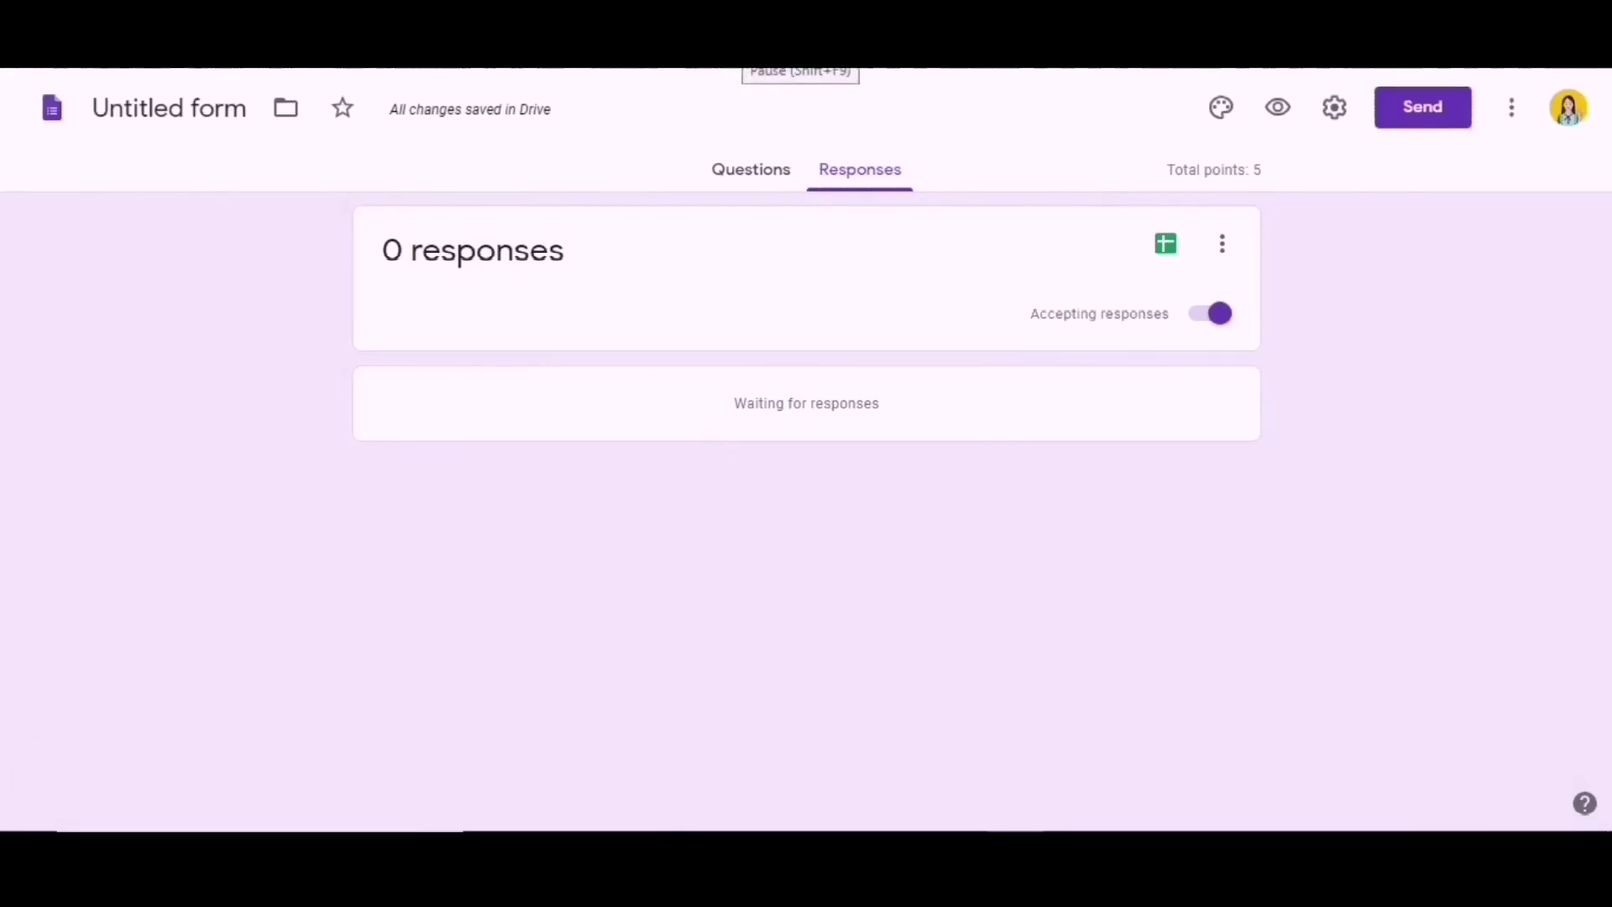
# - Copy the form's full sharing link from the send options and close the dialog
pyautogui.click(1406, 133)
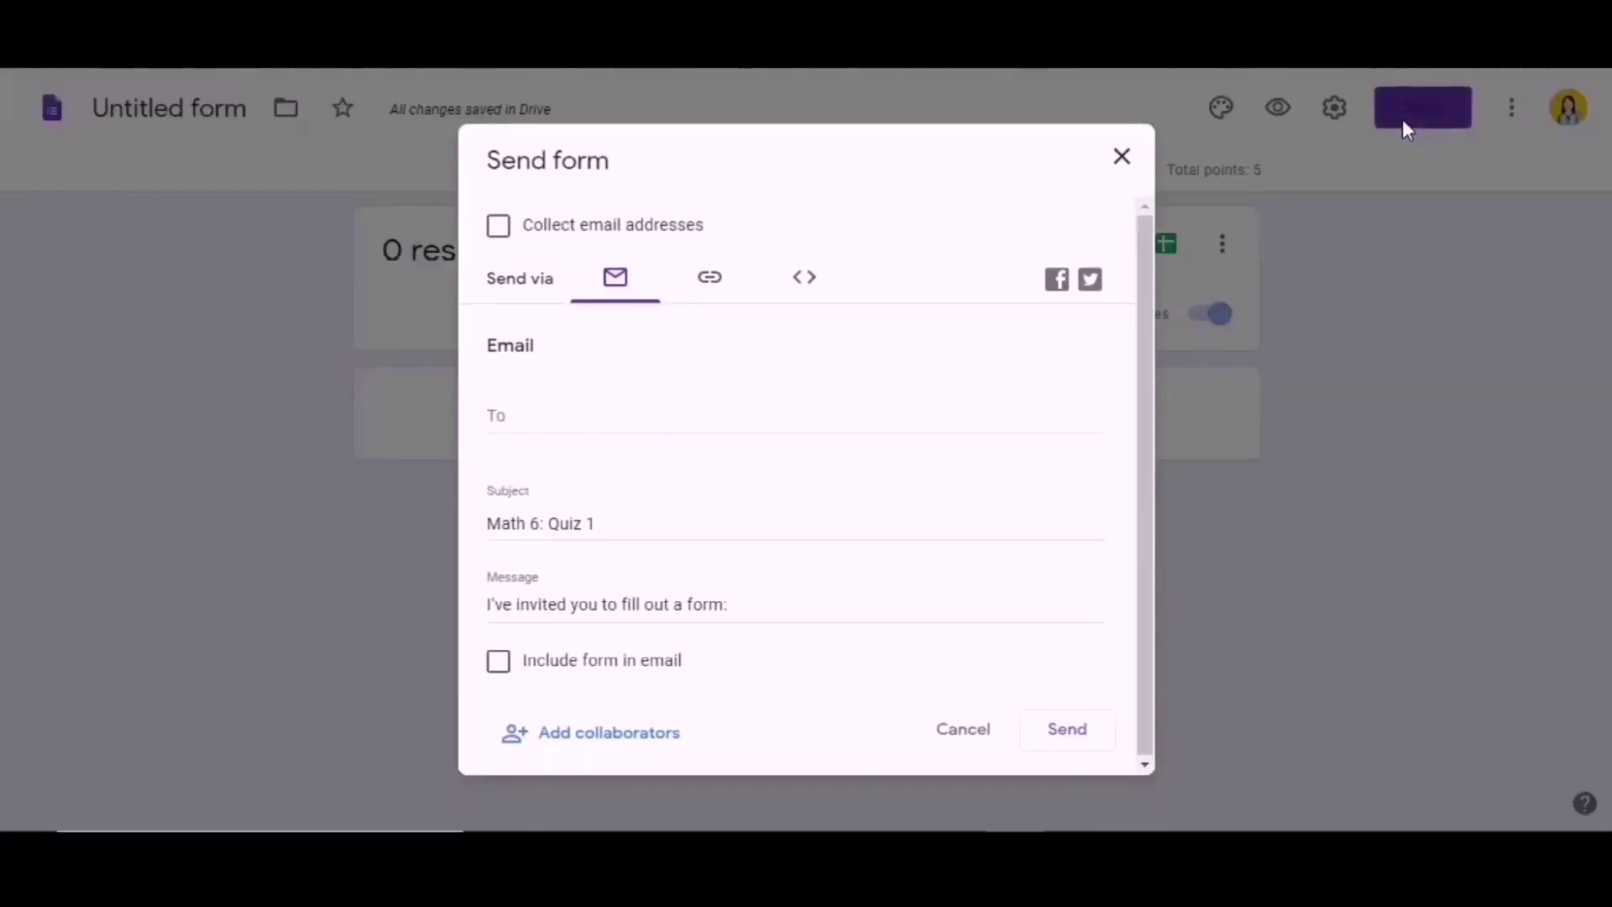
pyautogui.click(709, 290)
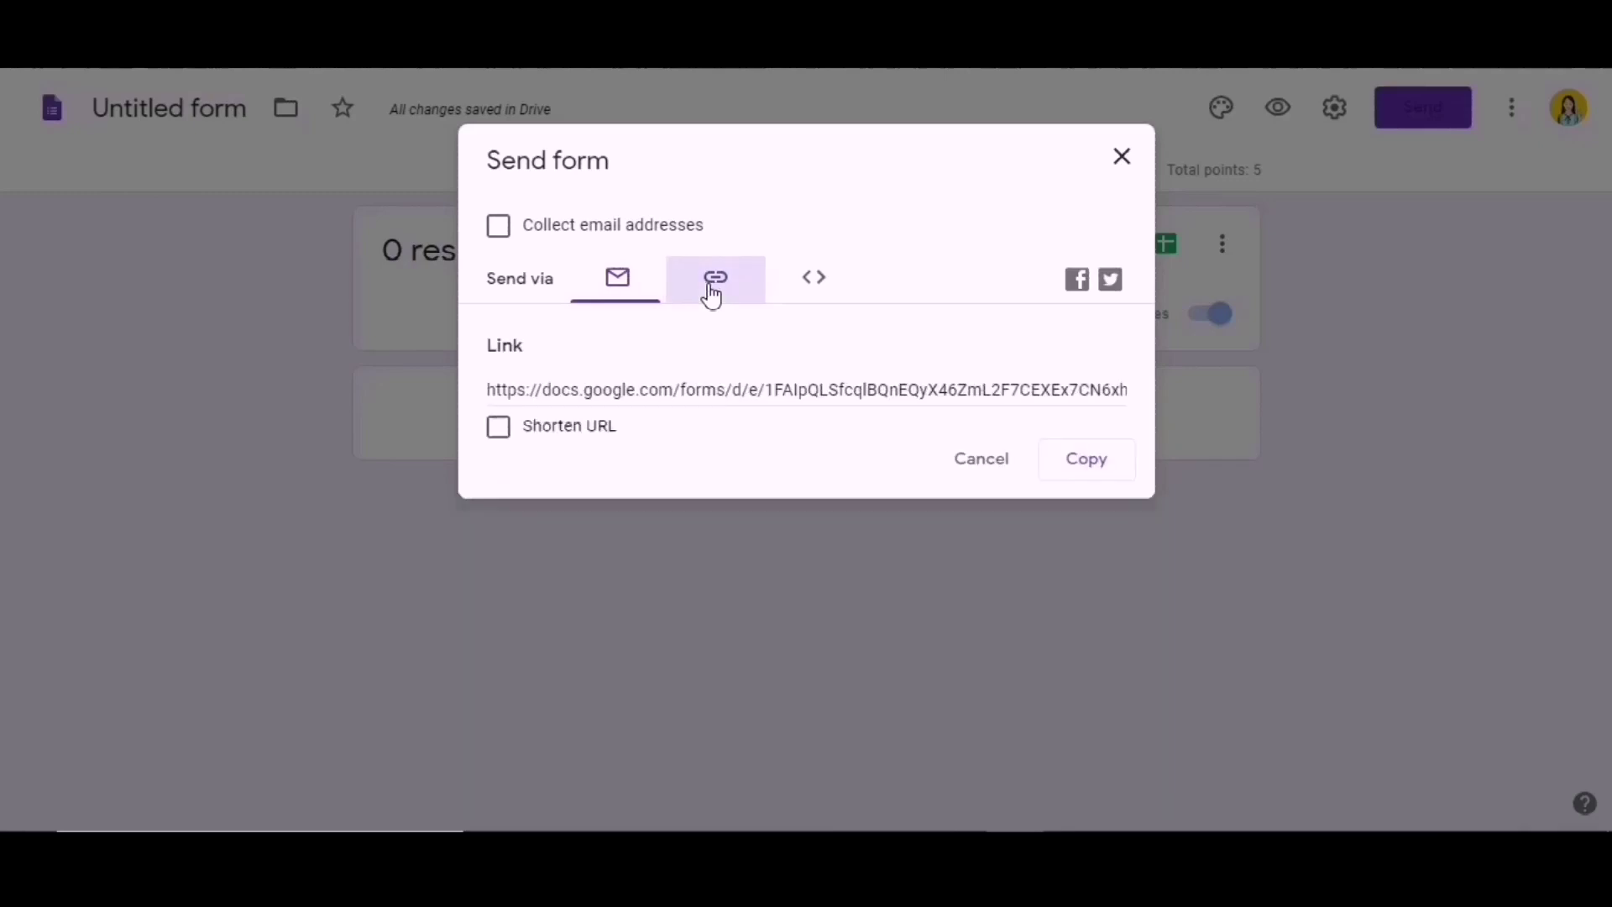
pyautogui.click(1073, 472)
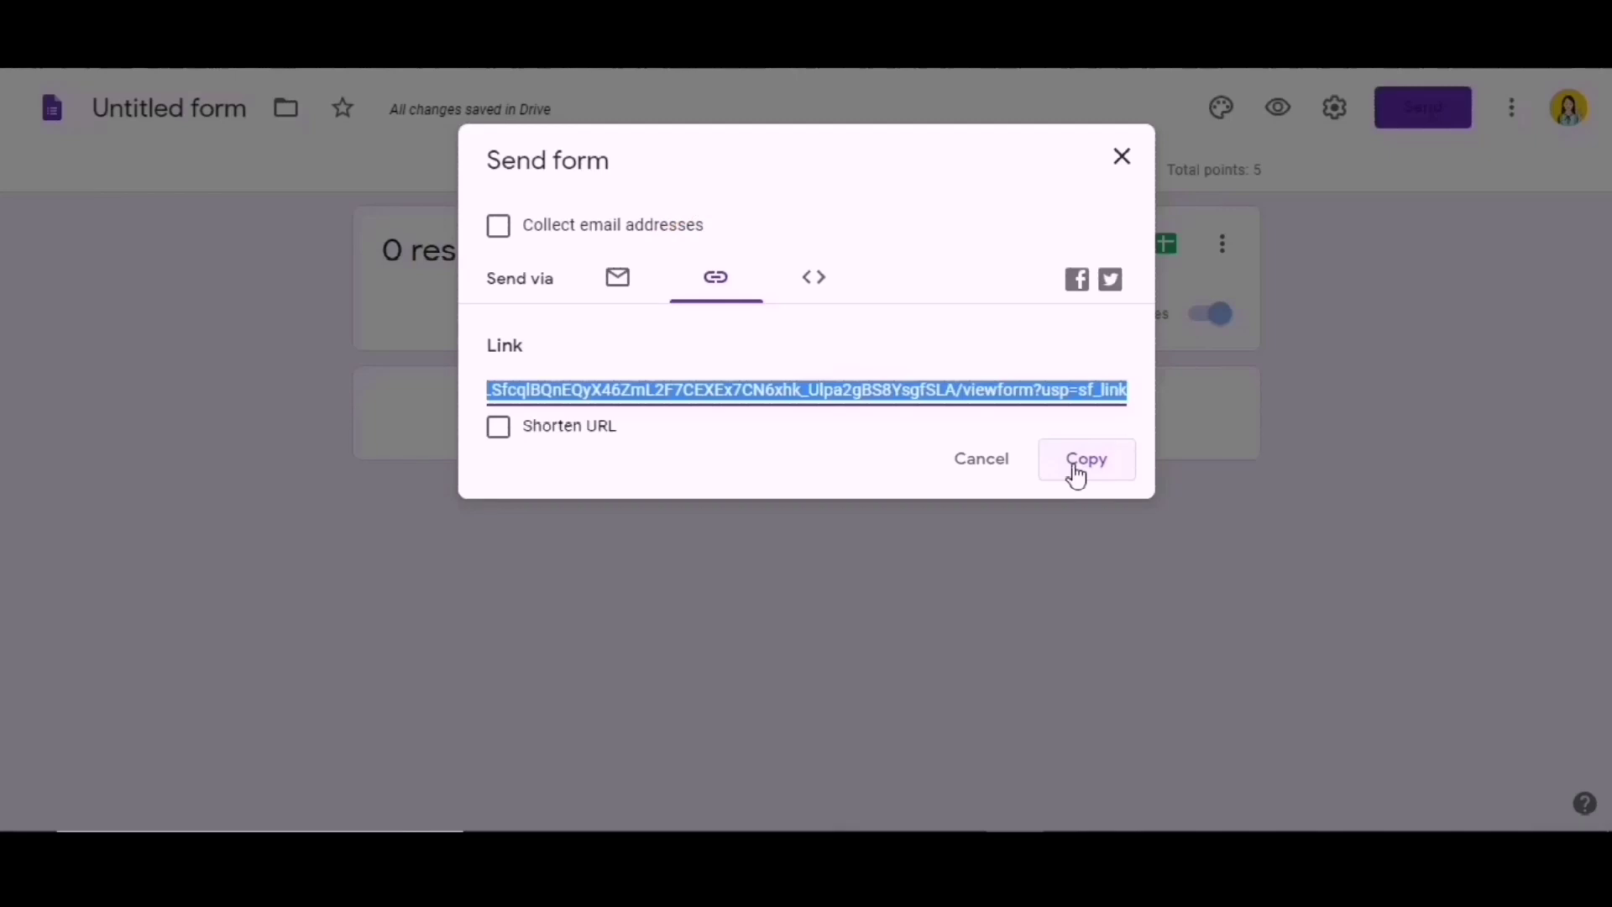
pyautogui.click(1123, 157)
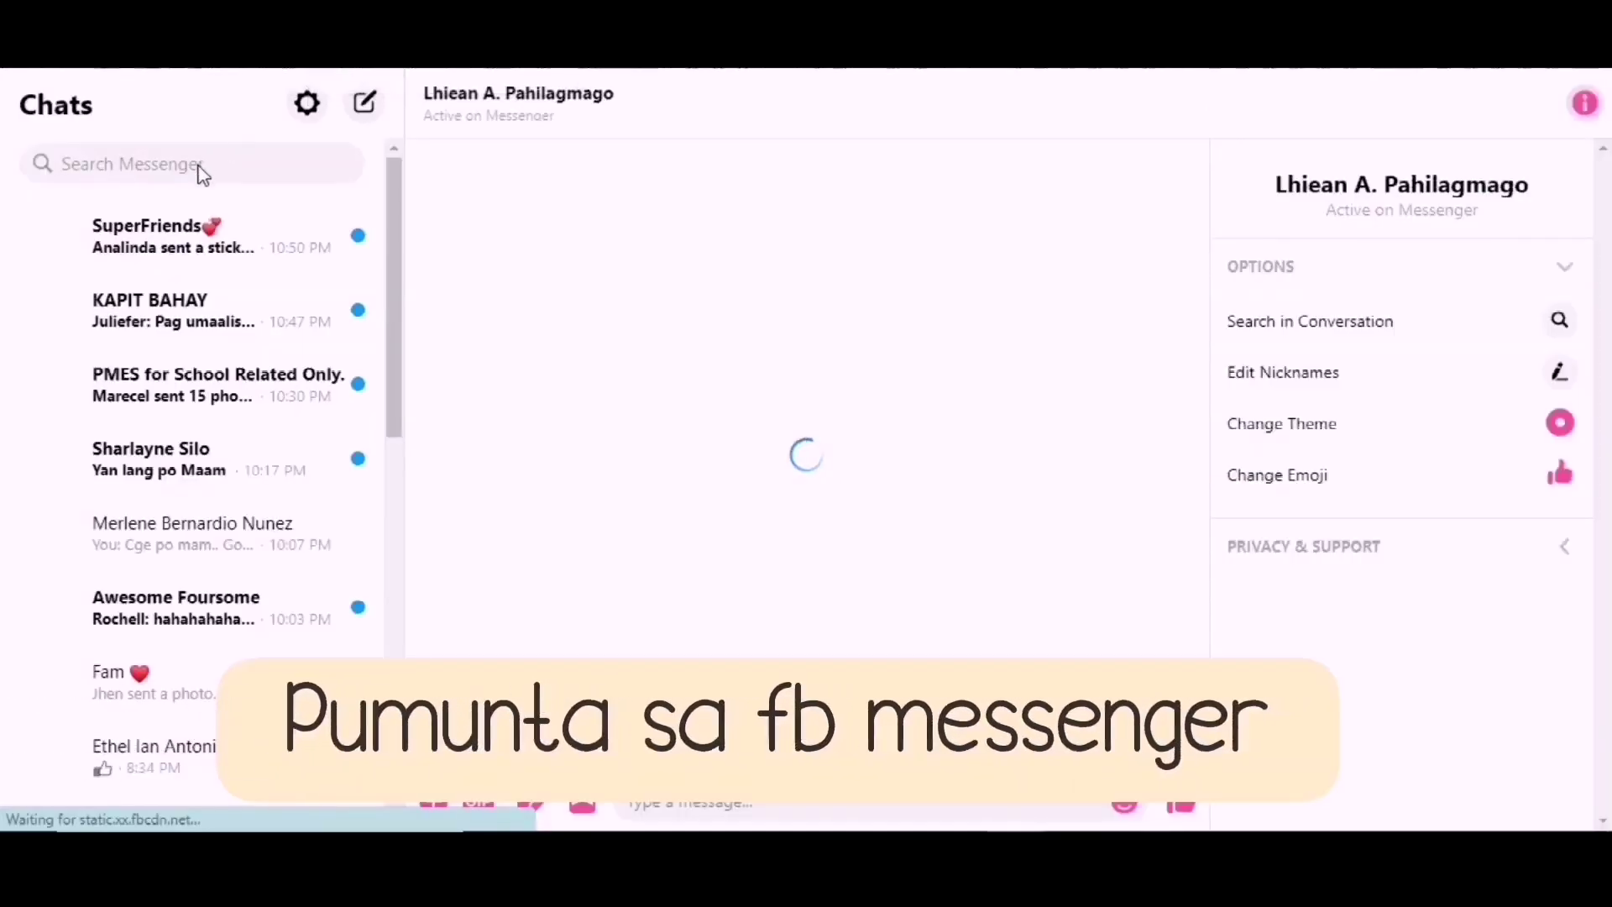
# - Switch to Messenger and send the copied quiz link in the open conversation
pyautogui.click(199, 166)
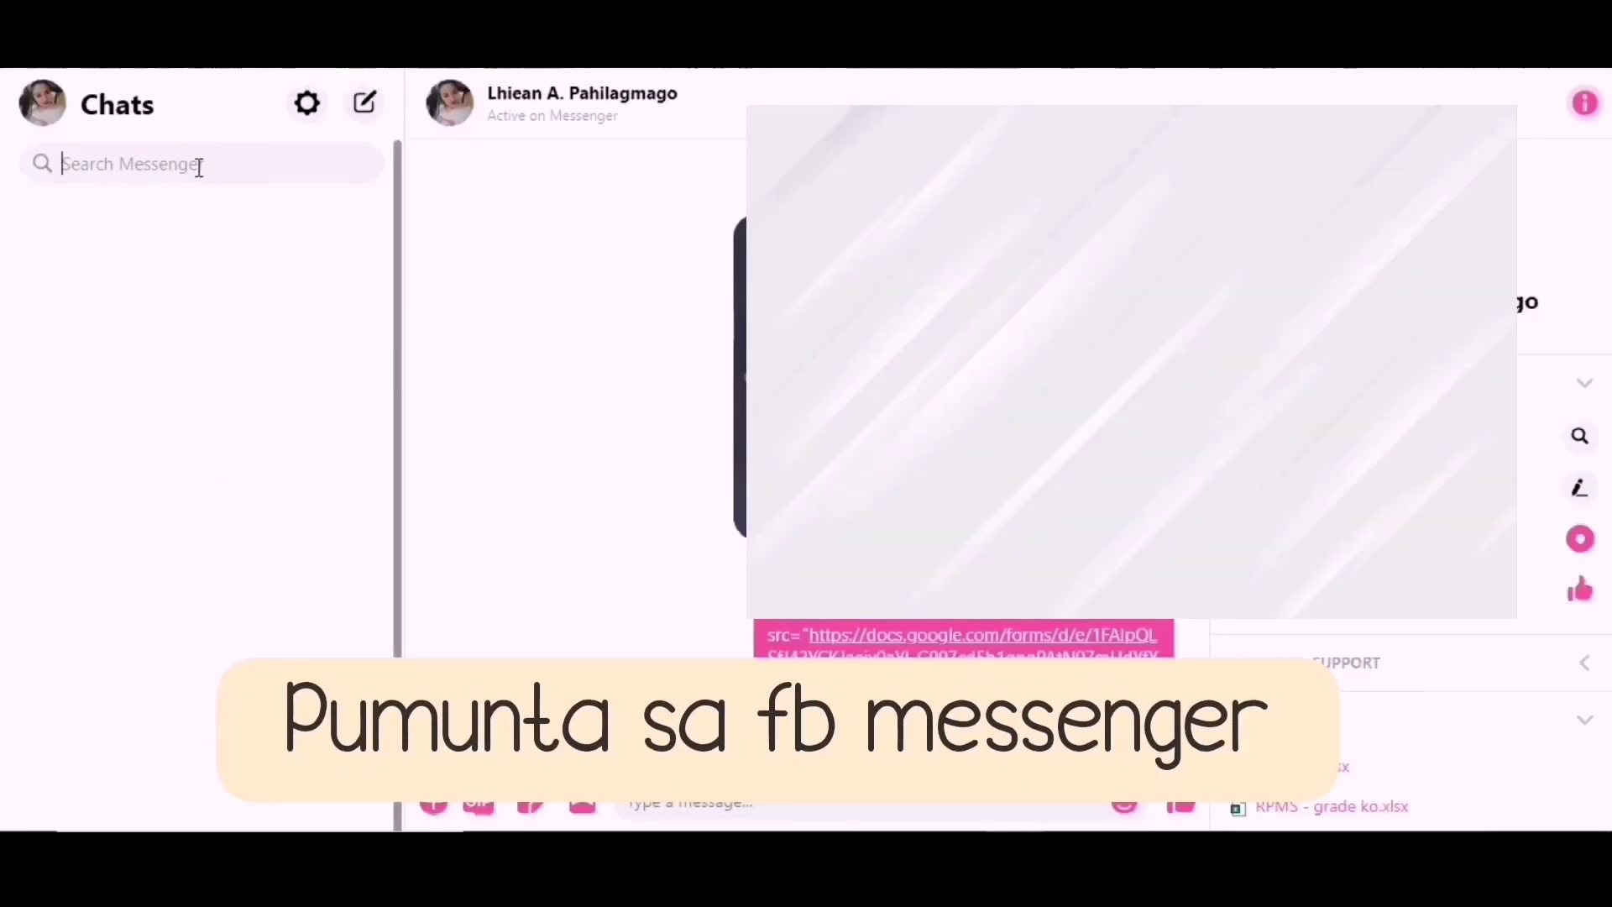
pyautogui.write('l')
pyautogui.press('BackSpace')
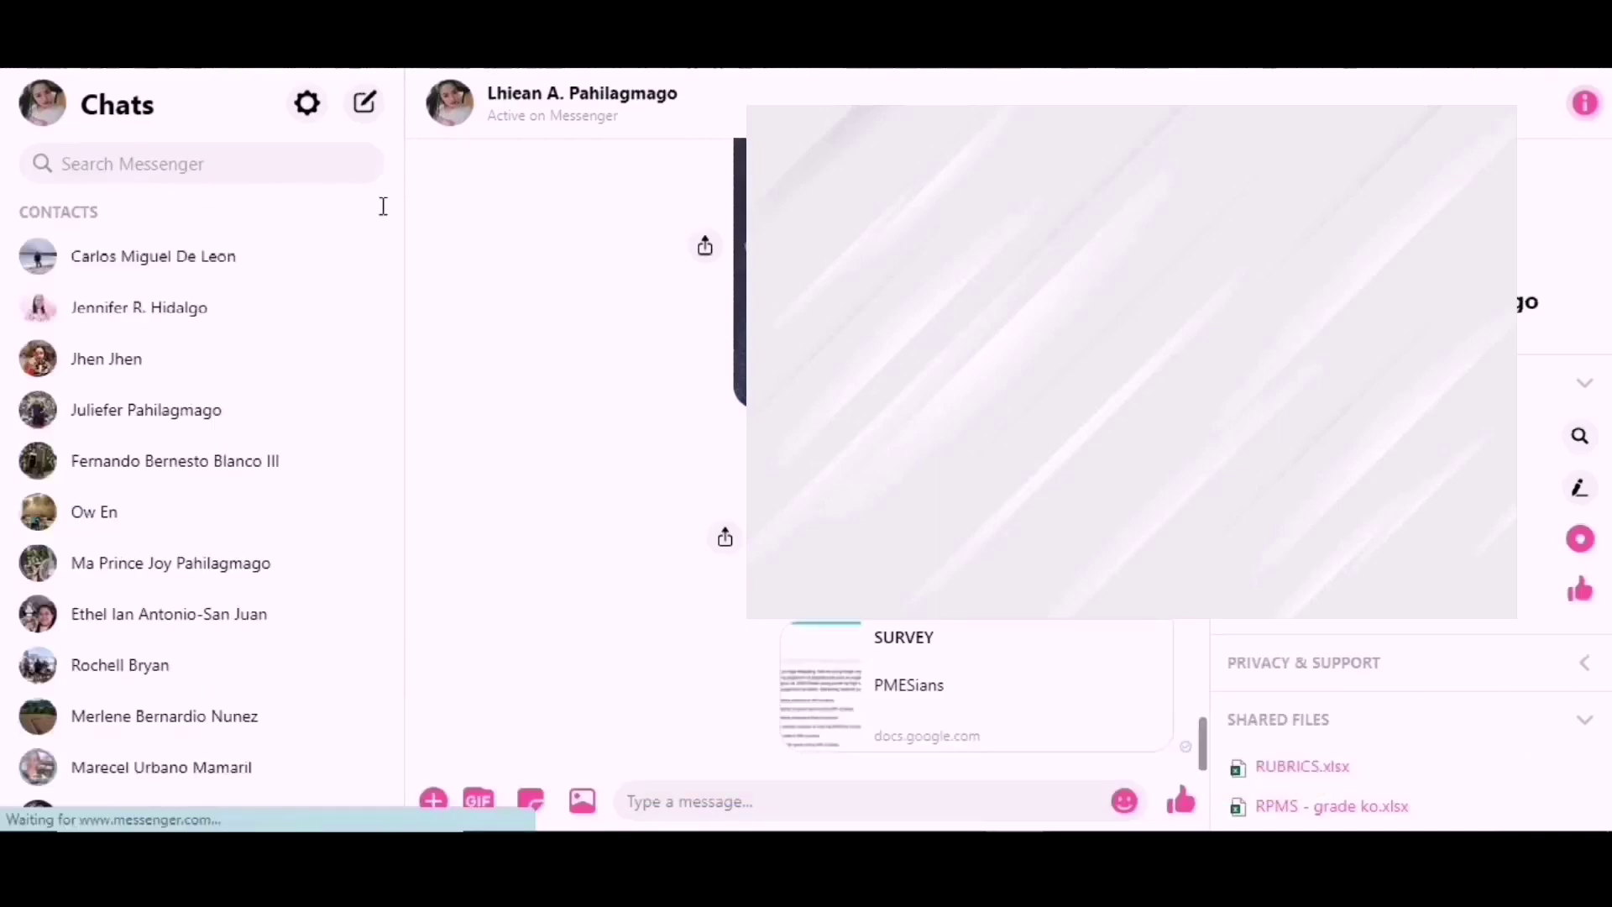
pyautogui.click(802, 804)
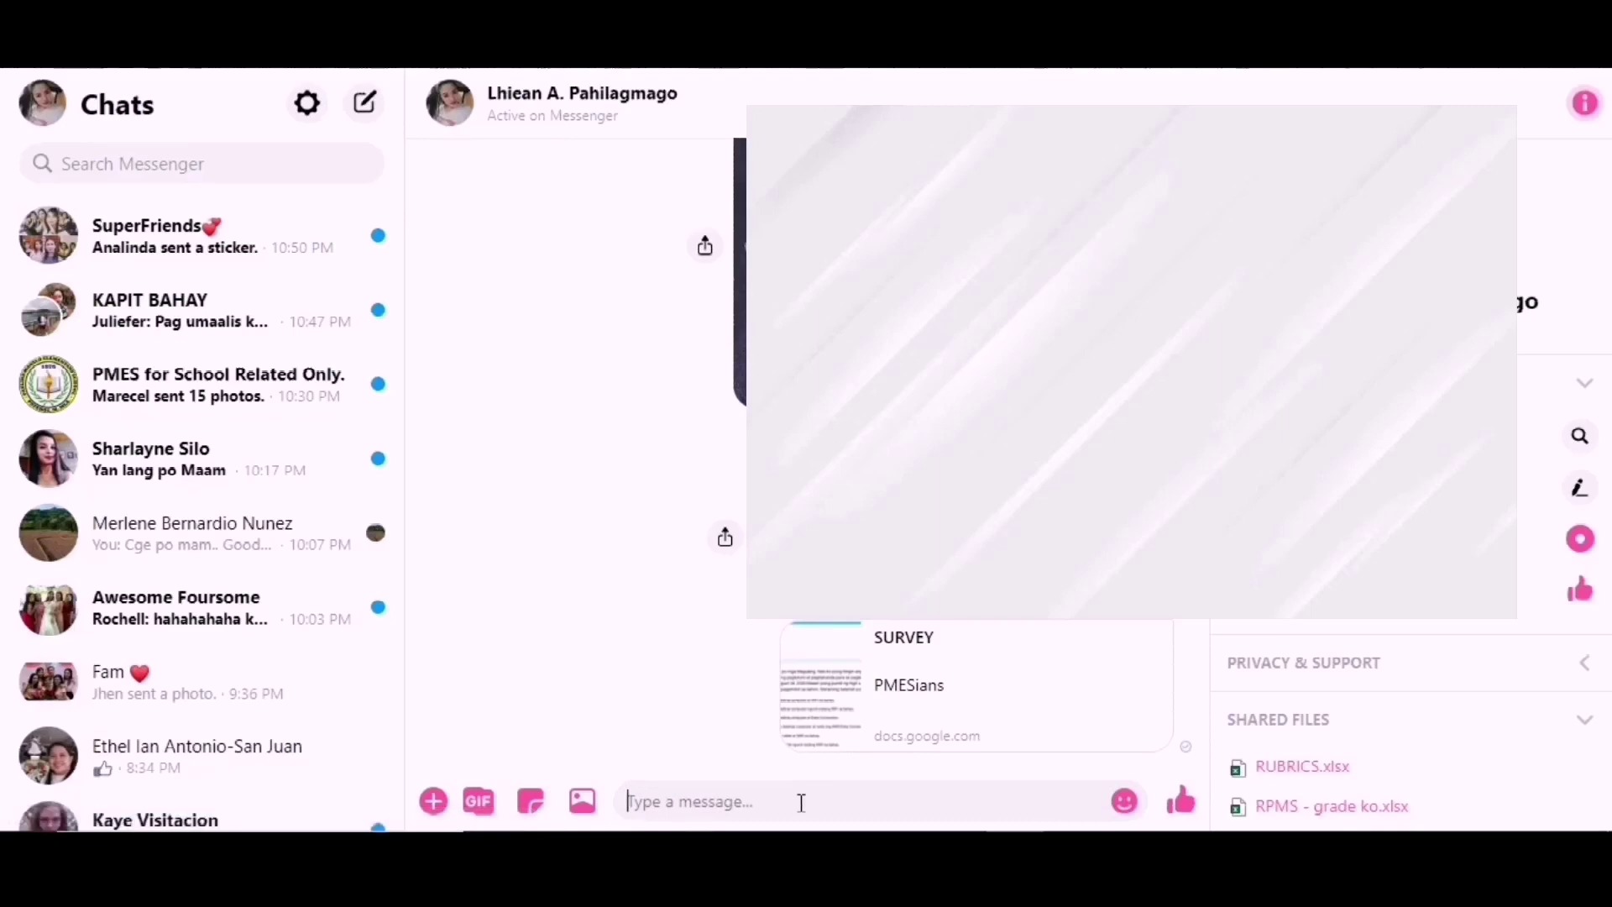
pyautogui.hotkey('ctrl', 'v')
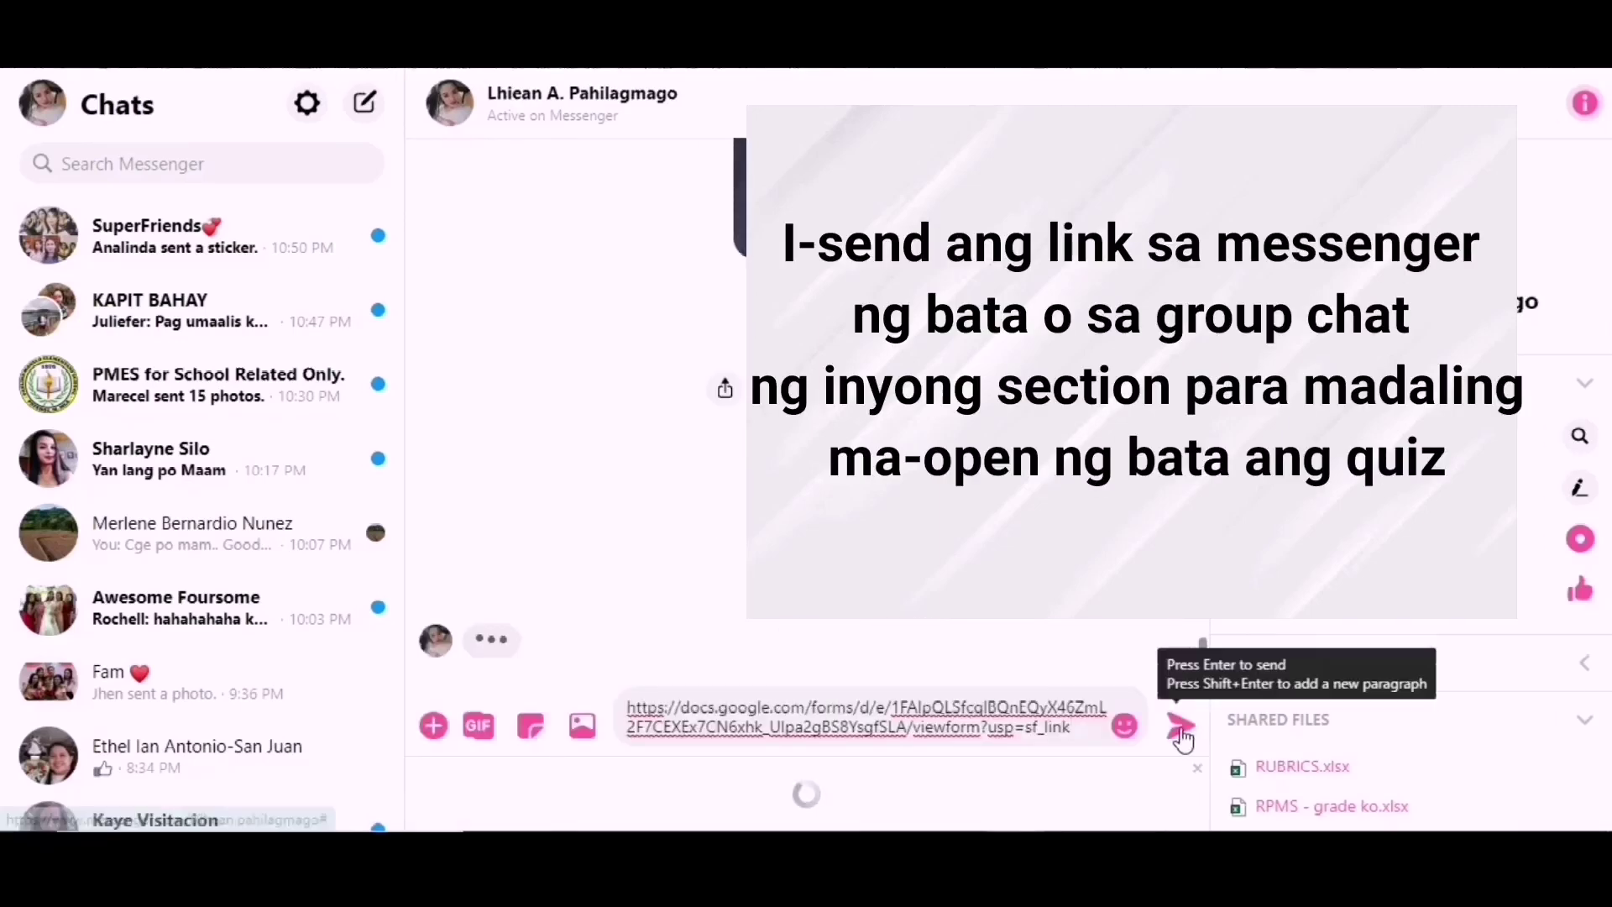
pyautogui.click(1180, 725)
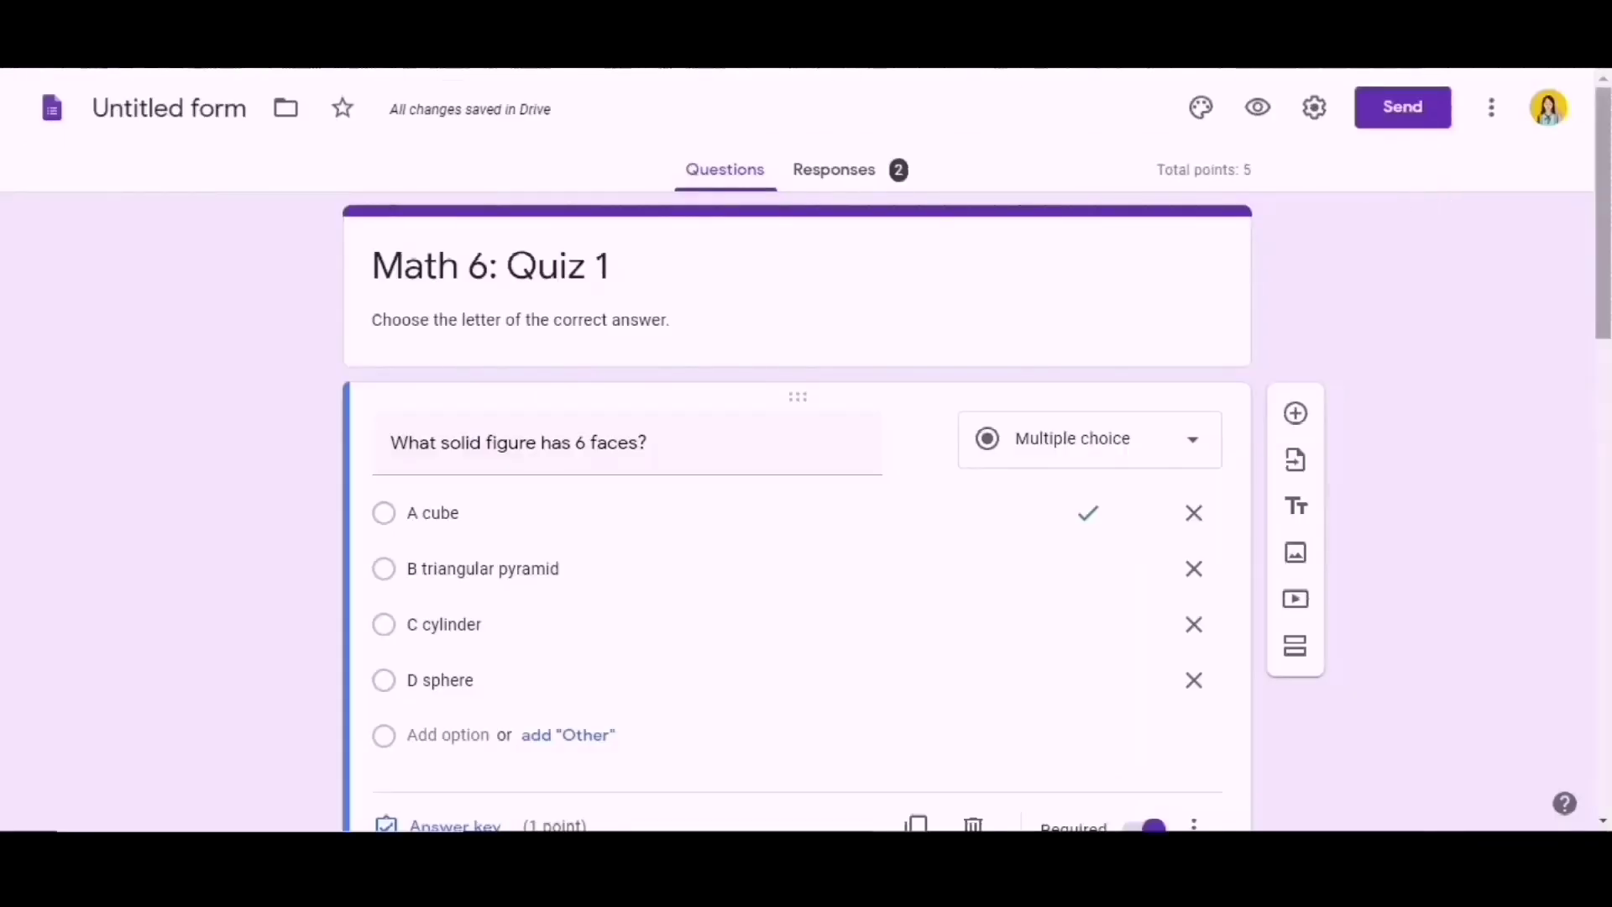
# - Add a new section after the first question and reorder it ahead of the "Math 6: Quiz 1" section
pyautogui.scroll(-6, 797, 504)
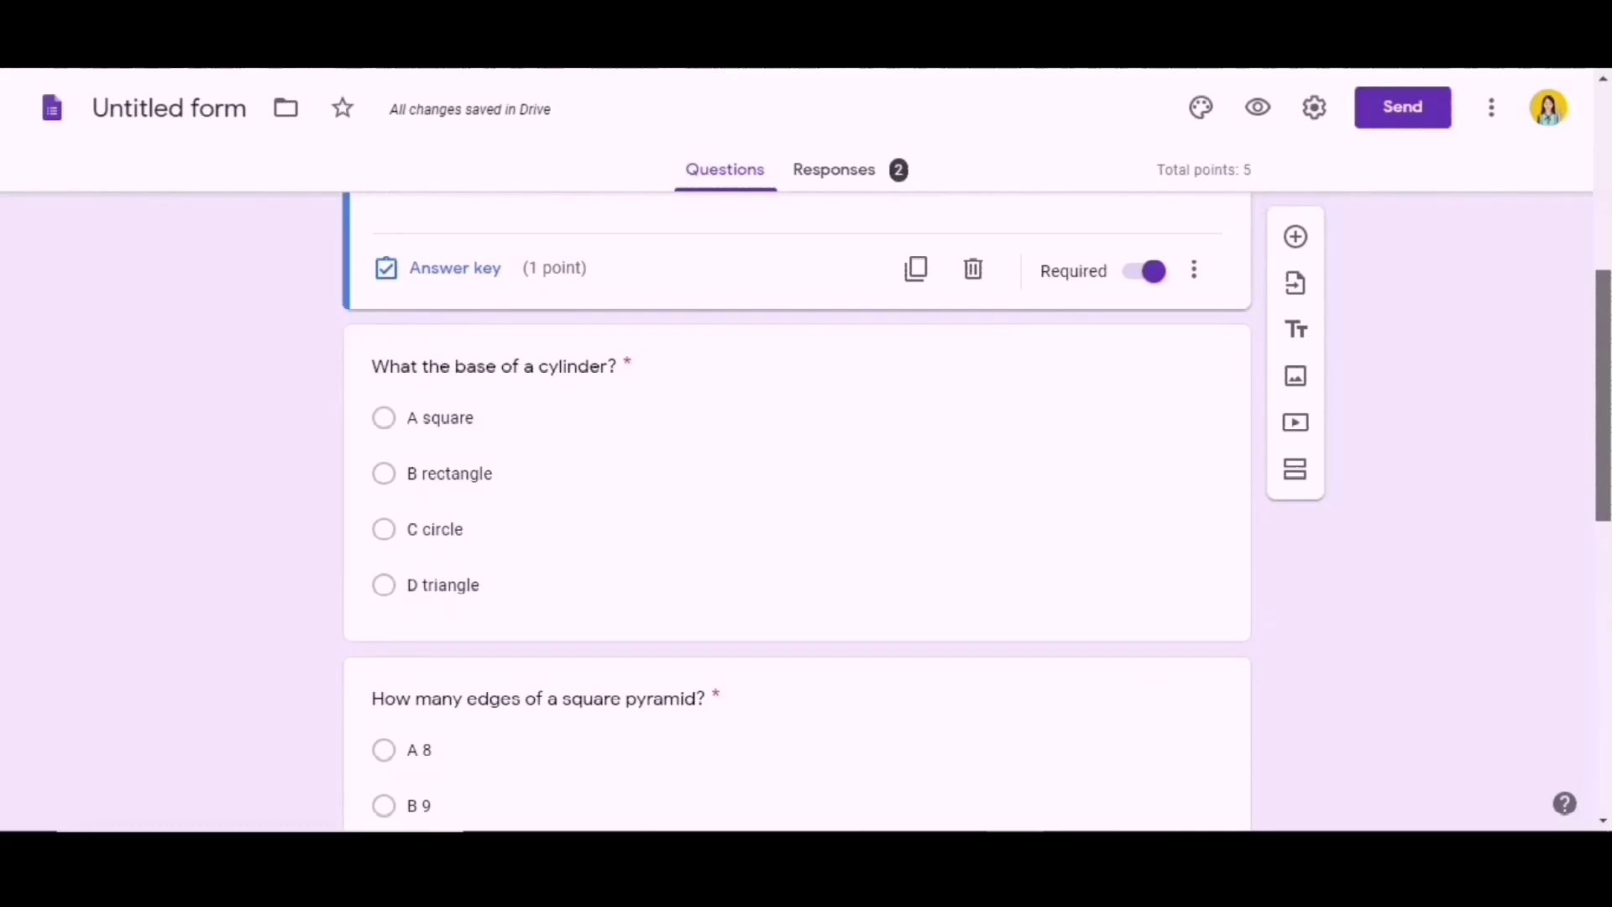
pyautogui.click(1300, 472)
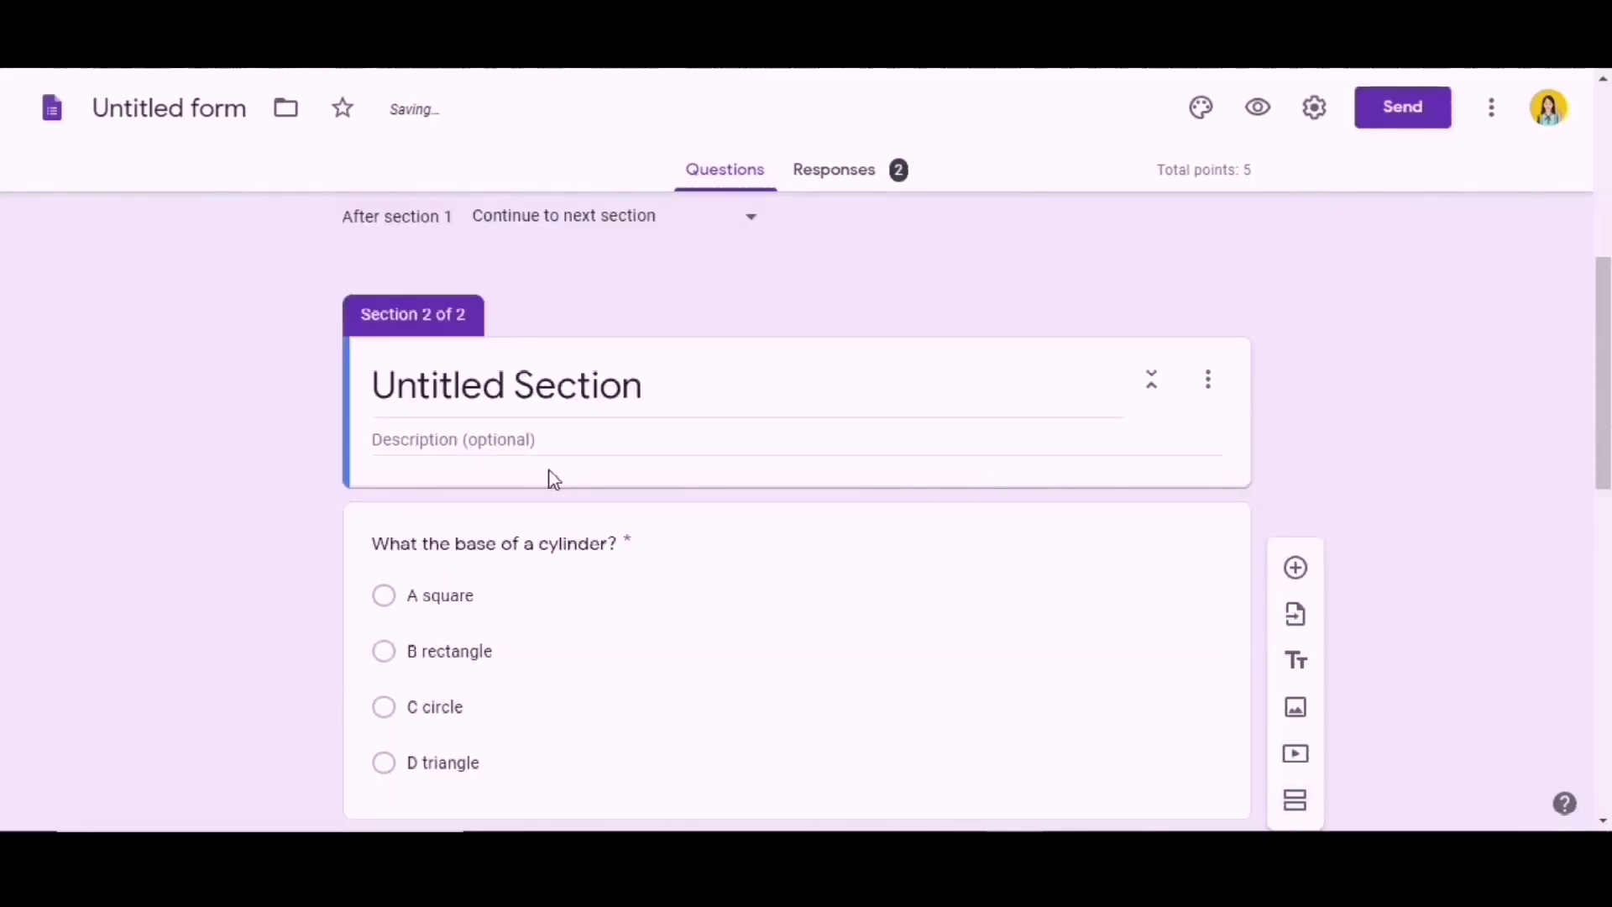
pyautogui.moveTo(1603, 437); pyautogui.dragTo(1603, 345)
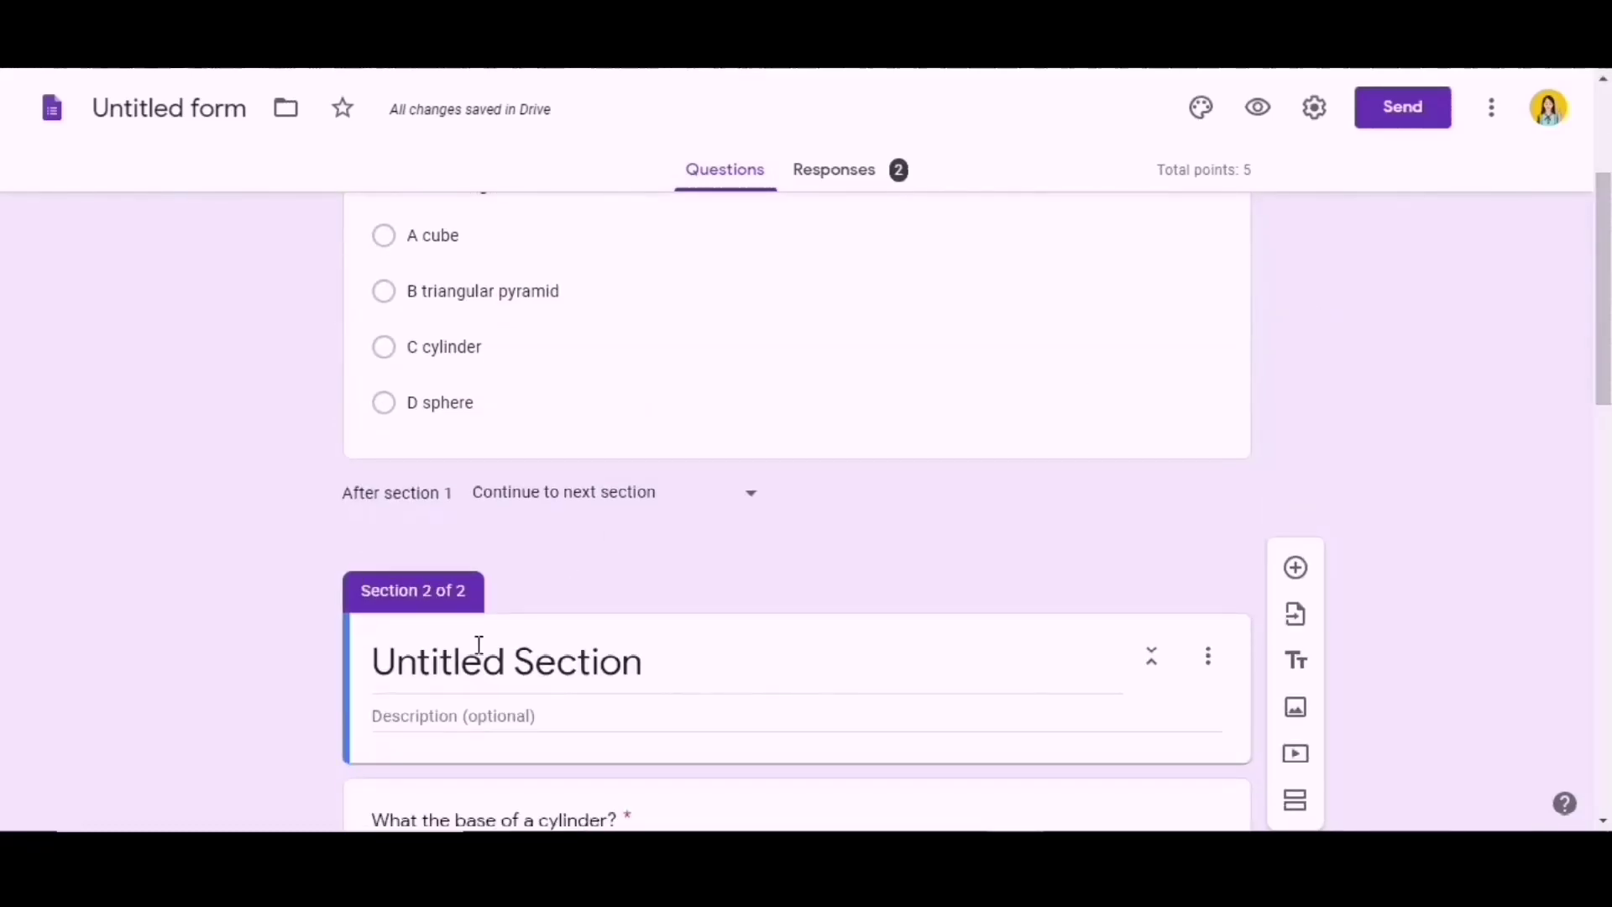
pyautogui.click(1209, 647)
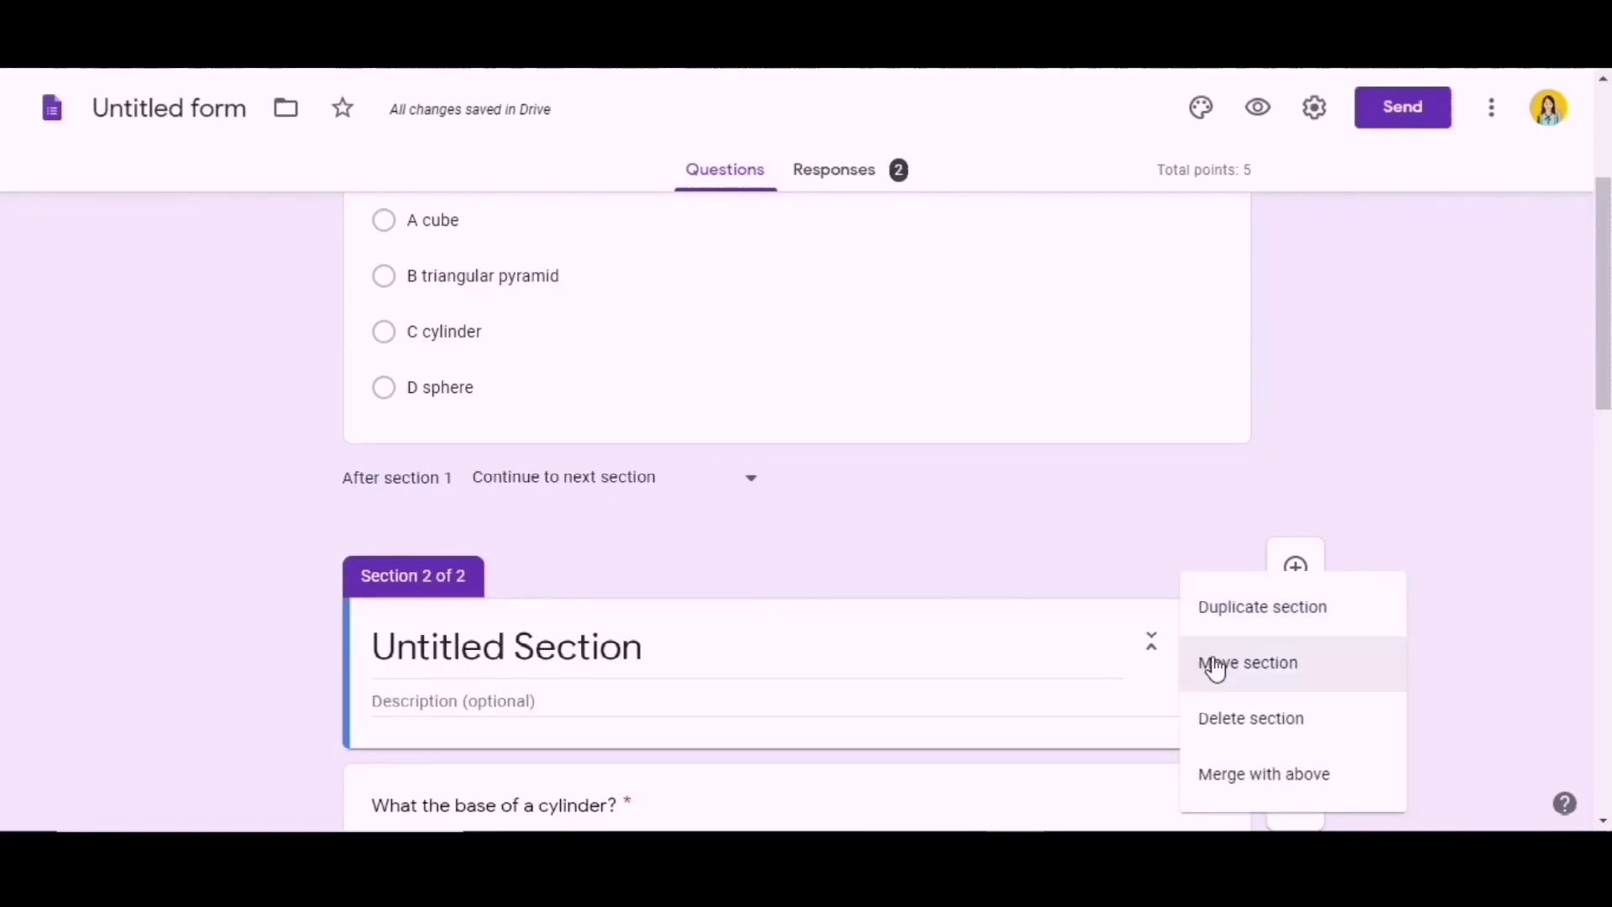
pyautogui.click(1215, 669)
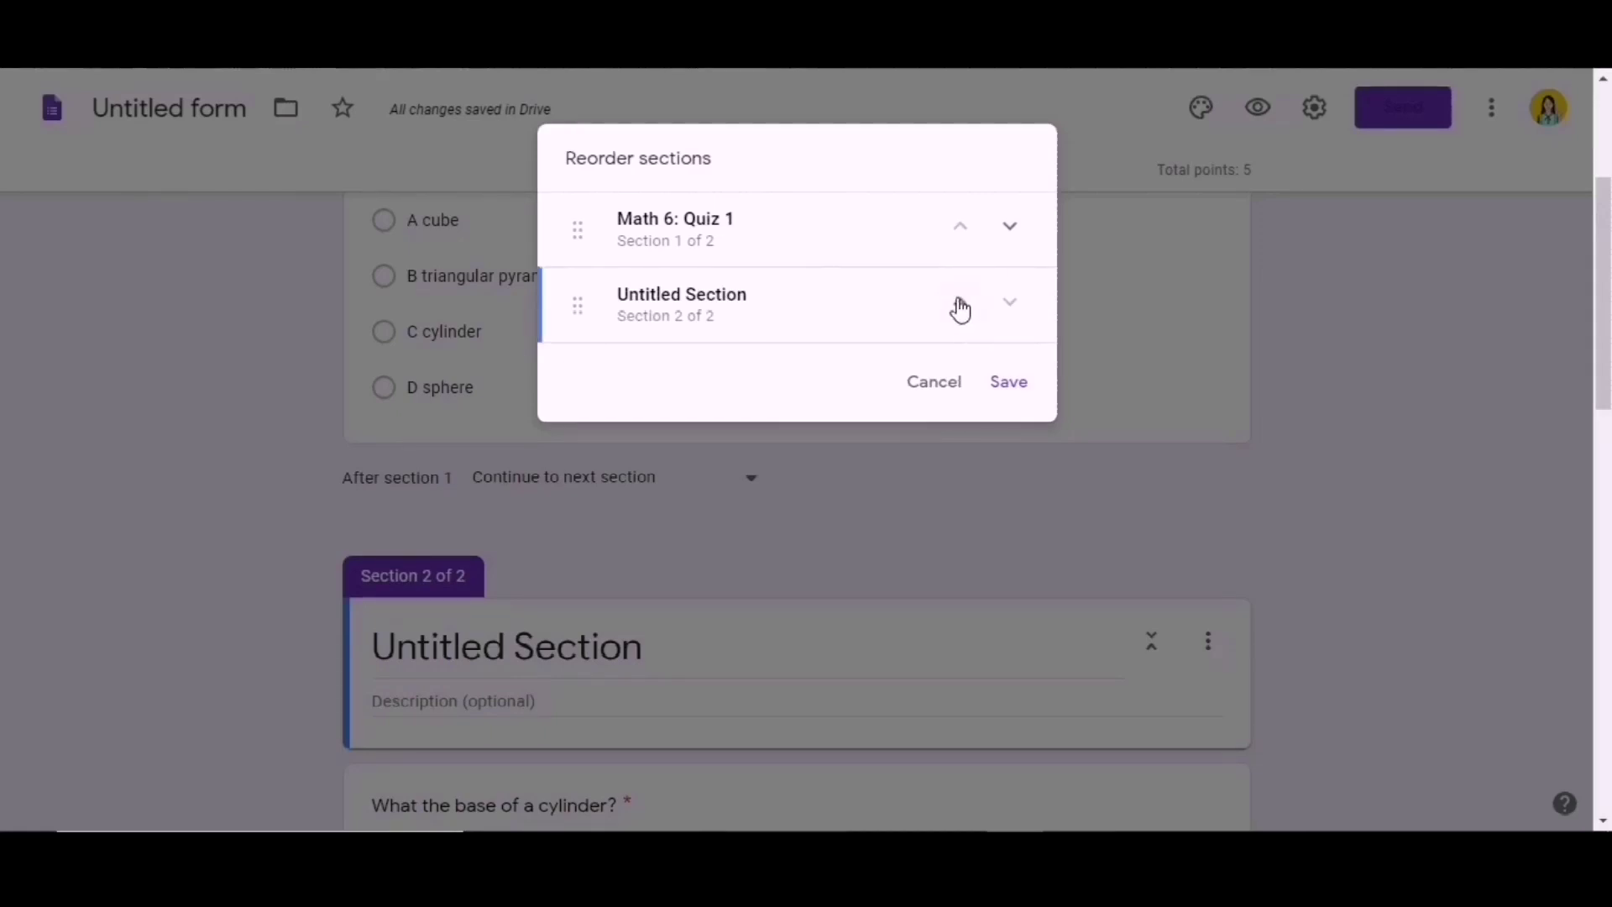
pyautogui.click(960, 304)
pyautogui.click(1000, 388)
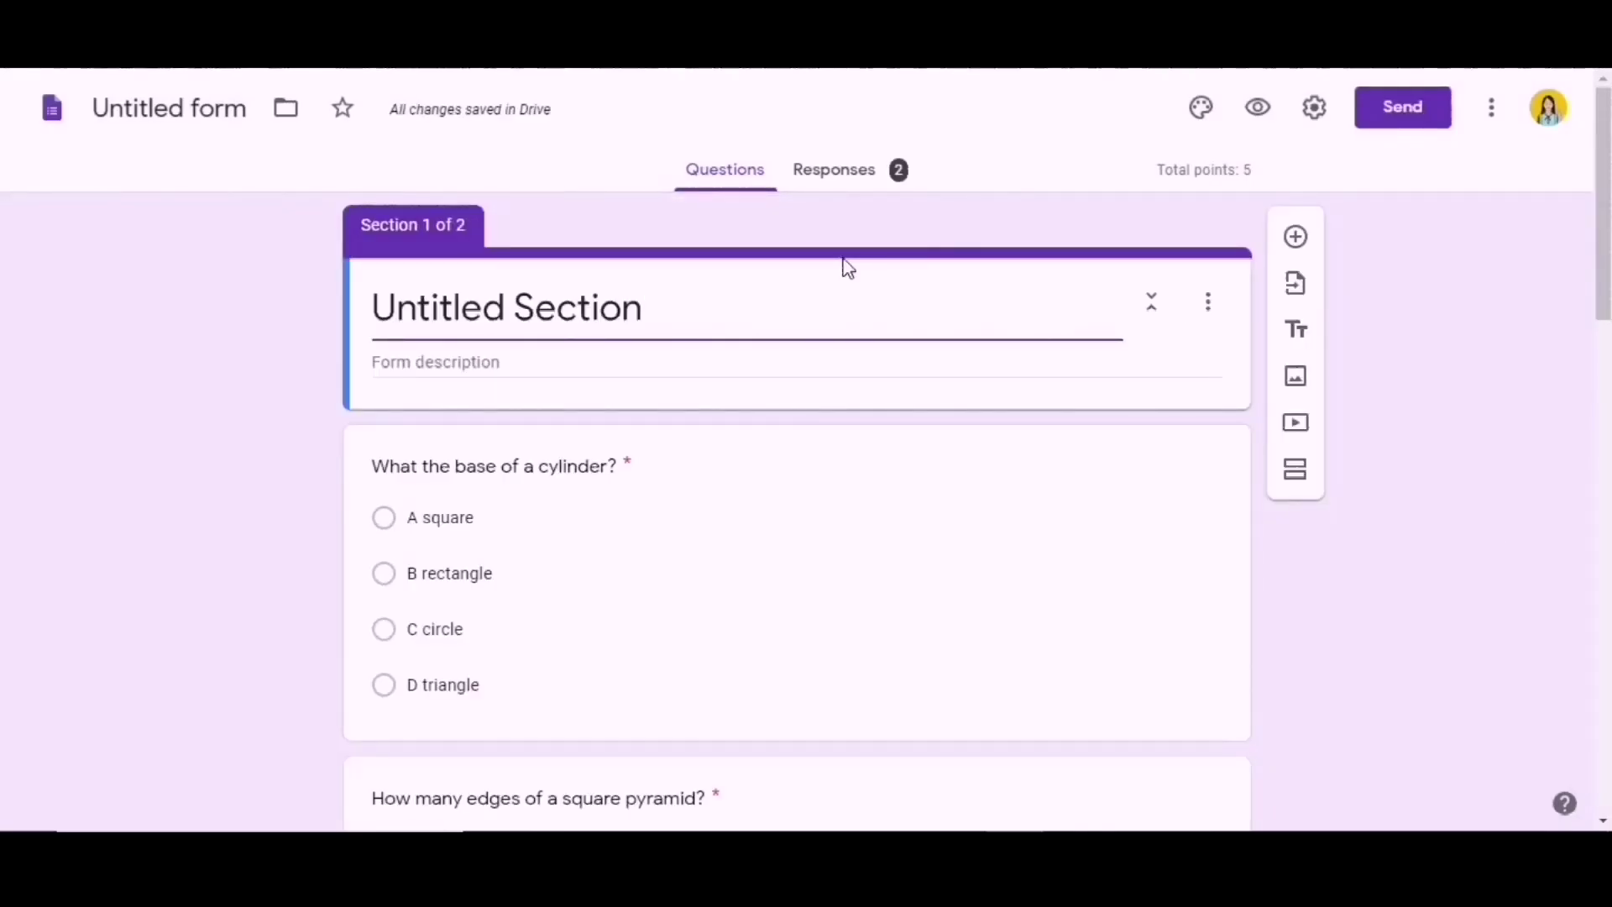
# - Replace the title of the new first section with "Student's Name"
pyautogui.press('BackSpace')
pyautogui.press('BackSpace')
pyautogui.press('BackSpace')
pyautogui.press('BackSpace')
pyautogui.press('BackSpace')
pyautogui.press('BackSpace')
pyautogui.press('BackSpace')
pyautogui.press('BackSpace')
pyautogui.press('BackSpace')
pyautogui.press('BackSpace')
pyautogui.press('BackSpace')
pyautogui.press('BackSpace')
pyautogui.press('BackSpace')
pyautogui.press('BackSpace')
pyautogui.press('BackSpace')
pyautogui.press('BackSpace')
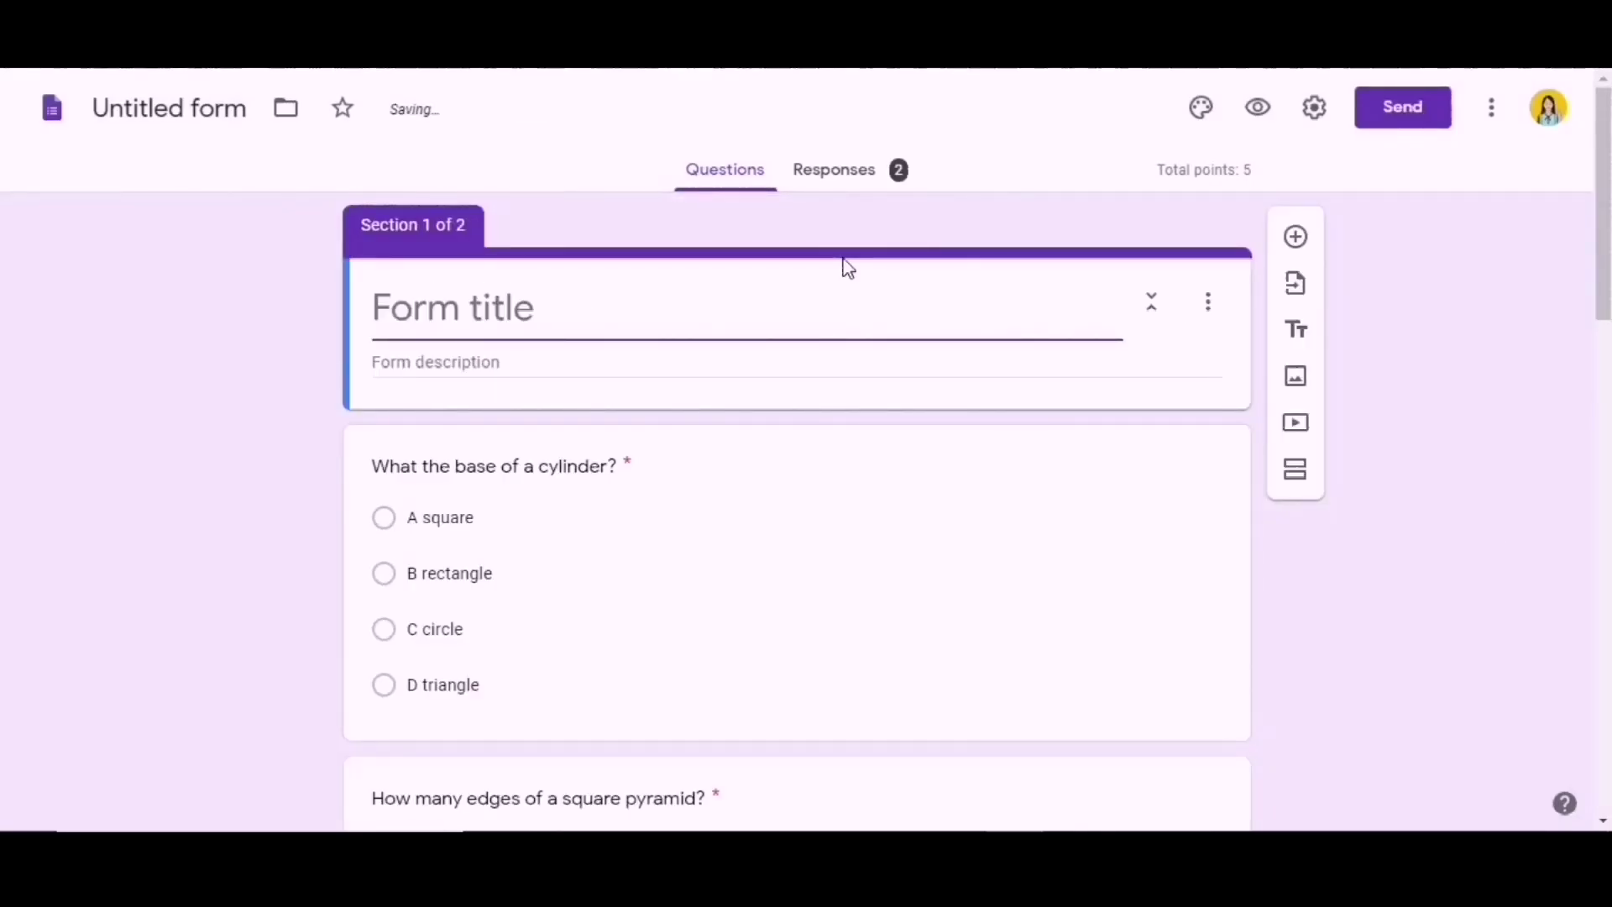
pyautogui.write('Pu')
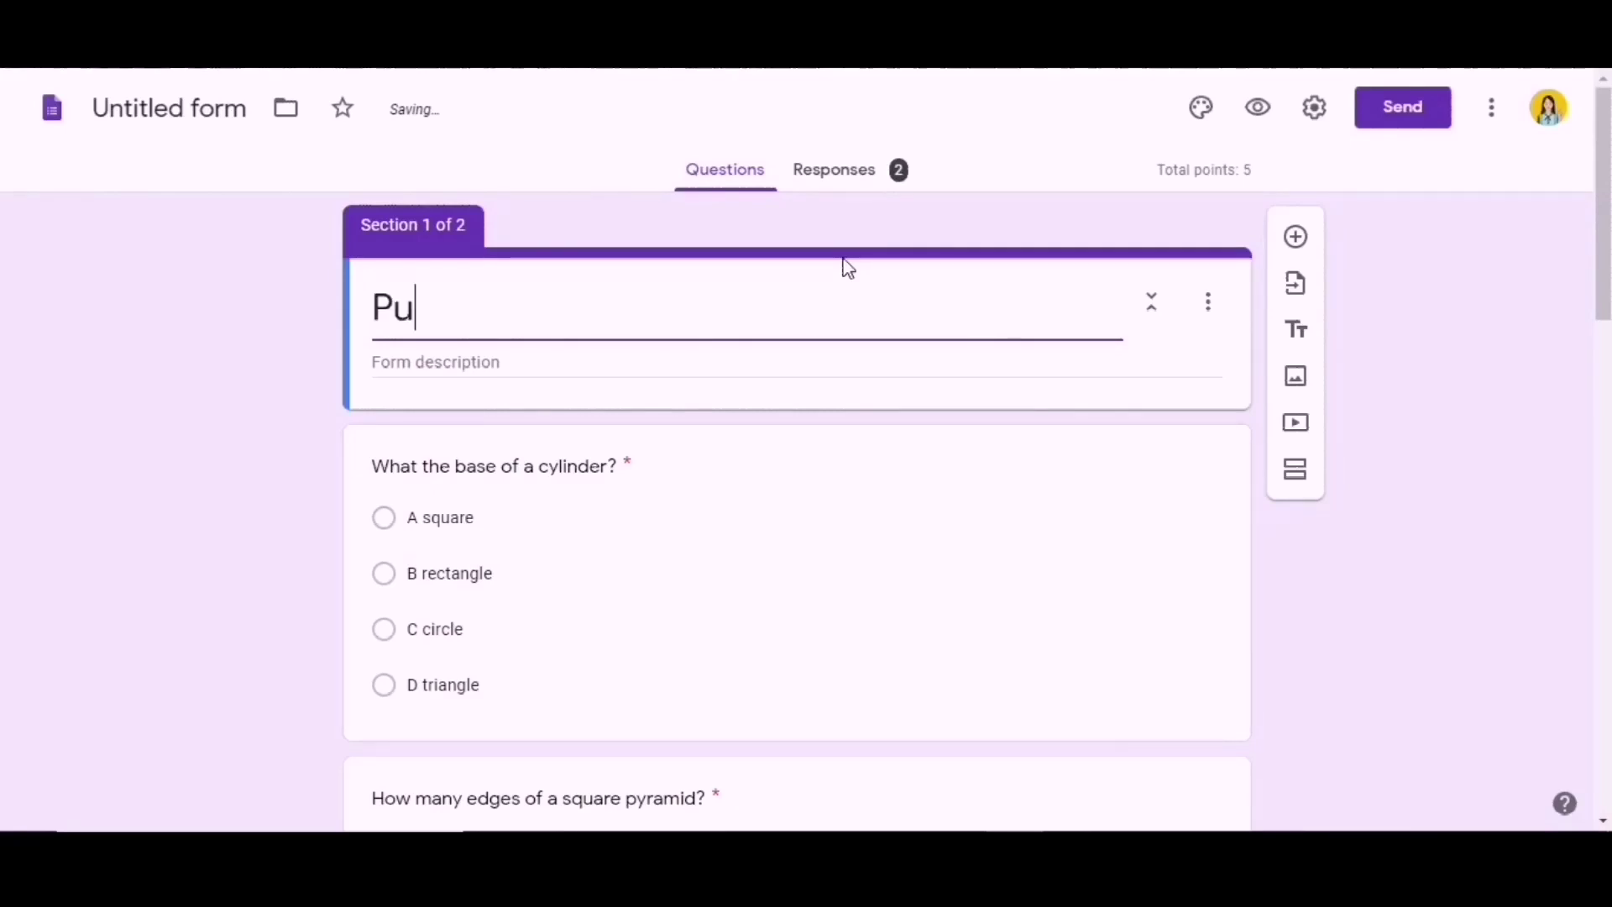
pyautogui.press('BackSpace')
pyautogui.press('BackSpace')
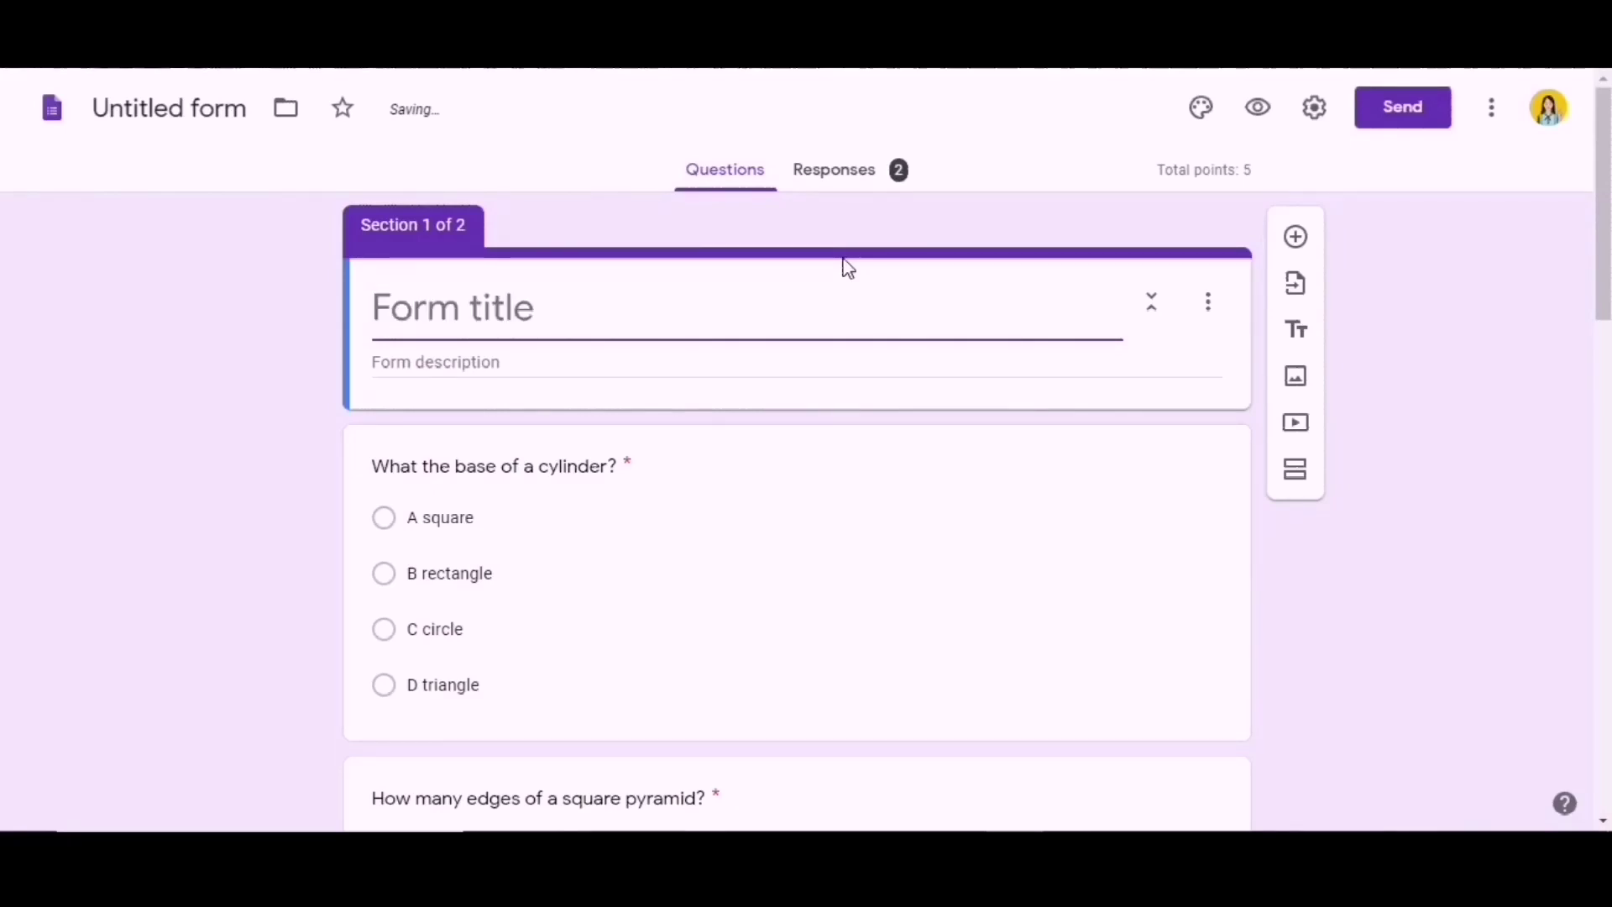
pyautogui.write('Stude')
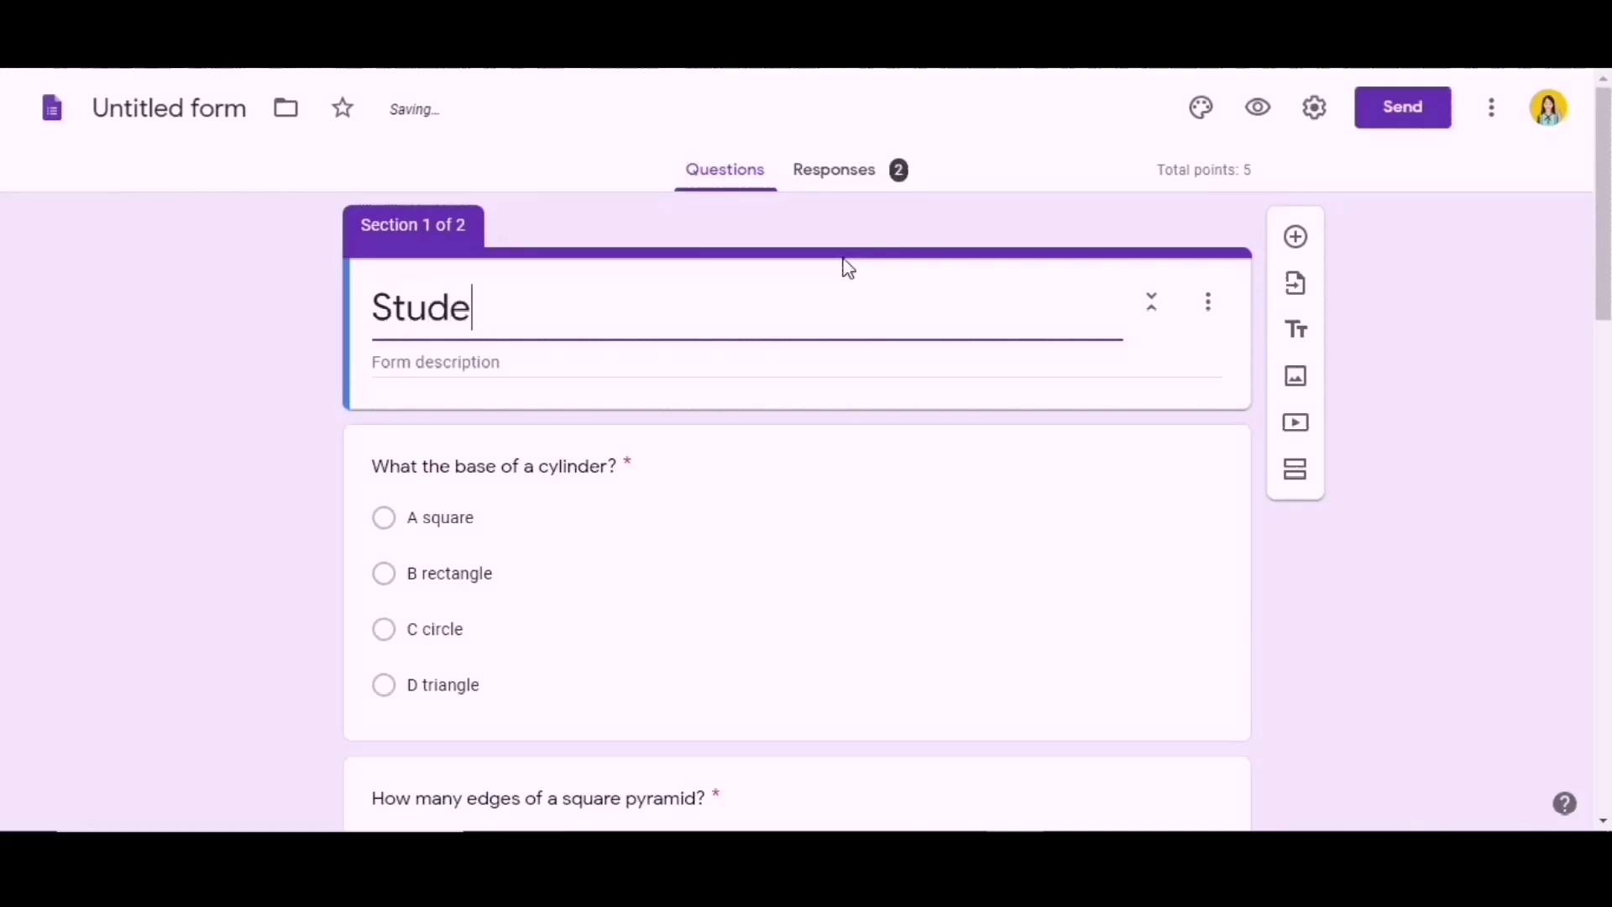
pyautogui.write("nt's Name")
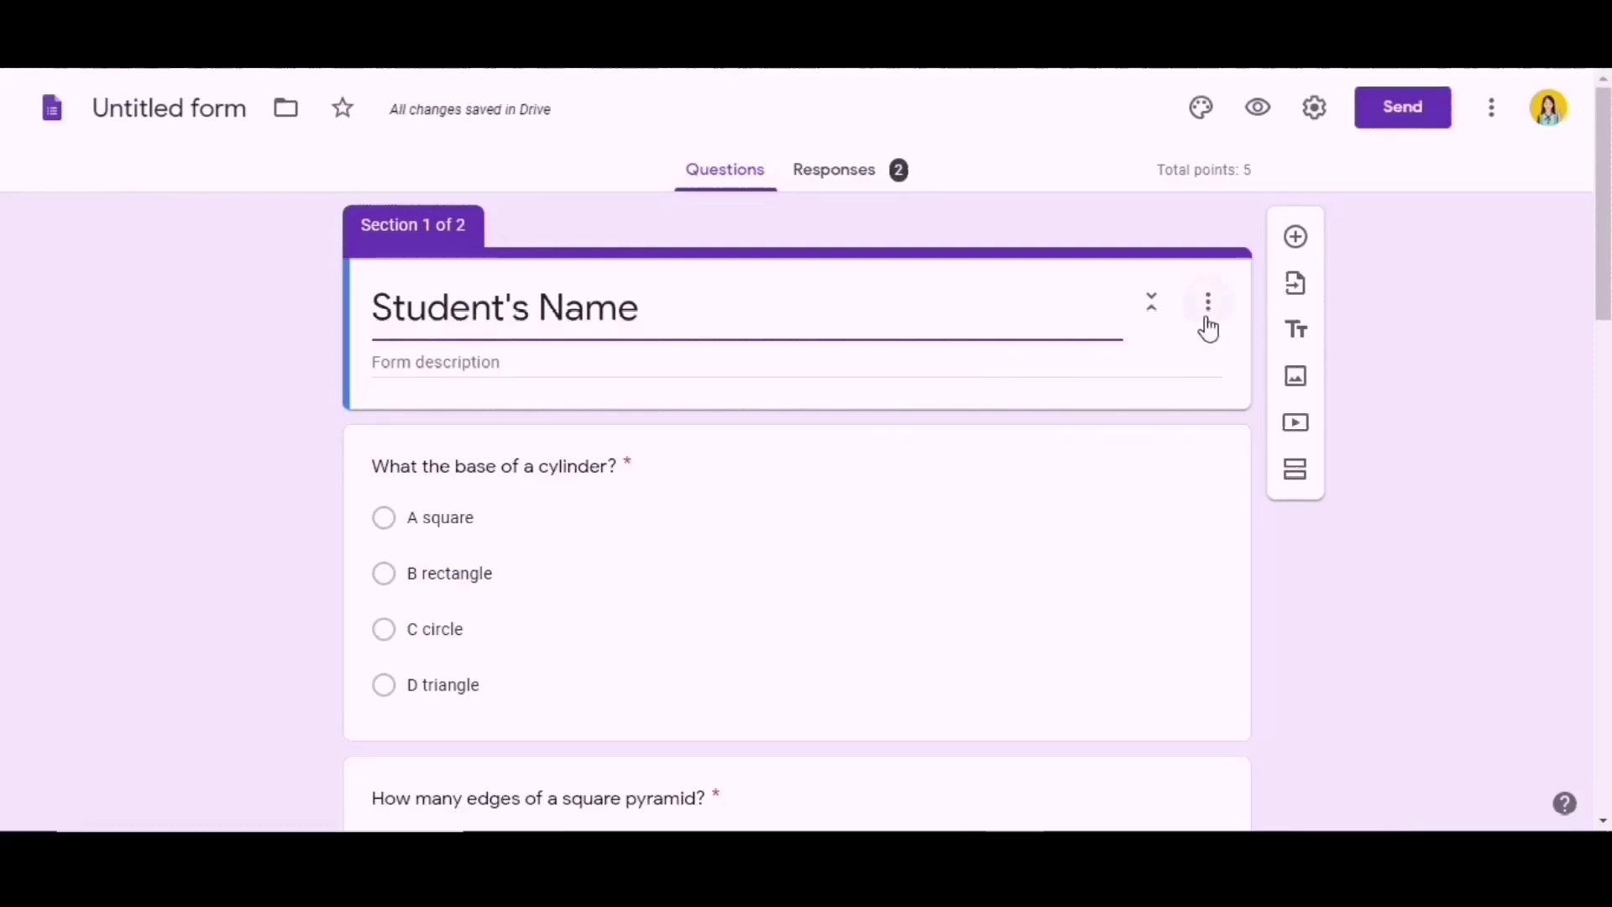
# - Add a required short answer question titled "Name:" under the "Student's Name" heading
pyautogui.click(1296, 239)
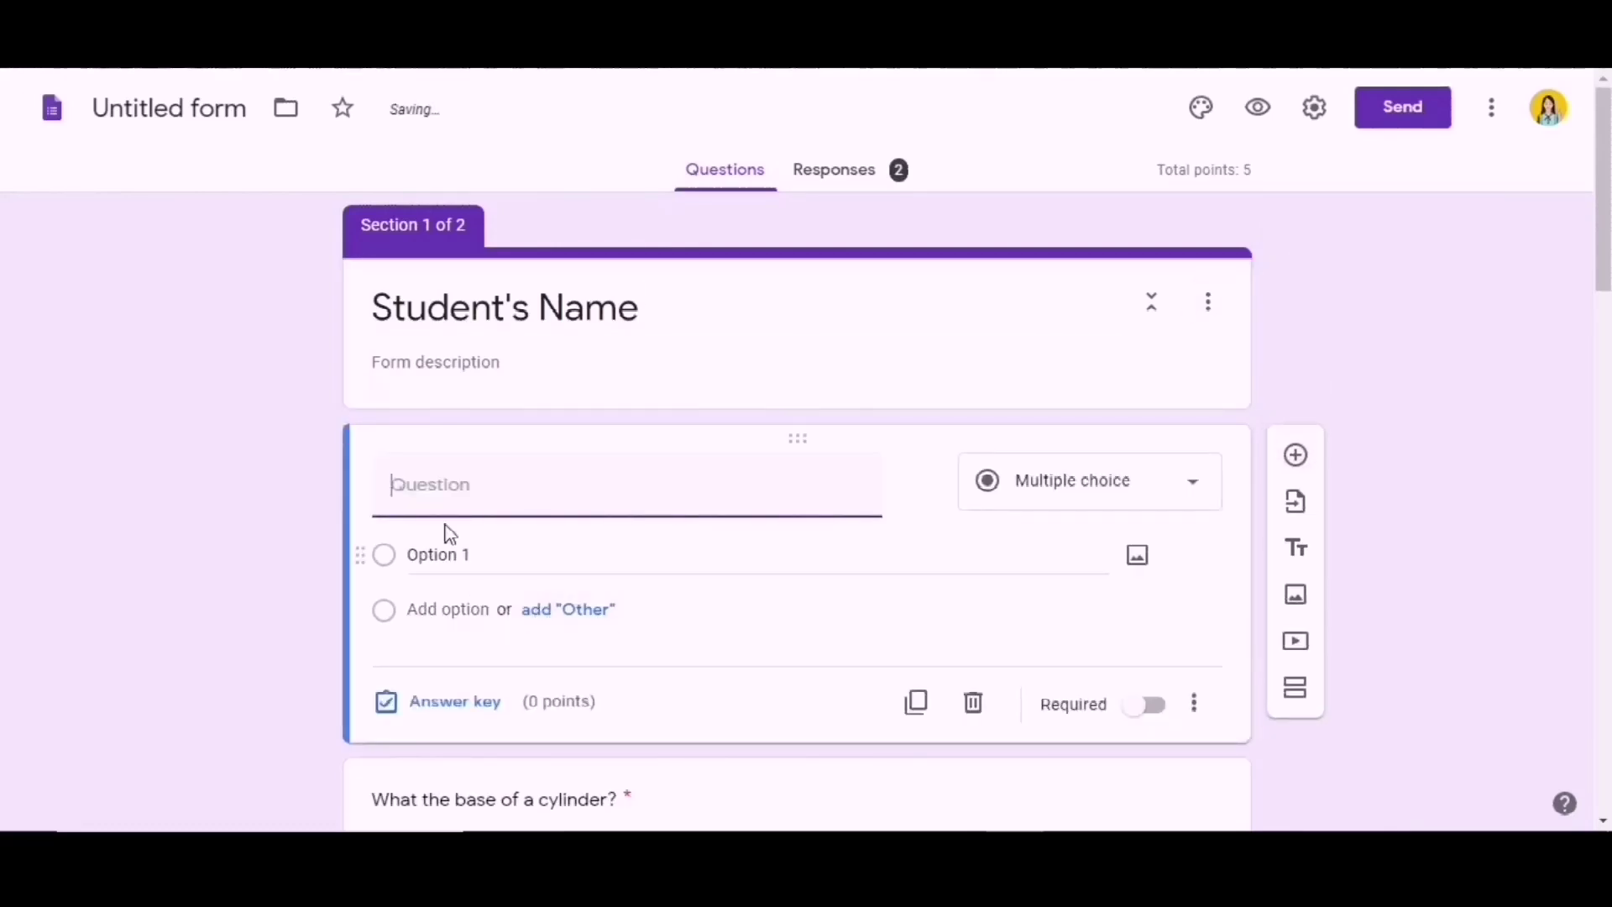
pyautogui.click(1201, 486)
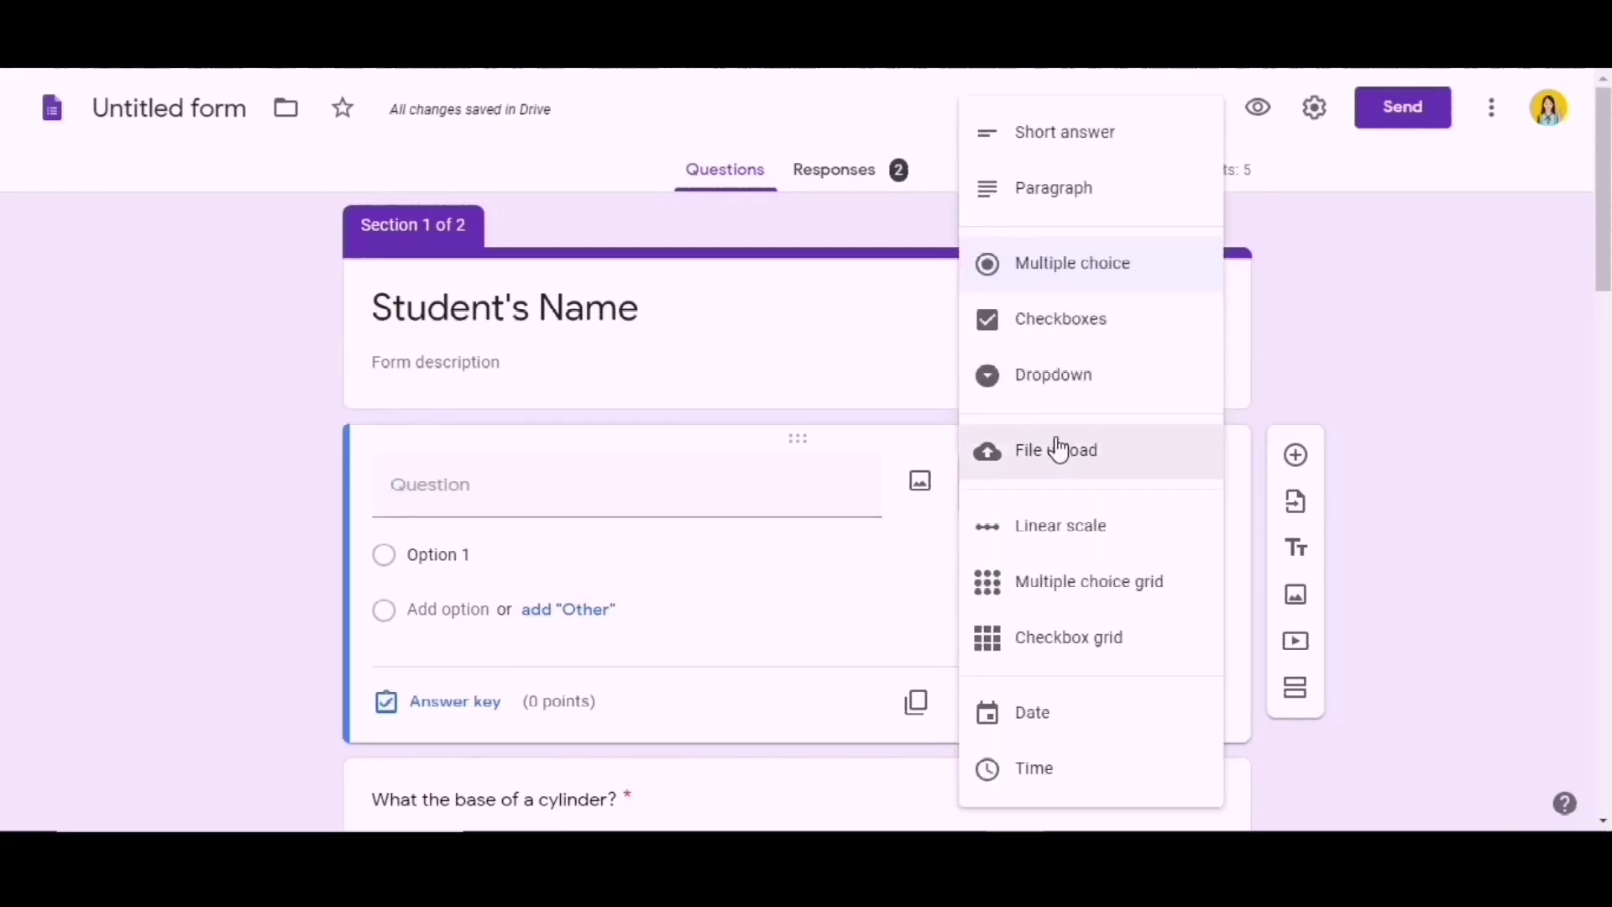
pyautogui.click(1065, 150)
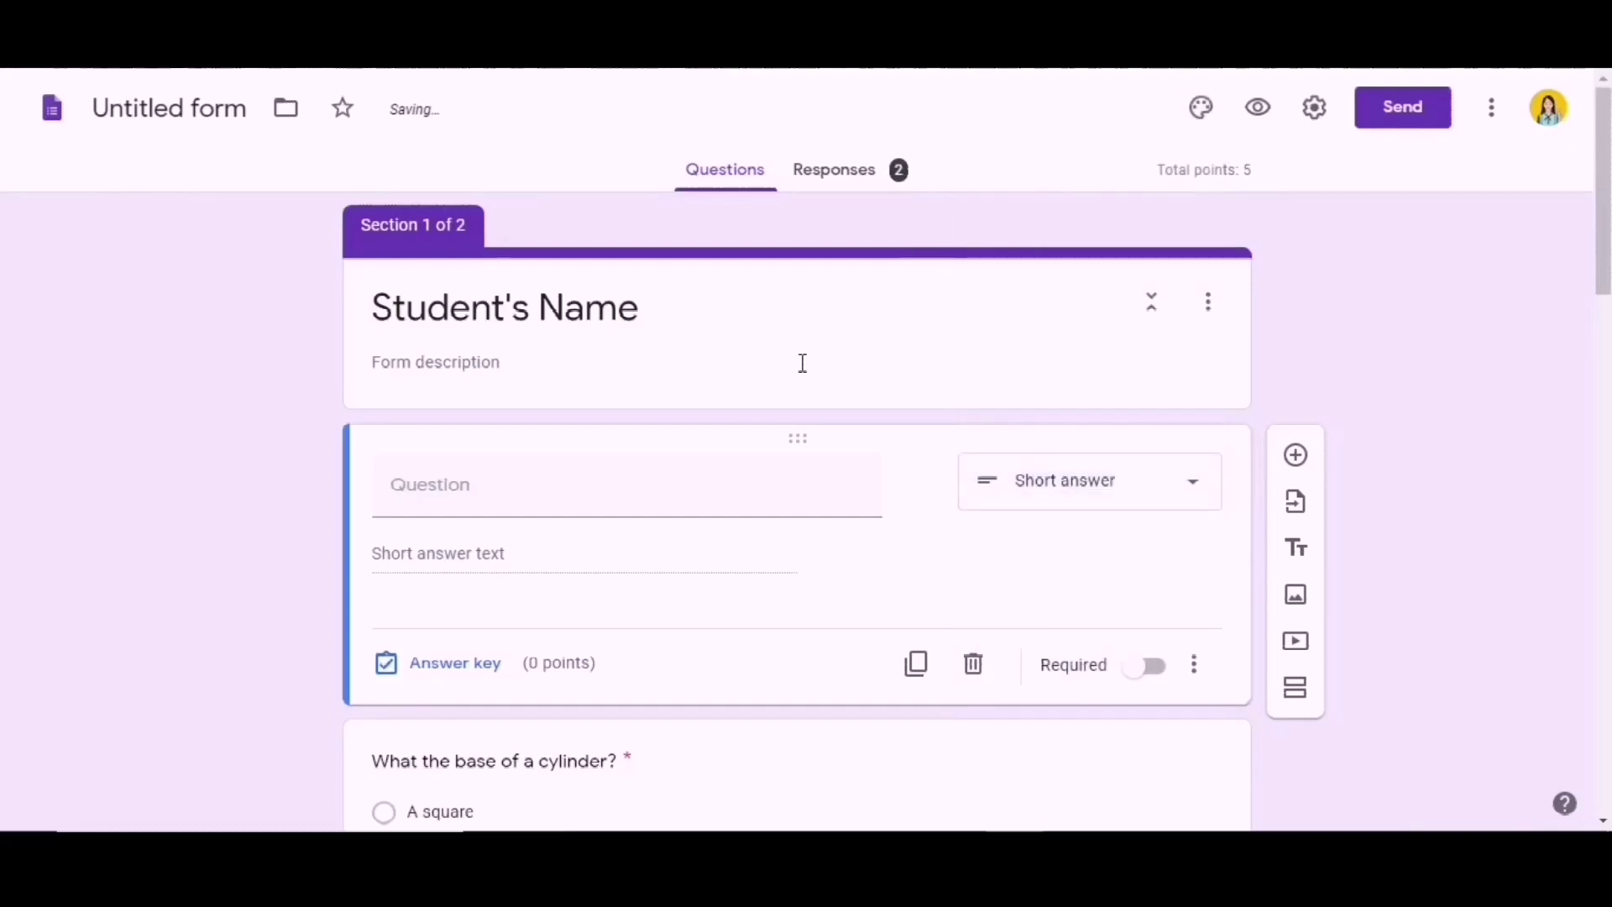
pyautogui.click(596, 495)
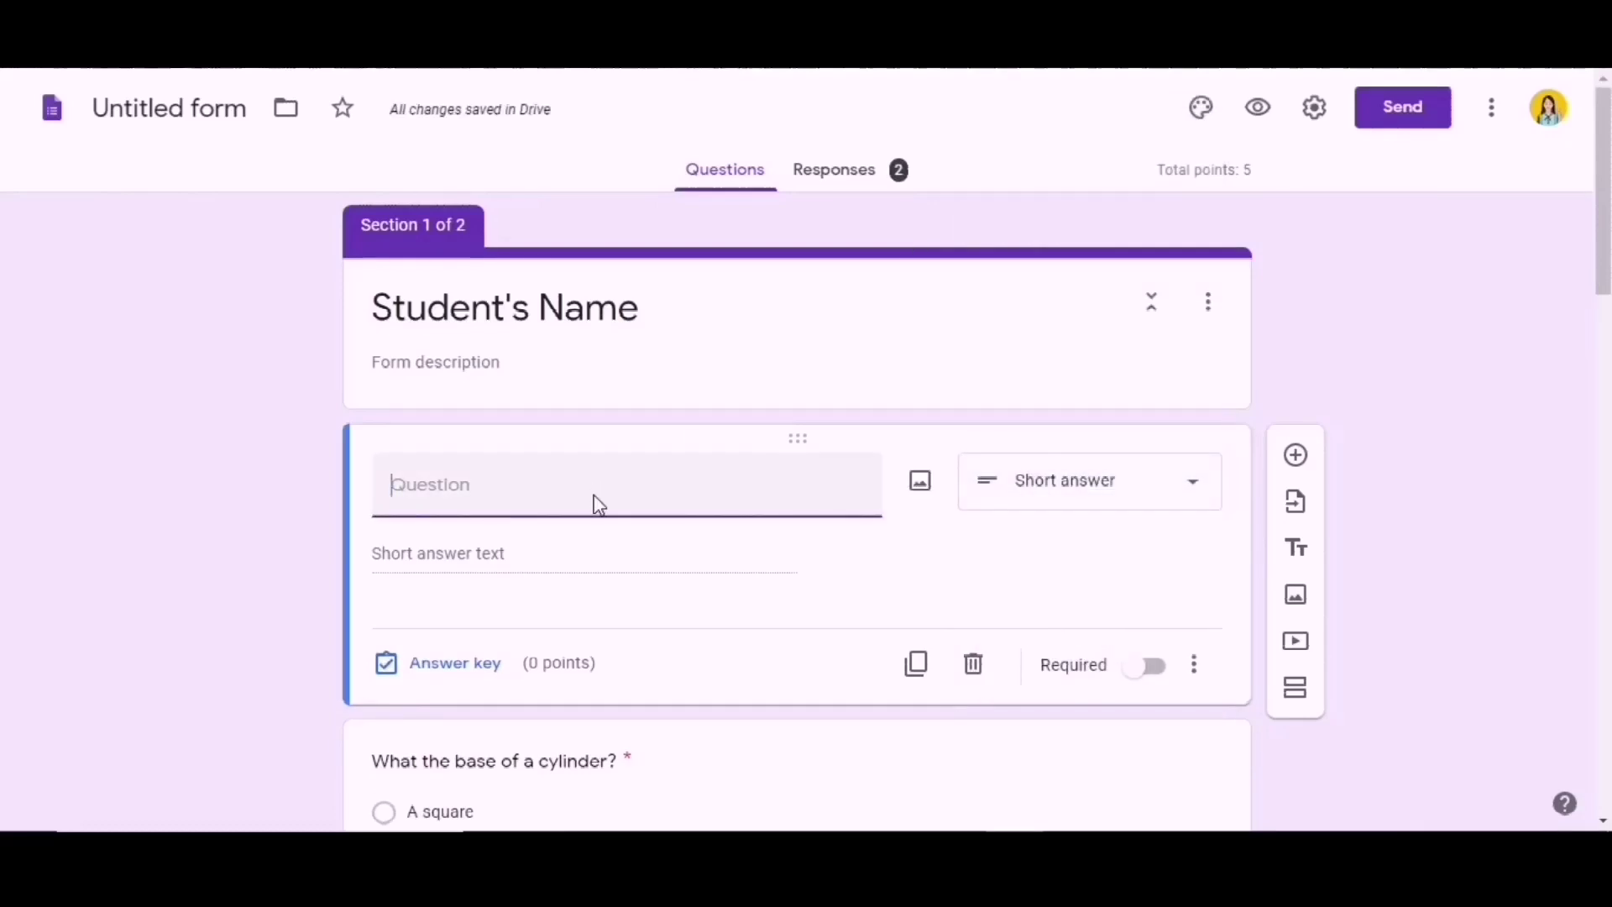
pyautogui.write('Name:')
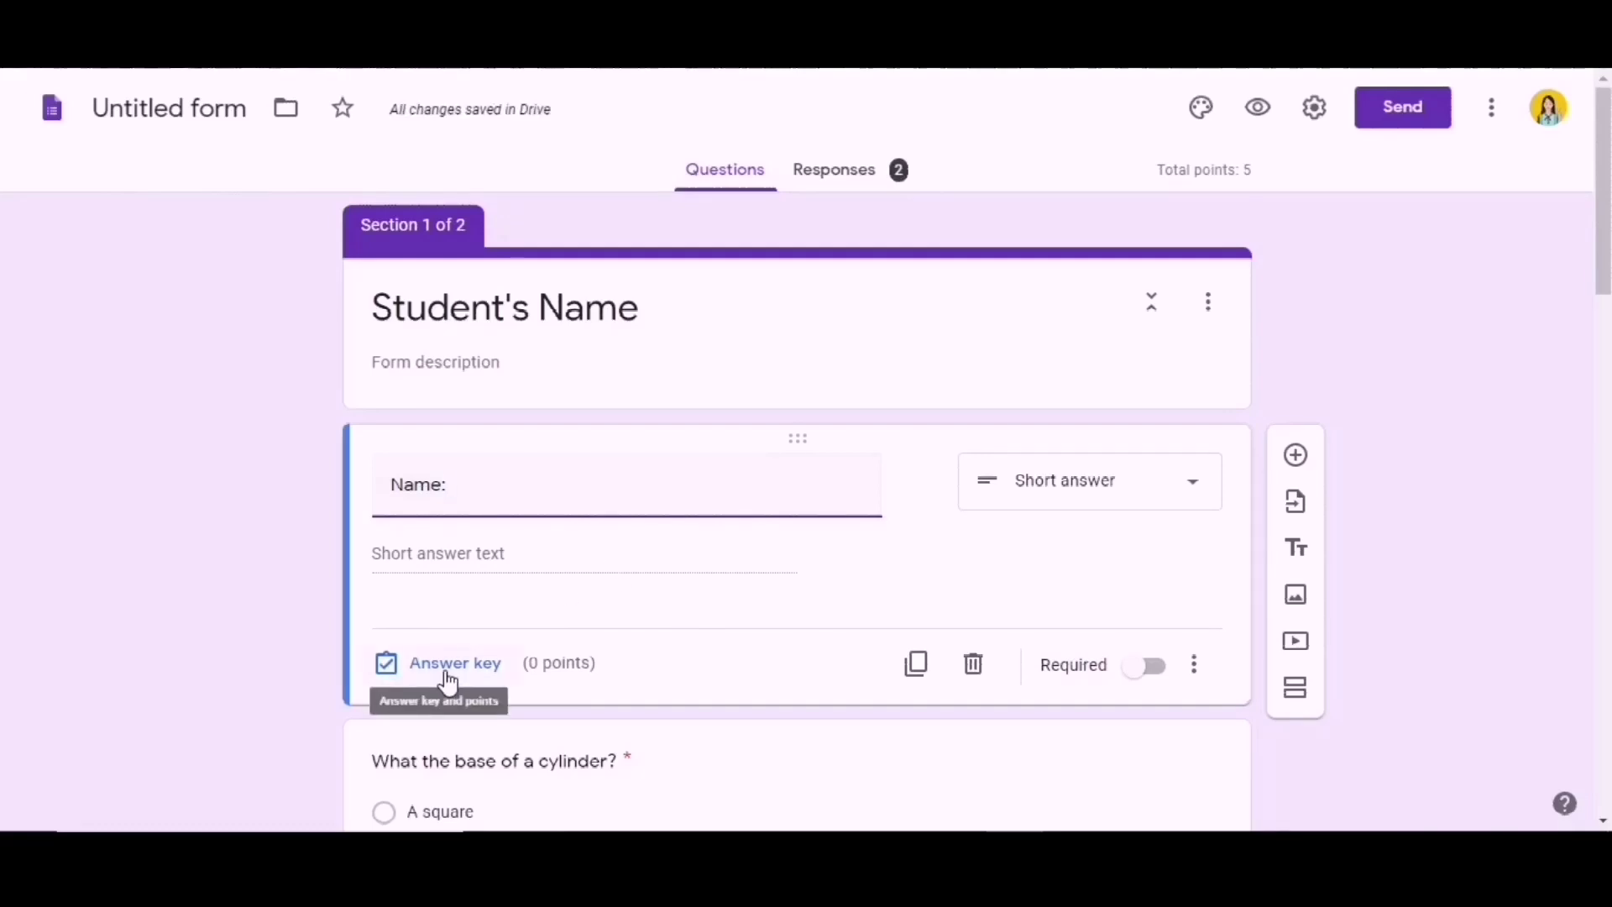
pyautogui.click(568, 554)
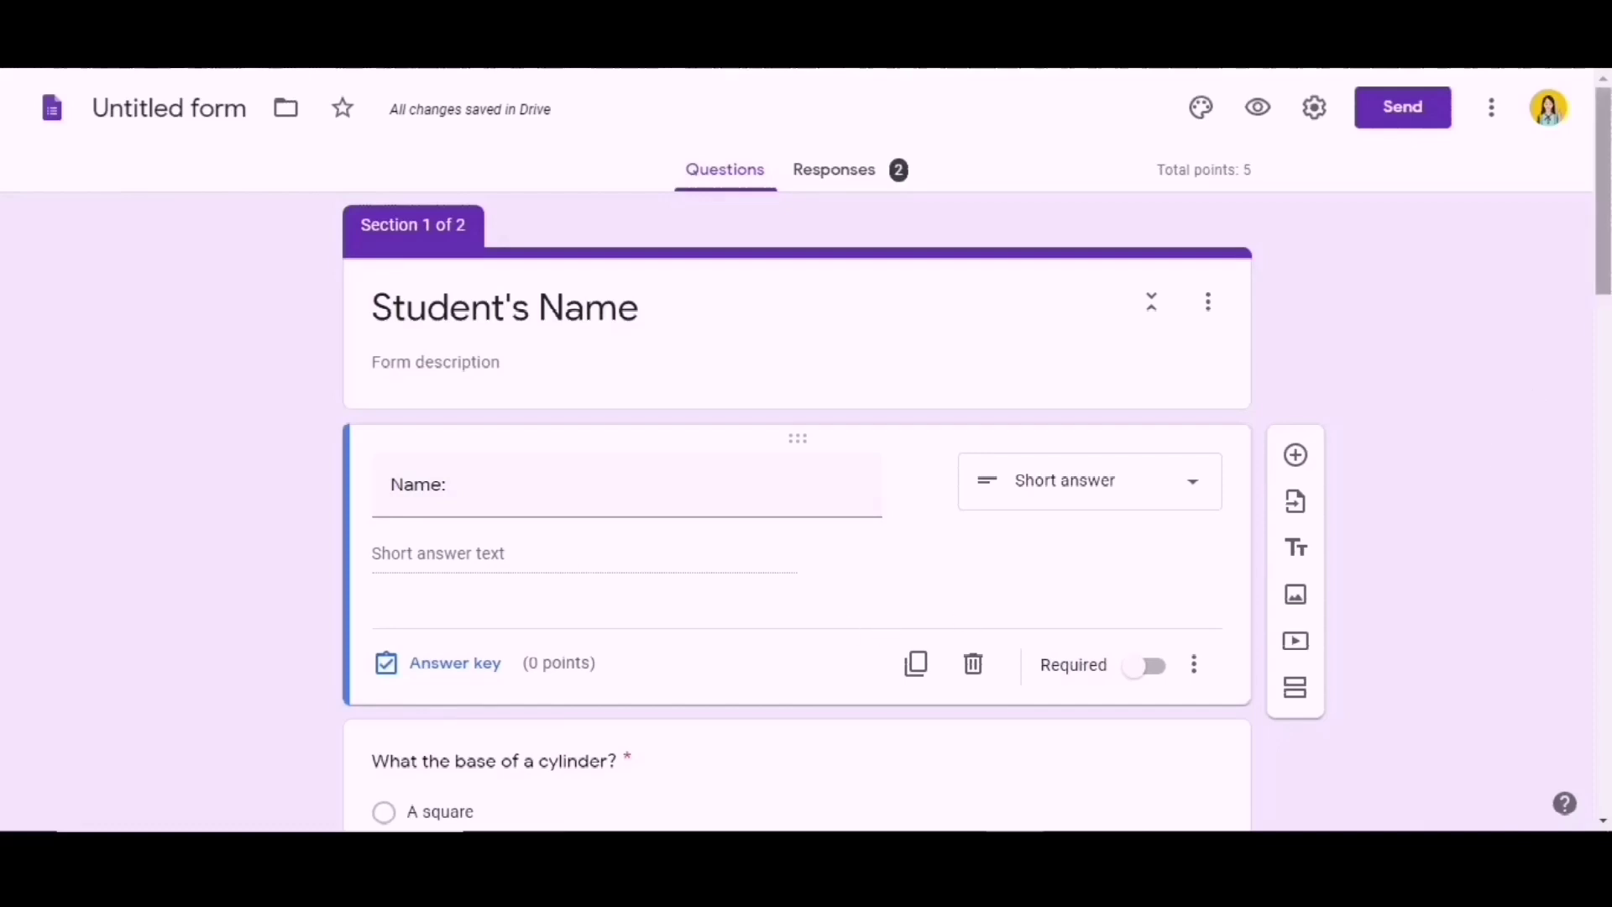
pyautogui.scroll(-1, 1605, 245)
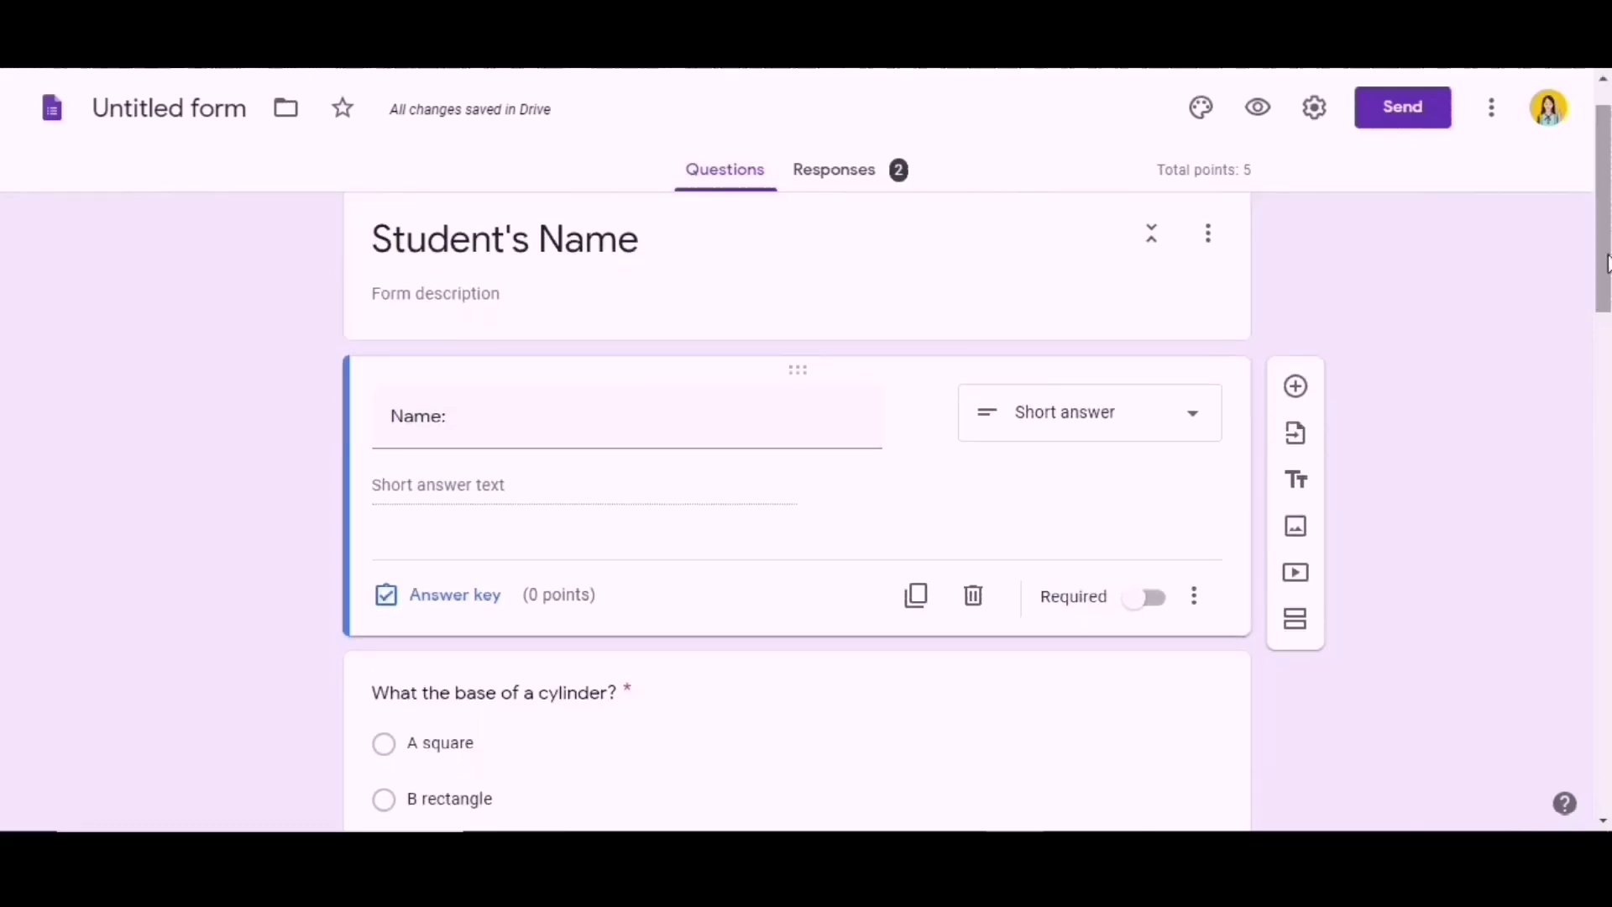
pyautogui.click(1157, 609)
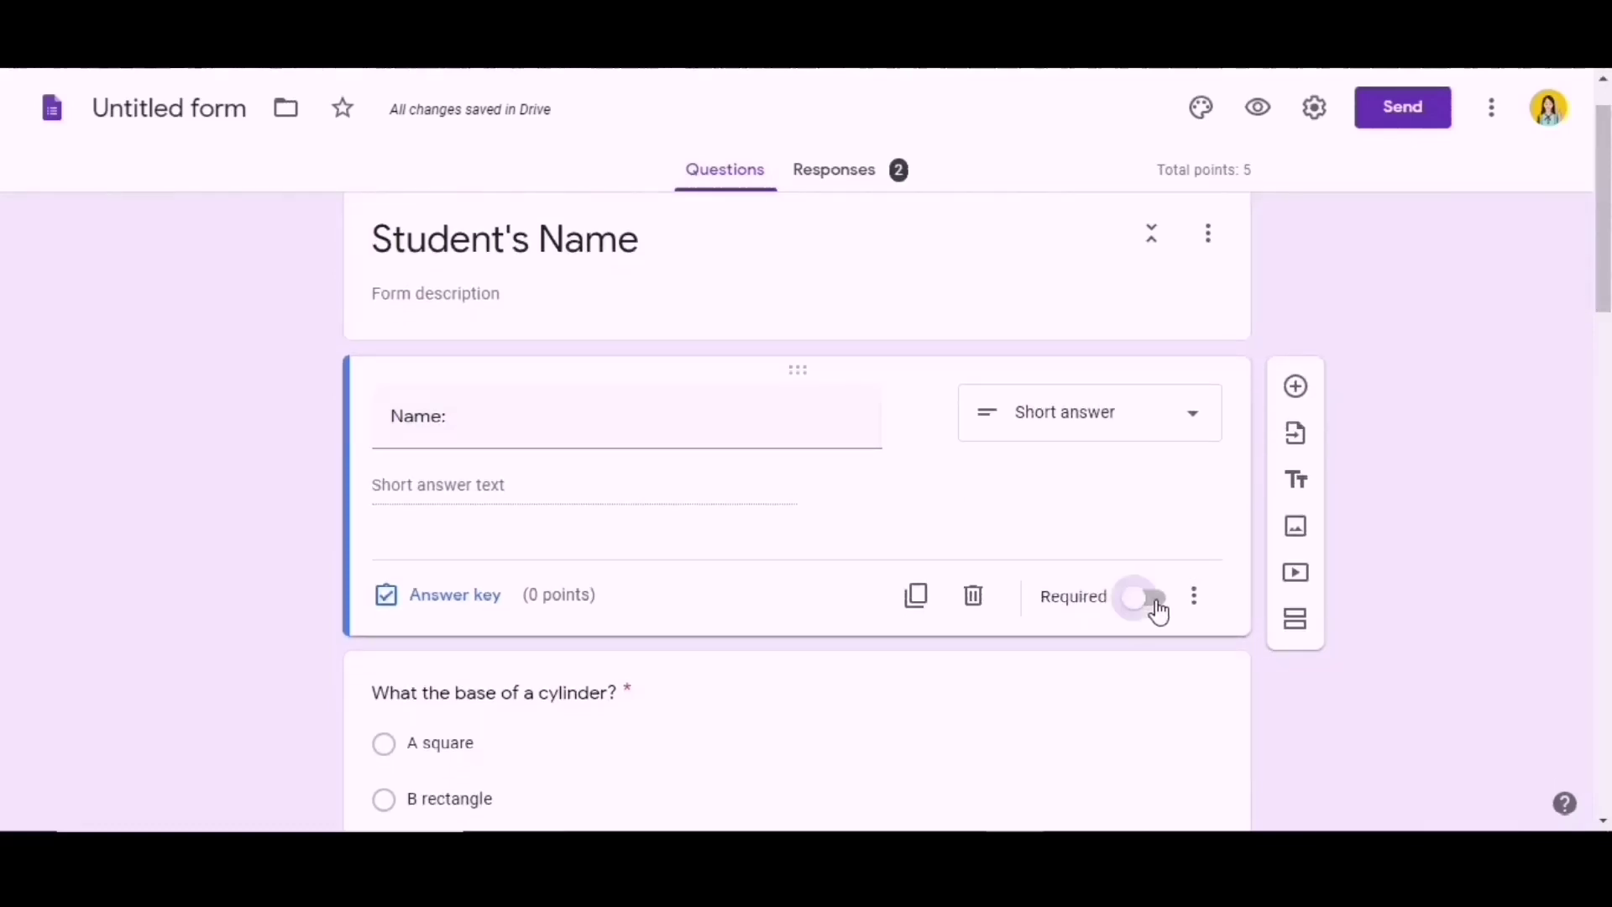
# - Add another question directly below "Name:" and title it "Section:"
pyautogui.click(1296, 389)
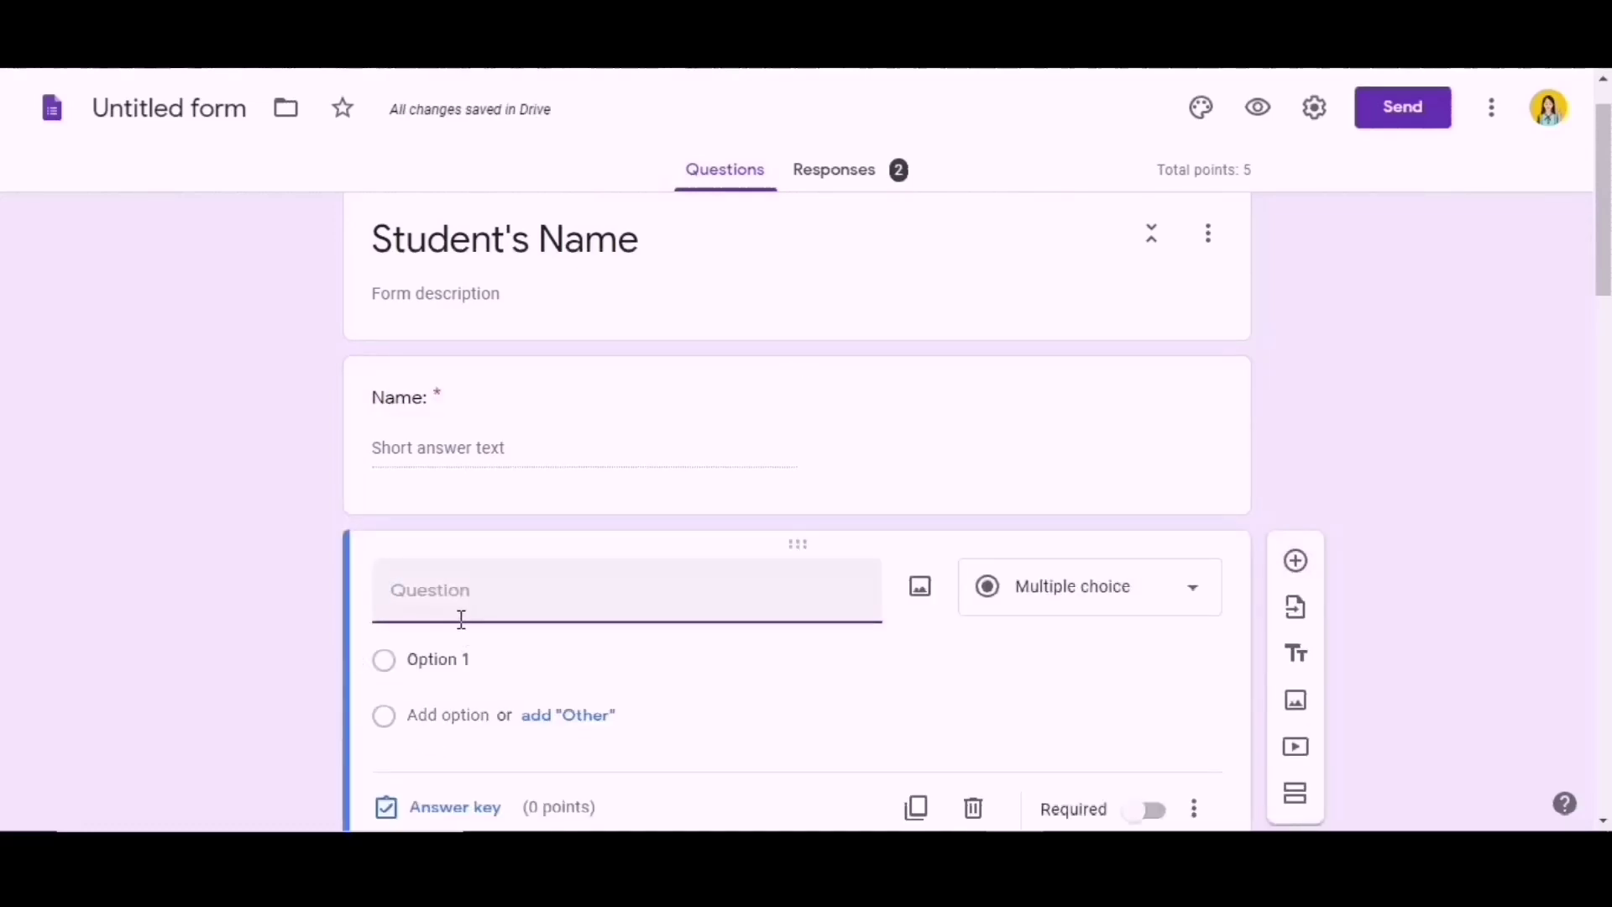
pyautogui.write('Q')
pyautogui.press('BackSpace')
pyautogui.write('Section:')
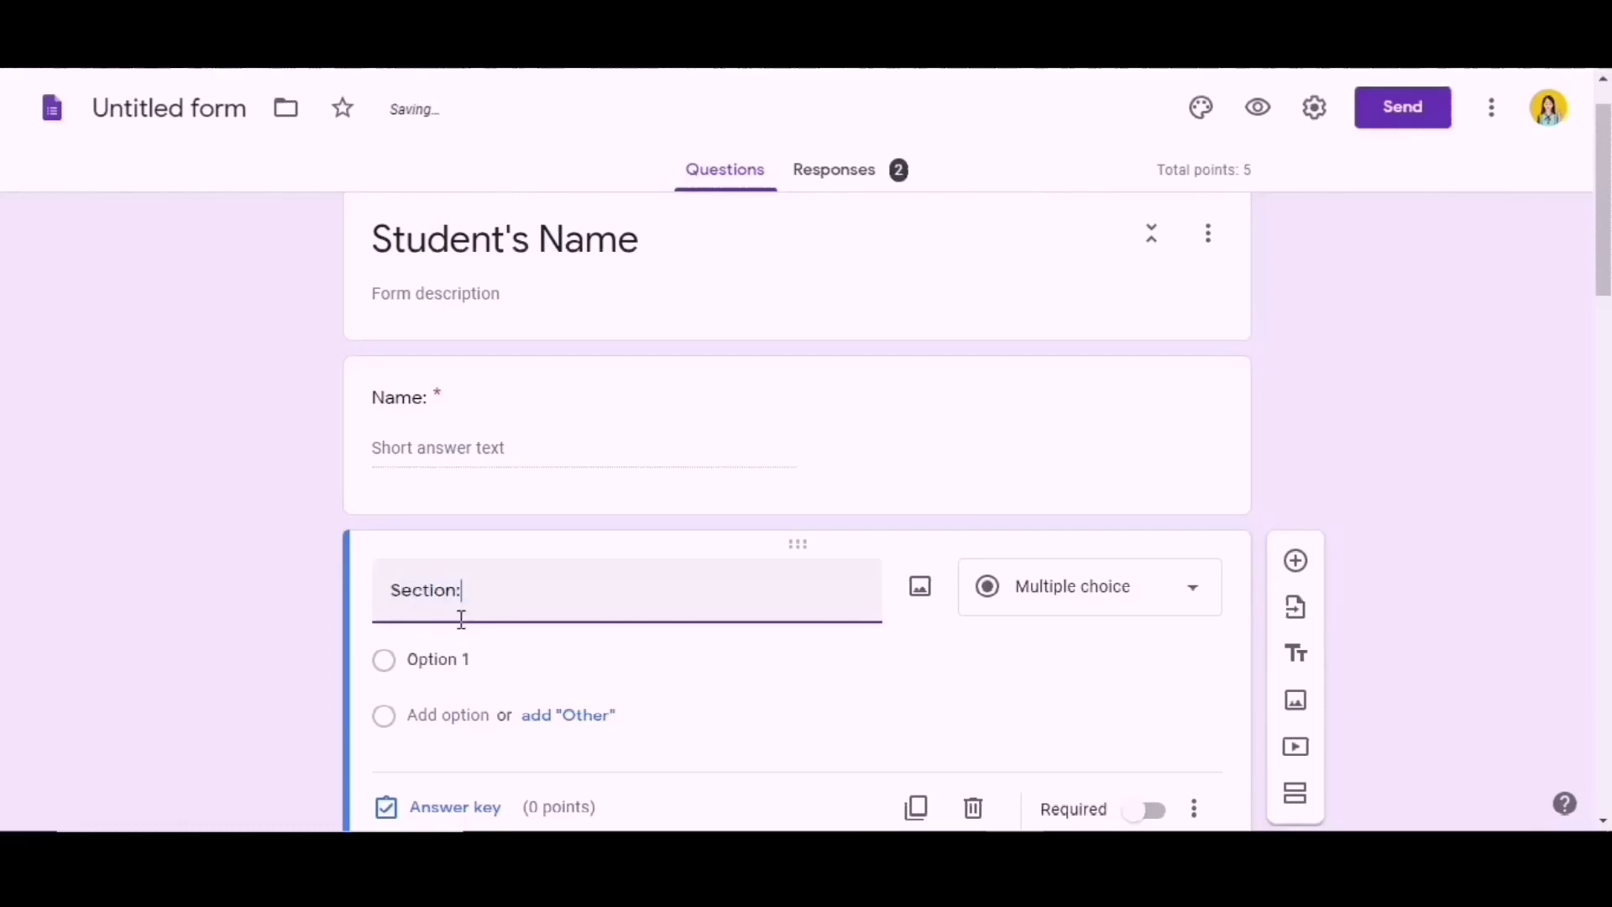
# - Make the "Section:" question a required short answer and check the options for sending the form
pyautogui.click(1170, 605)
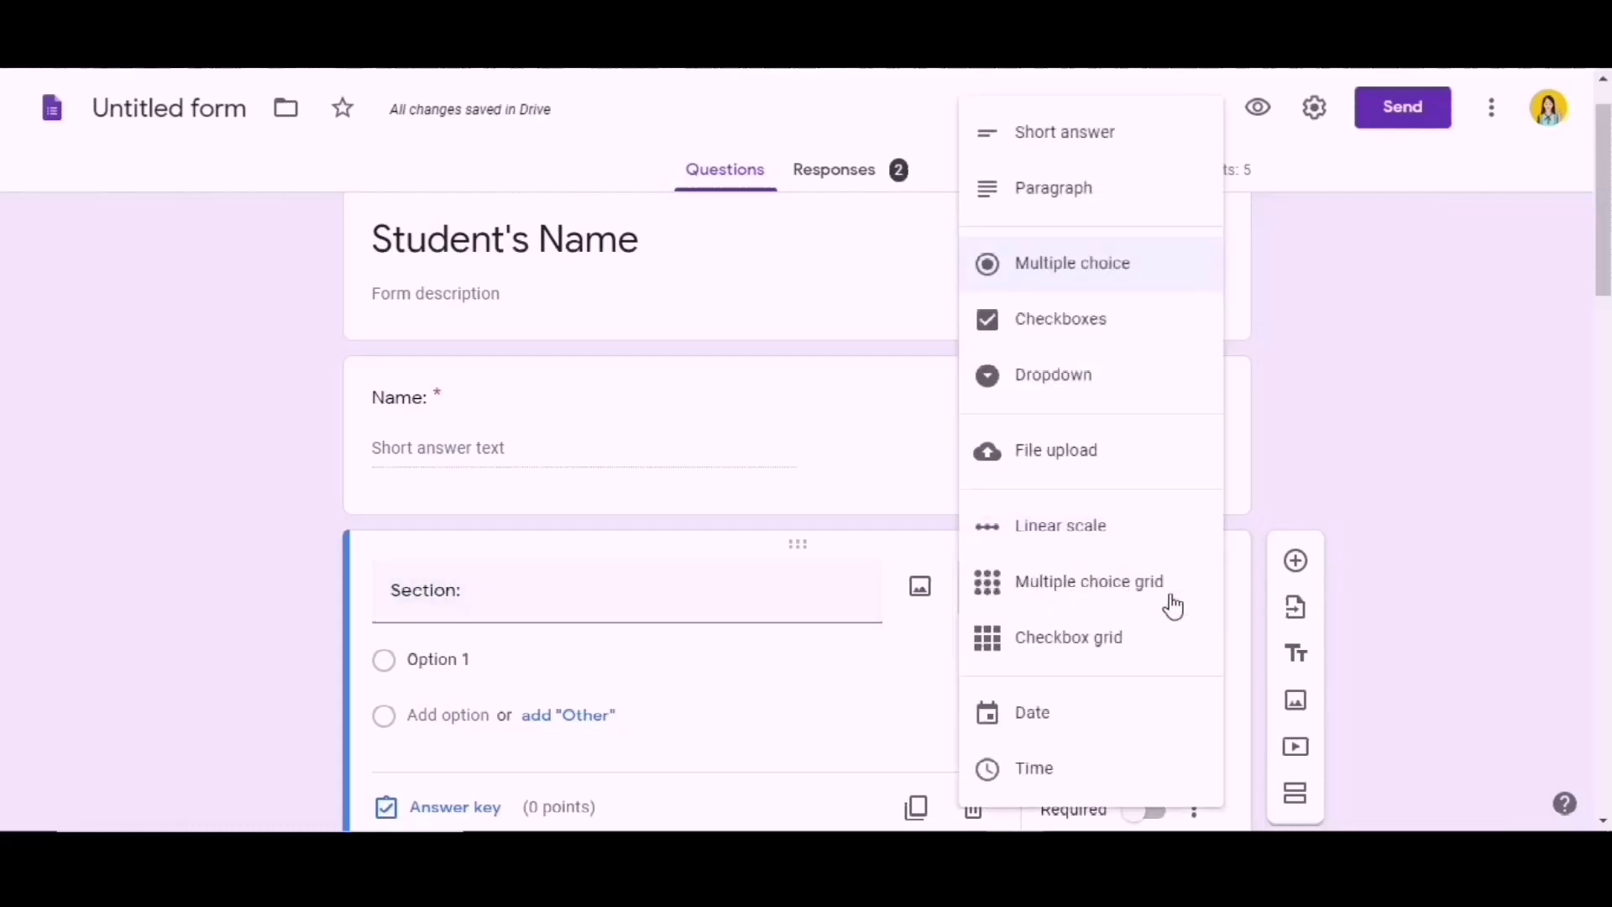
pyautogui.click(1057, 131)
pyautogui.scroll(-2, 902, 612)
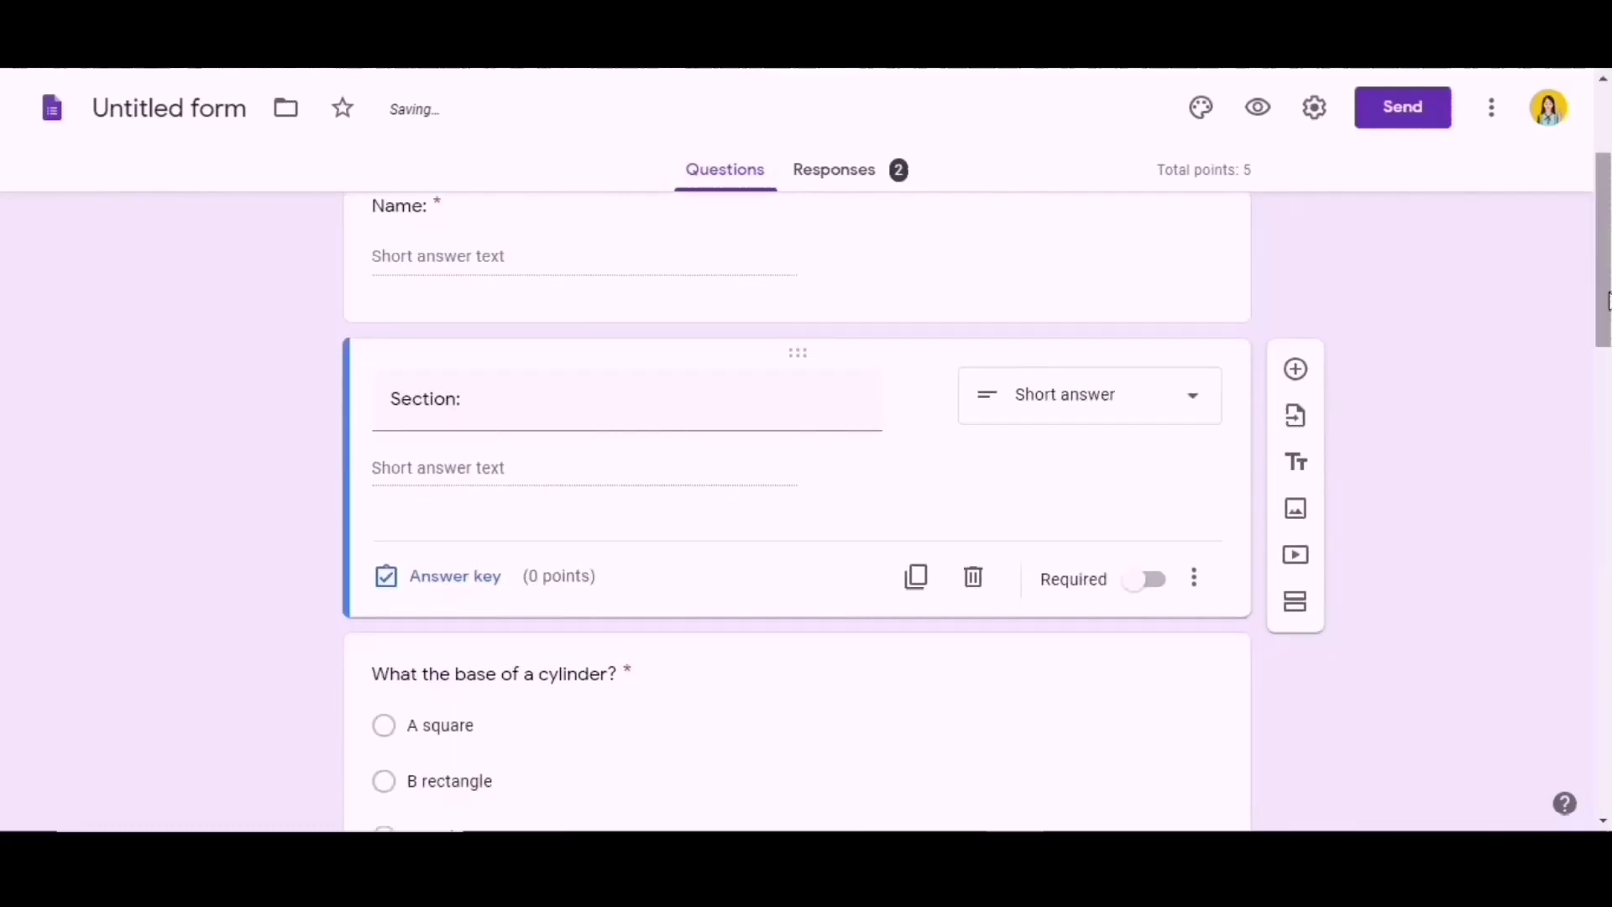
pyautogui.click(1152, 584)
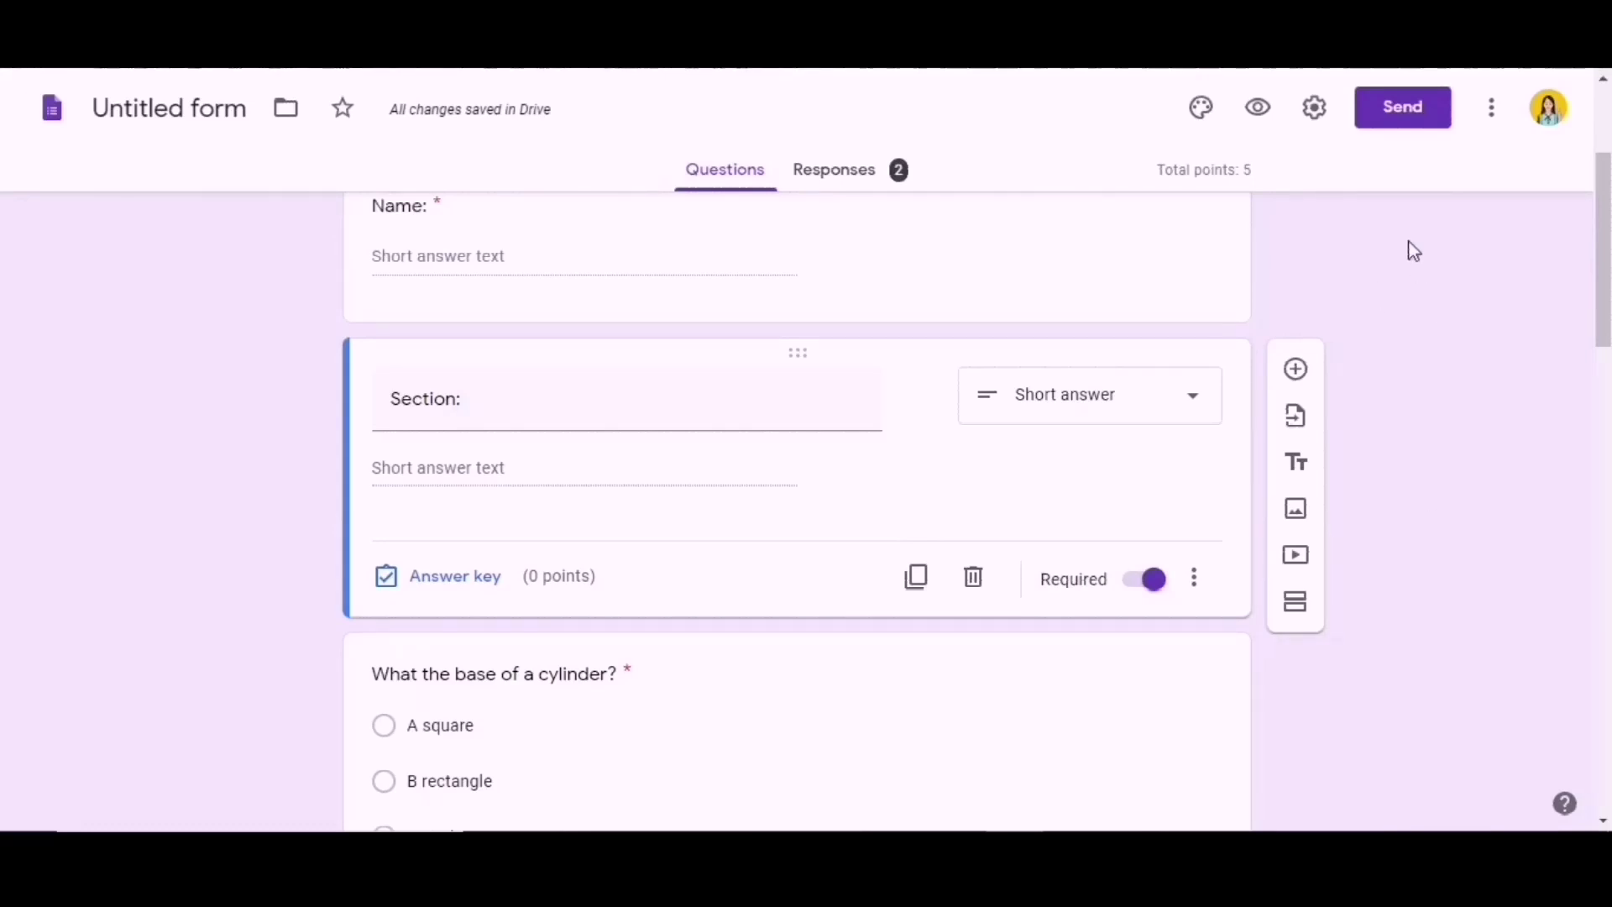
pyautogui.click(1369, 122)
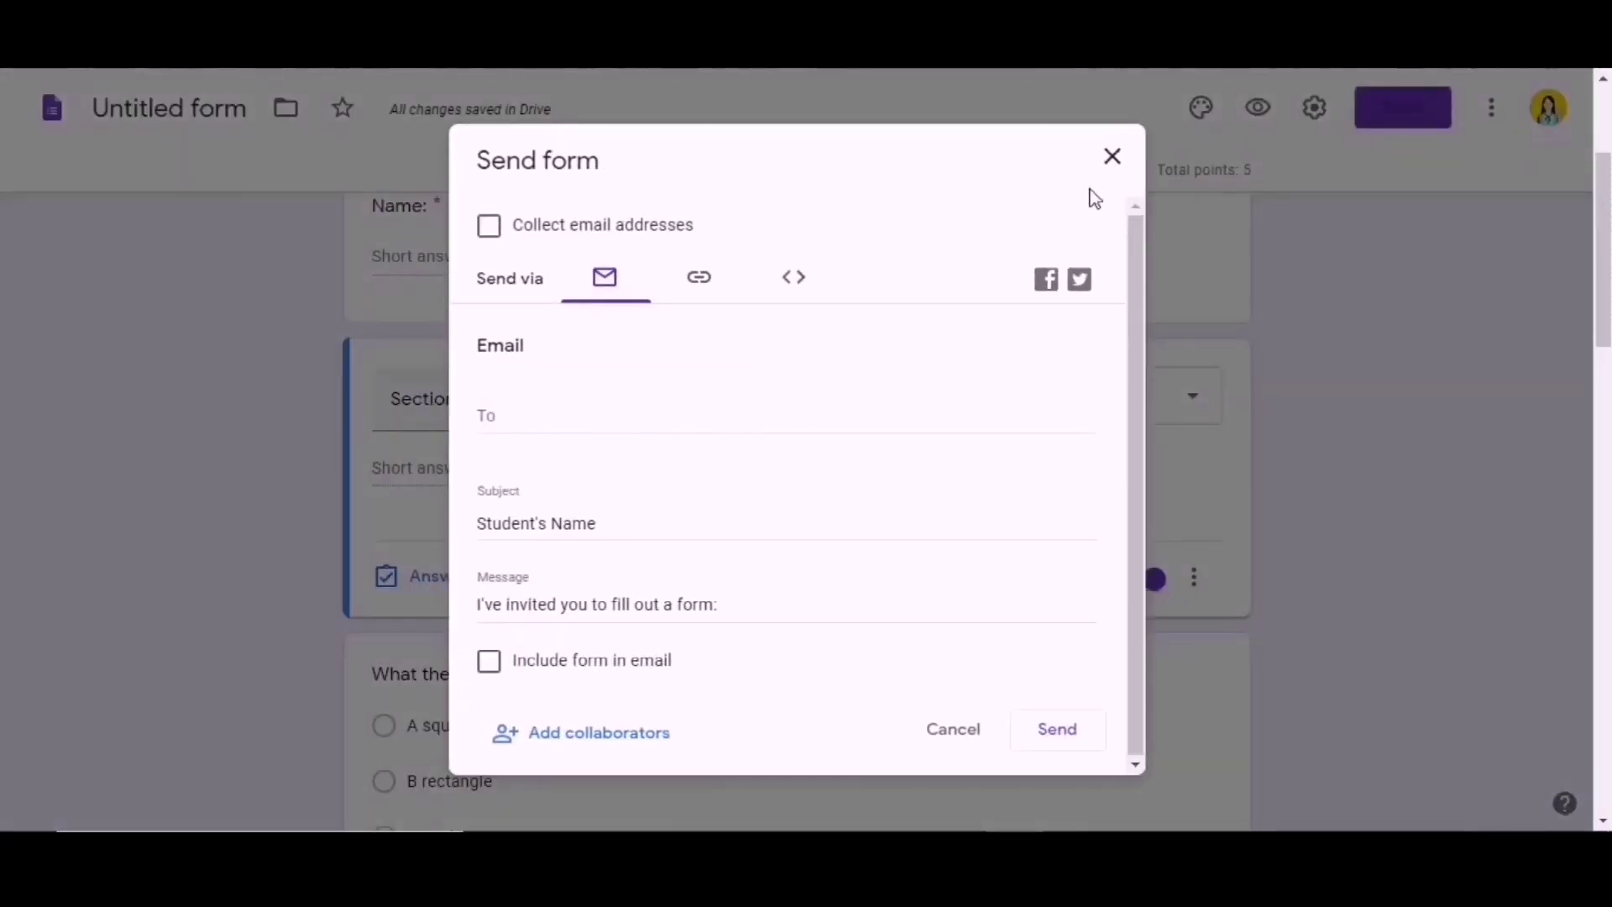
pyautogui.click(1112, 157)
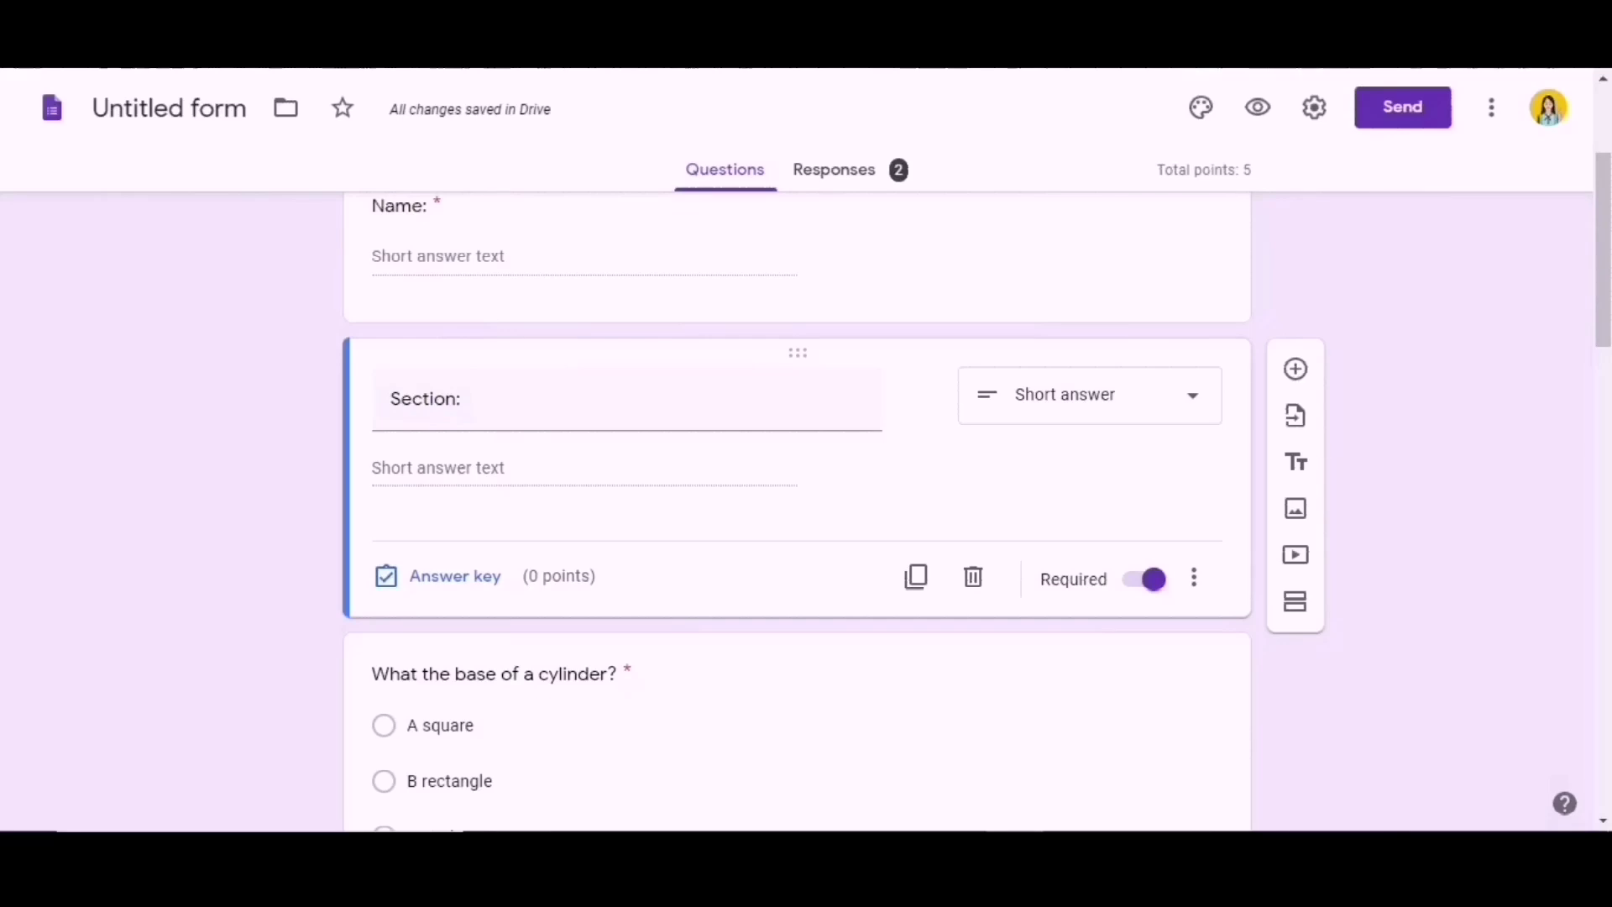
# - Rename the untitled form as "Math 6"
pyautogui.scroll(3, 1600, 162)
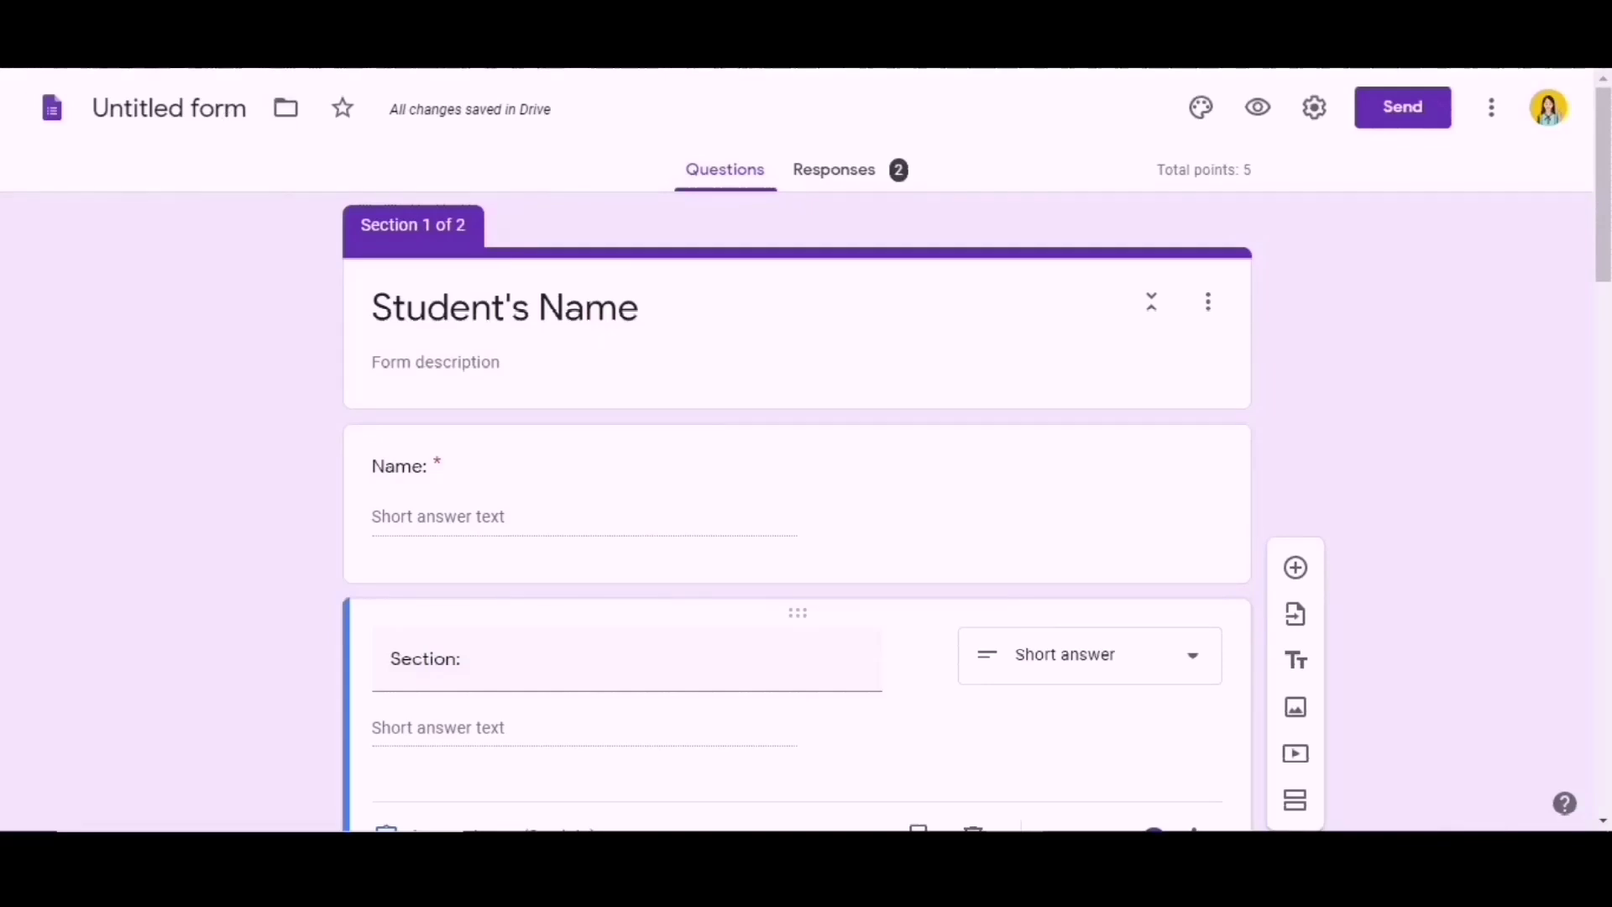
pyautogui.click(238, 108)
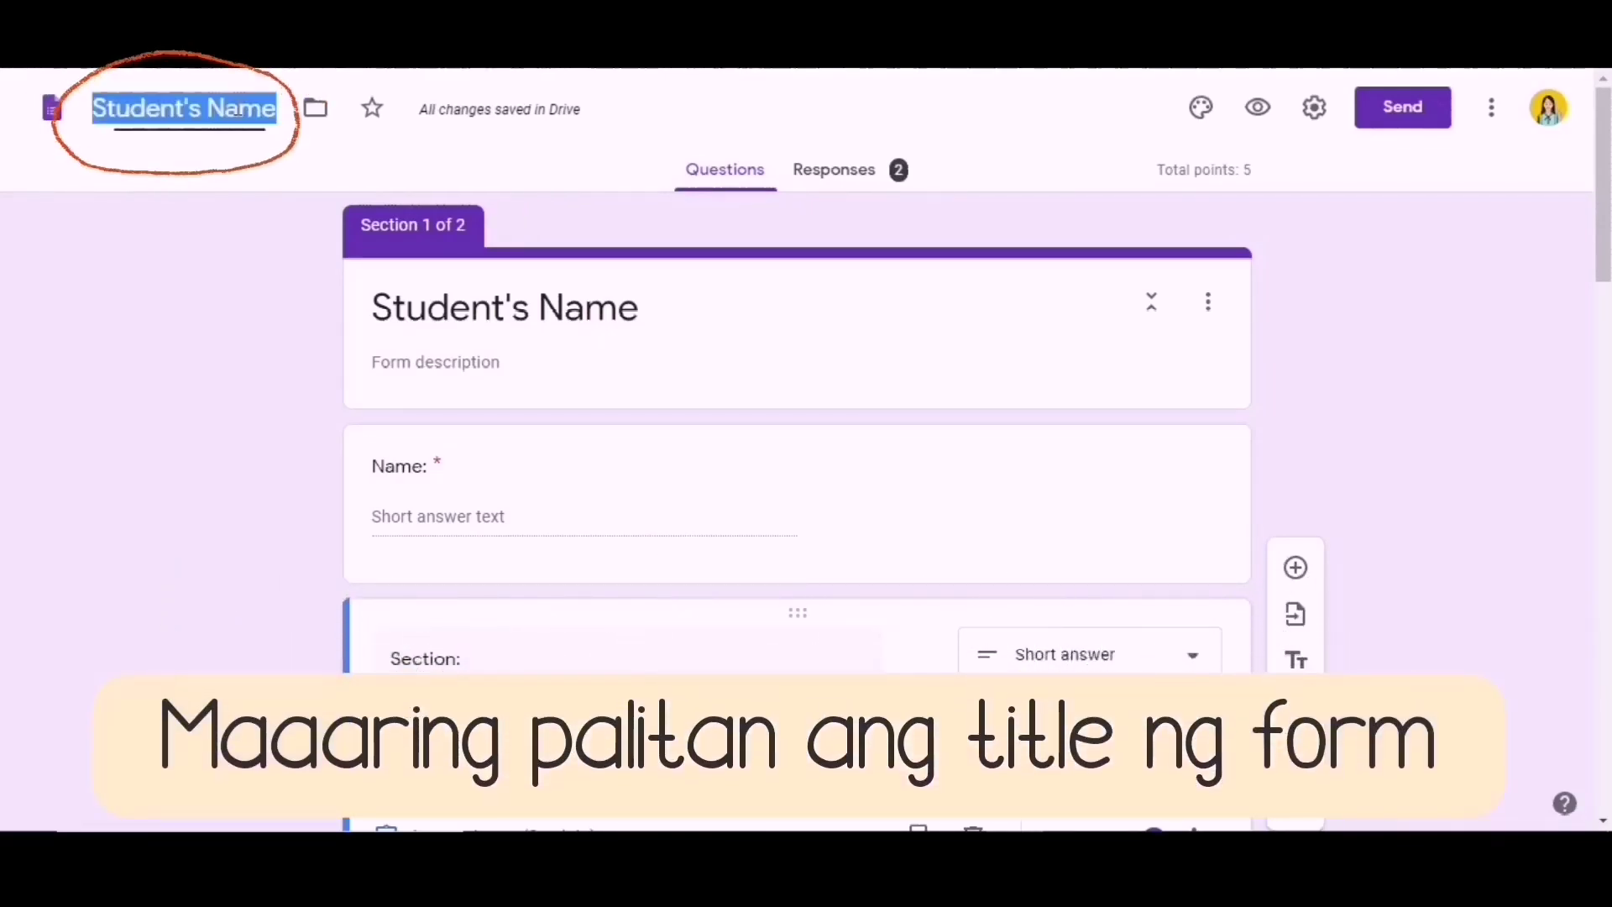
pyautogui.write('Ma')
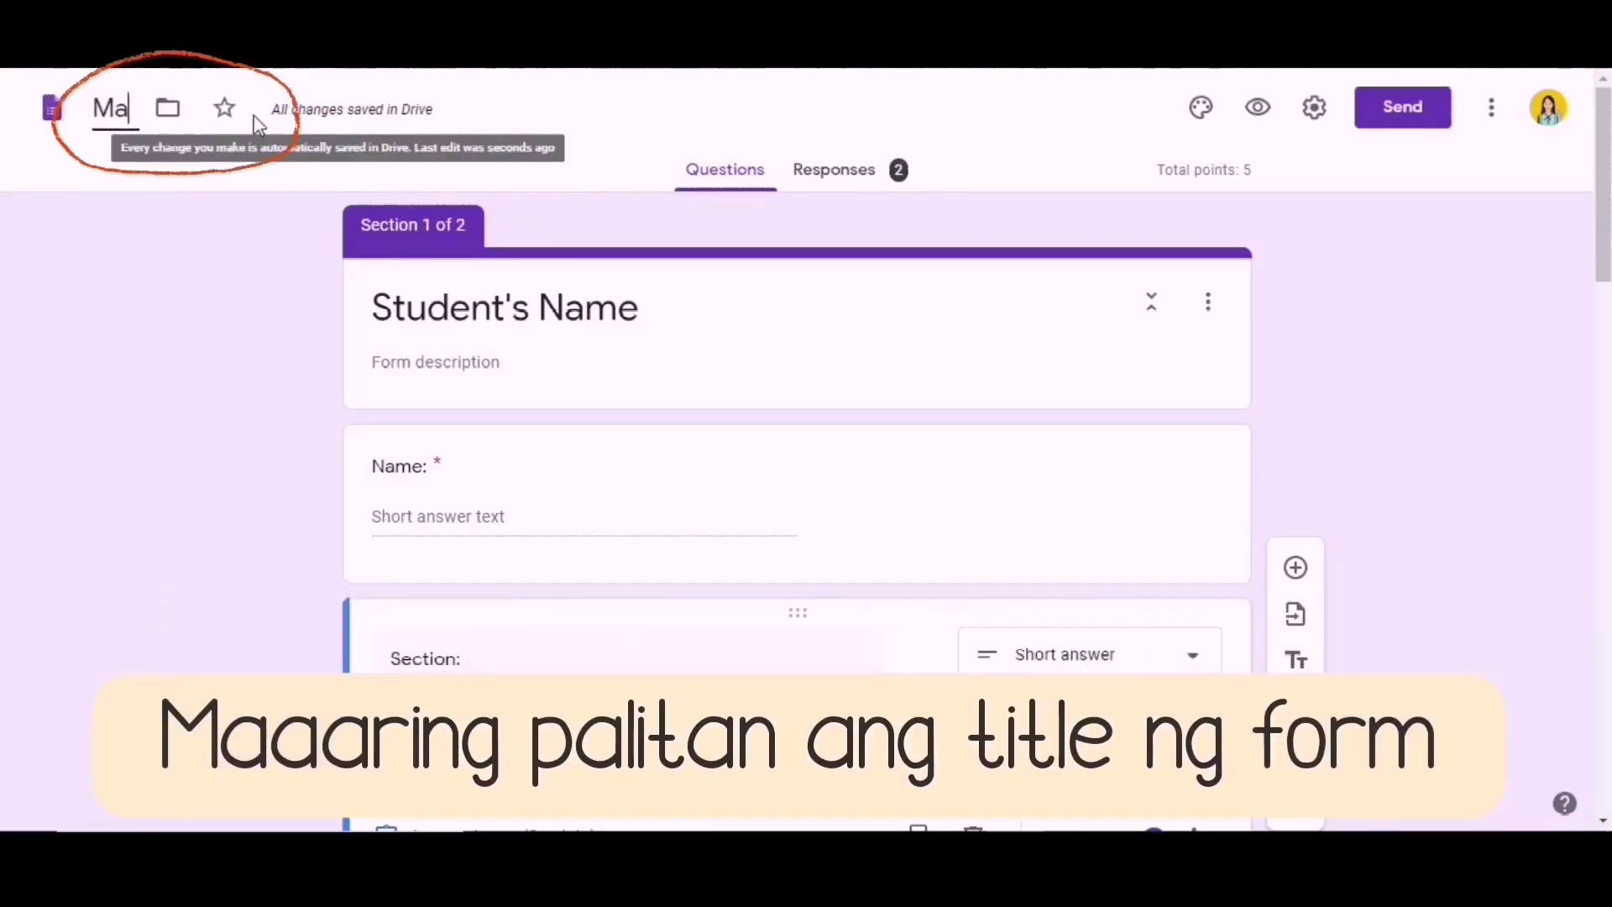
pyautogui.write('th Q')
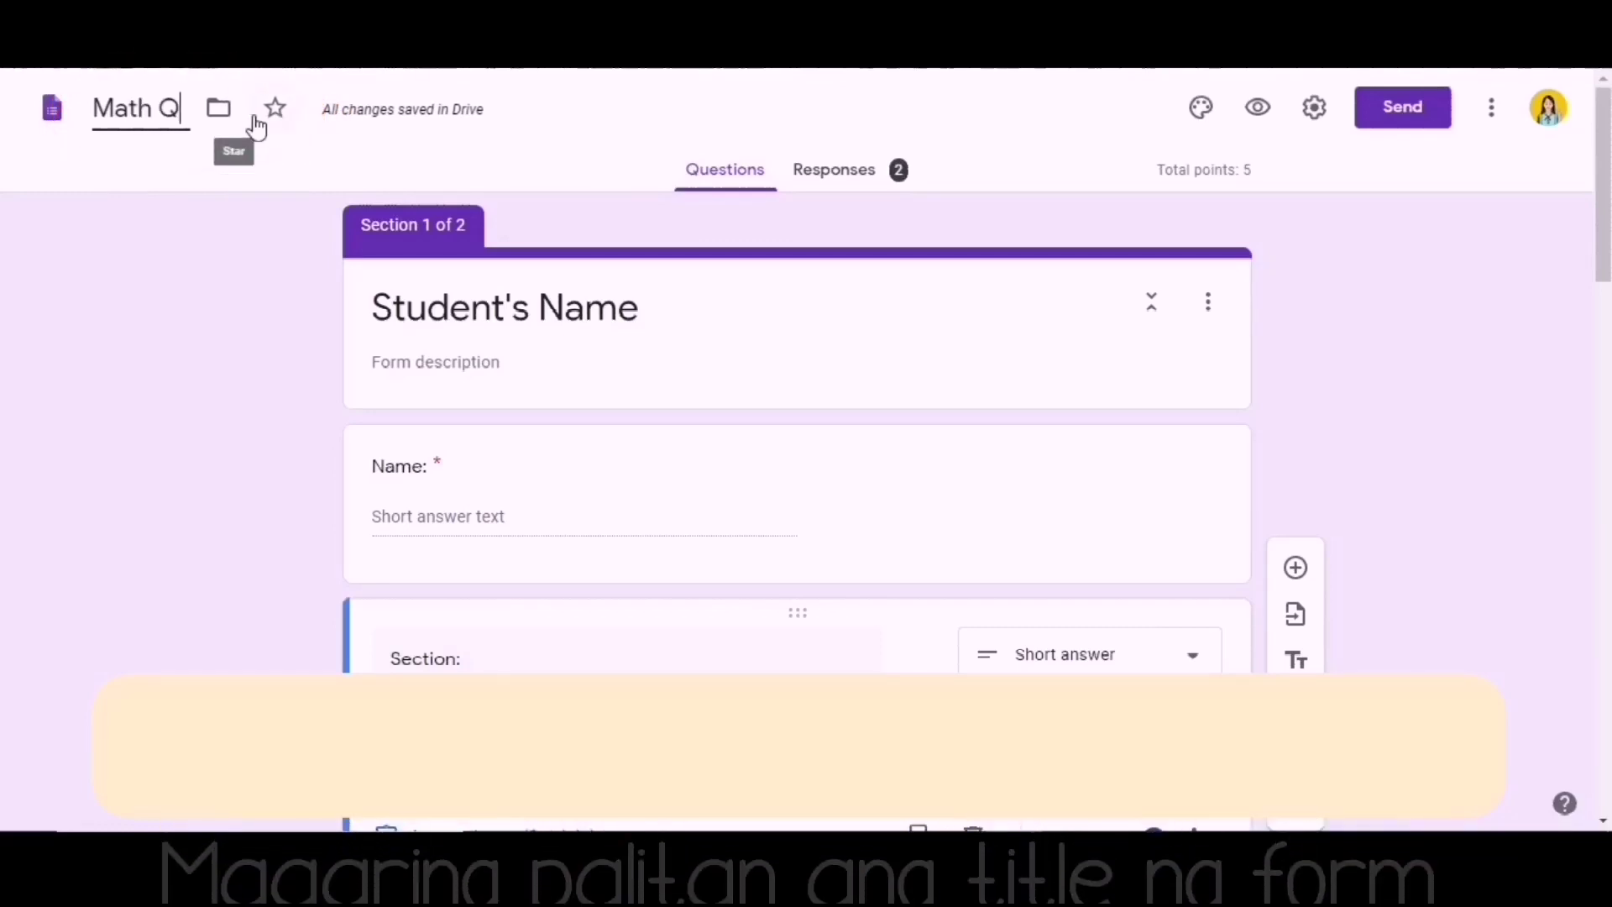
pyautogui.write('uiz')
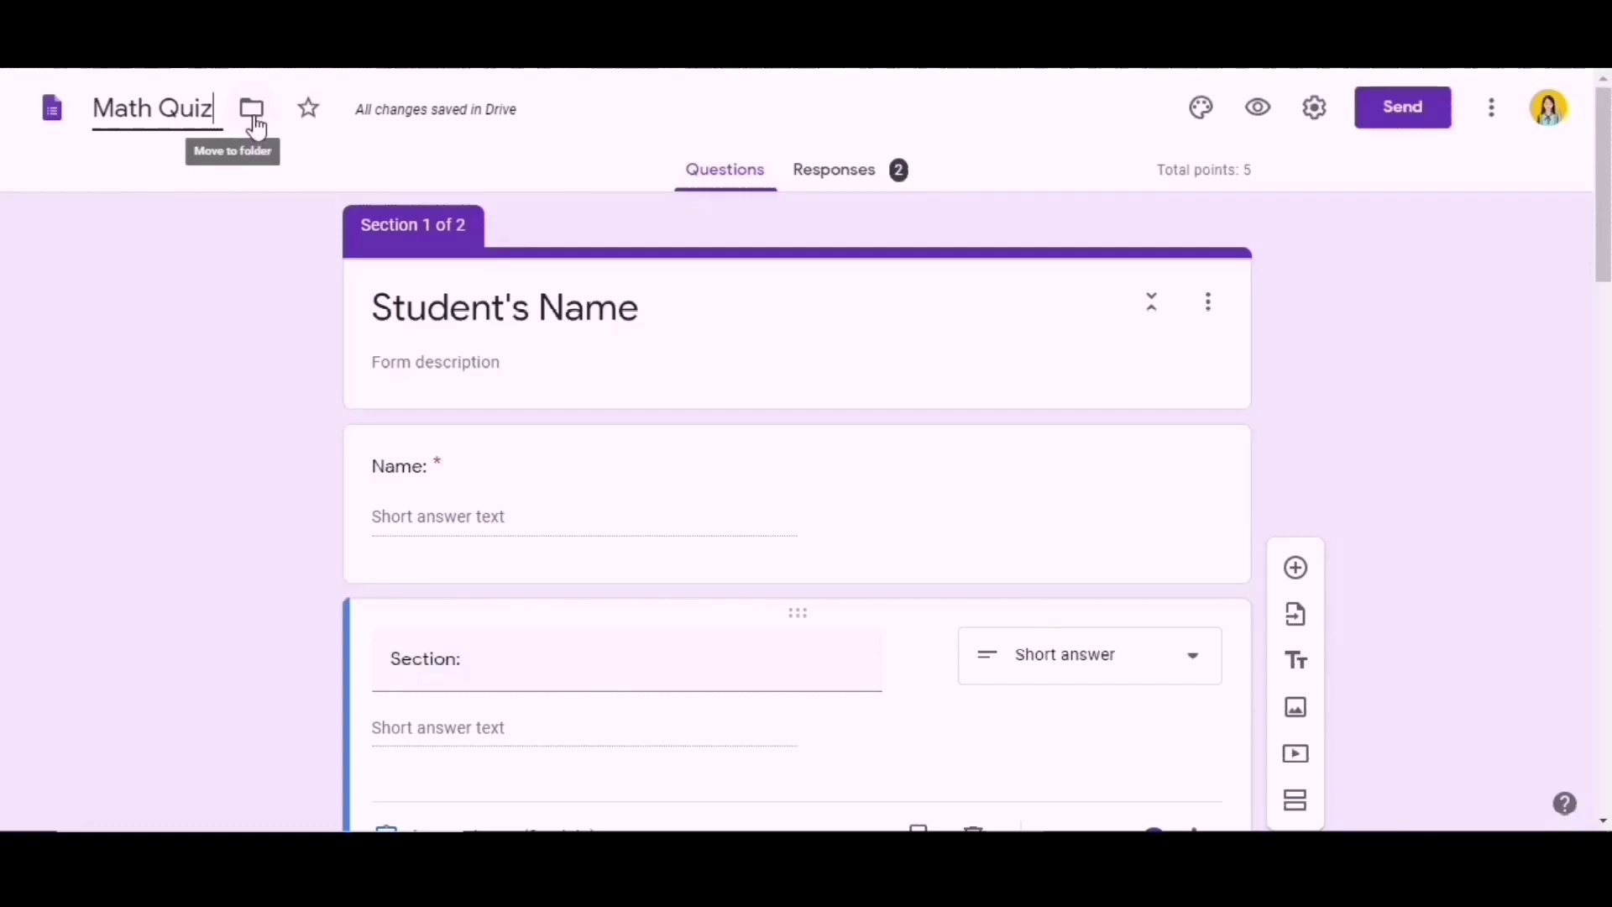
pyautogui.press('BackSpace')
pyautogui.press('BackSpace')
pyautogui.press('BackSpace')
pyautogui.press('BackSpace')
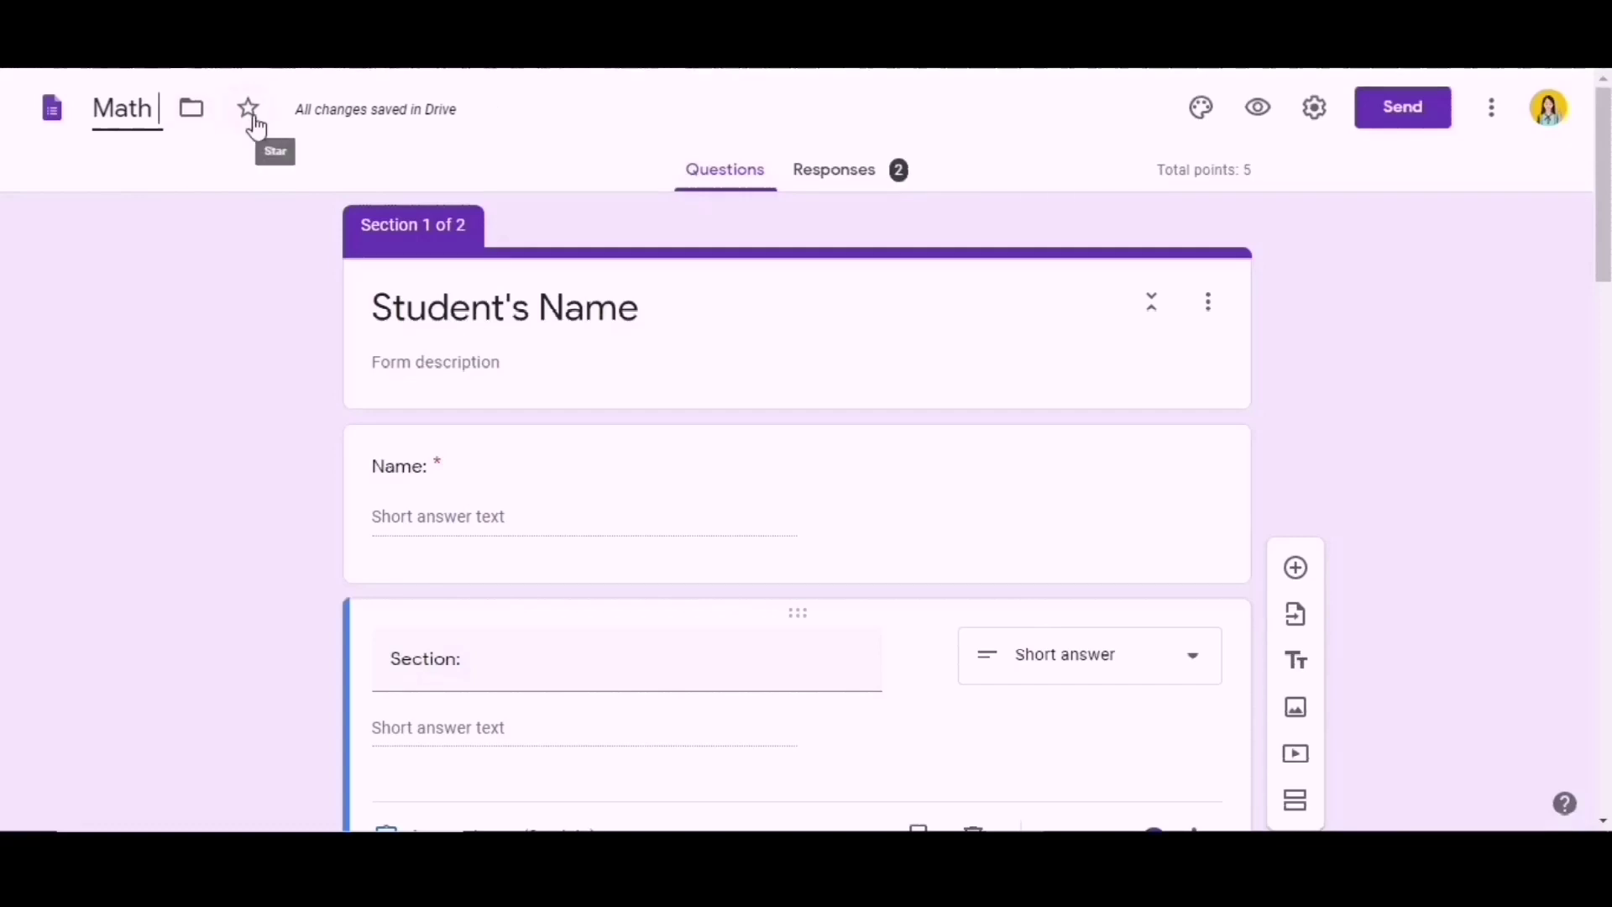
pyautogui.write('6')
pyautogui.click(173, 380)
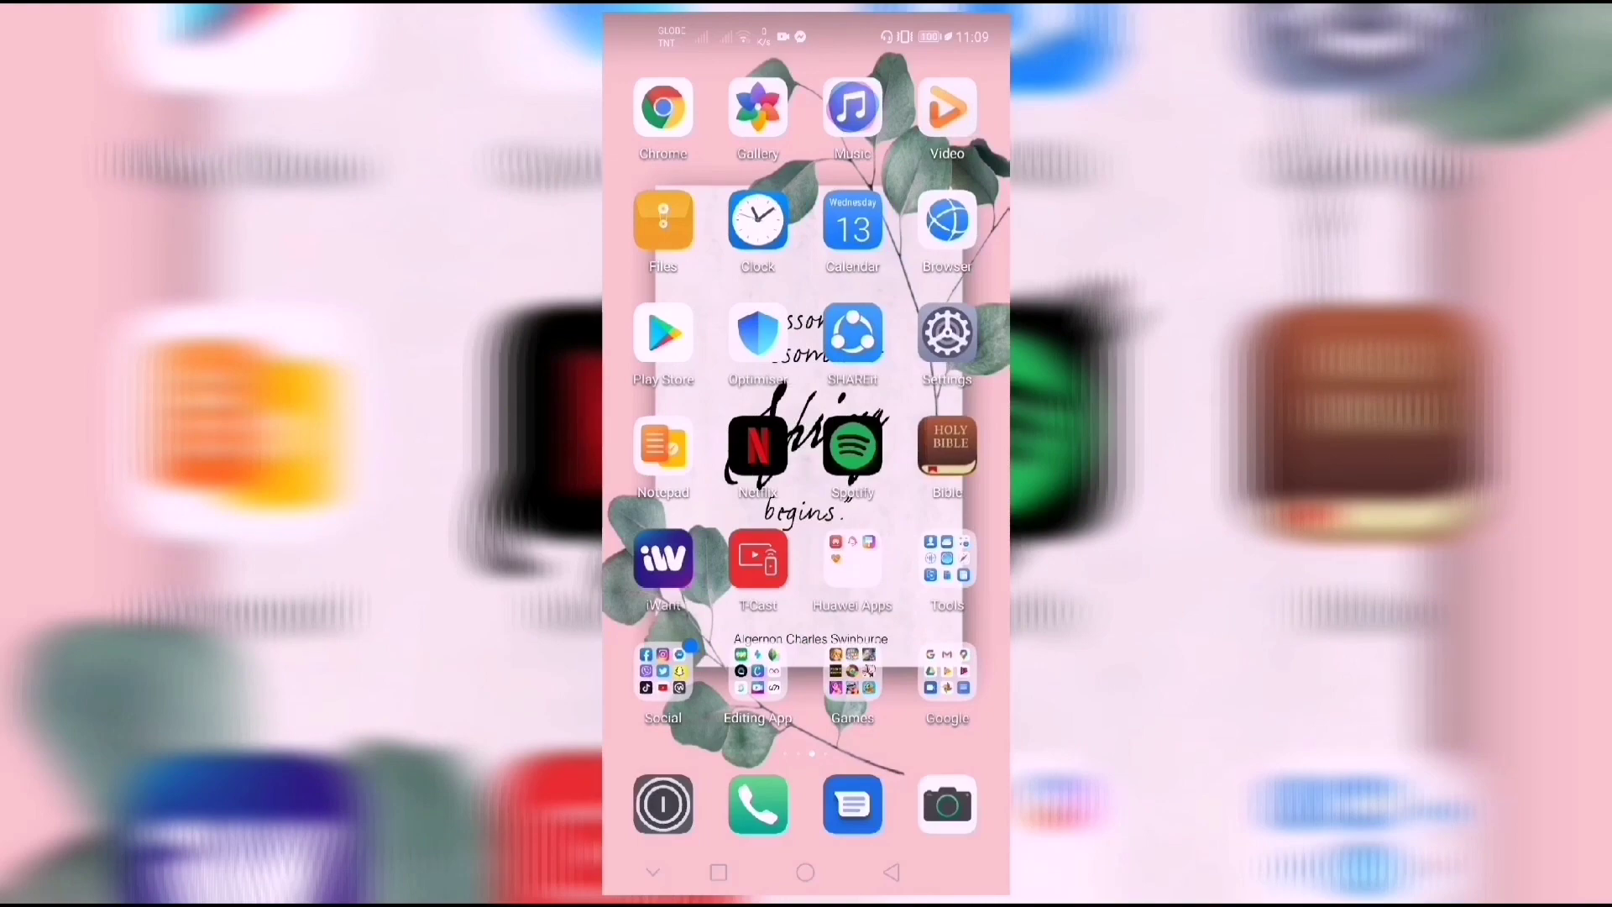
# - Switch to Messenger on the phone and open the latest Google Forms link sent in the "Just you" chat
pyautogui.click(663, 672)
pyautogui.click(910, 284)
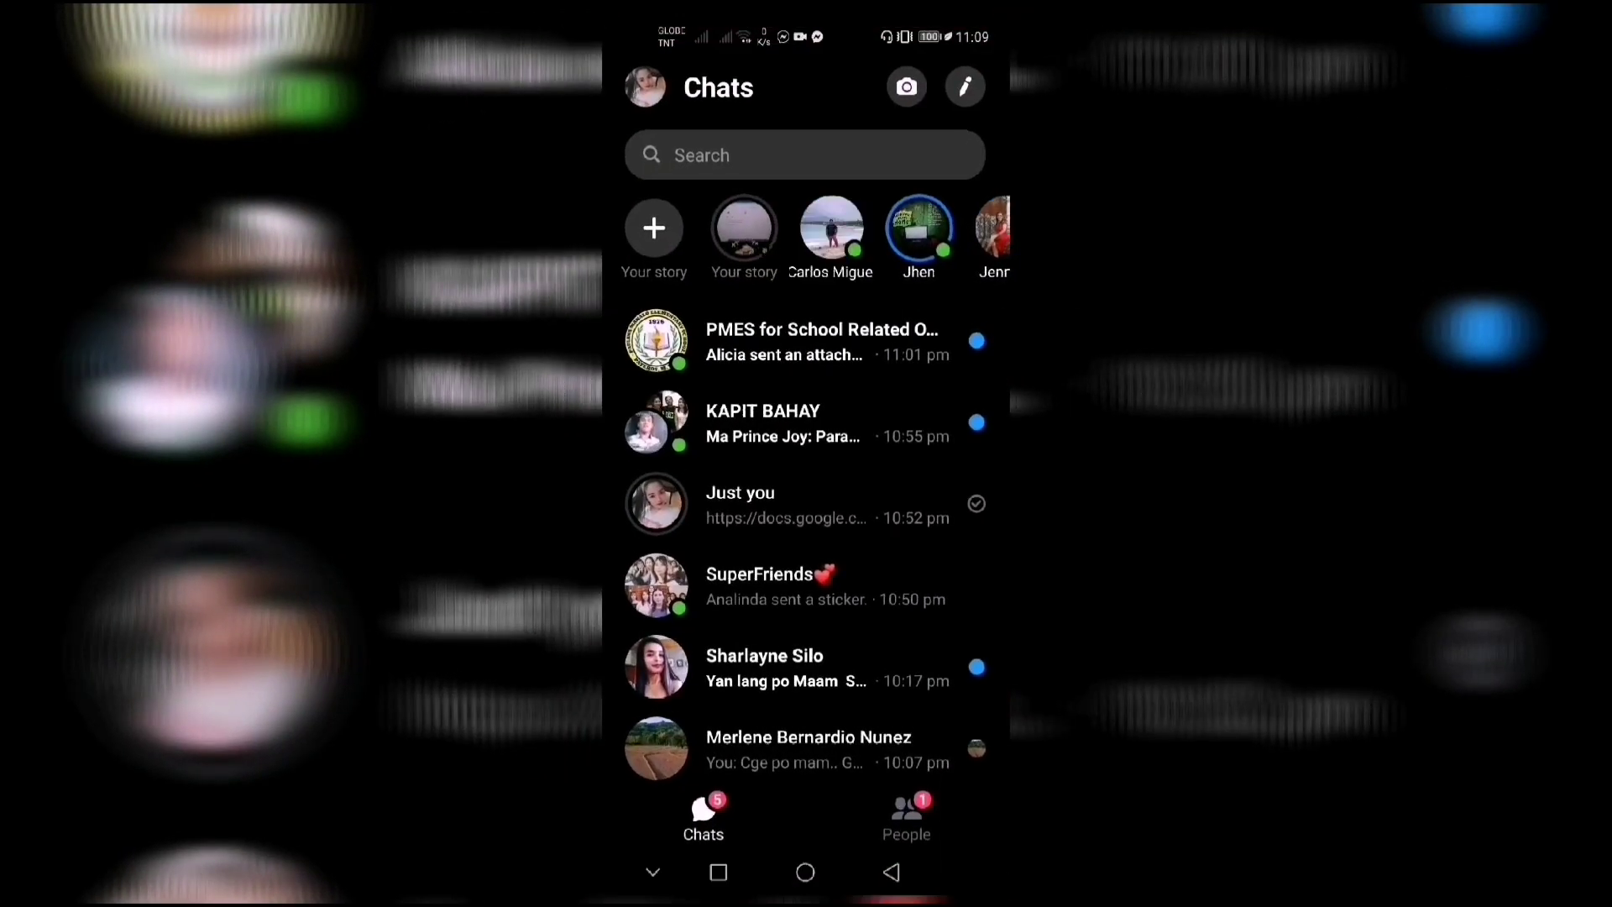
pyautogui.click(785, 503)
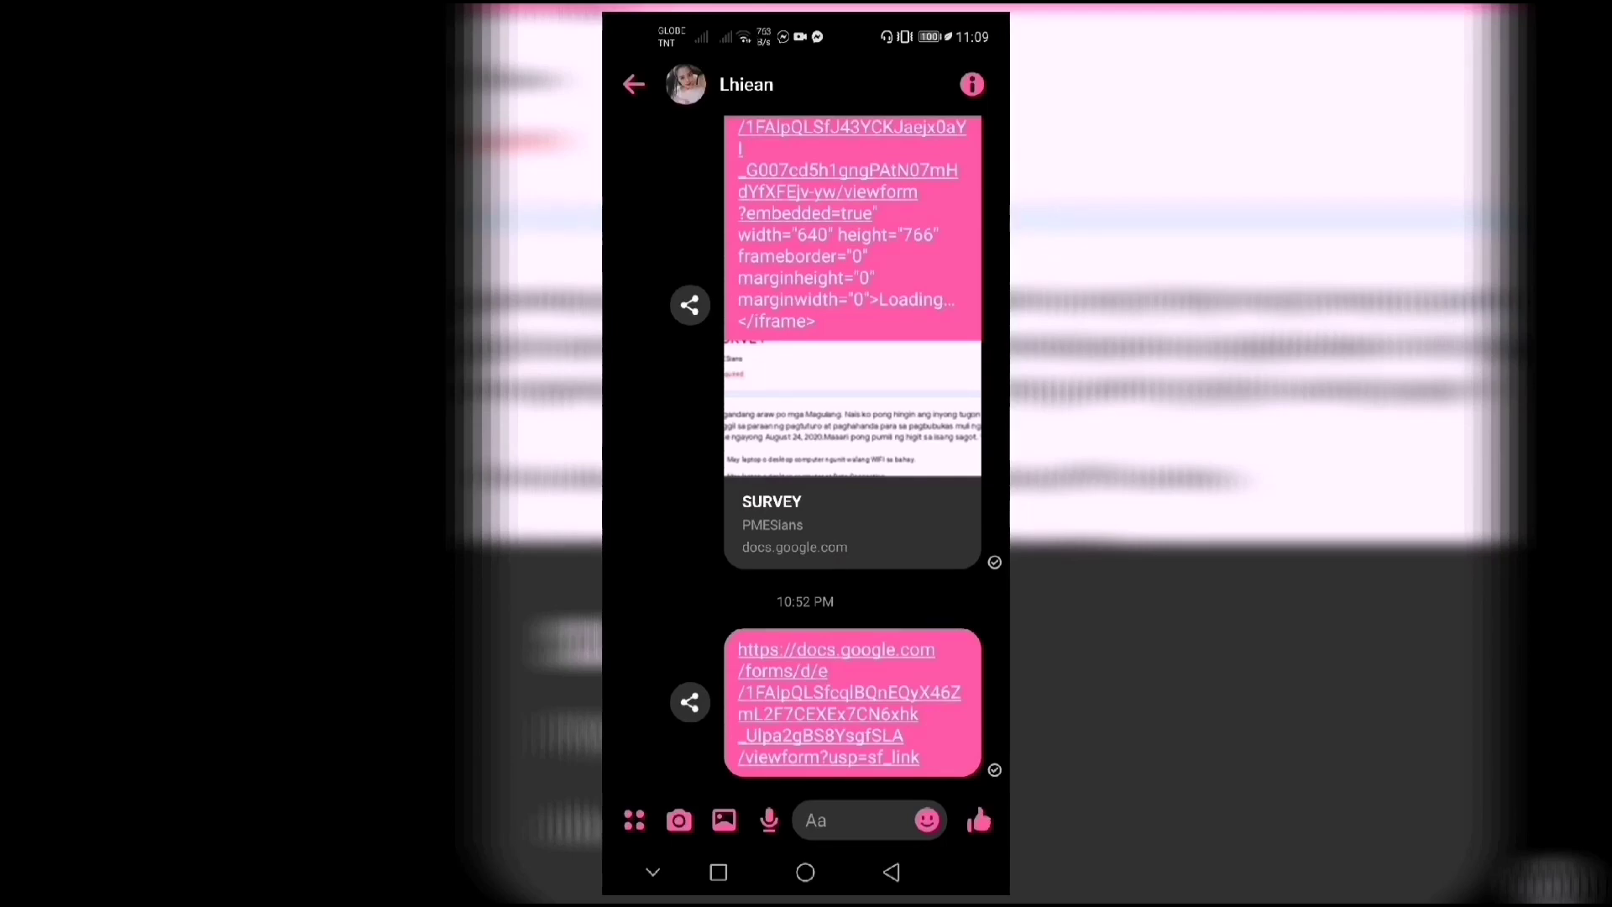
pyautogui.click(848, 703)
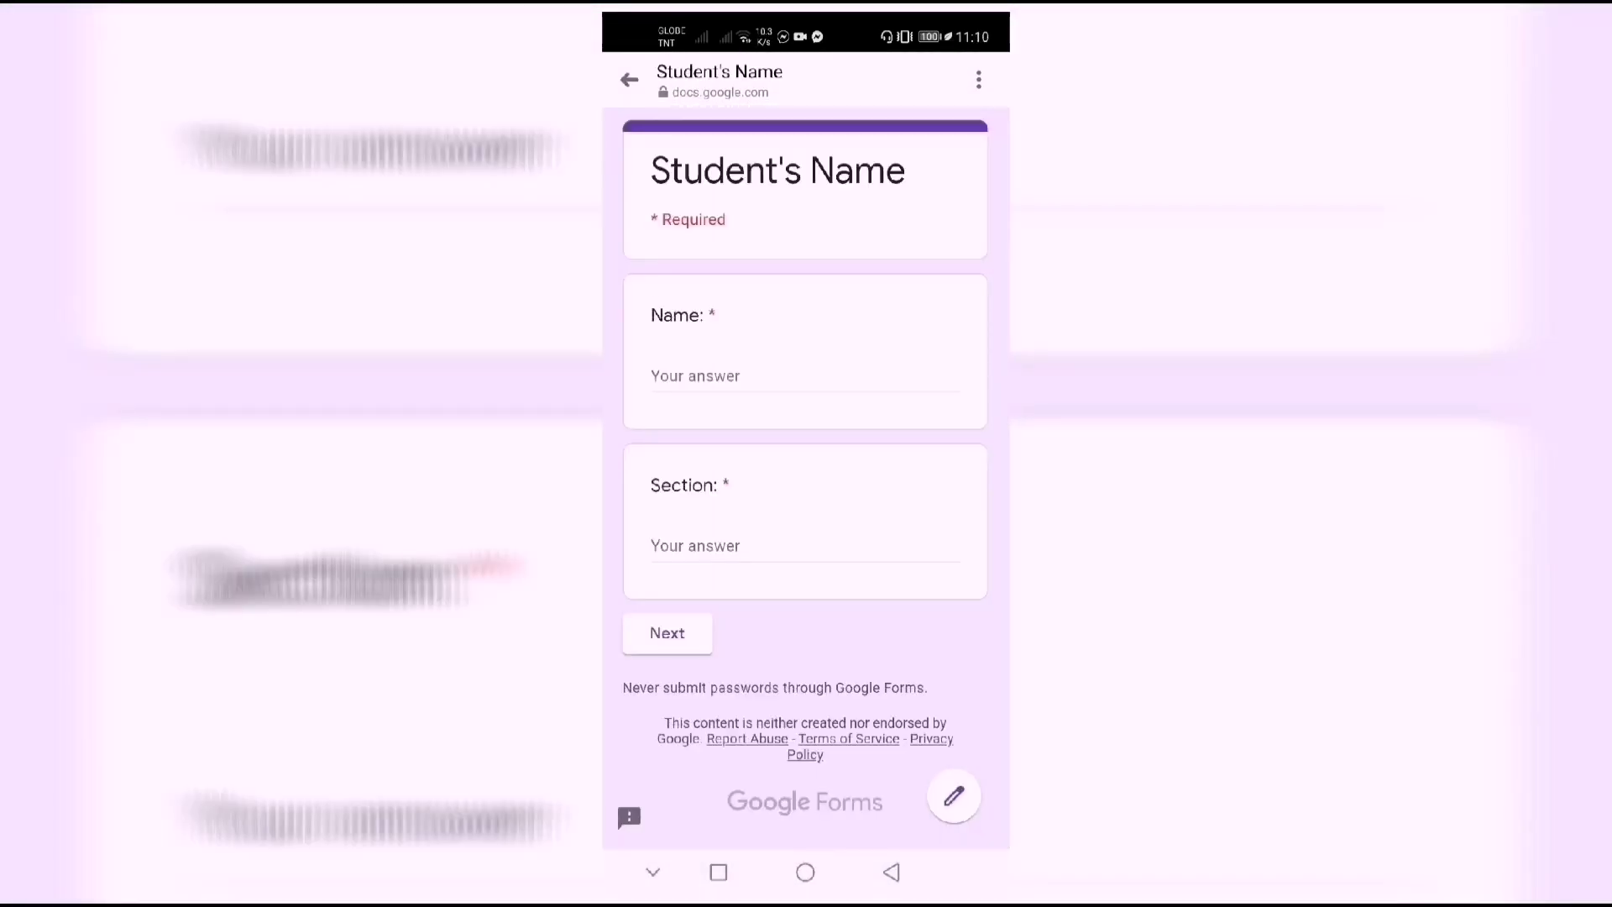
# - Enter the student's full name as the answer to the "Name:" question
pyautogui.click(776, 376)
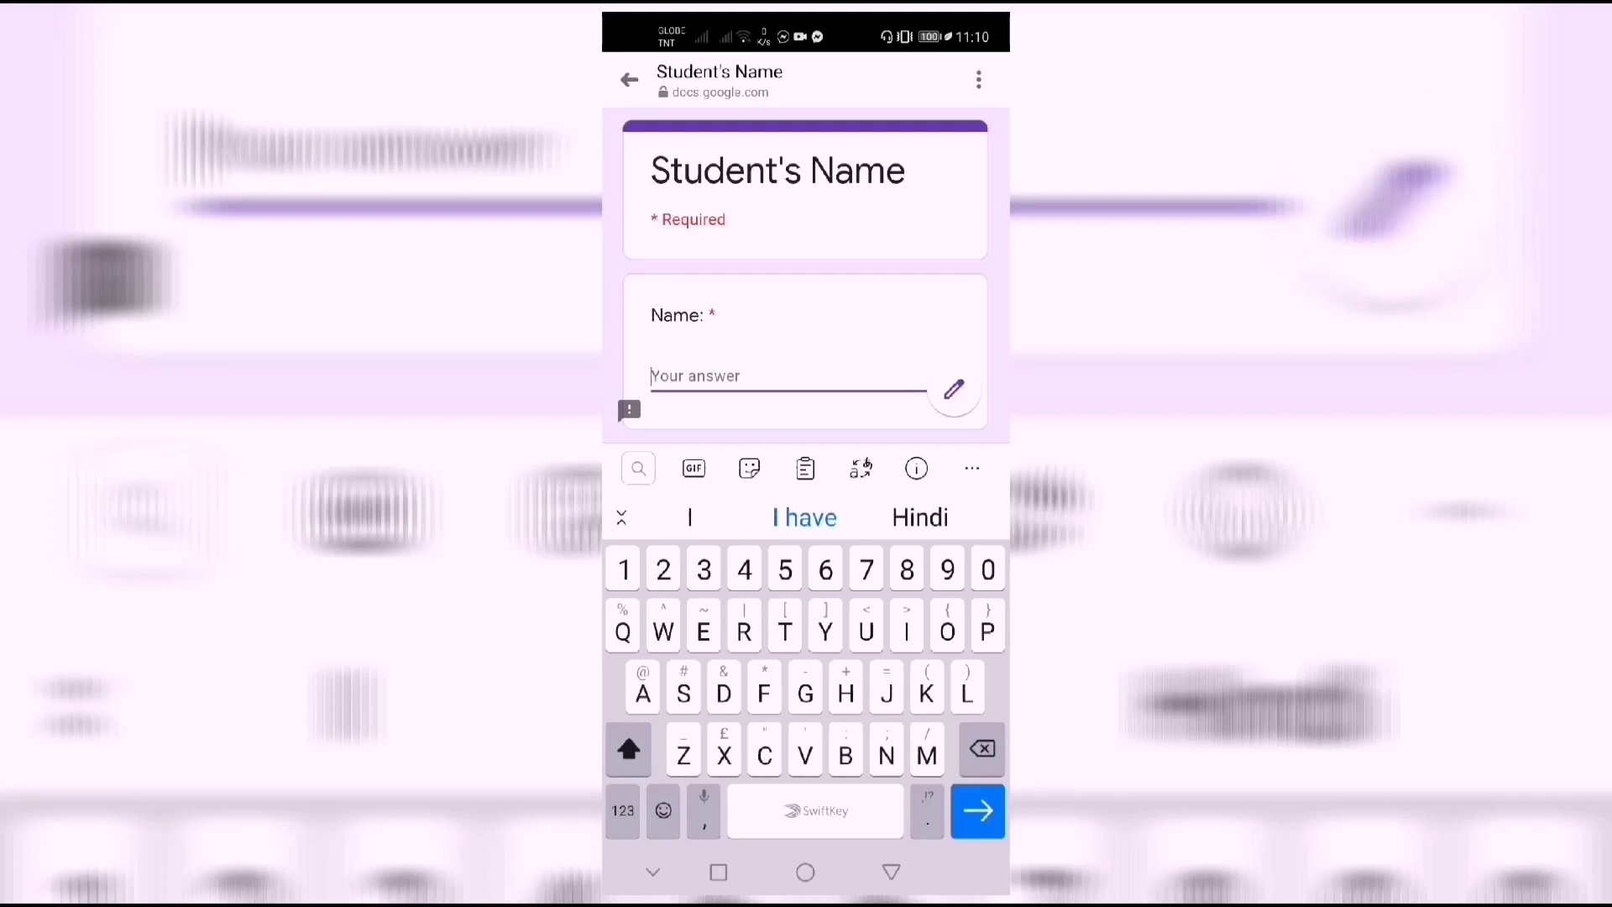
pyautogui.write('J')
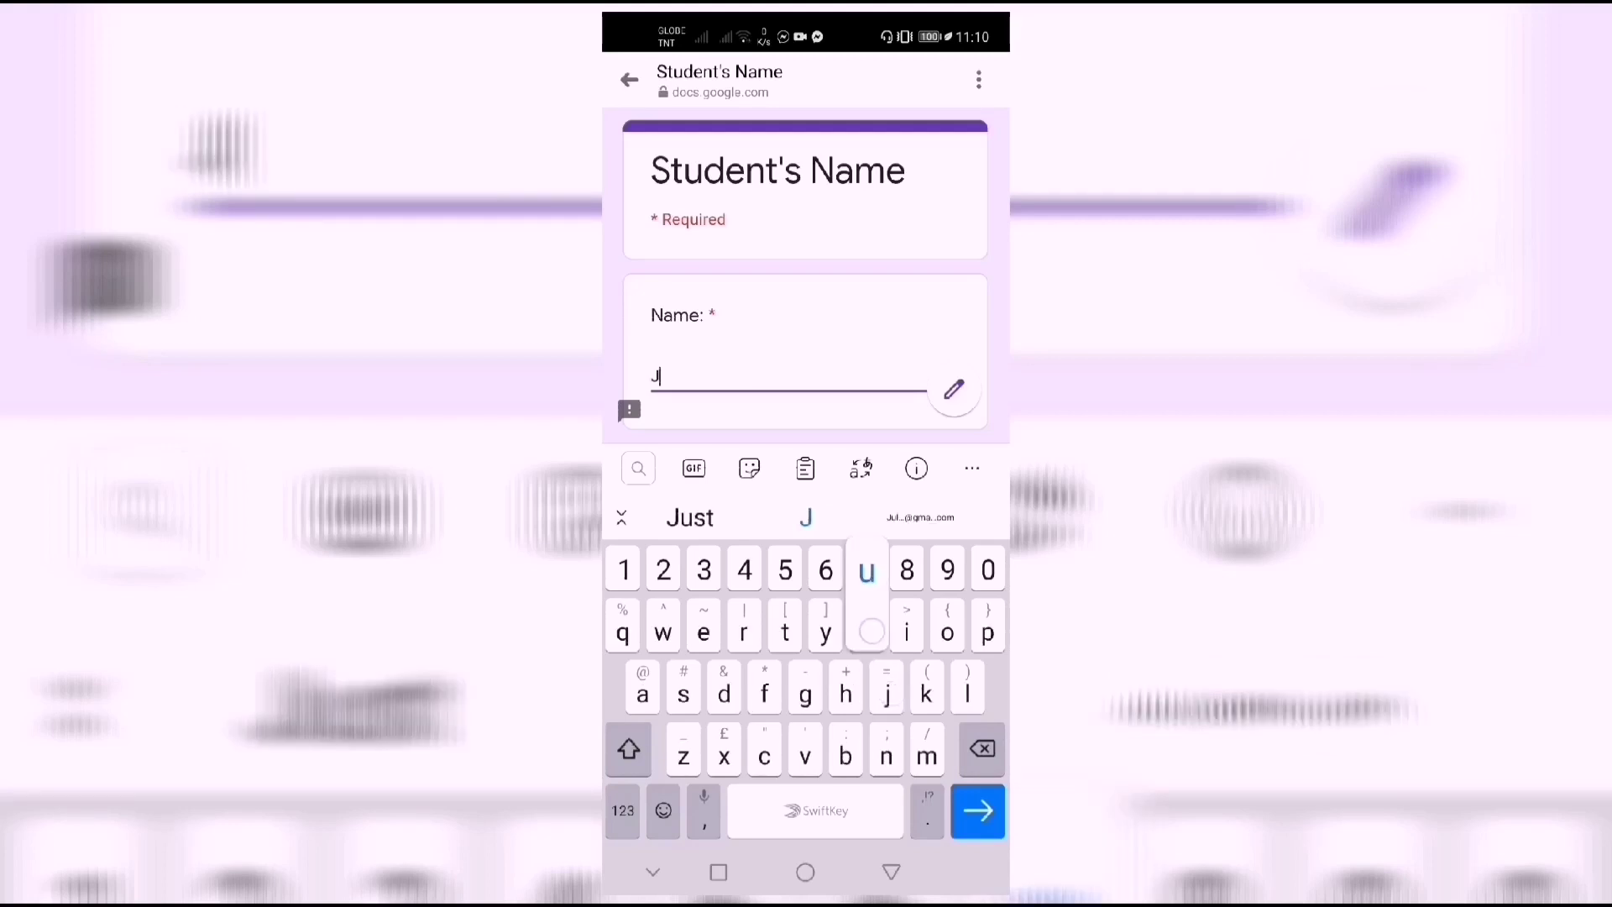
pyautogui.write('uan')
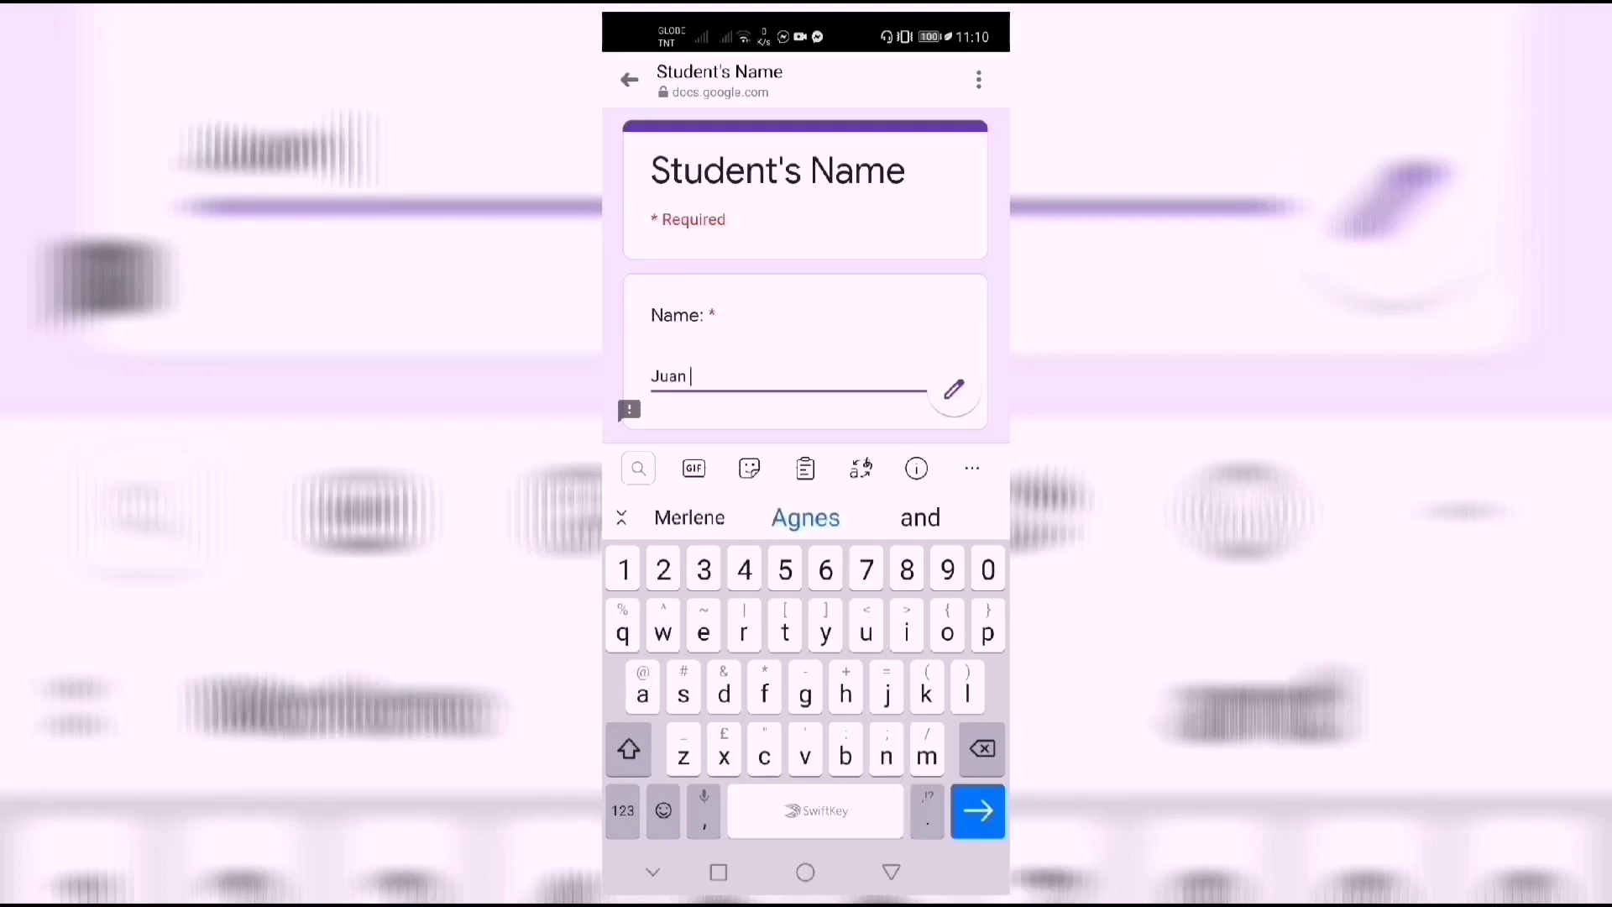
pyautogui.press('shift')
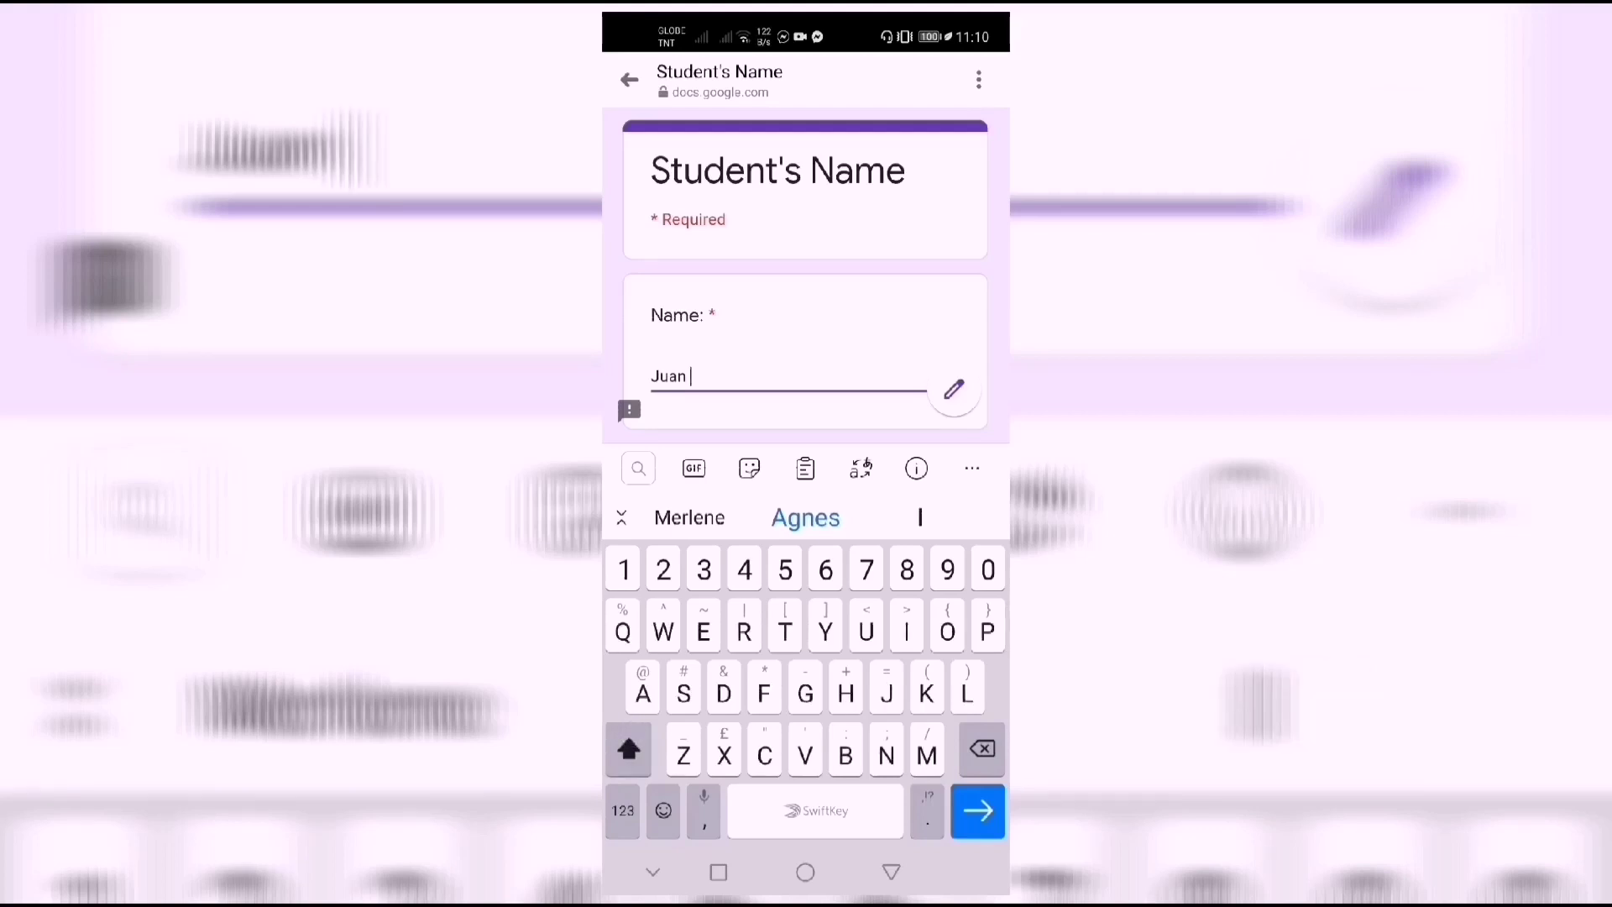
pyautogui.write('Masi')
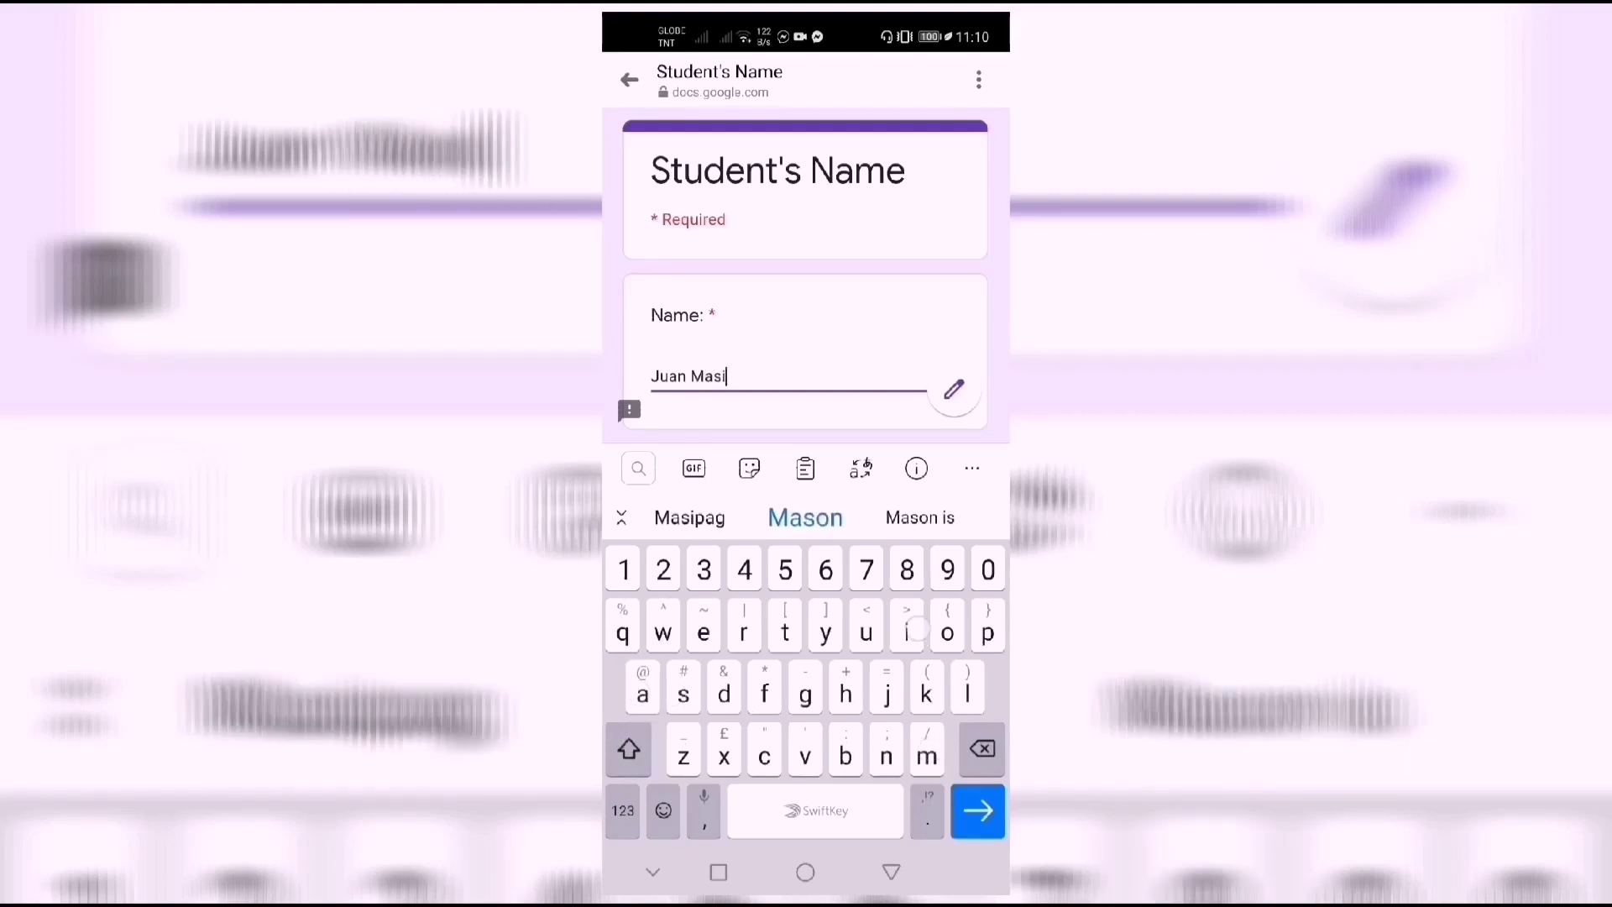
pyautogui.write('pag')
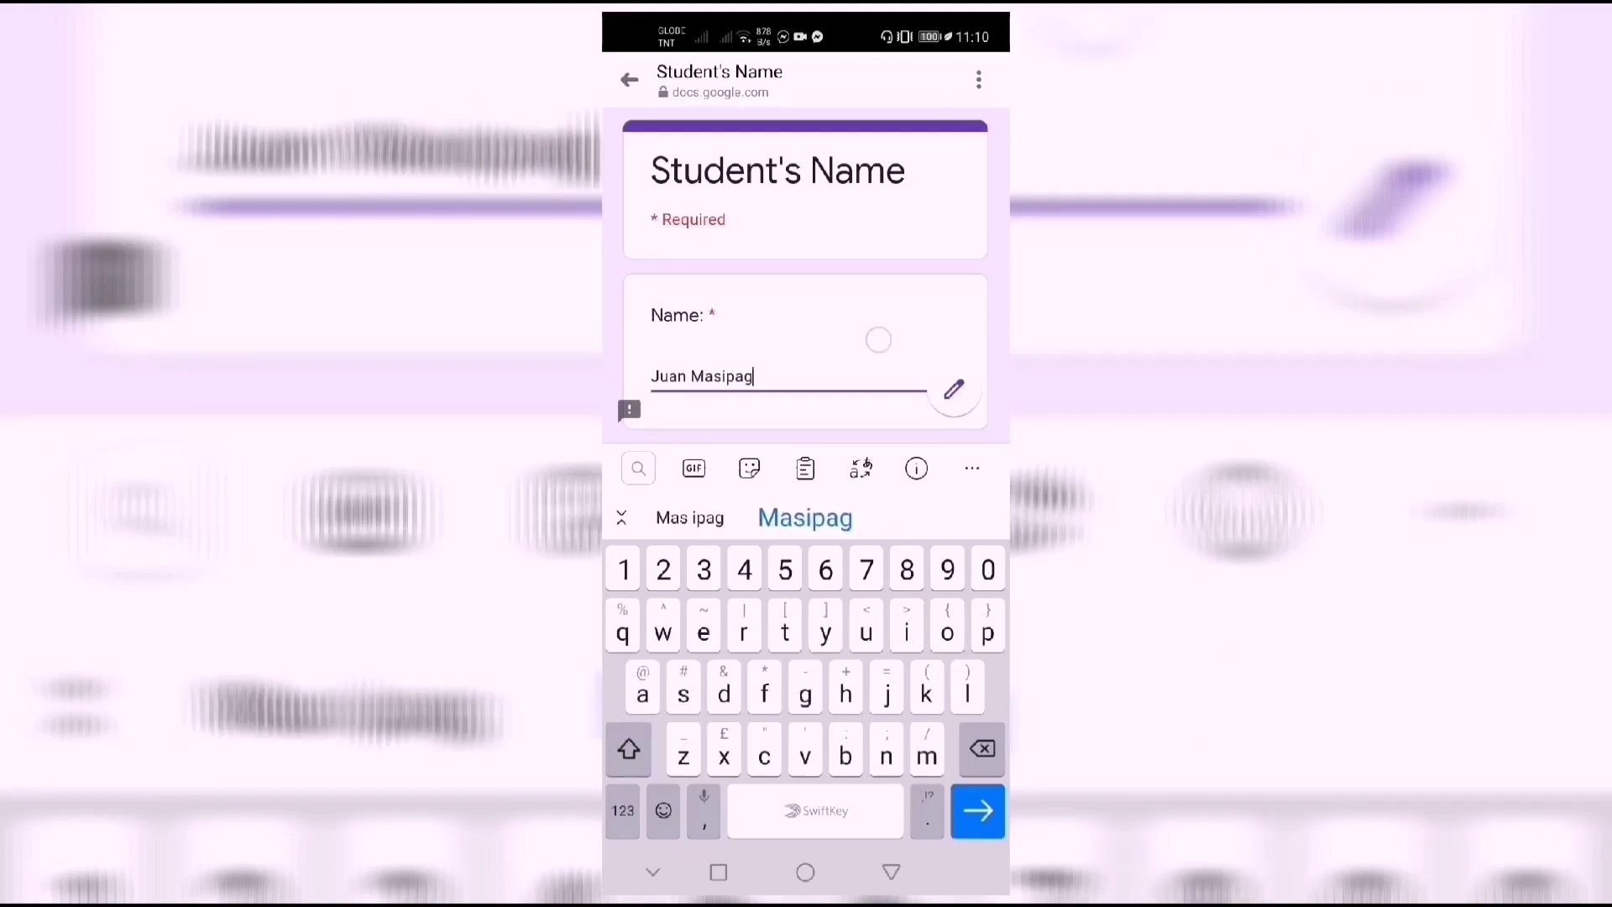
# - Answer the "Section:" question with "Masipag" and continue to the quiz section
pyautogui.scroll(-2, 878, 339)
pyautogui.click(774, 387)
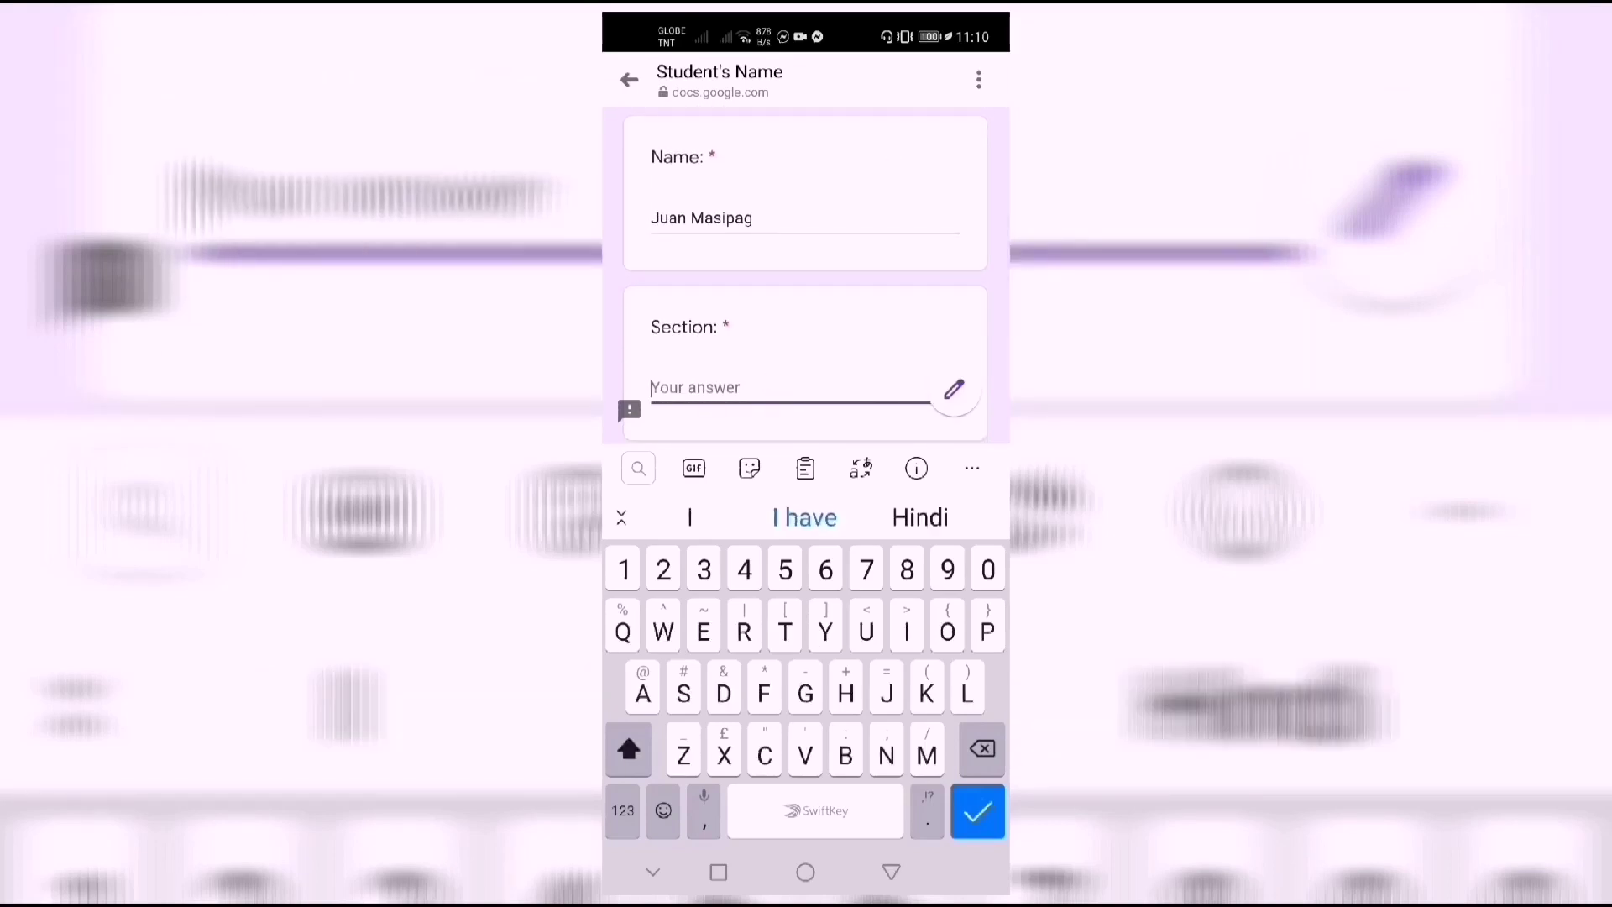
pyautogui.write('M')
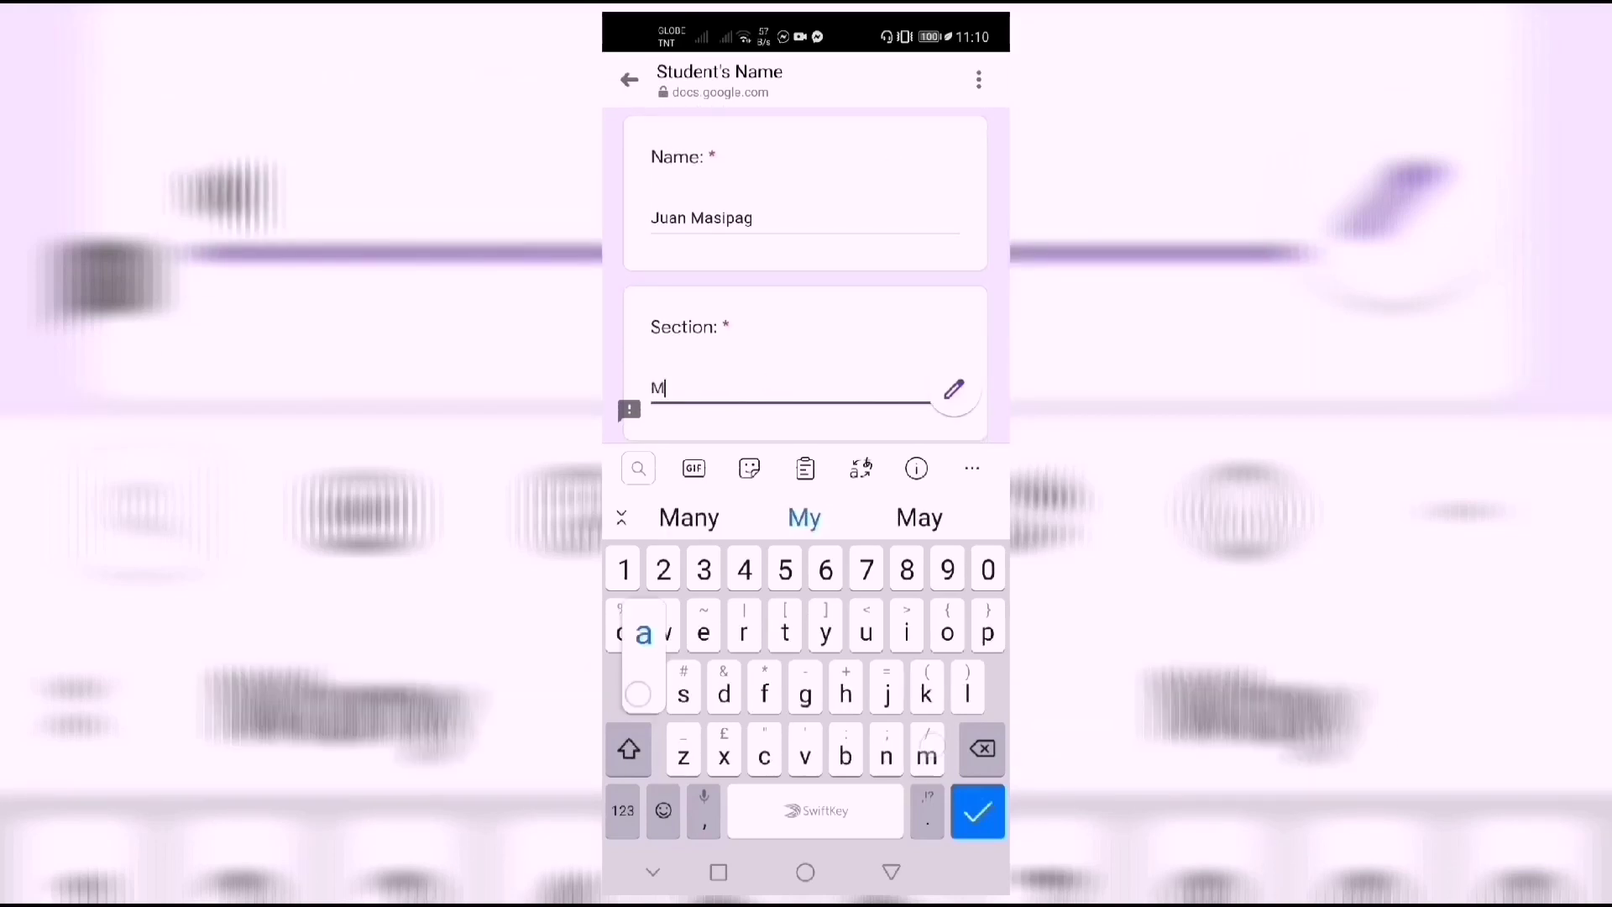
pyautogui.write('asipag')
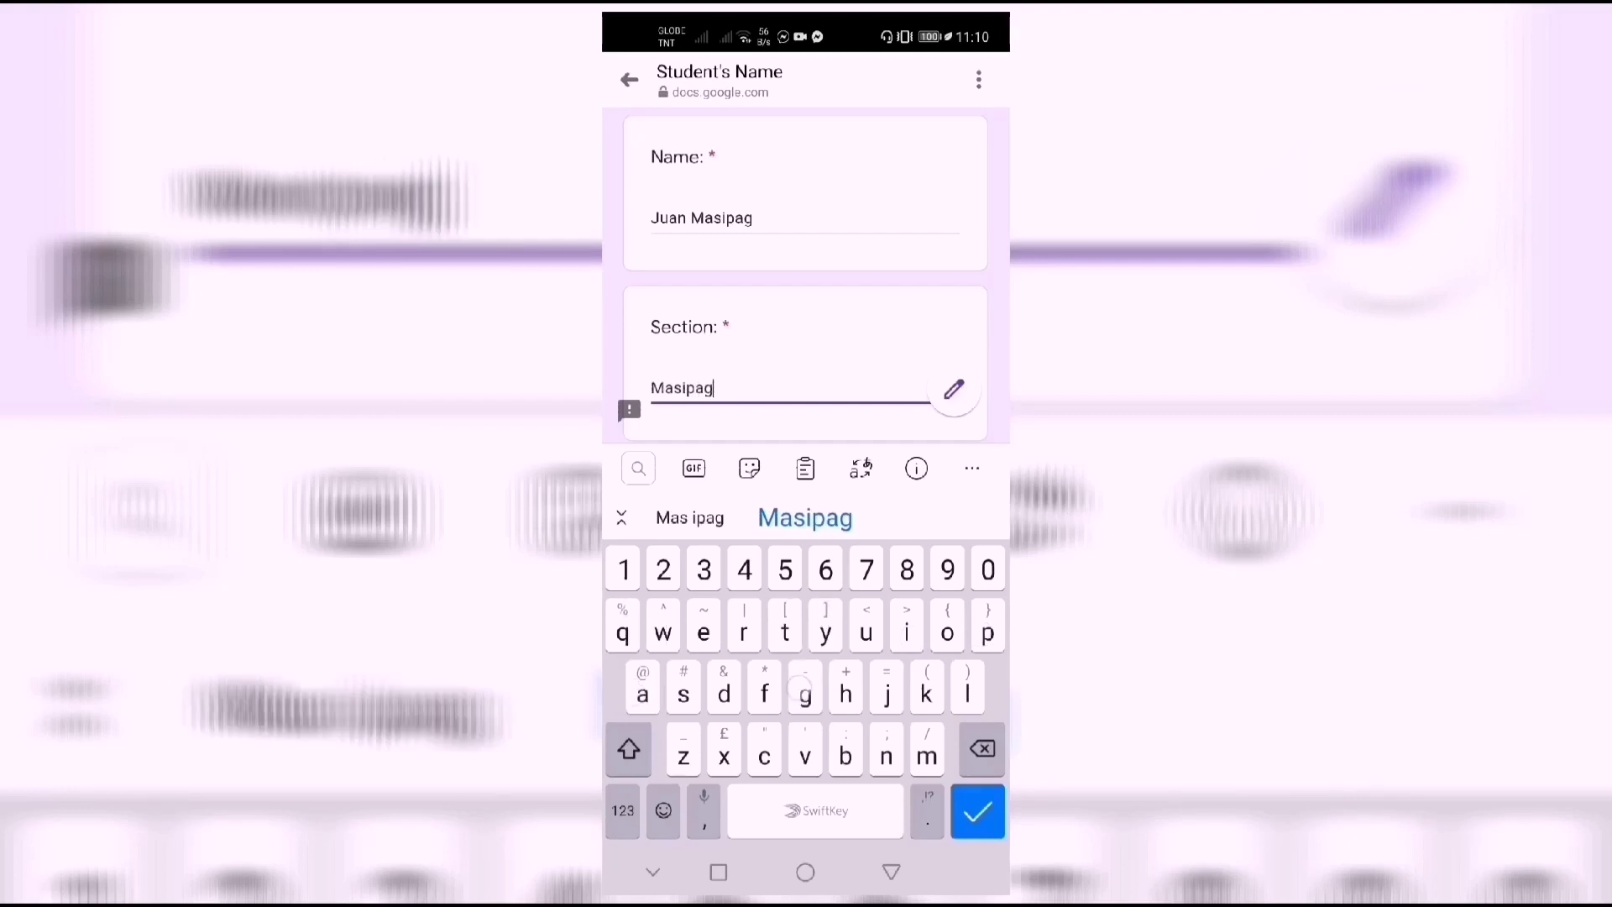
pyautogui.scroll(-5, 861, 266)
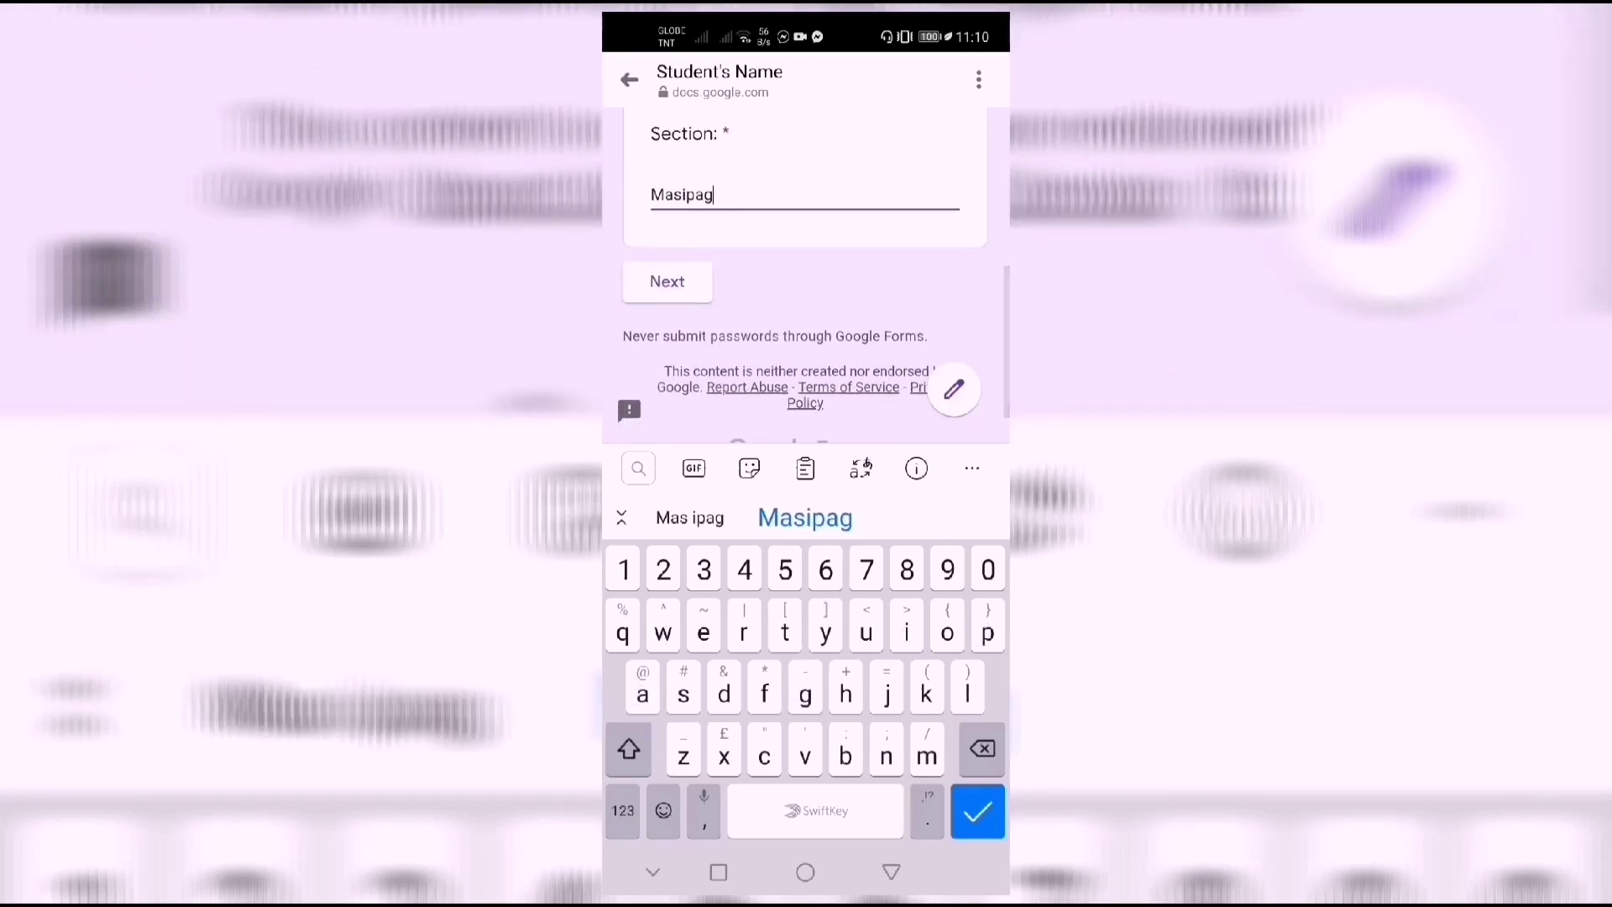
pyautogui.click(700, 285)
pyautogui.click(668, 632)
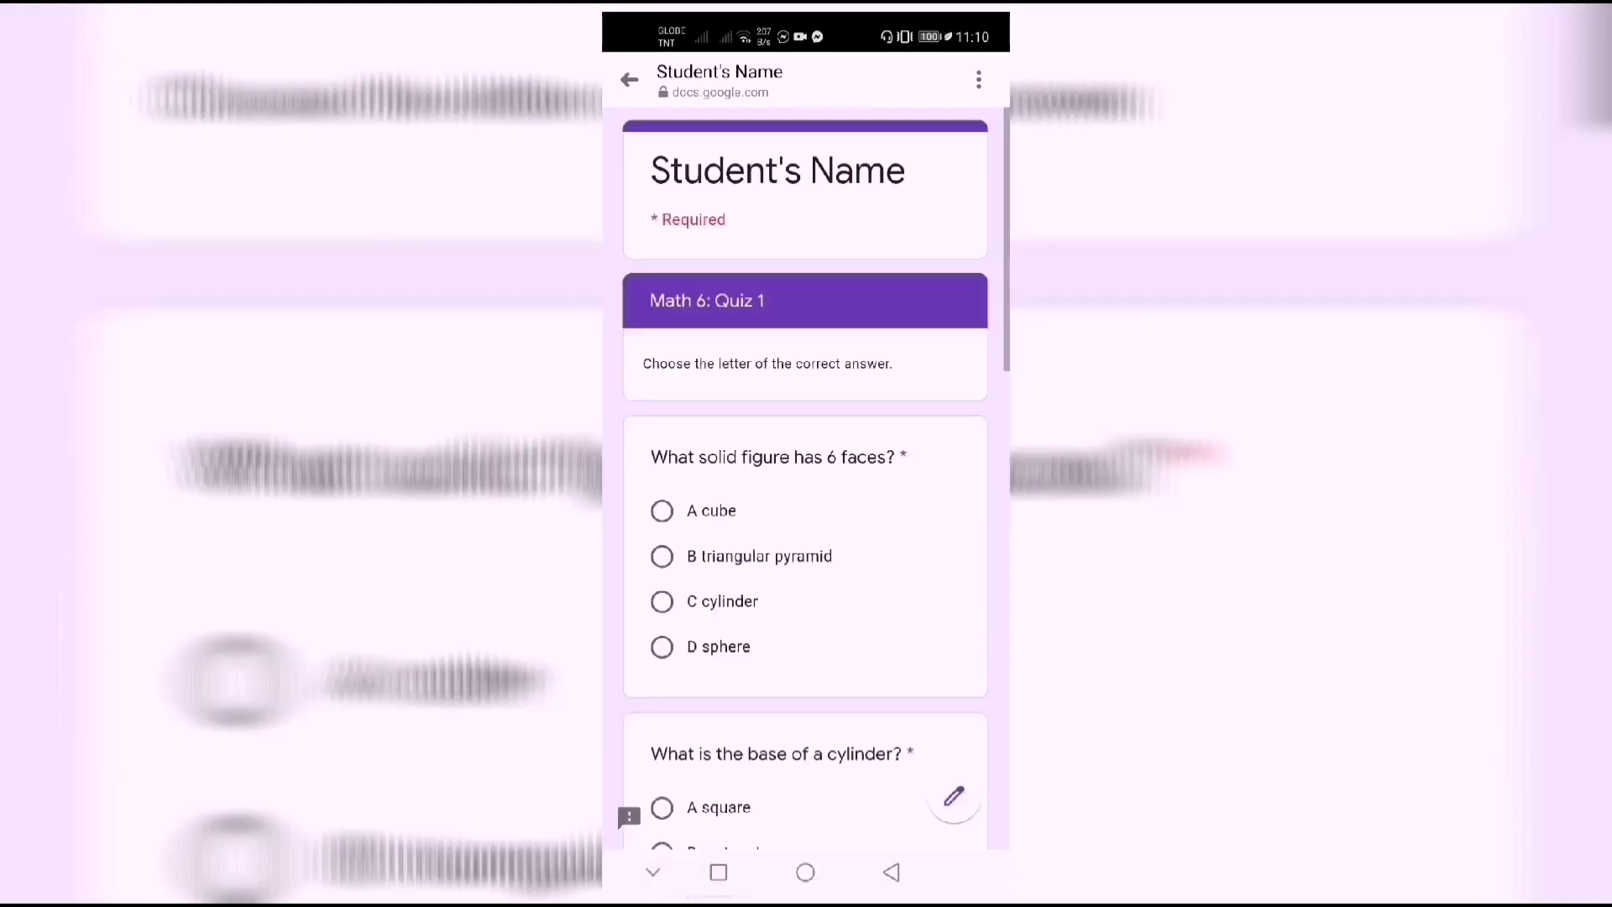
# - Answer the six-faces question with "A cube" and the cylinder base question with "A square"
pyautogui.scroll(-3, 891, 589)
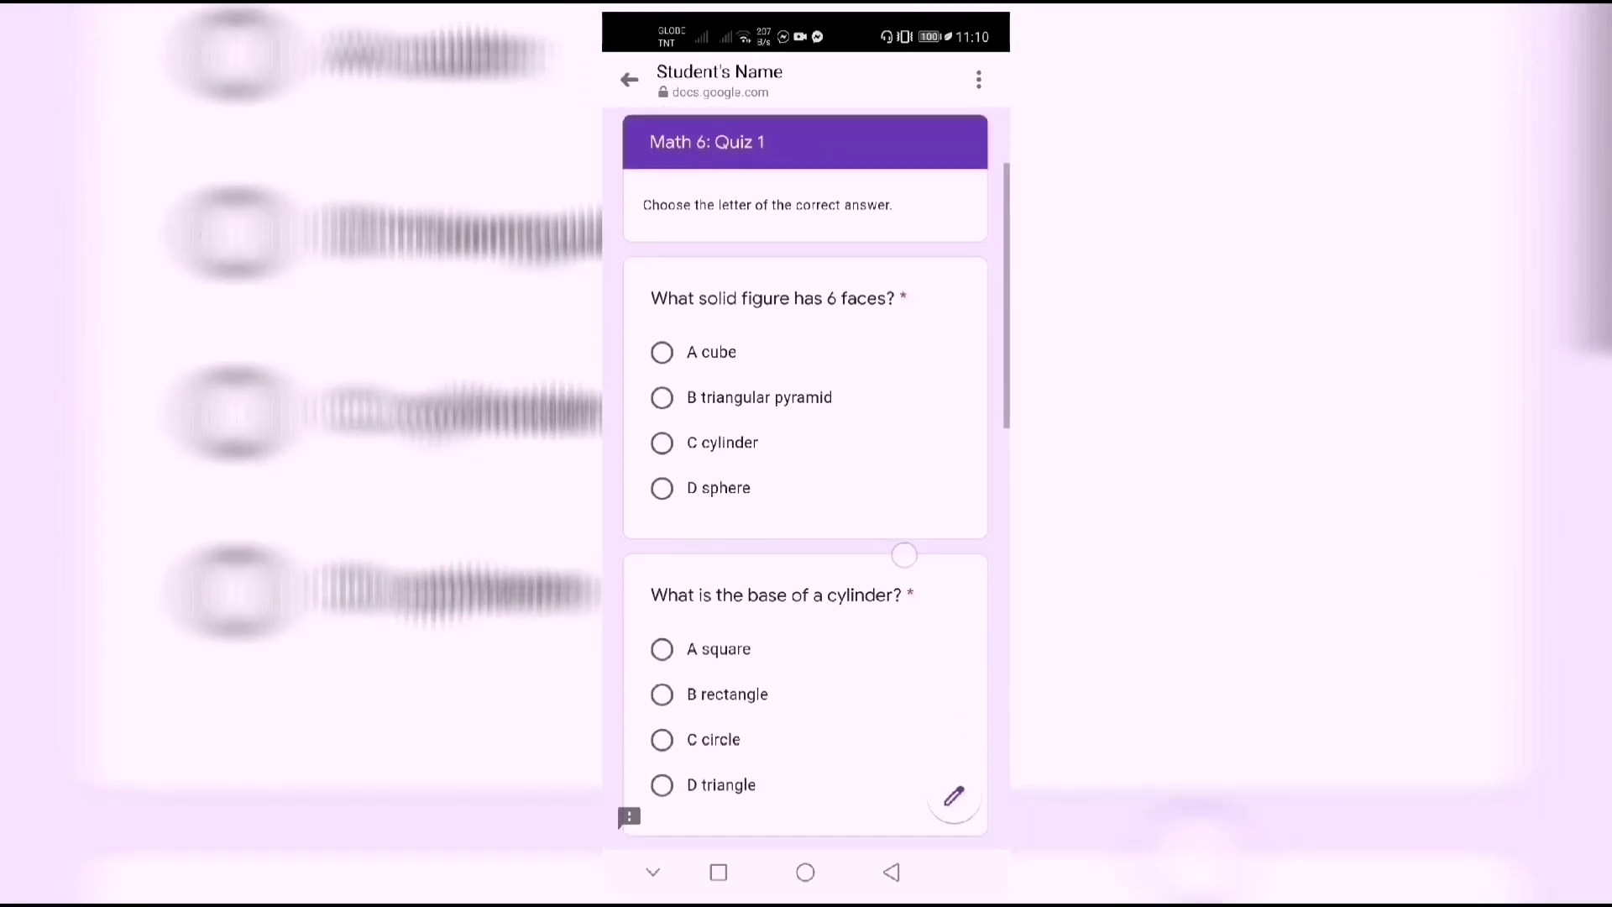
pyautogui.moveTo(891, 588)
pyautogui.mouseDown()
pyautogui.moveTo(864, 673)
pyautogui.moveTo(881, 570)
pyautogui.mouseUp()
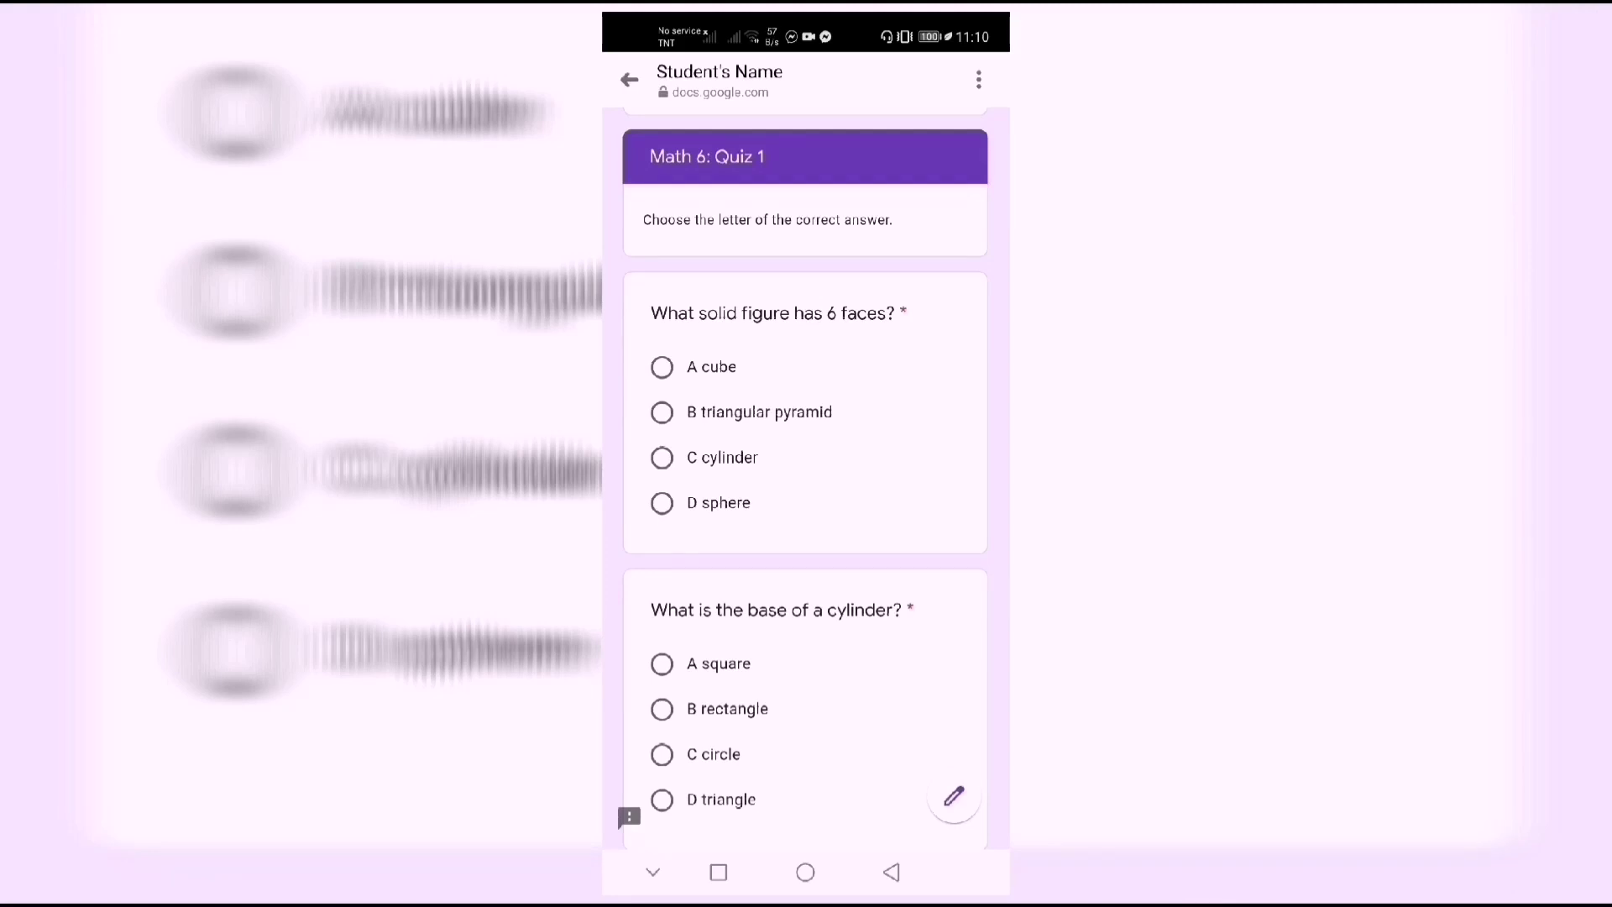
pyautogui.moveTo(910, 421); pyautogui.dragTo(910, 341)
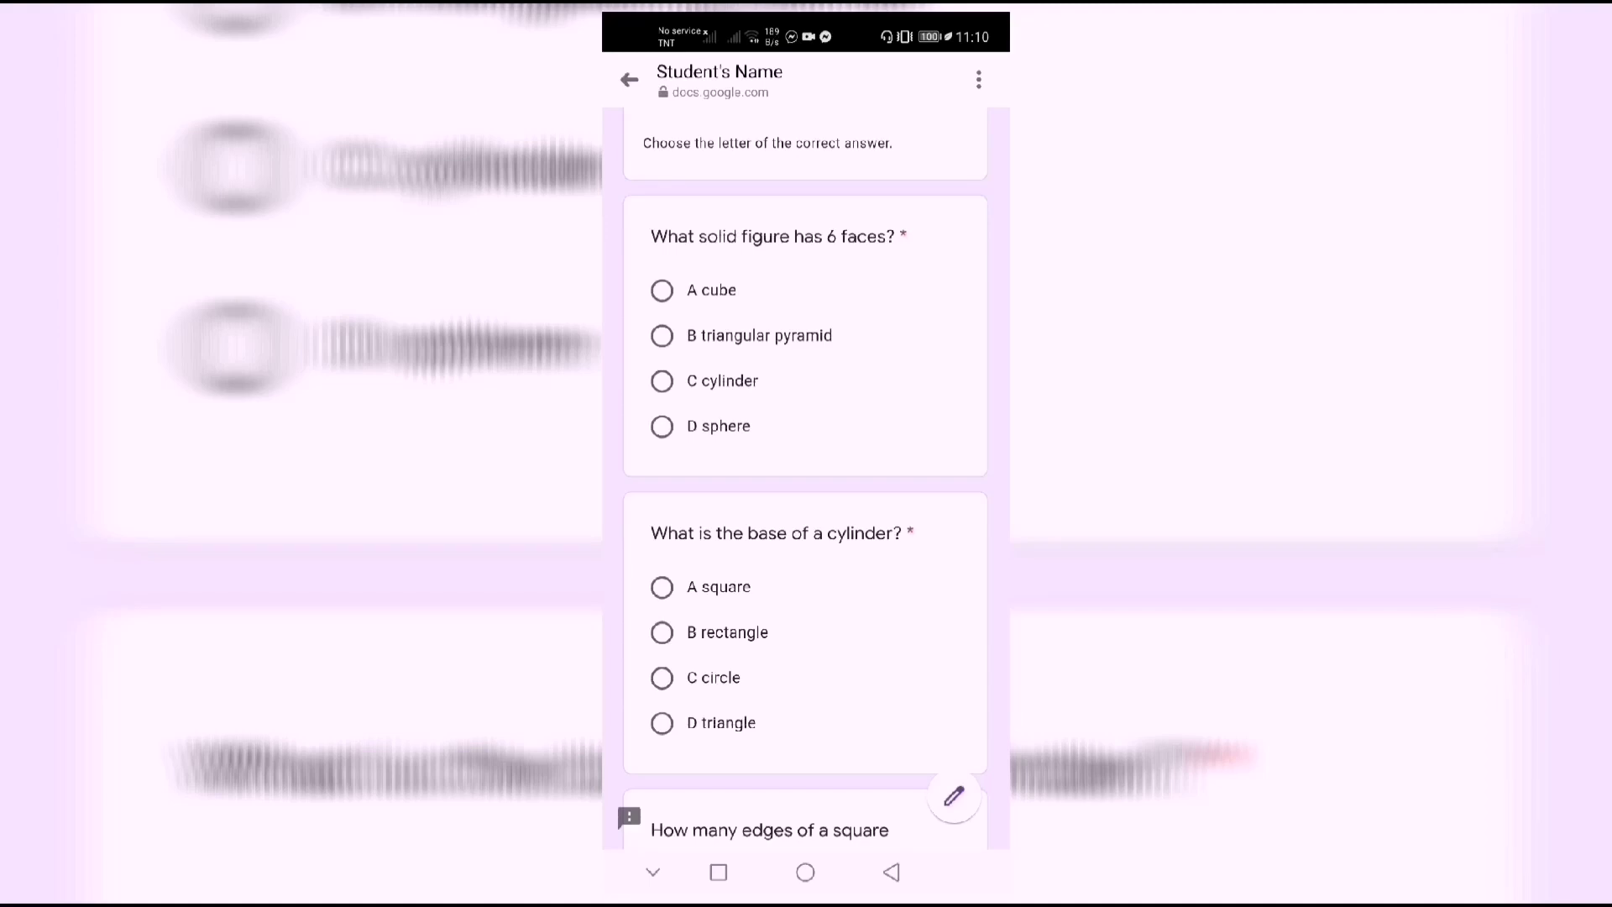
pyautogui.click(662, 289)
pyautogui.moveTo(912, 652); pyautogui.dragTo(925, 495)
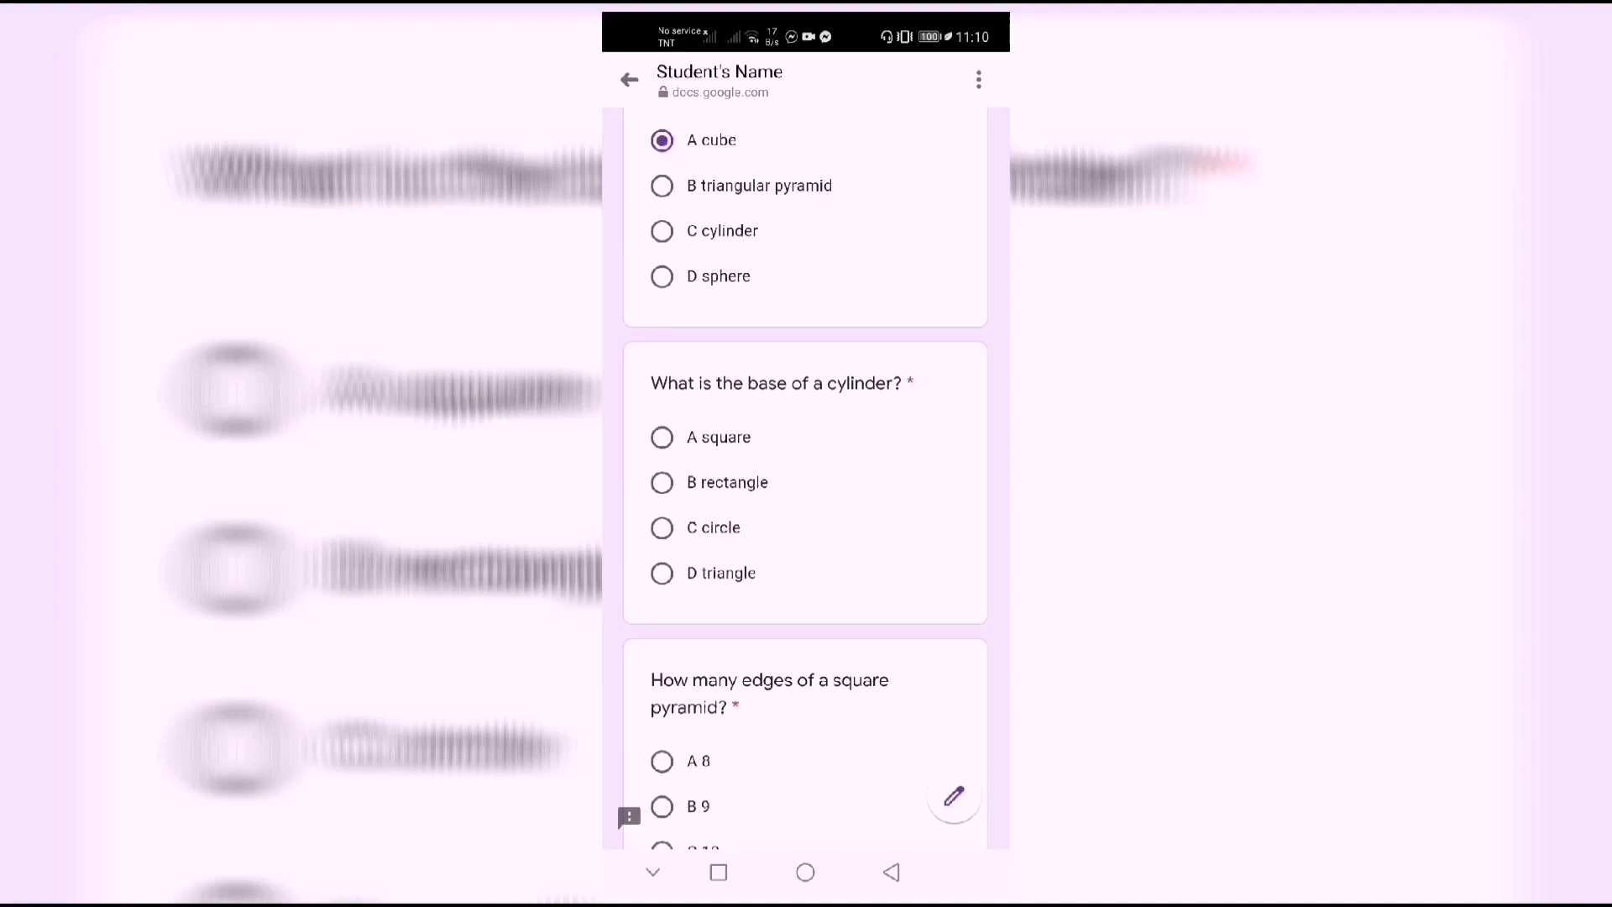
pyautogui.click(662, 437)
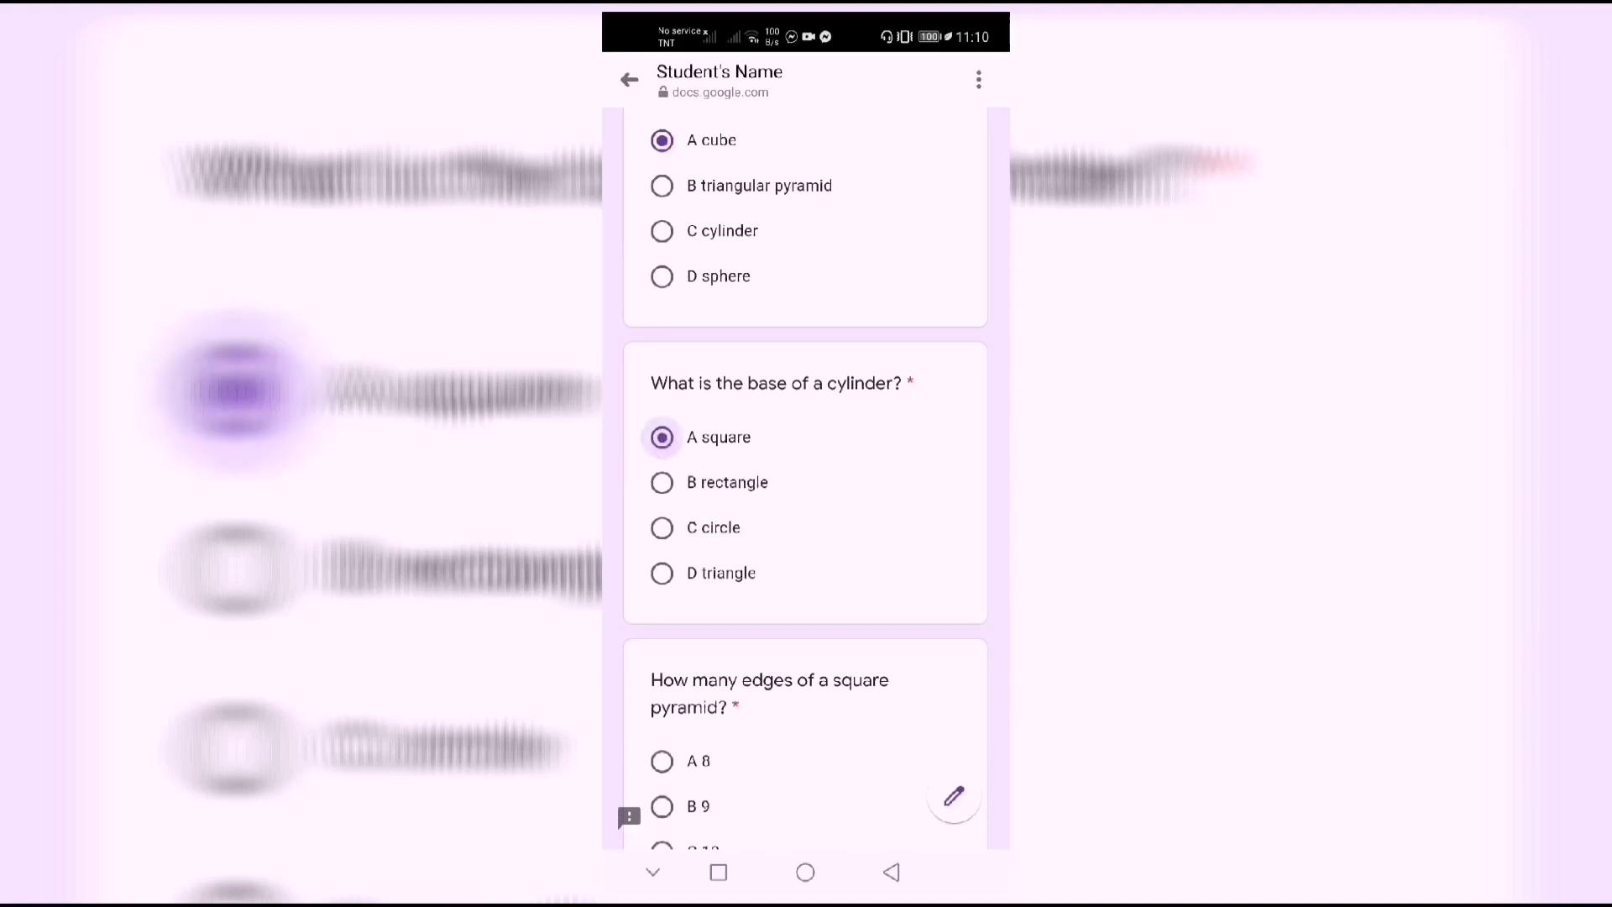
pyautogui.moveTo(900, 689); pyautogui.dragTo(924, 447)
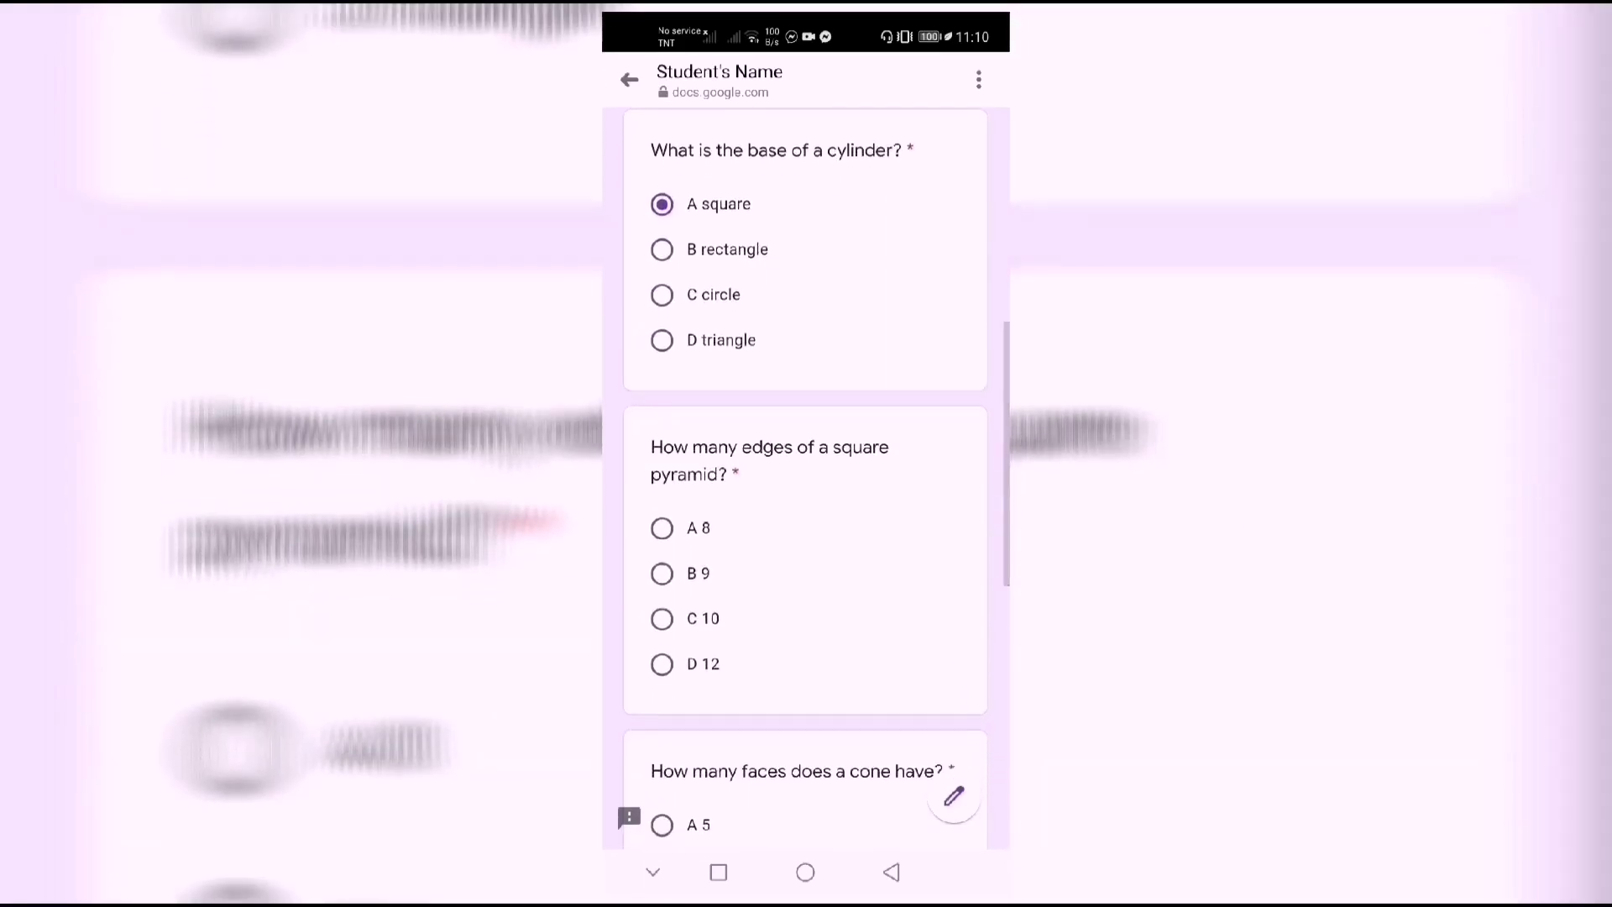